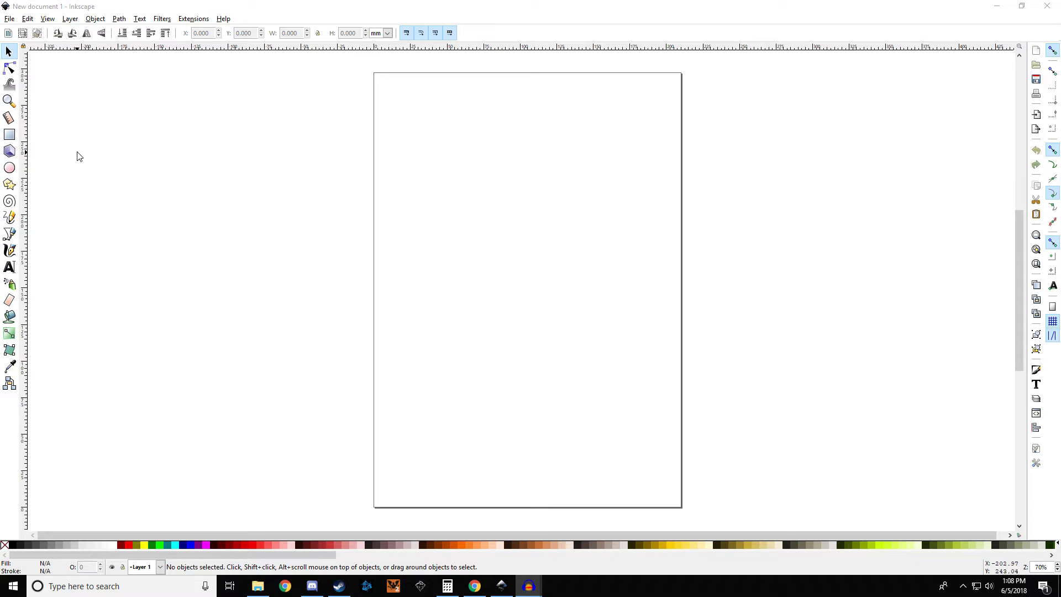
- Draw a rectangle about 35.5 mm wide and 52.5 mm high near the page's upper-left corner
click(9, 136)
drag(398, 109, 450, 186)
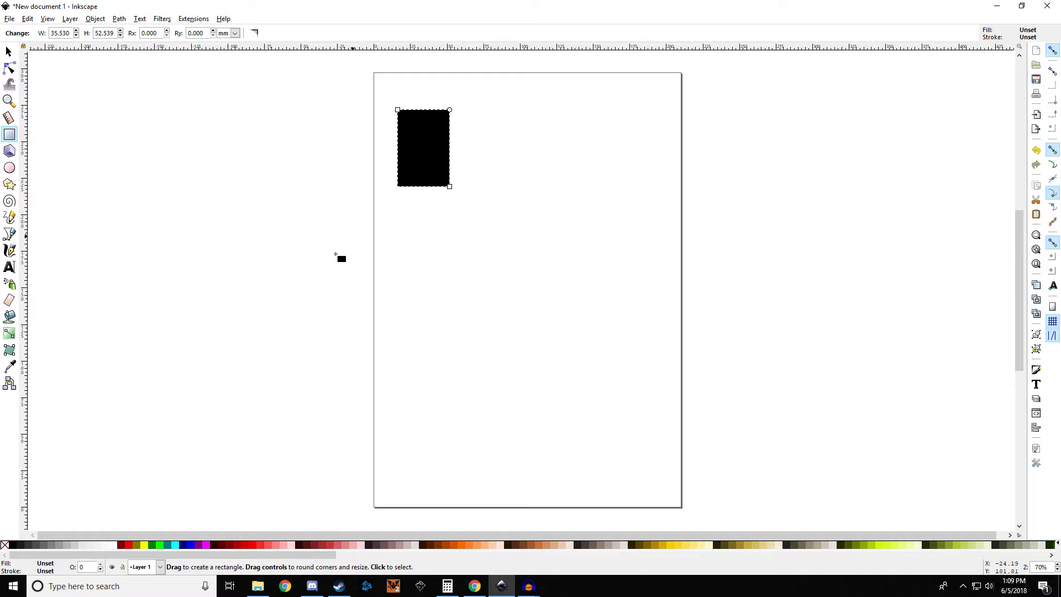
click(475, 586)
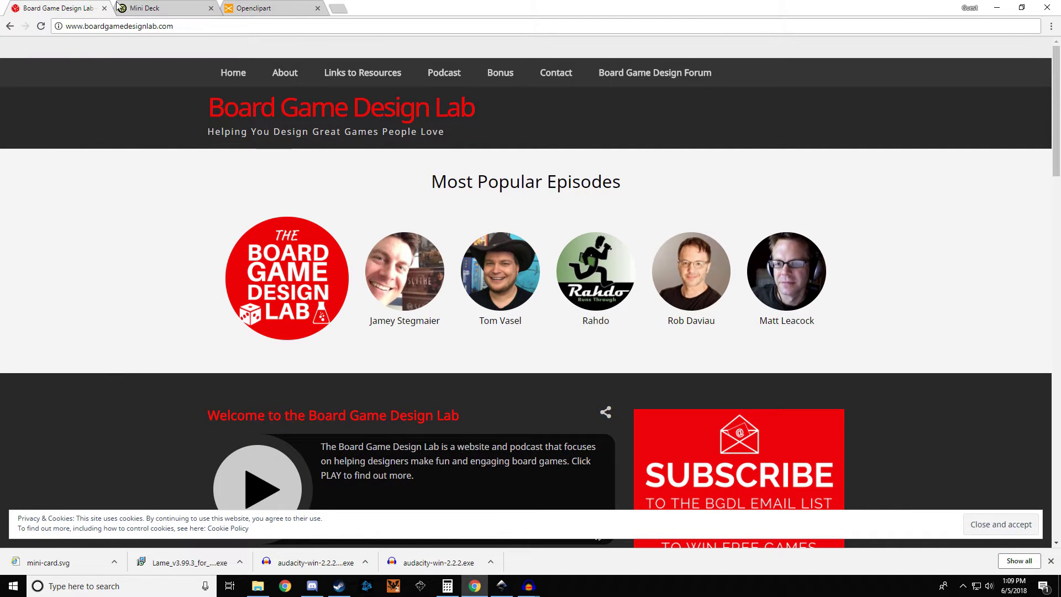
click(148, 8)
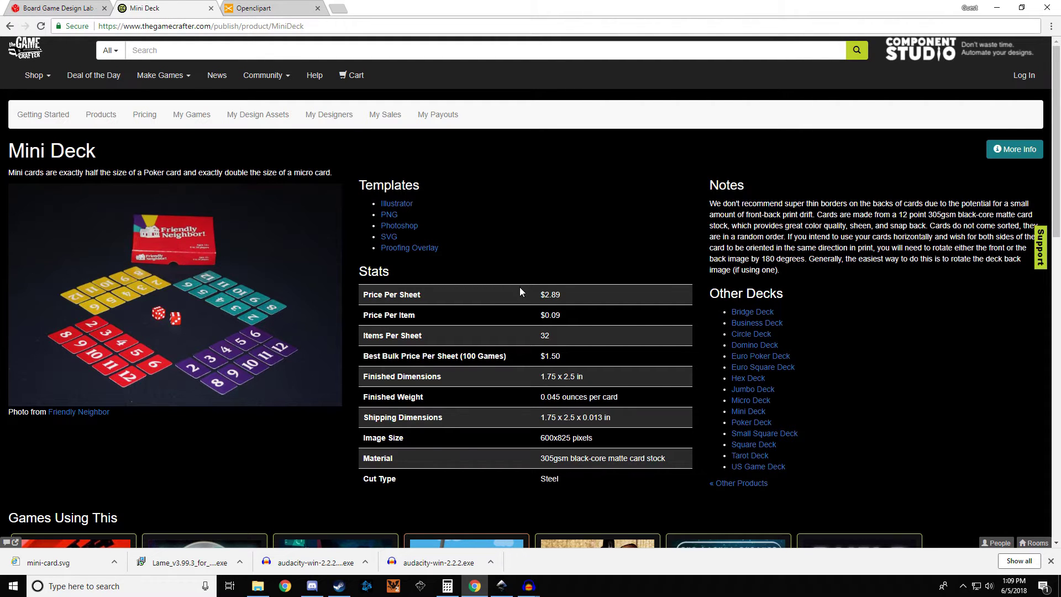
drag(9, 151, 109, 157)
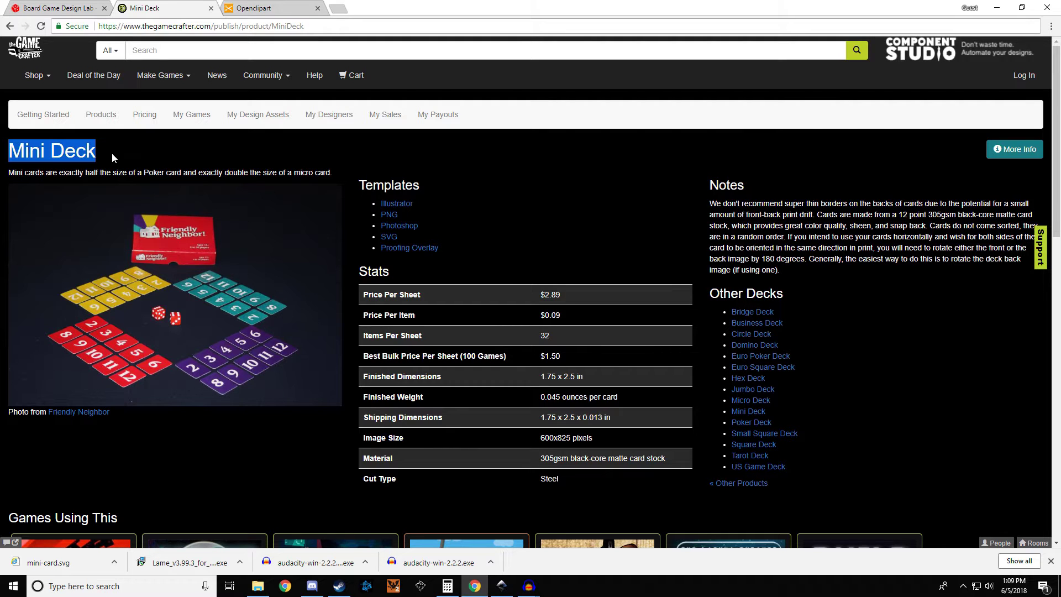
drag(15, 173, 252, 173)
click(519, 265)
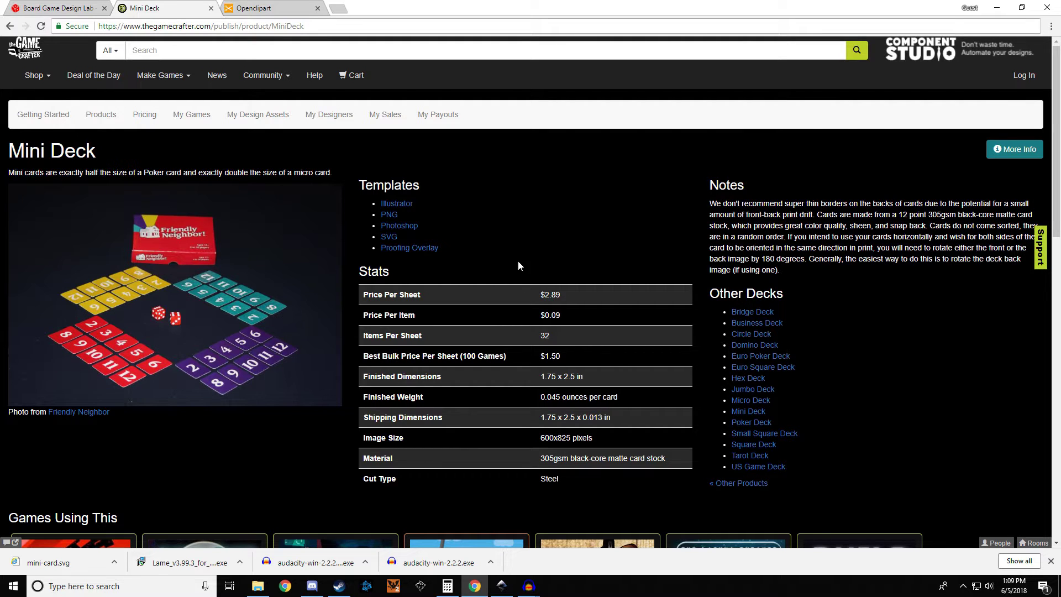
triple_click(546, 380)
click(591, 379)
- Return to Inkscape, change the rectangle's measurement units to inches and set its width to 1.75 in
click(502, 586)
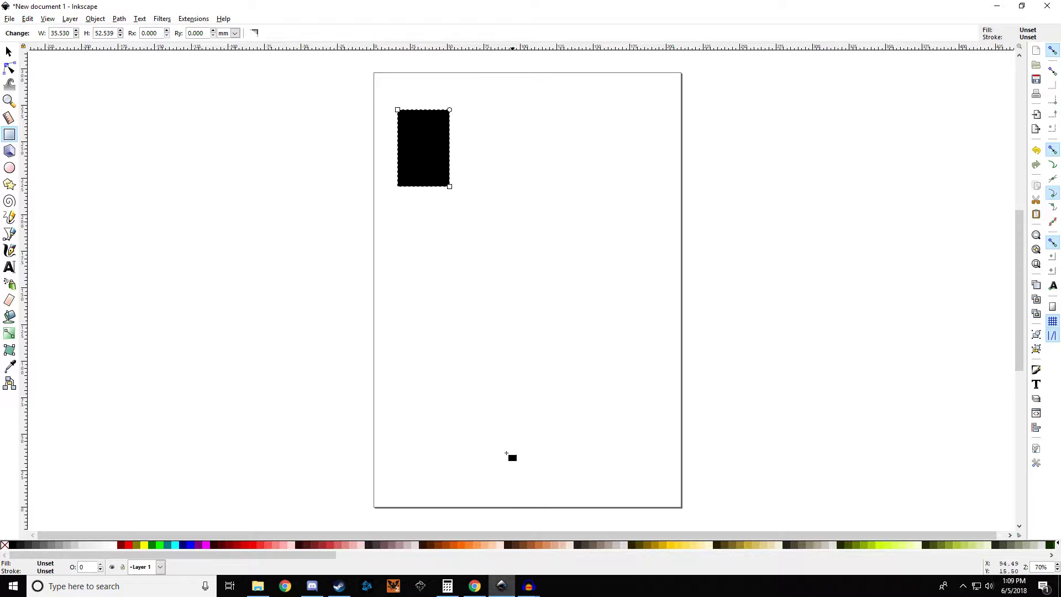
click(9, 51)
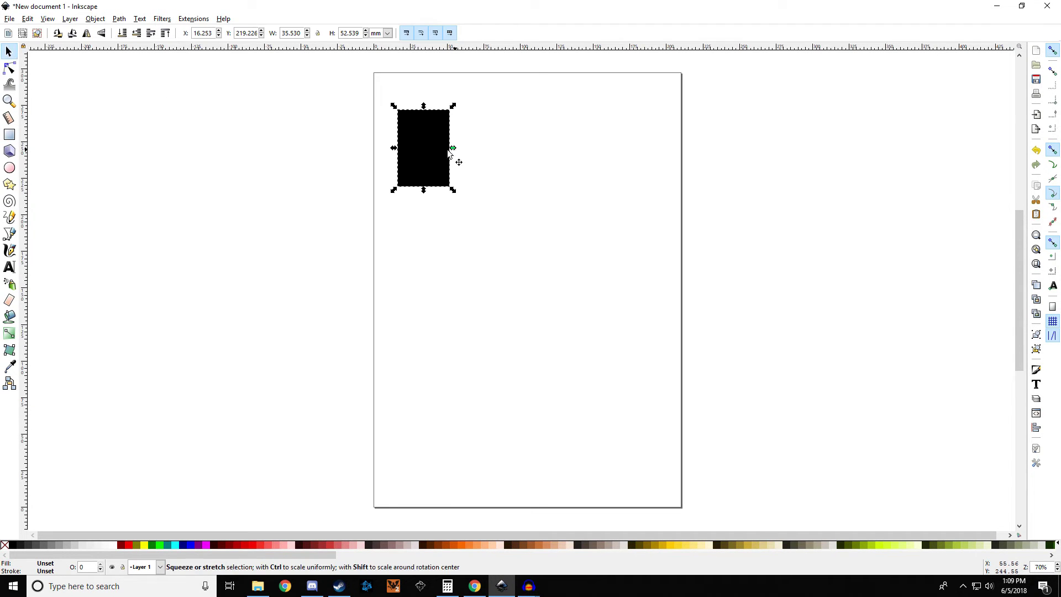
click(387, 34)
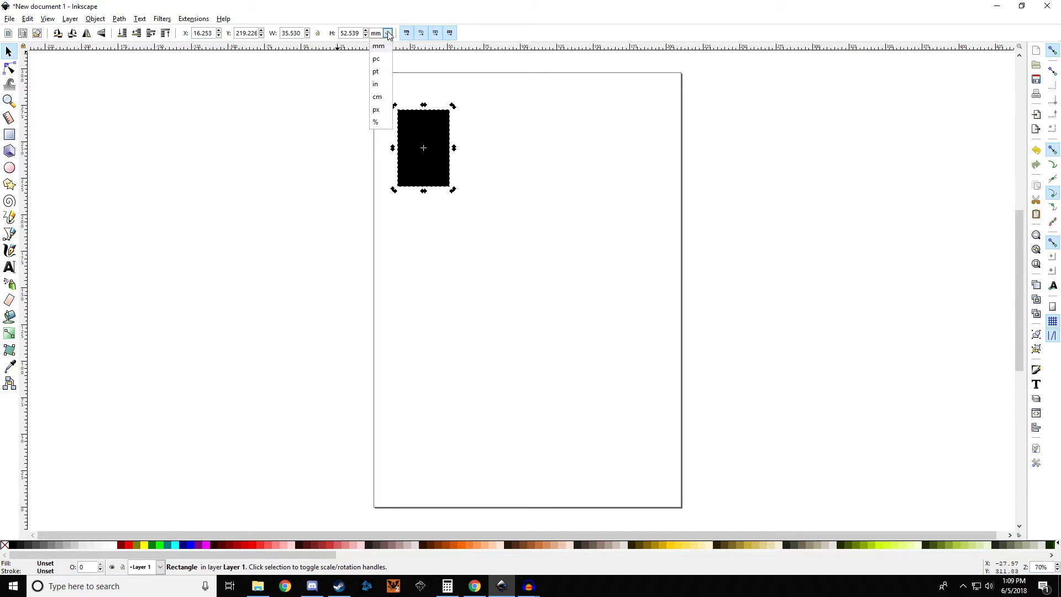
click(376, 89)
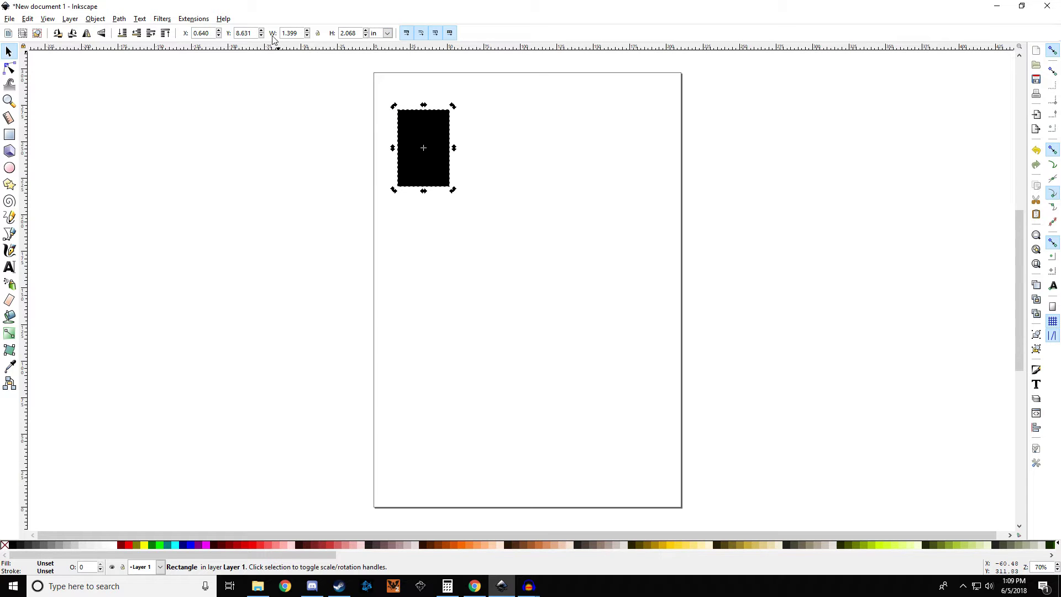
double_click(289, 33)
text(1.75)
key(Return)
click(379, 74)
click(420, 124)
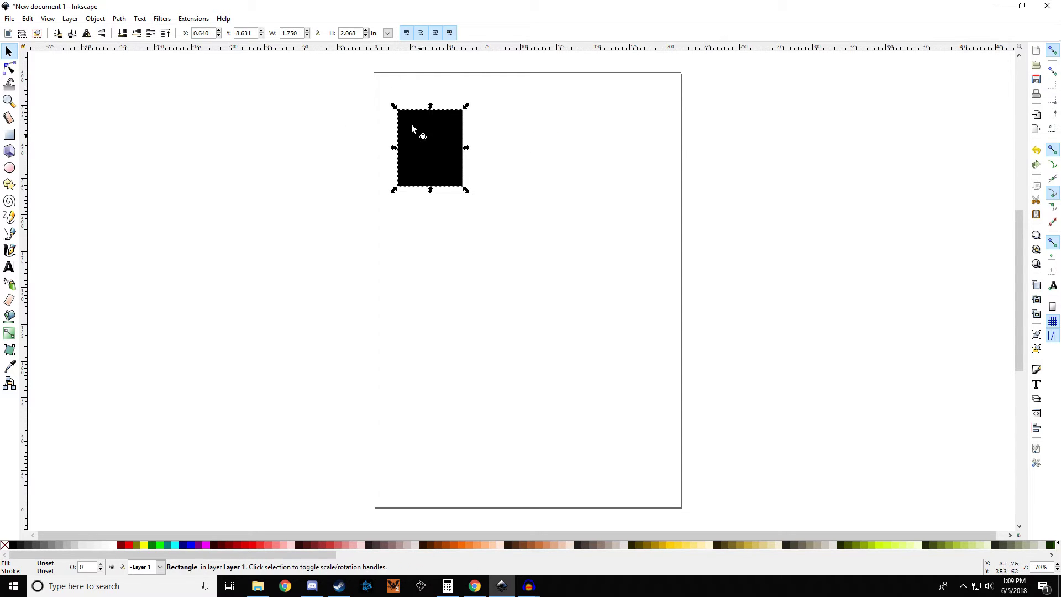
- Set the rectangle's height to 2.5 in
double_click(358, 35)
text(2.5)
key(Return)
click(580, 156)
click(458, 156)
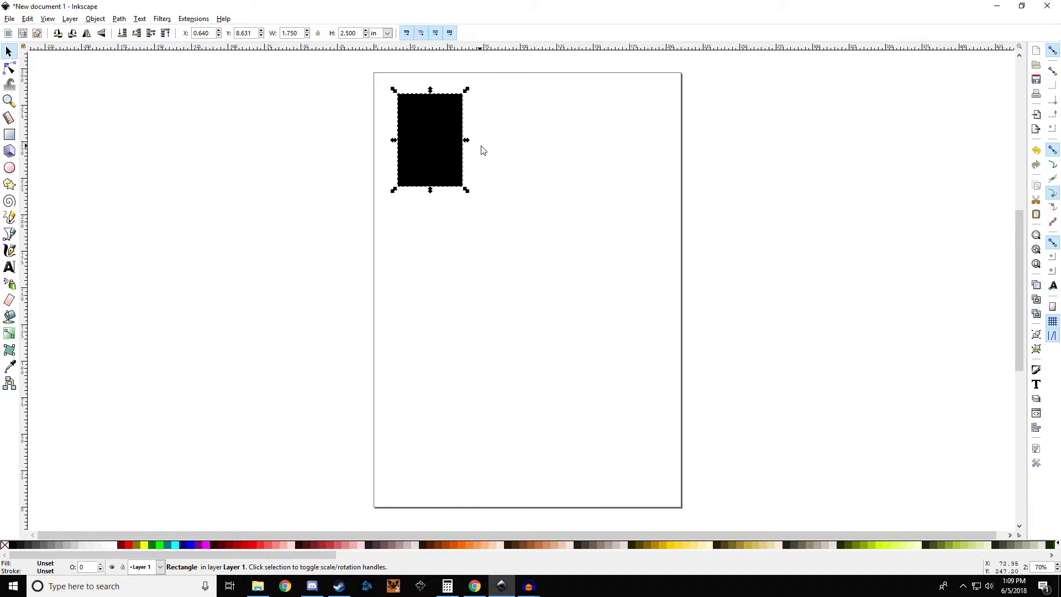
- Move the rectangle closer to the page's upper-left corner, at about X 0.27 in and Y 8.98 in
ctrl+scroll(422, 137, up, 3)
scroll(661, 168, up, 4)
scroll(661, 168, right, 4)
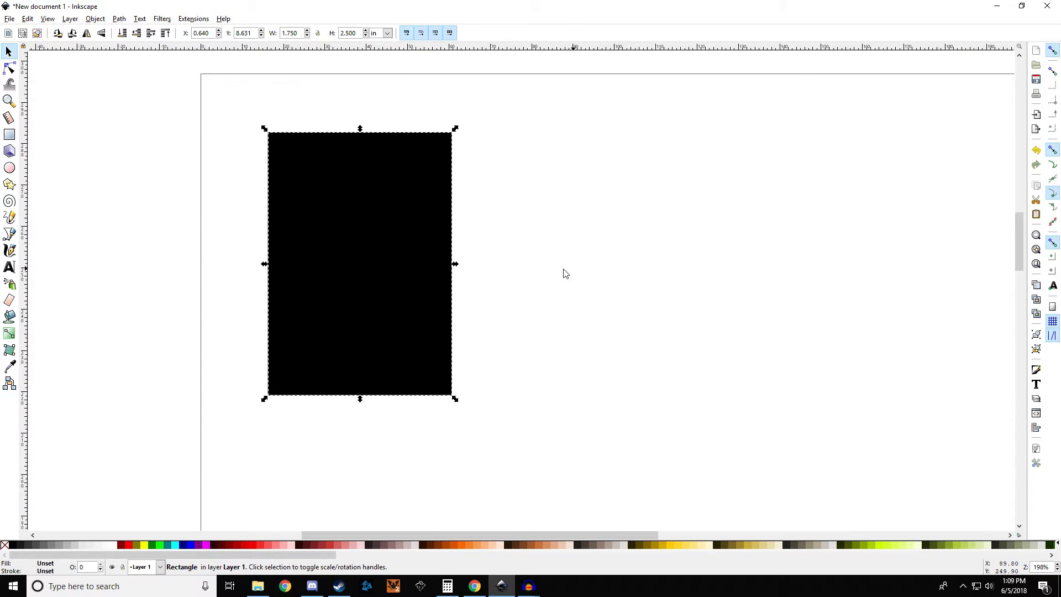
drag(391, 279, 354, 238)
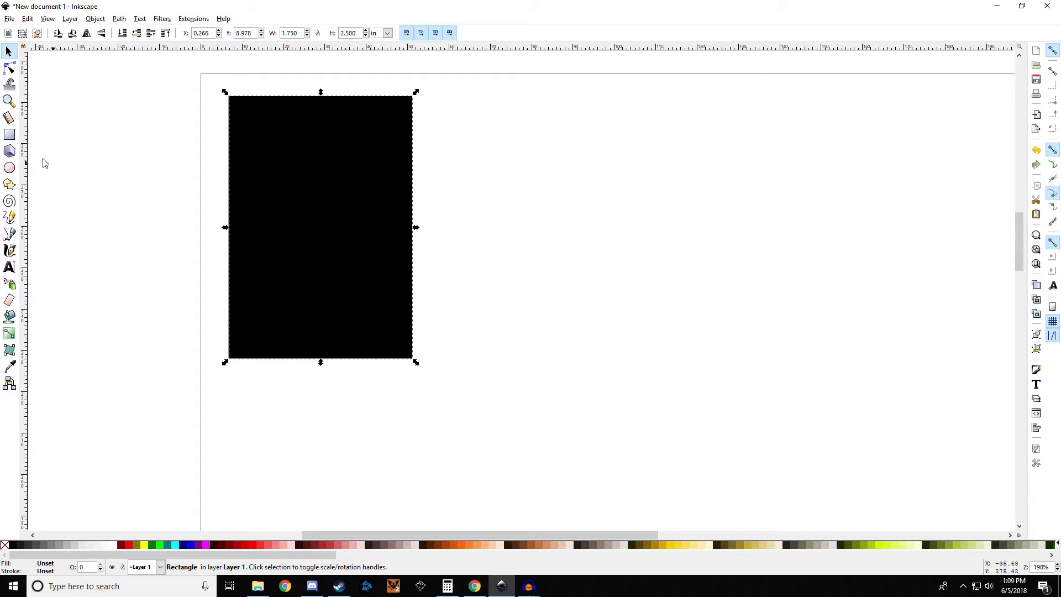
- Round the rectangle's corners with horizontal and vertical radii of 2 mm
click(9, 135)
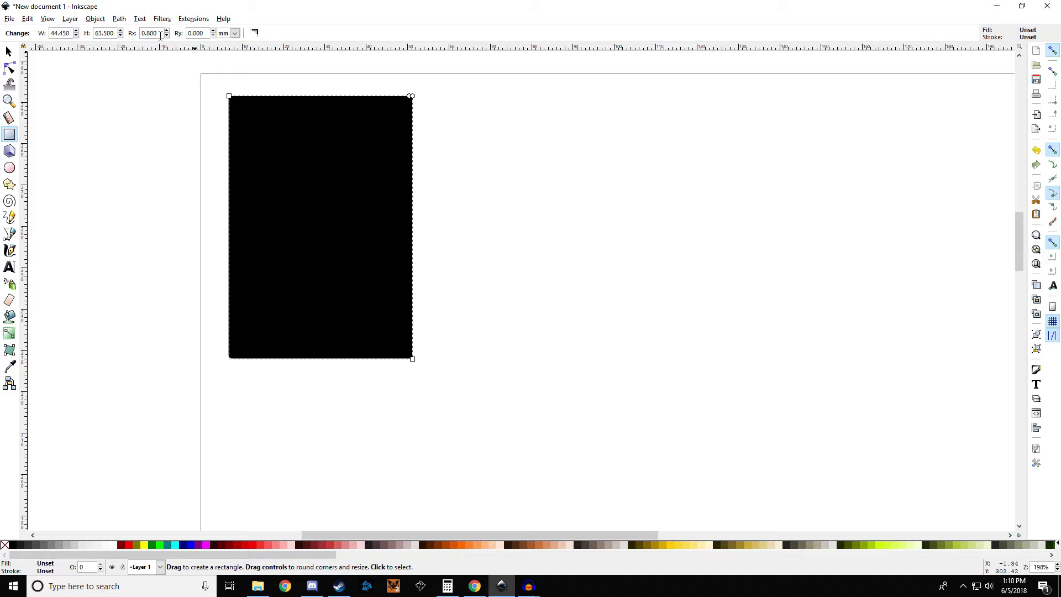
scroll(159, 35, up, 9)
scroll(207, 33, up, 19)
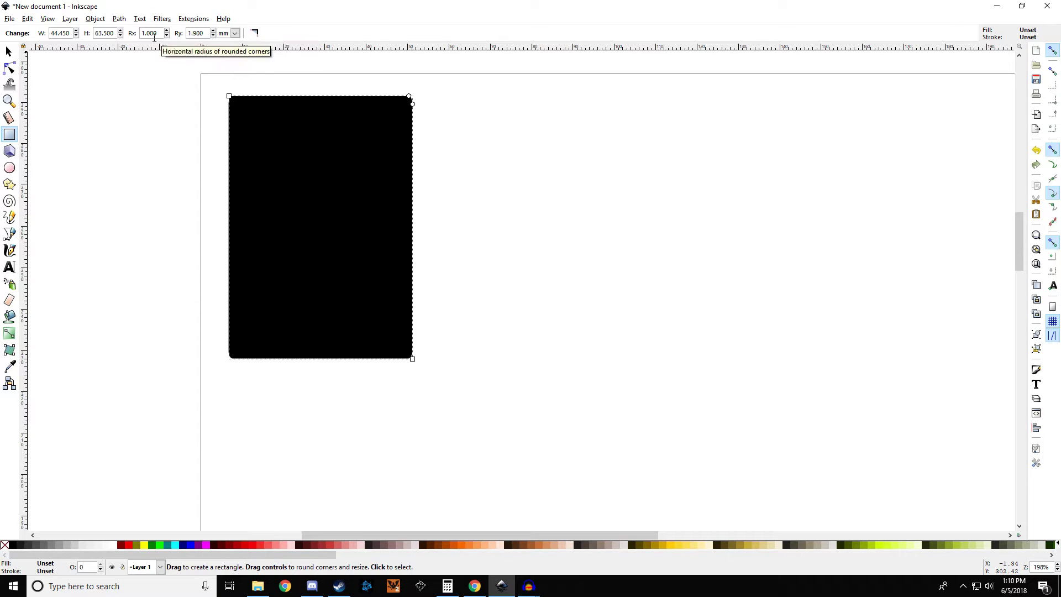
scroll(162, 32, up, 10)
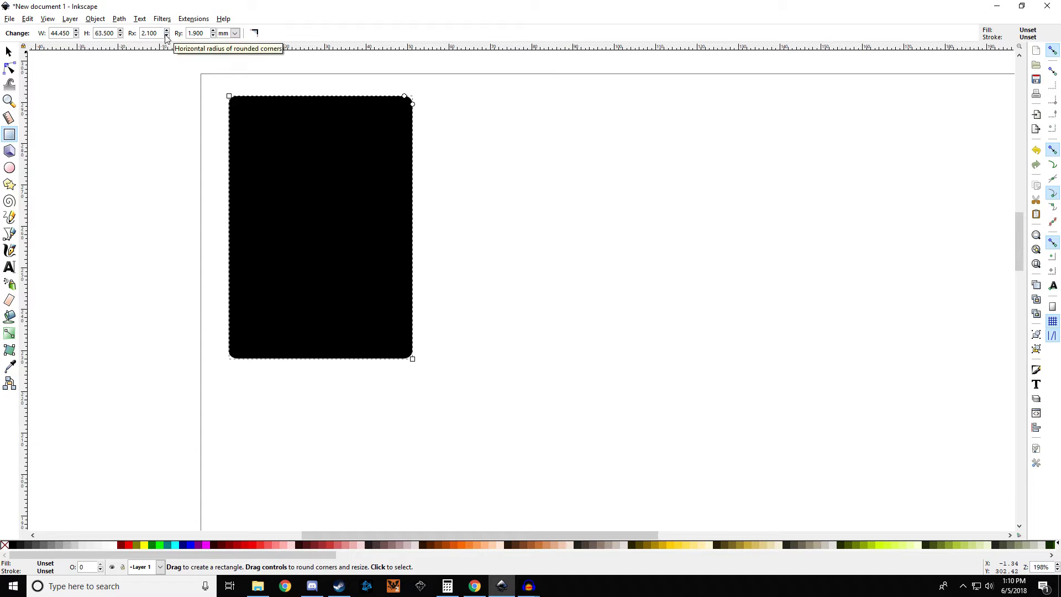
scroll(207, 34, up, 1)
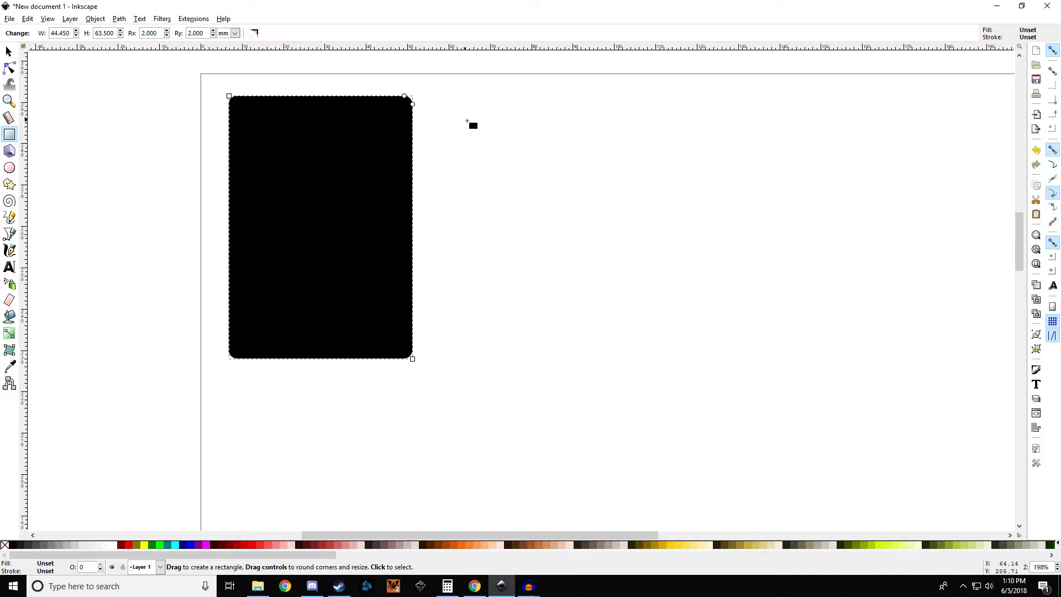
click(8, 51)
click(99, 115)
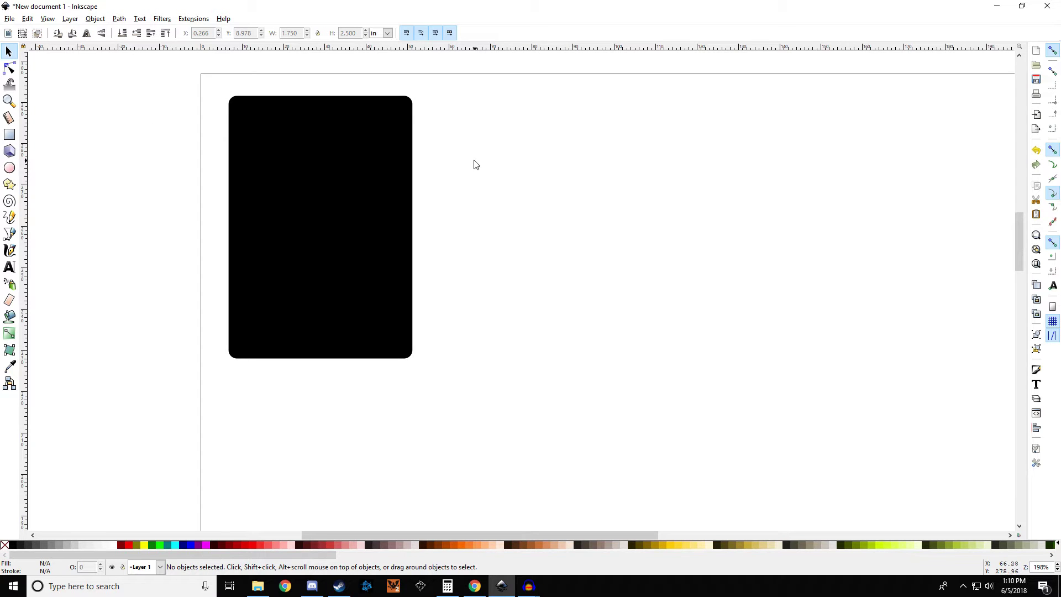
- Give the rounded rectangle a flat white fill with red, green and blue all at 255
click(338, 176)
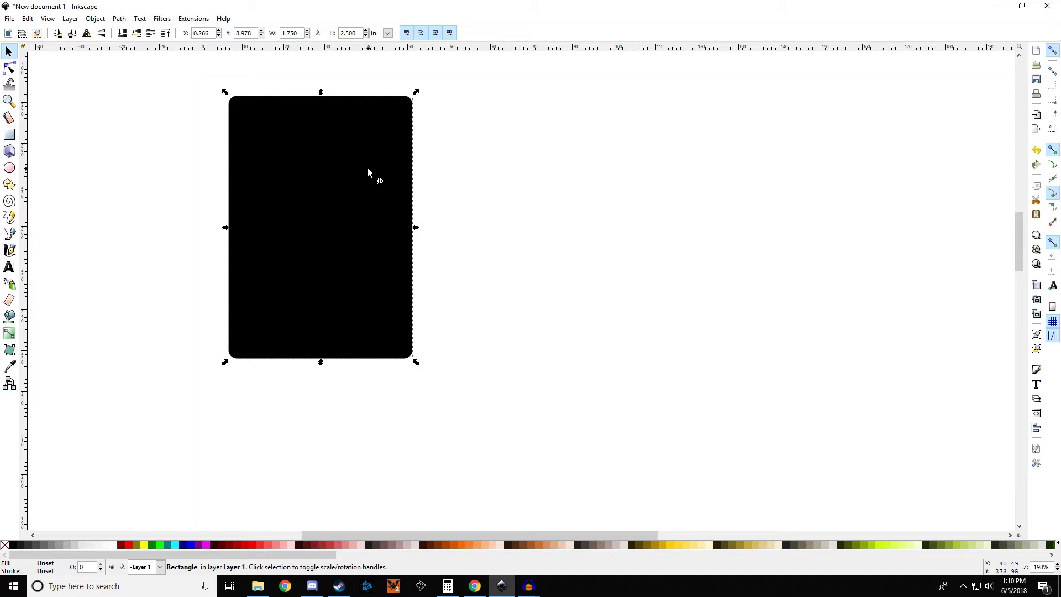
click(47, 19)
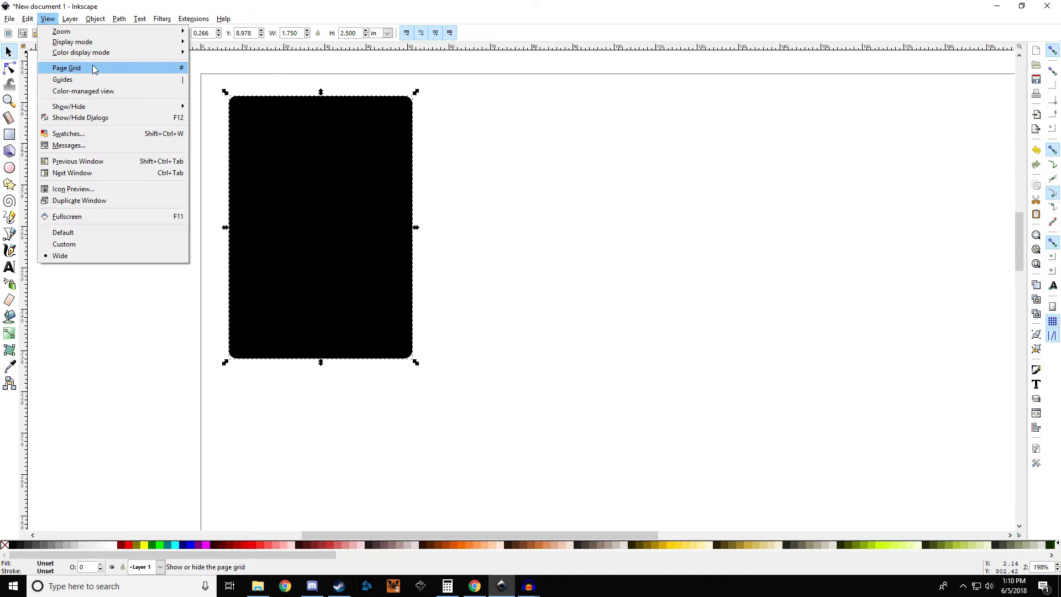
click(95, 19)
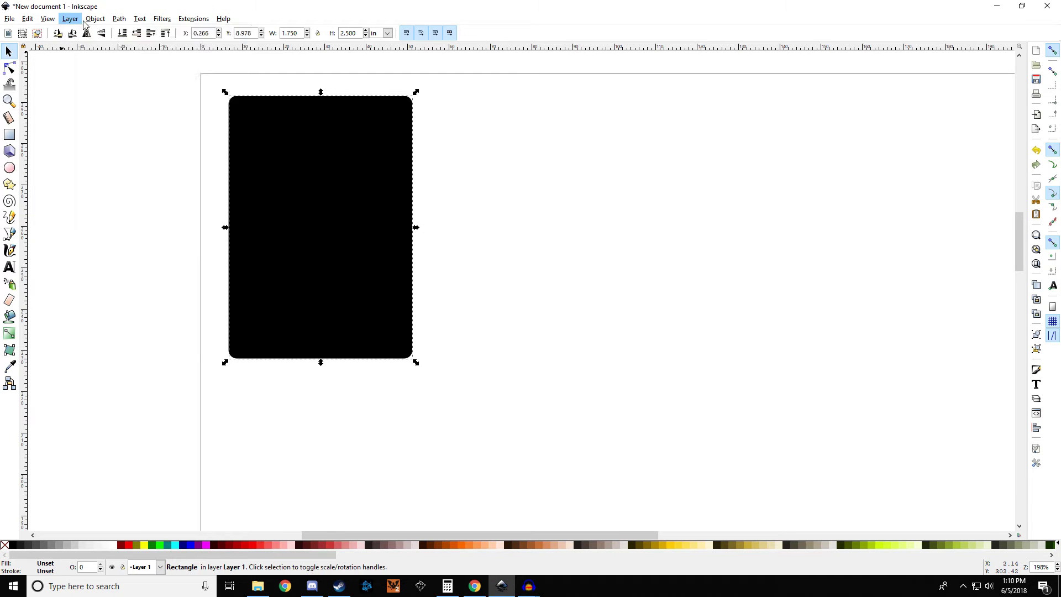
click(95, 18)
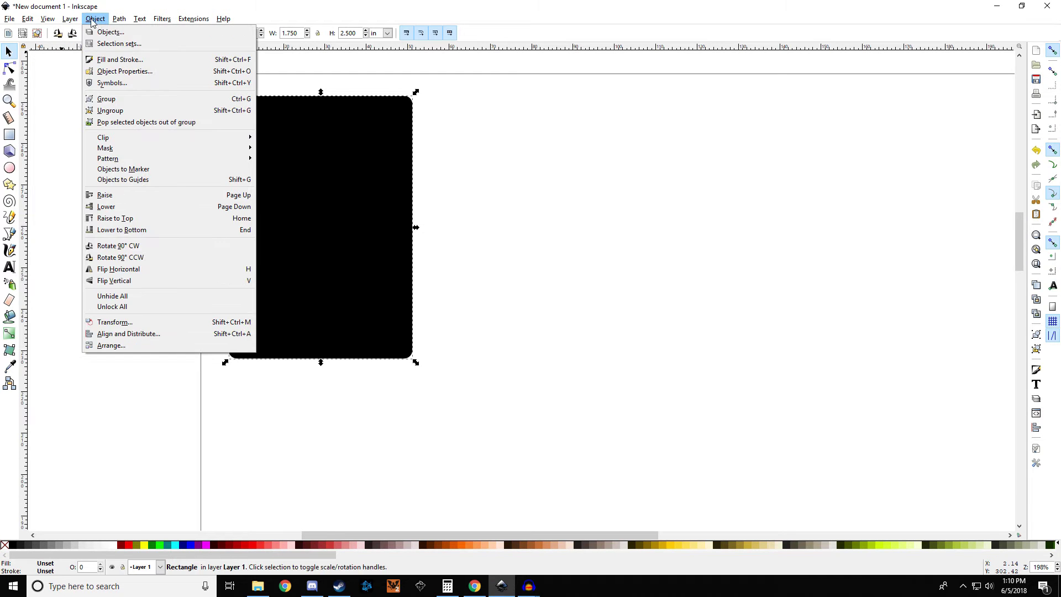
click(144, 59)
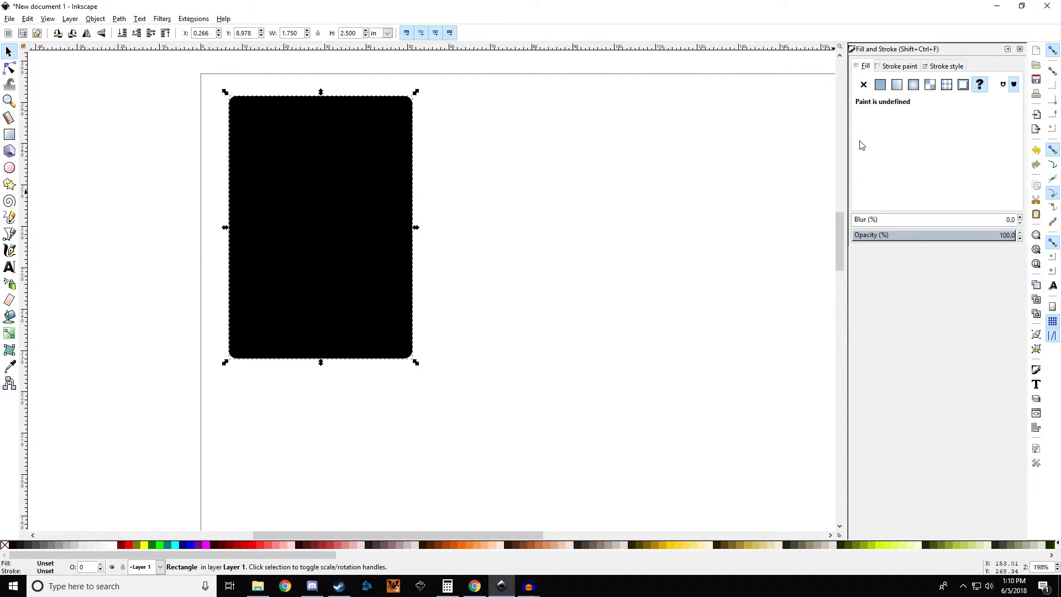
click(881, 86)
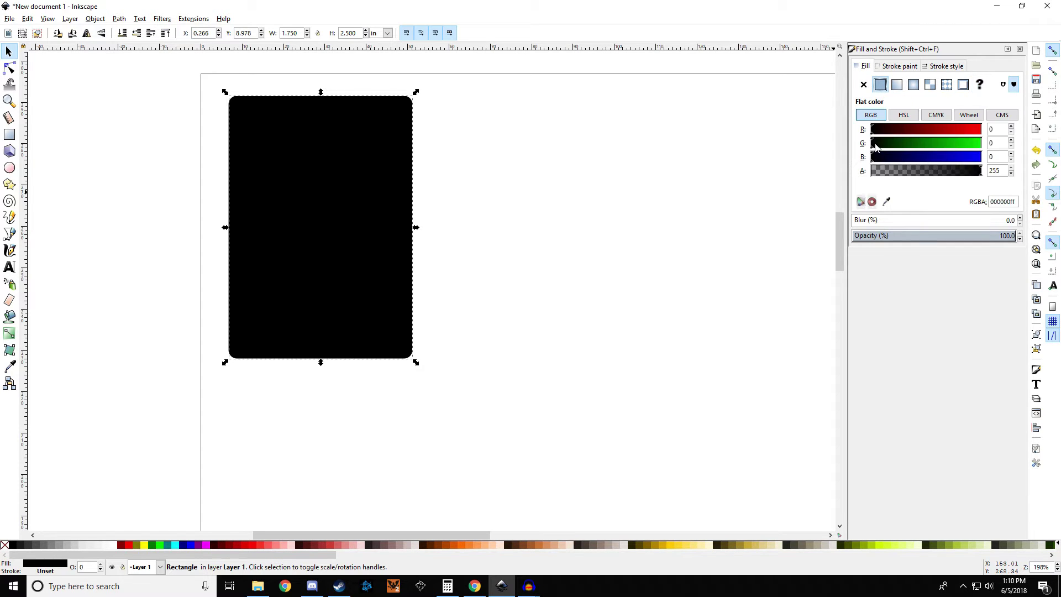
drag(876, 147, 965, 148)
drag(879, 128, 970, 145)
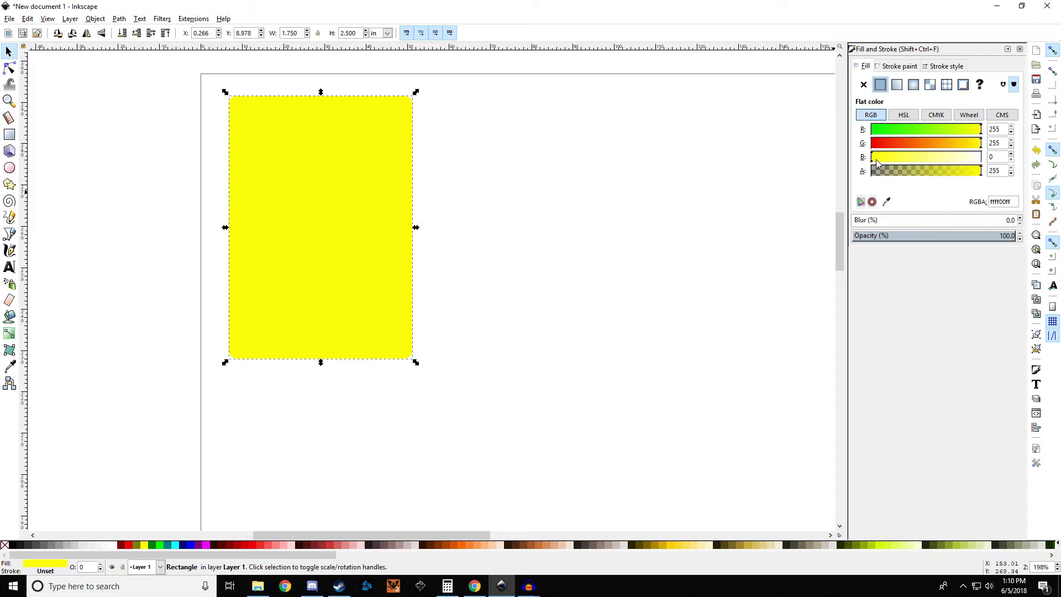
drag(877, 163, 989, 171)
click(922, 172)
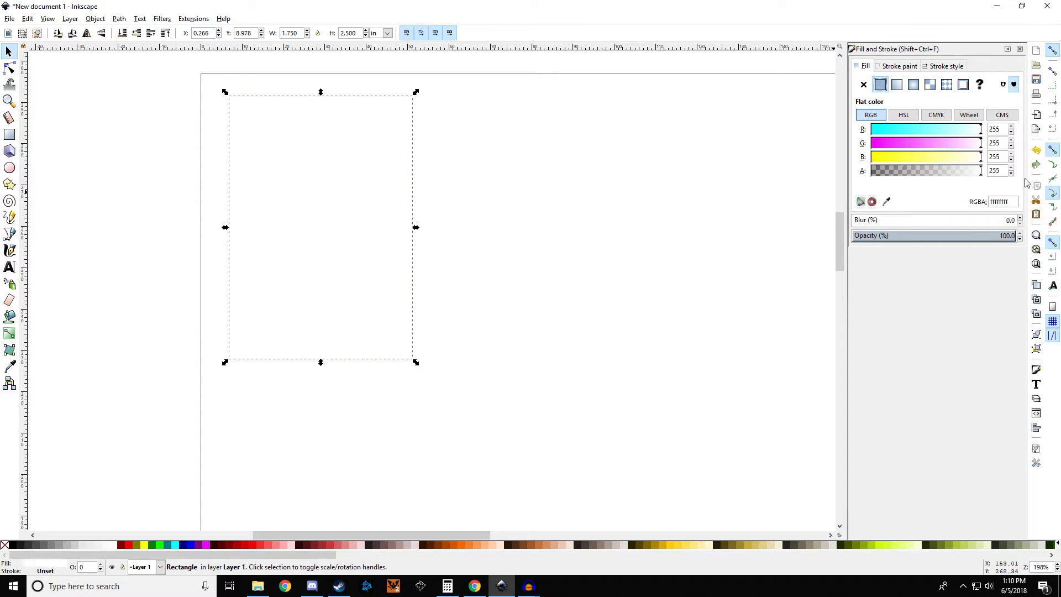
- Give the rectangle a flat black stroke and set the stroke width to 2.025 mm
click(891, 69)
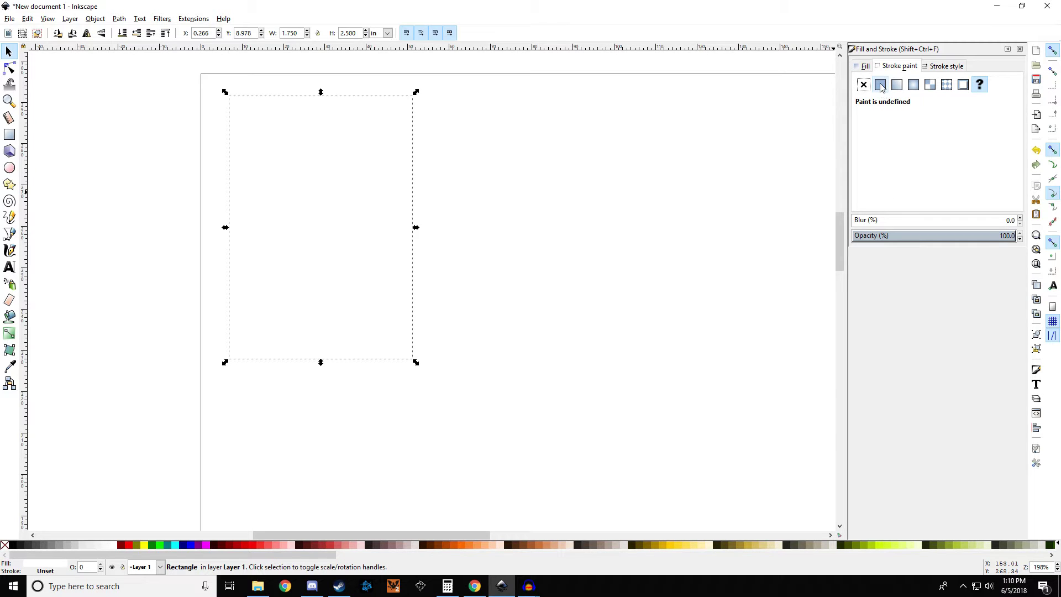
click(880, 86)
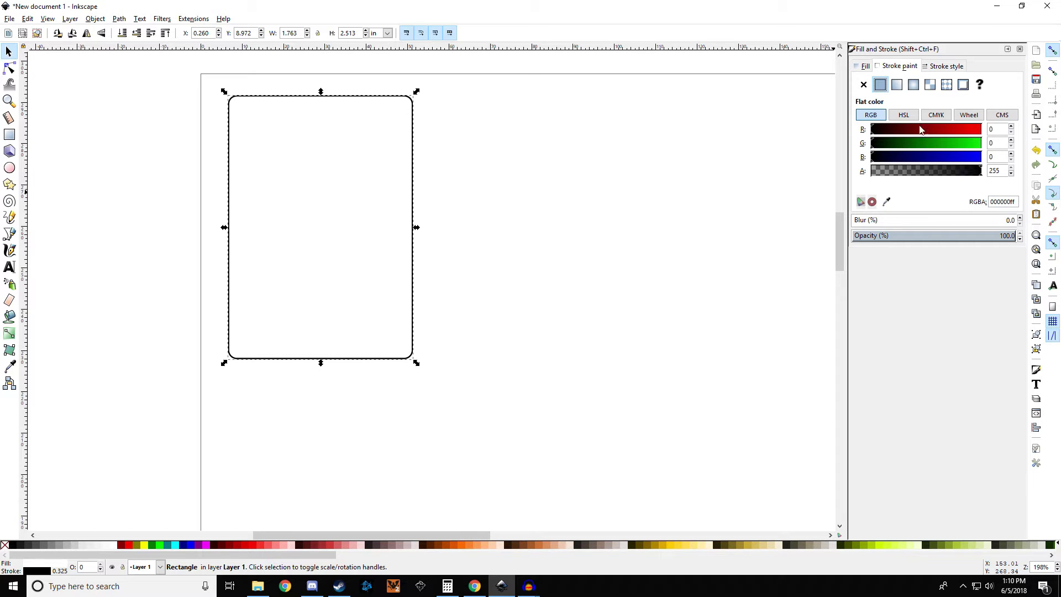
click(949, 66)
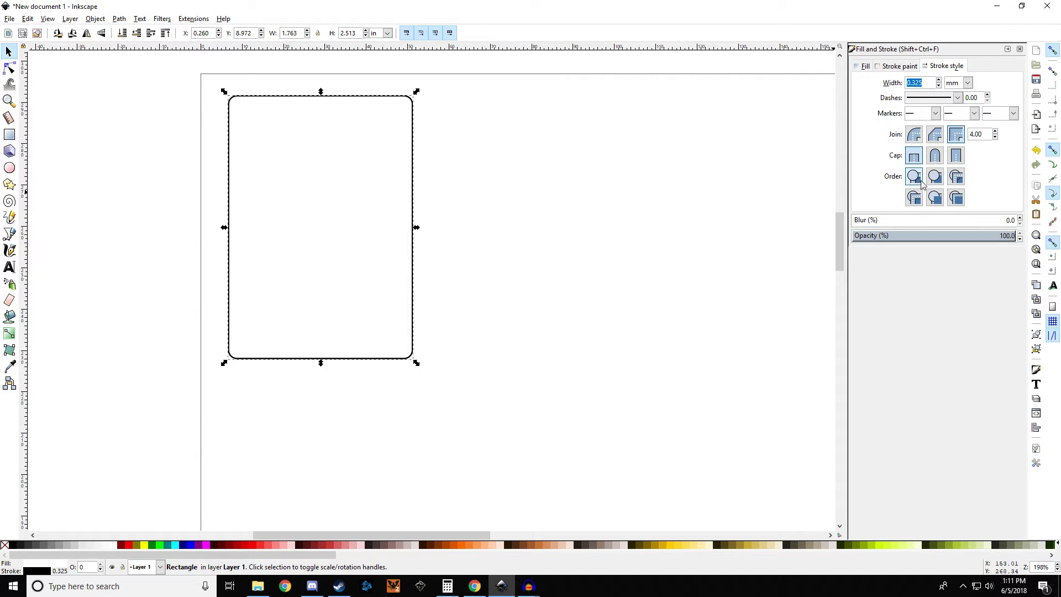
scroll(930, 82, up, 12)
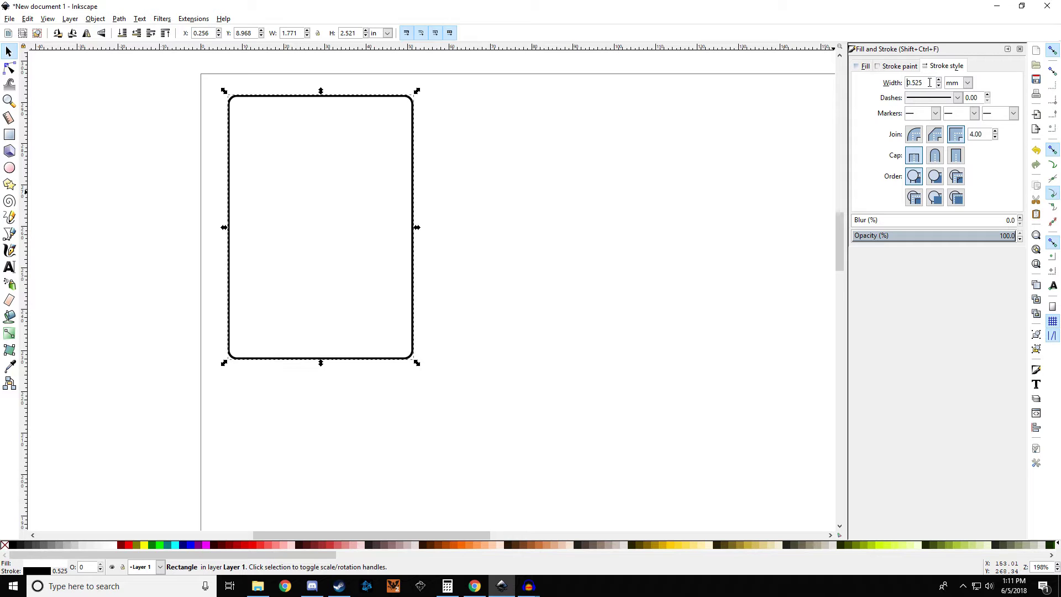
scroll(930, 82, up, 4)
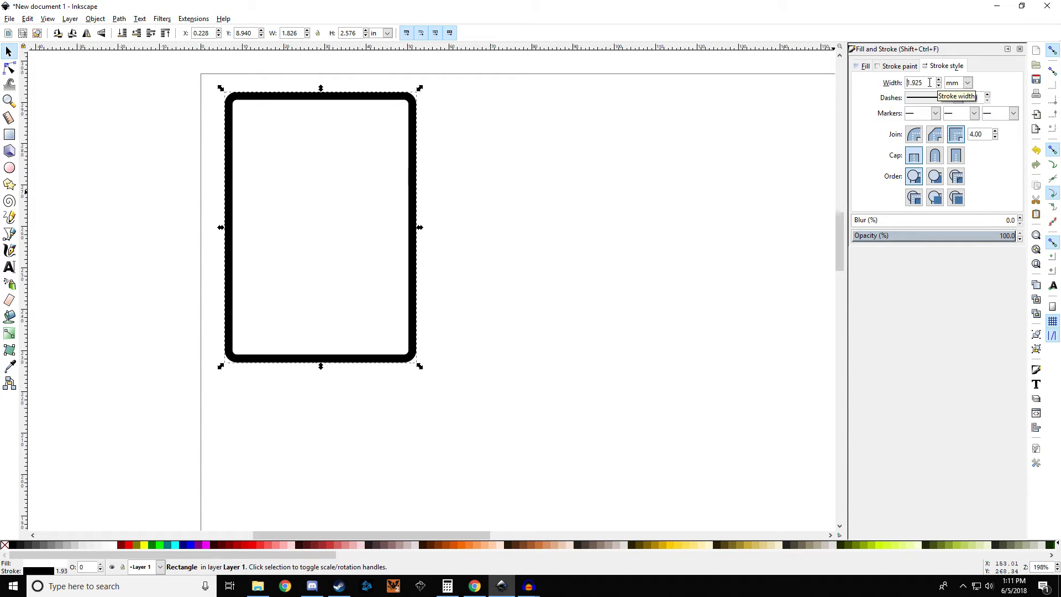
scroll(930, 83, up, 1)
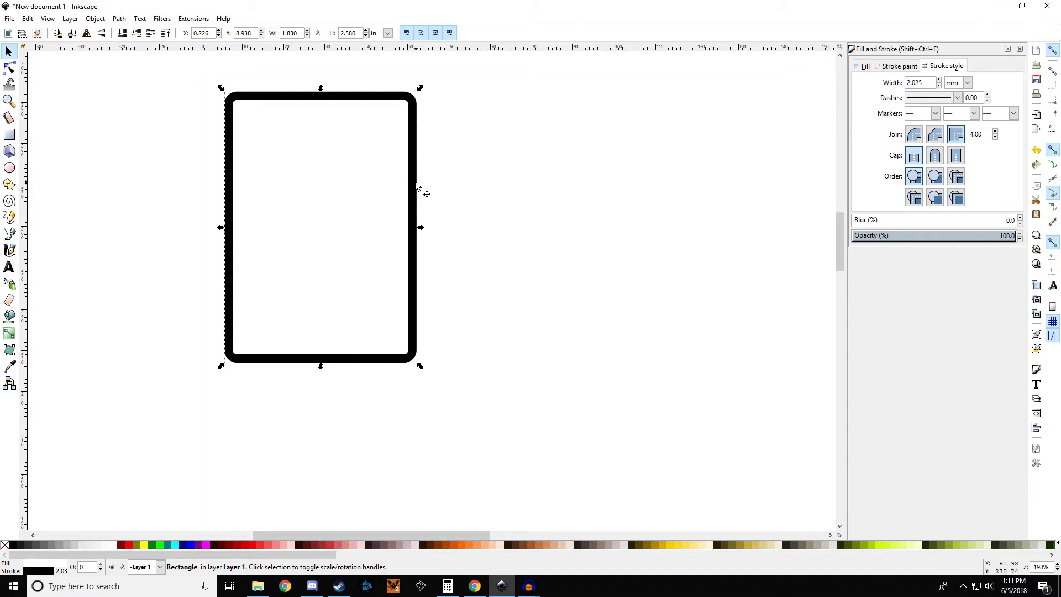
click(138, 141)
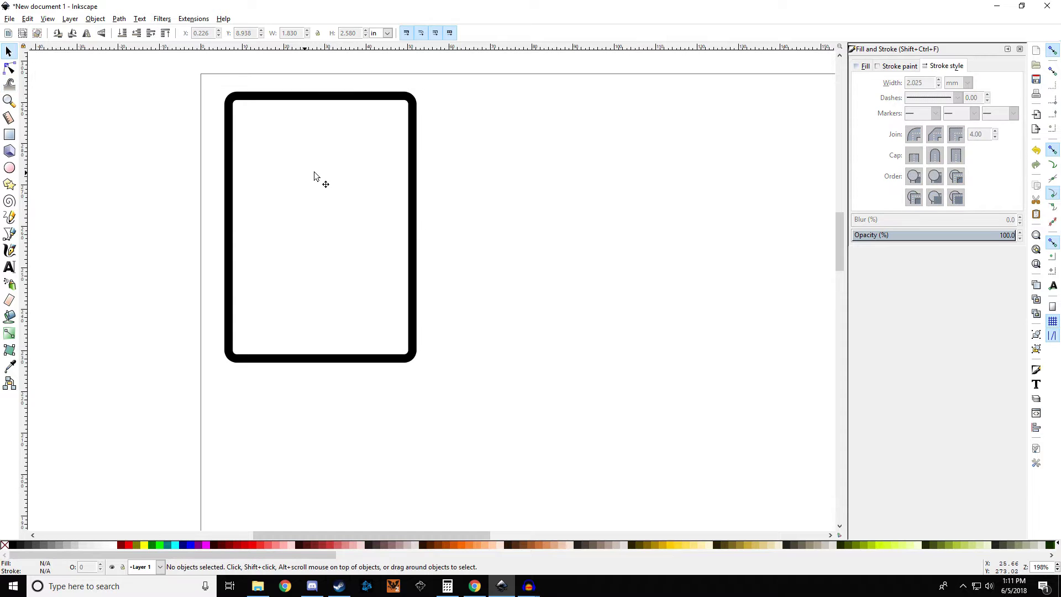
- Set the rounded rectangle's overall width to 1.75 in and its height to 2.50 in
click(337, 176)
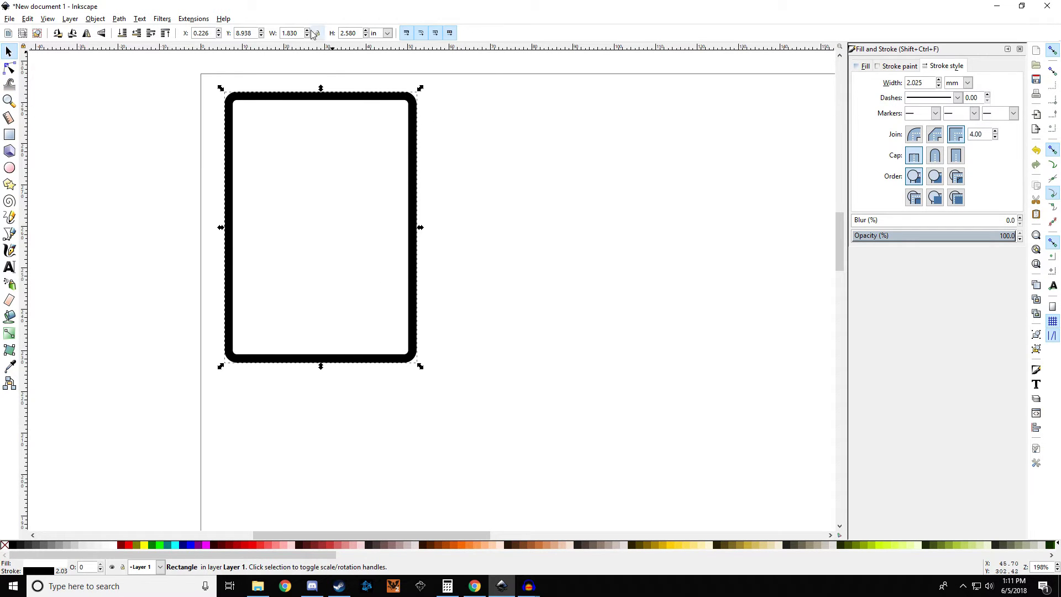
drag(302, 33, 290, 33)
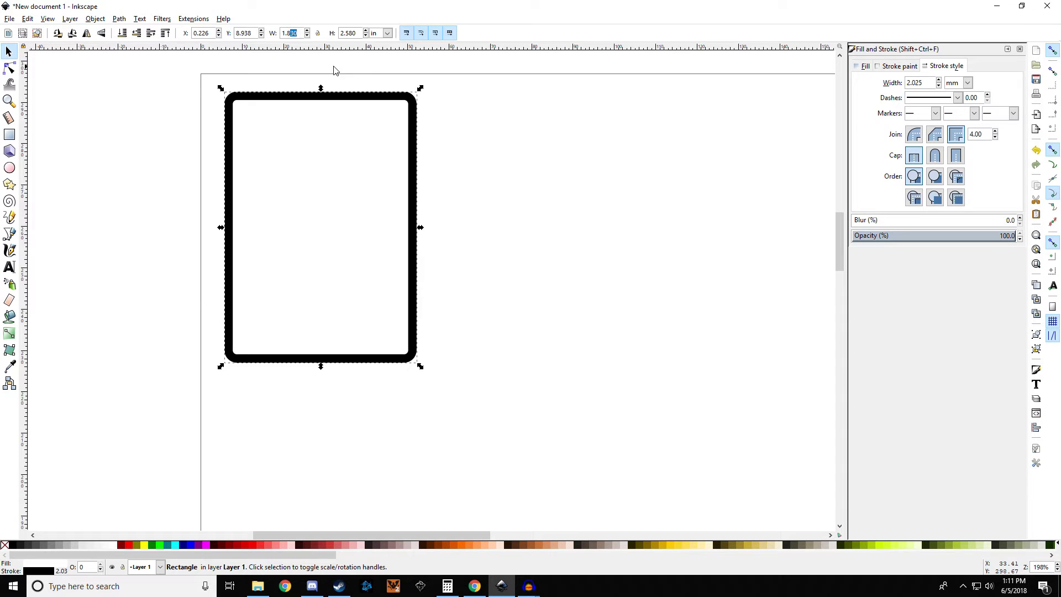
double_click(293, 33)
text(1.75)
key(Return)
text(0)
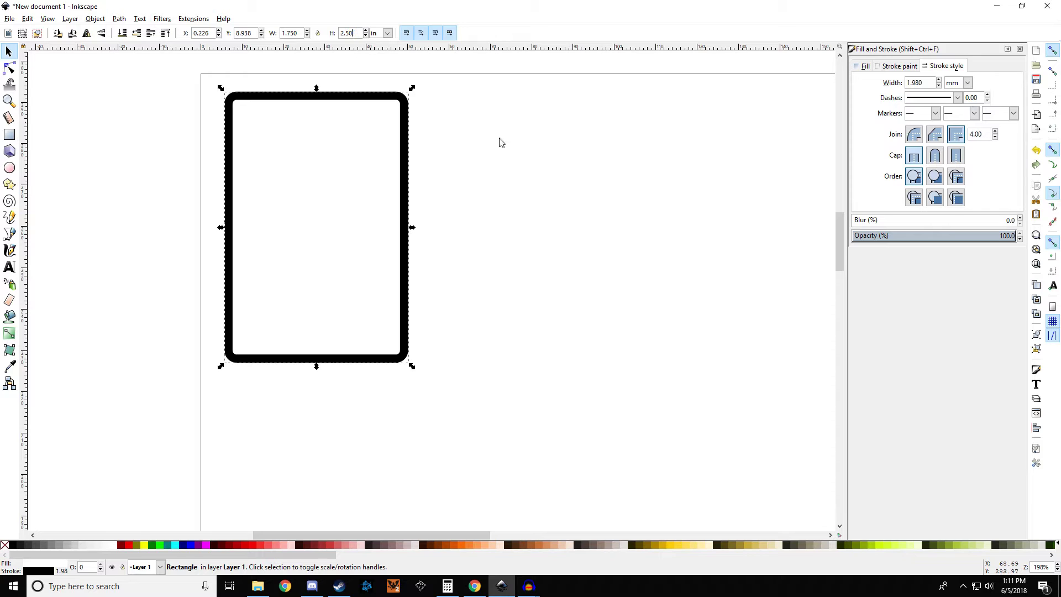
click(592, 184)
- Move the rectangle nearer the page's upper-left corner, at about X 0.18 in and Y 9.04 in
click(336, 230)
drag(326, 226, 318, 215)
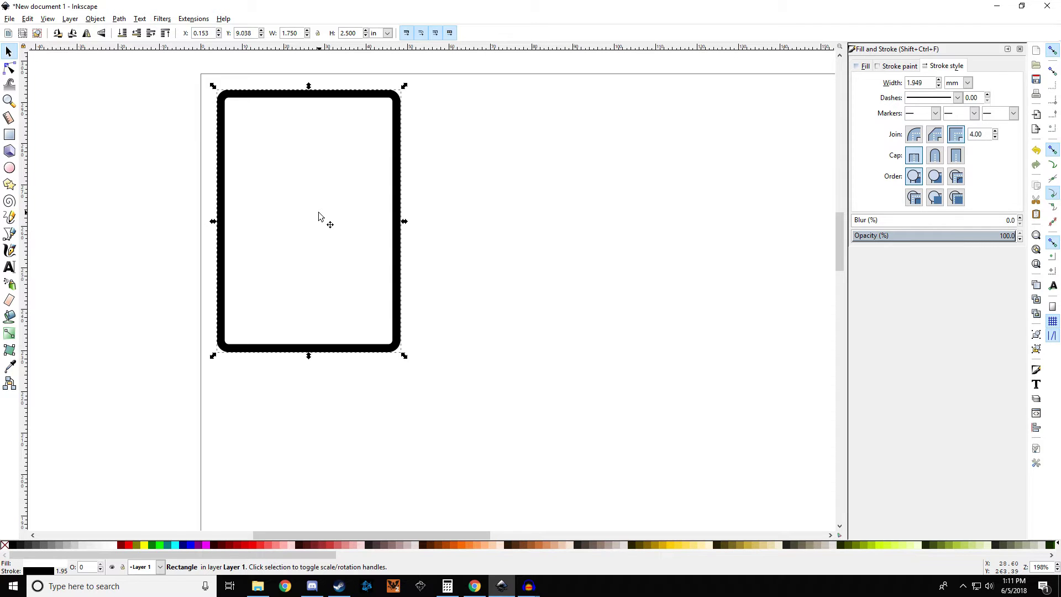
mouse_move(286, 195)
mouse_down()
mouse_move(337, 207)
mouse_move(294, 199)
mouse_up()
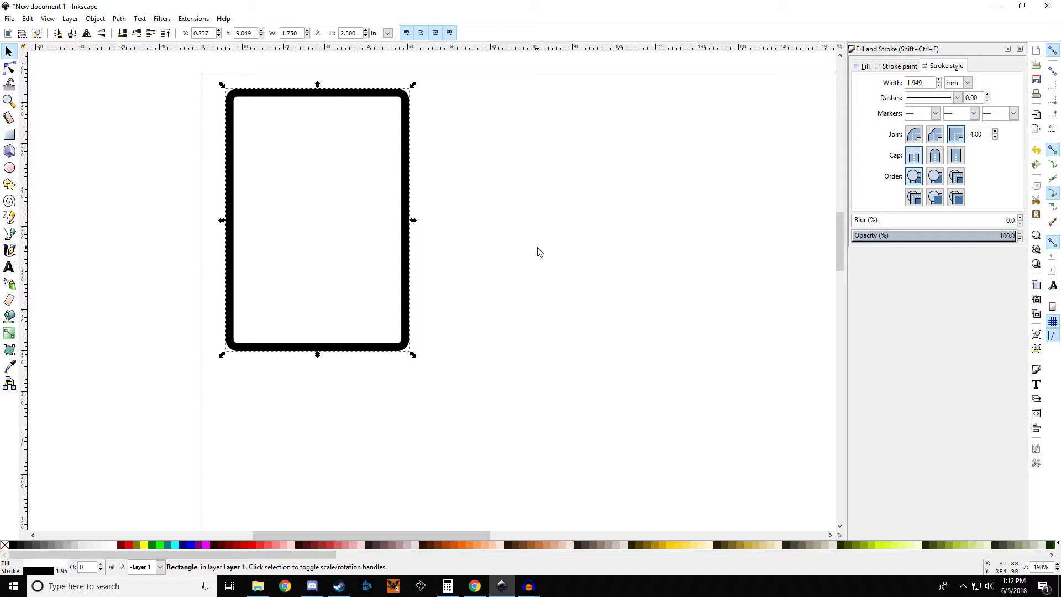
drag(319, 219, 309, 216)
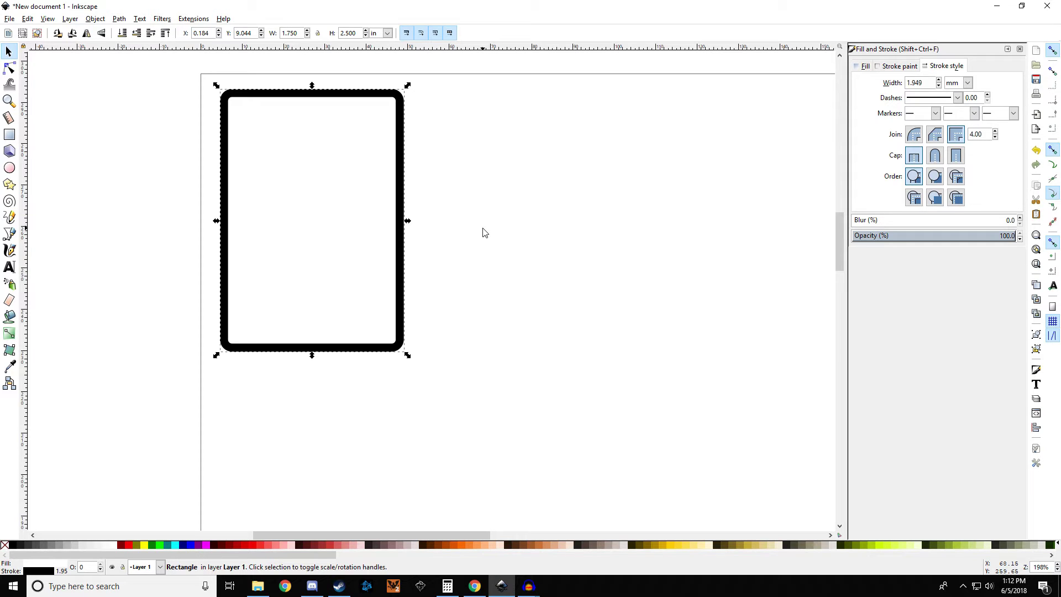
- Show the document's layers and duplicate Layer 1 with the rectangle on it
click(70, 19)
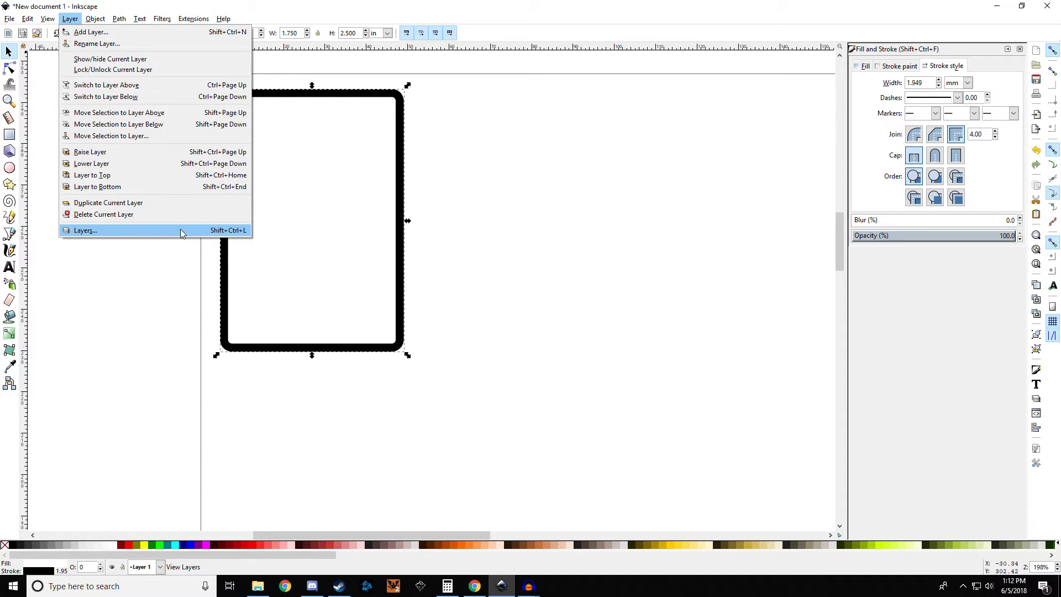
click(198, 235)
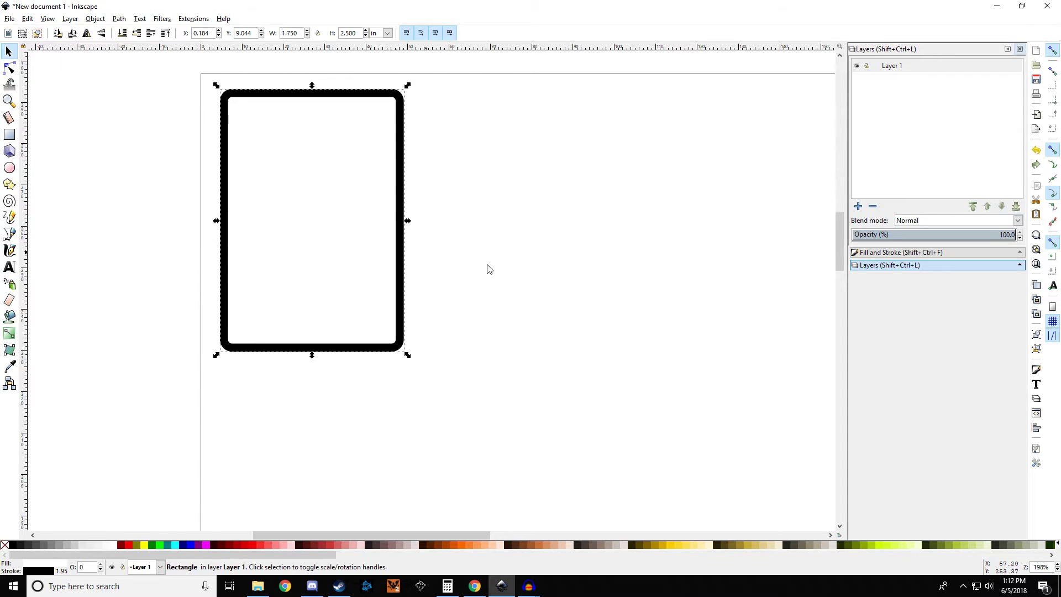
click(898, 68)
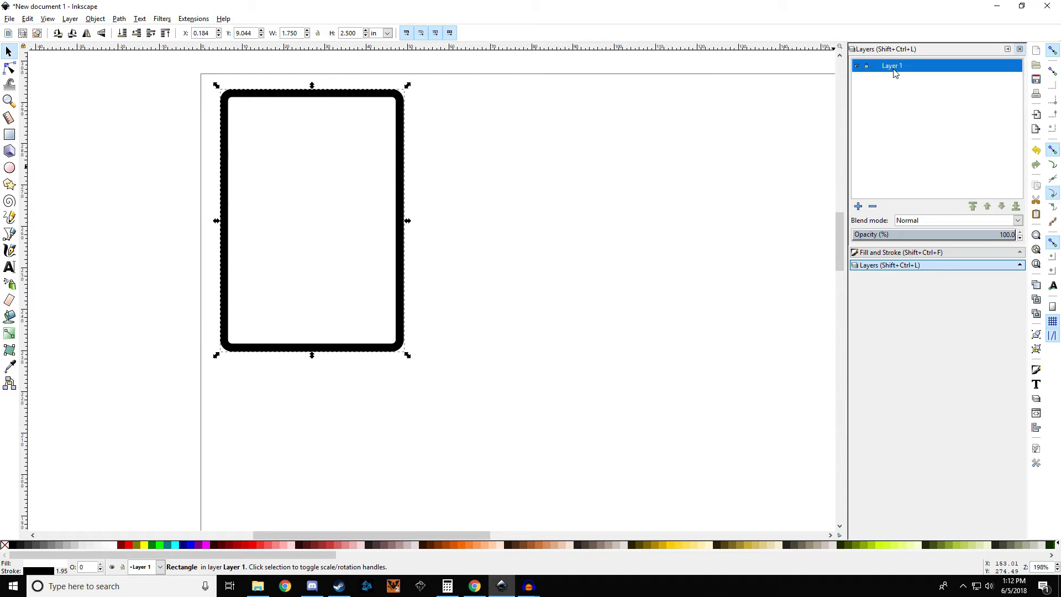
right_click(894, 69)
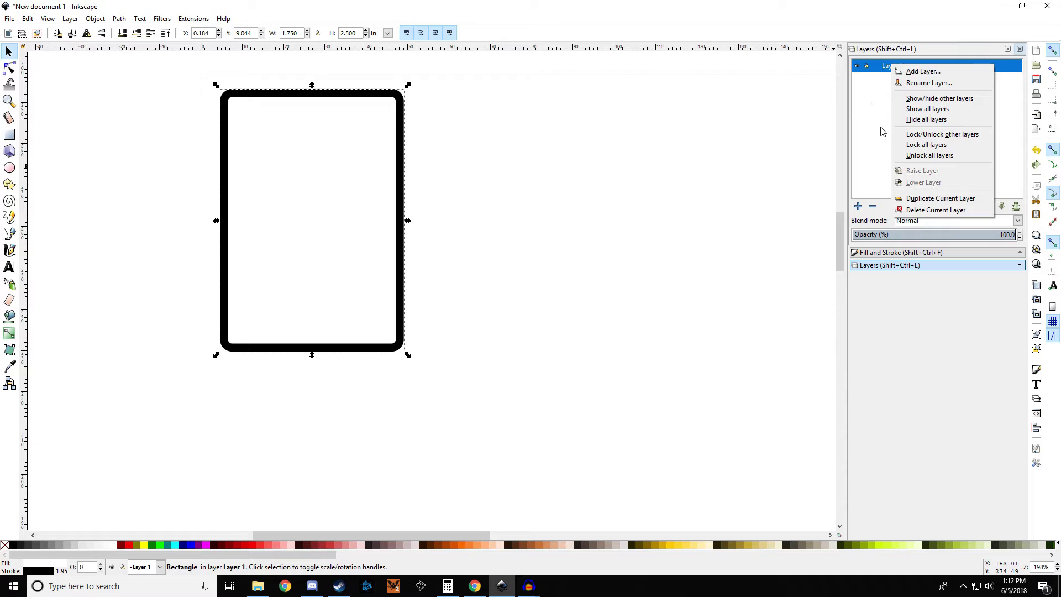
click(935, 199)
- Rename the duplicated layer "Card template" and place it below Layer 1
click(904, 66)
right_click(902, 66)
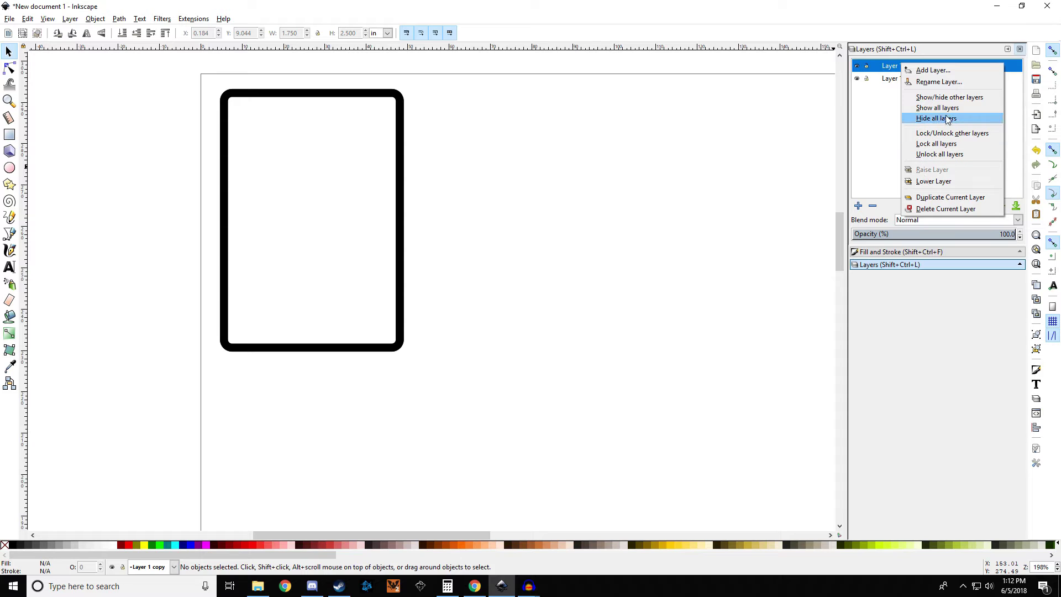
click(938, 82)
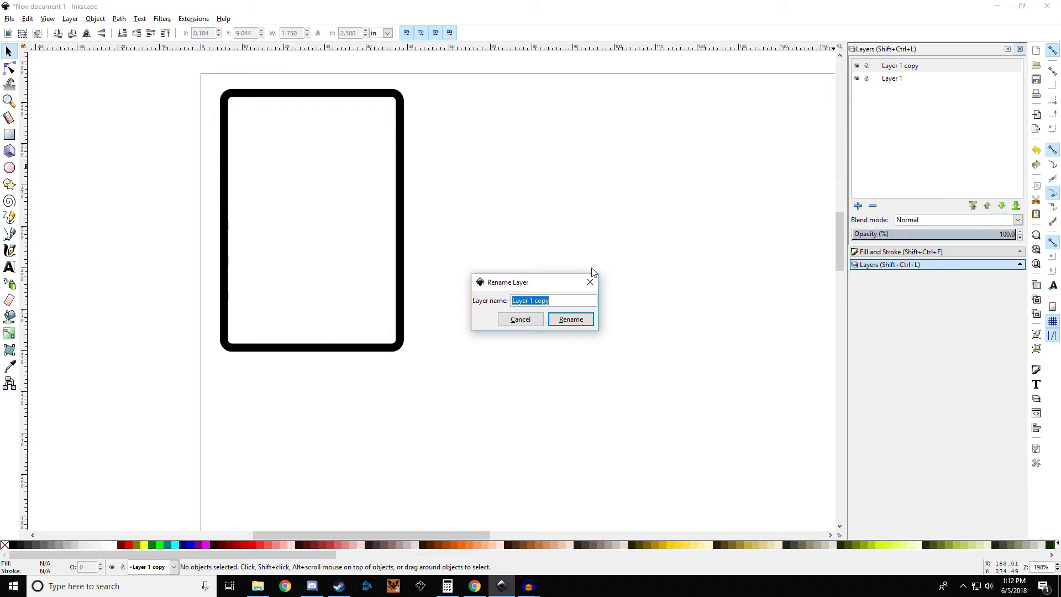
text(Card template)
click(570, 320)
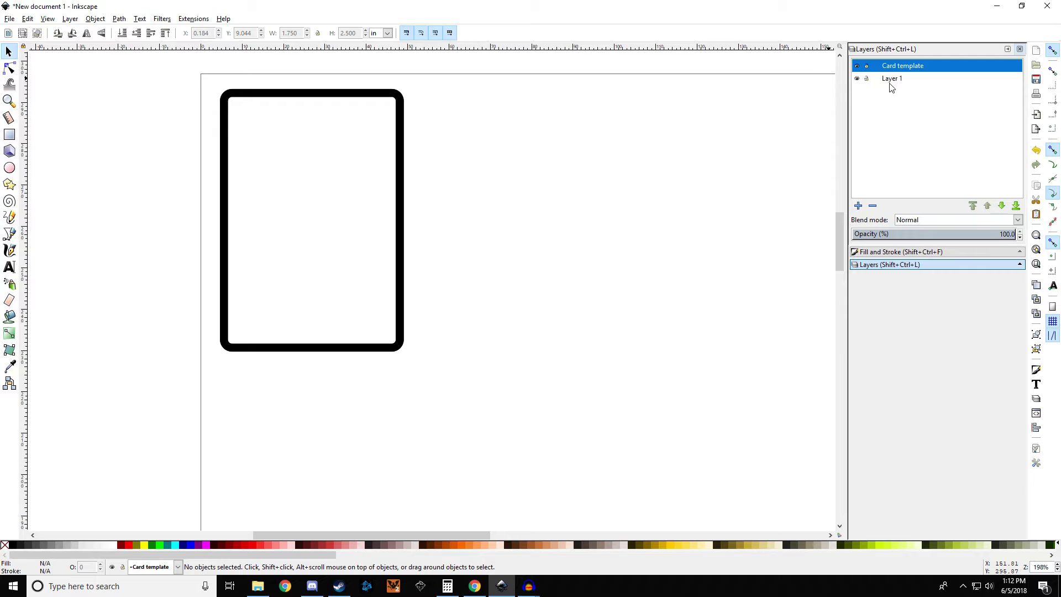
drag(903, 73, 903, 96)
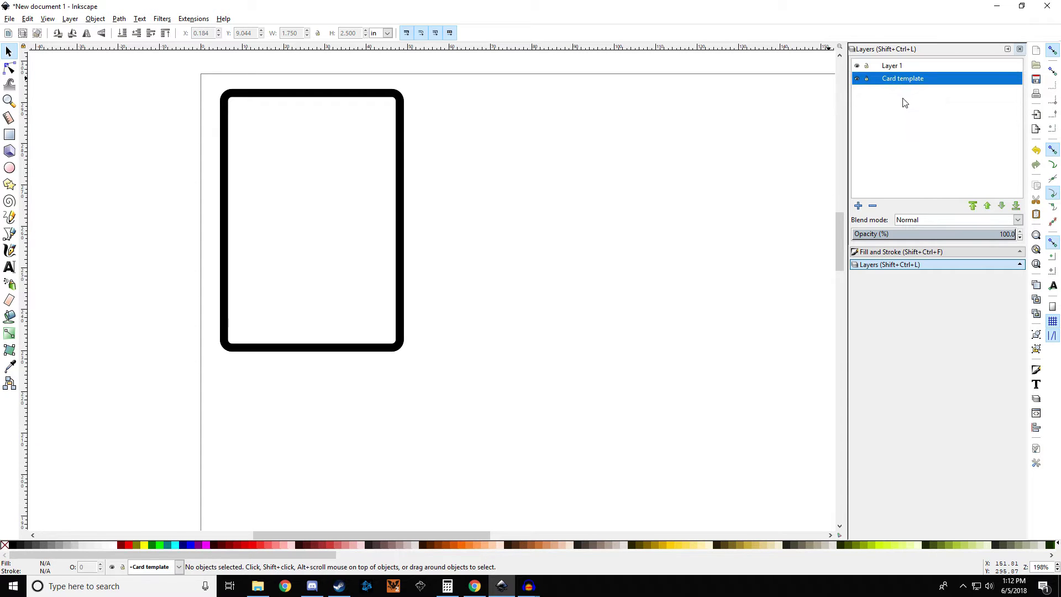
- Rename Layer 1 as "Race Standies", and hide and lock the Card template layer
click(899, 65)
right_click(891, 66)
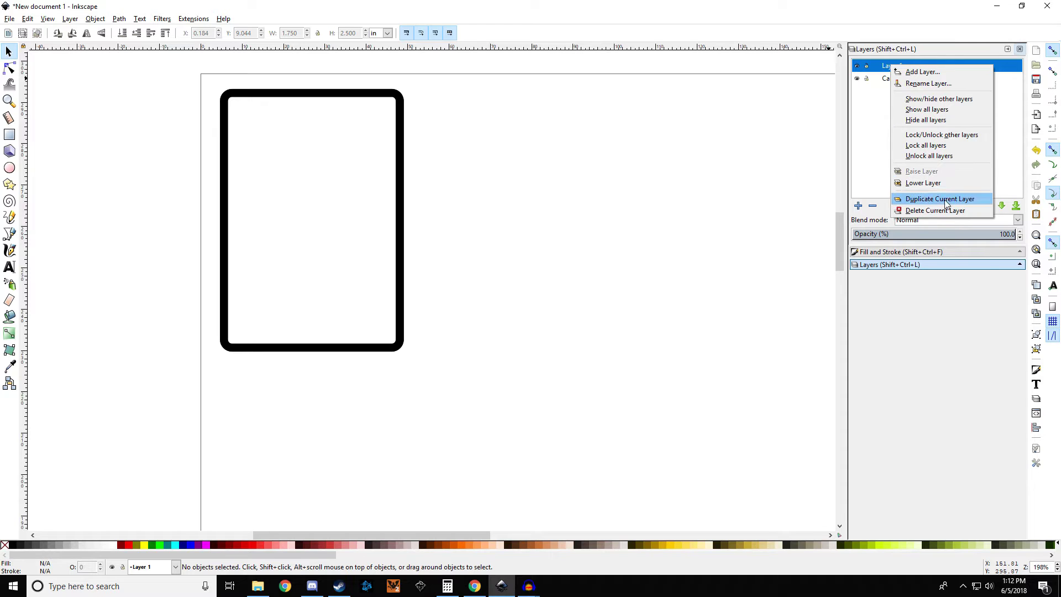
click(928, 84)
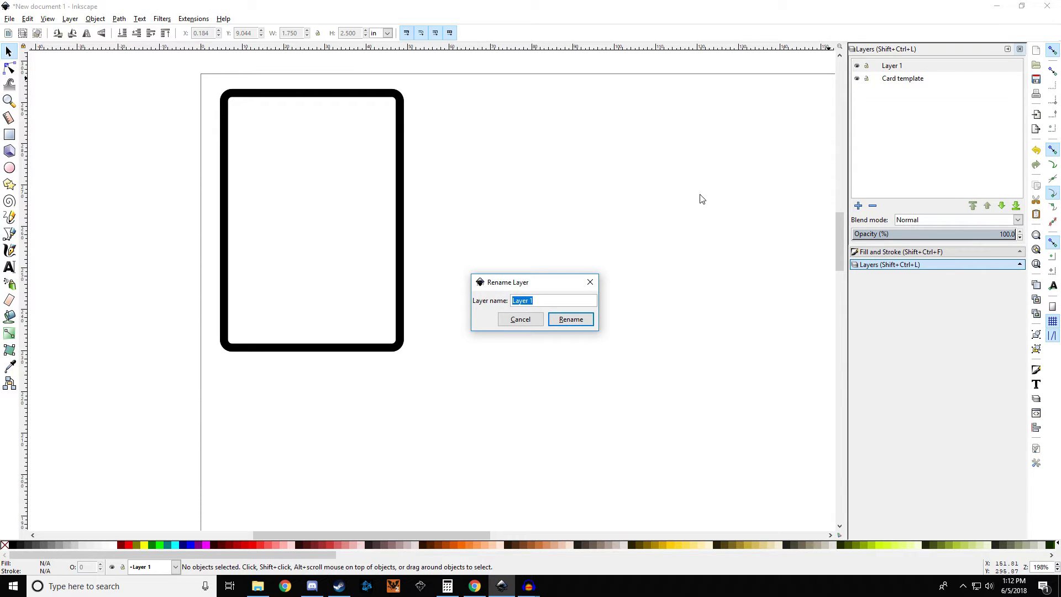
text(Ra)
key(BackSpace)
key(BackSpace)
text(Standie)
key(Return)
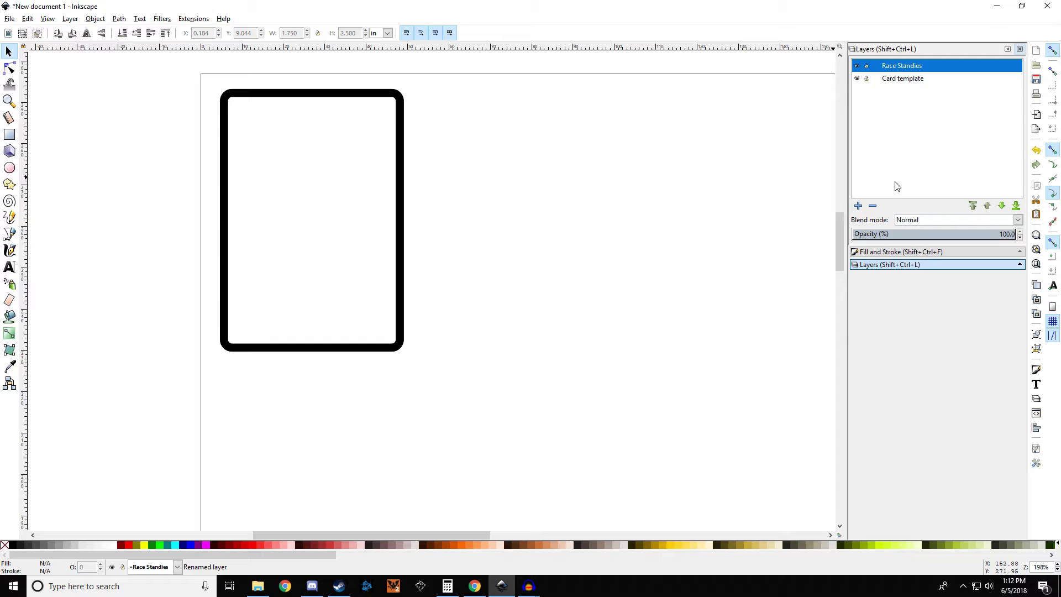
click(866, 78)
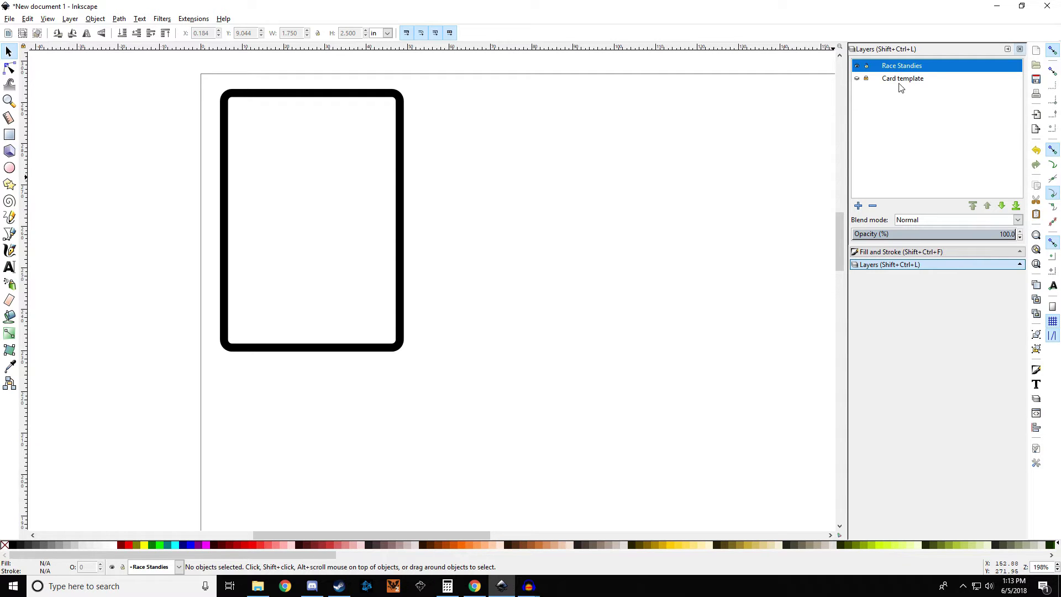
- Duplicate the card rectangle and place the copy beside it on the right, at about X 2.11 in and Y 9.04 in
click(297, 238)
scroll(571, 300, down, 2)
scroll(561, 287, right, 5)
scroll(561, 287, down, 2)
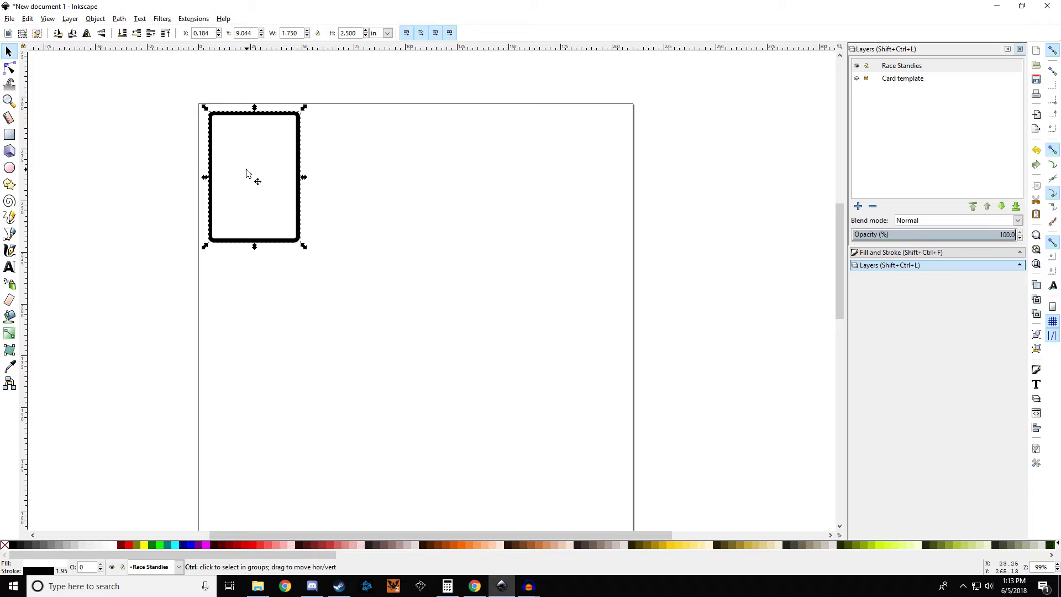
key(ctrl+d)
drag(246, 173, 349, 168)
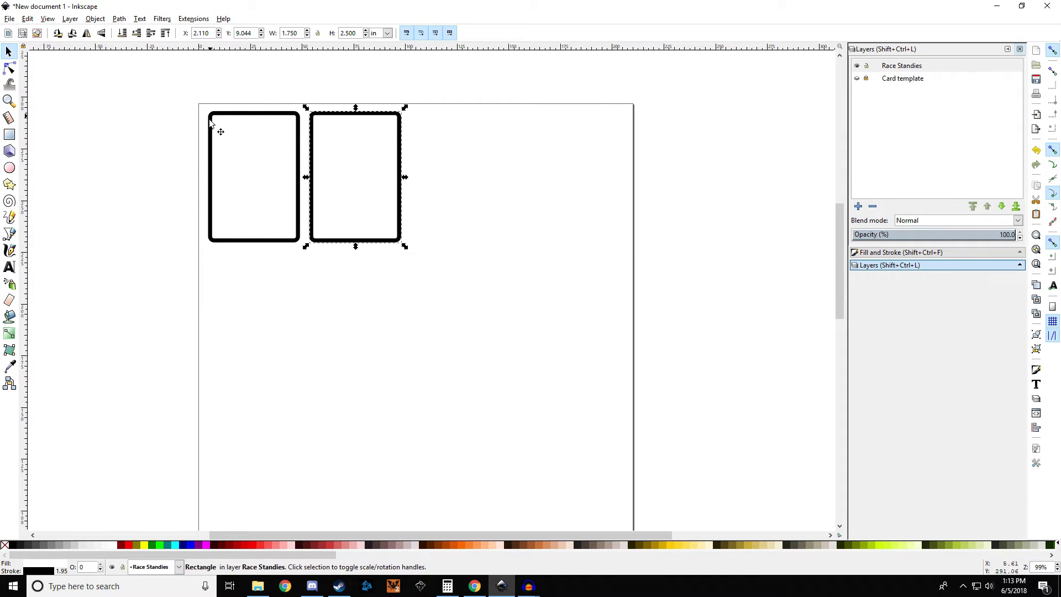
click(435, 288)
- Move both card rectangles together inward from the page's corner, to about X 0.36 in and Y 8.80 in
scroll(406, 403, down, 6)
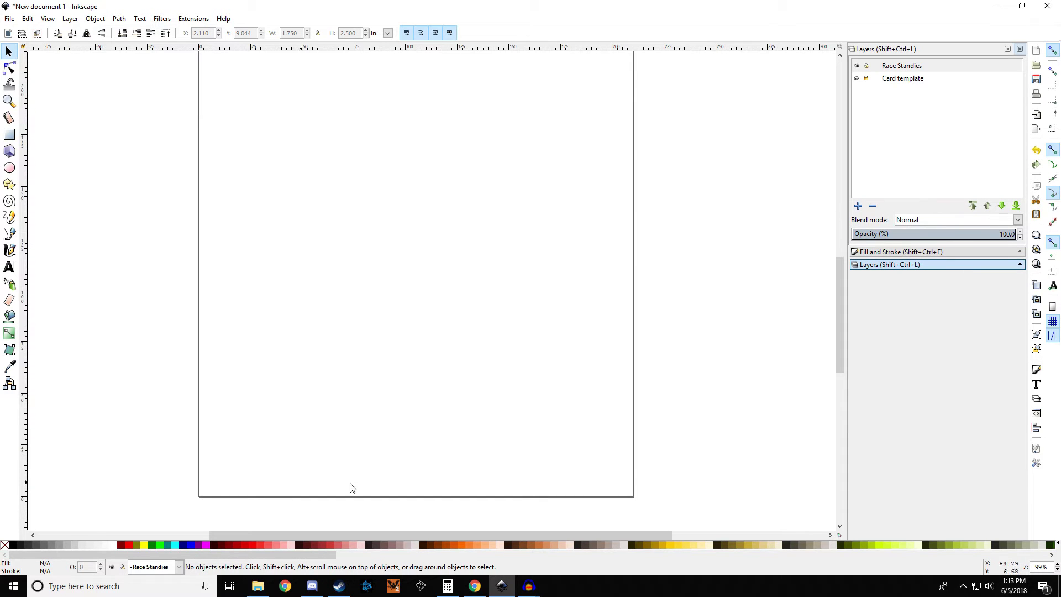
scroll(558, 332, up, 8)
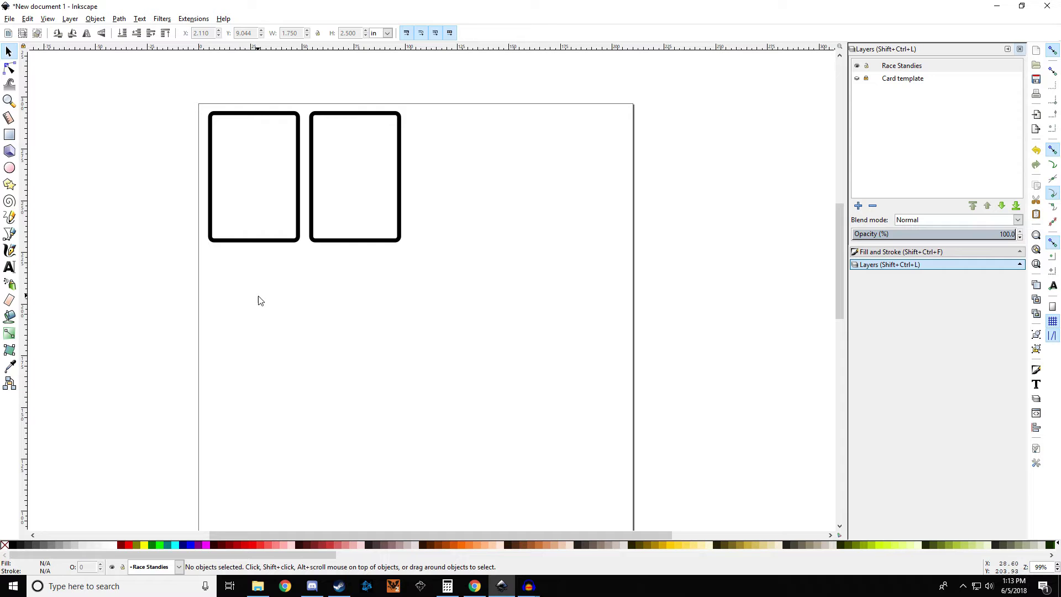
click(240, 177)
shift+click(351, 218)
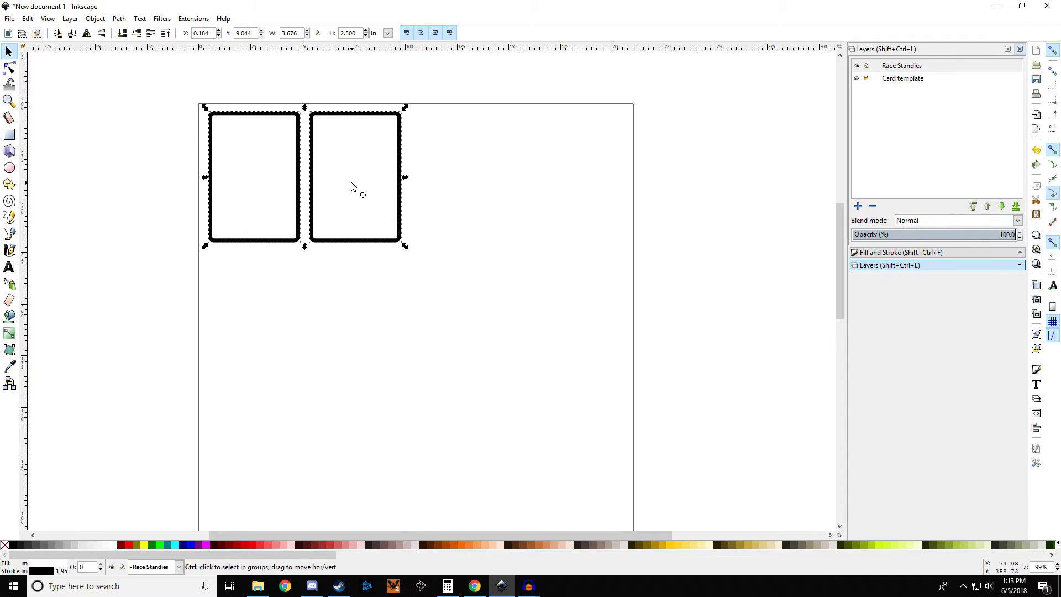
drag(354, 187, 363, 171)
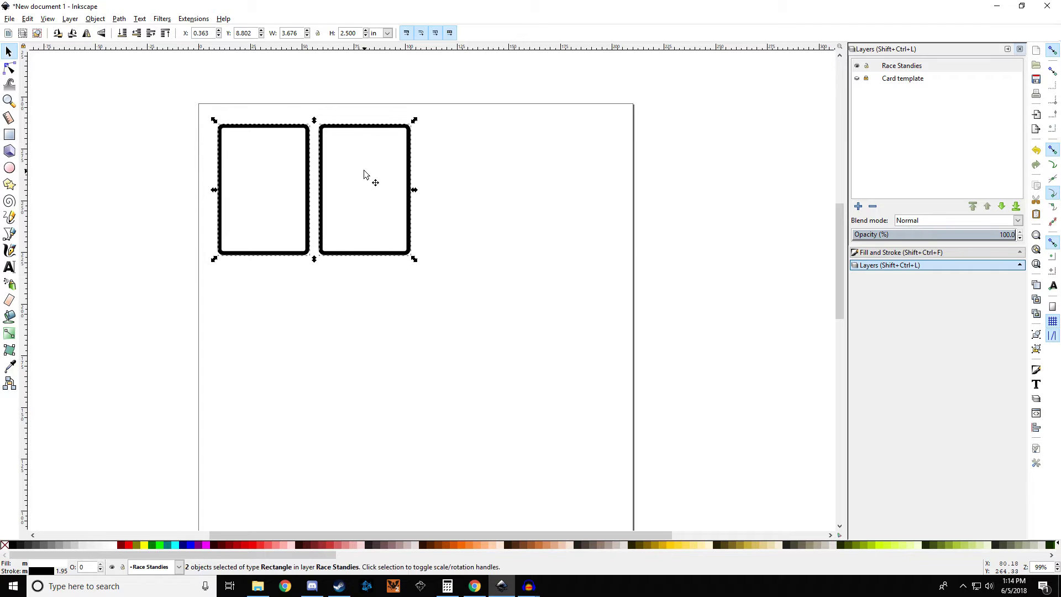
click(237, 106)
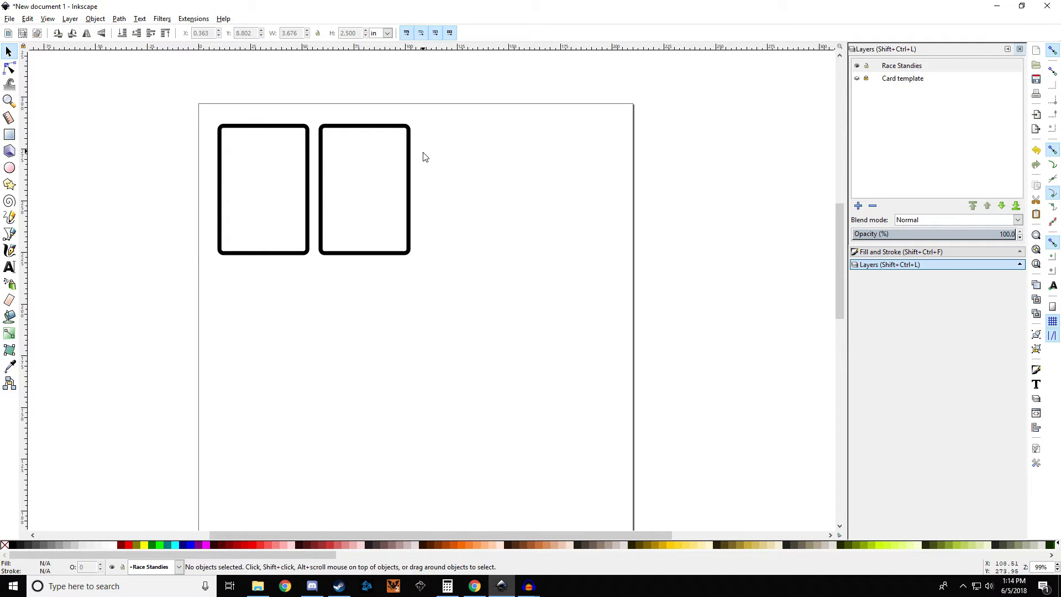
scroll(207, 116, up, 2)
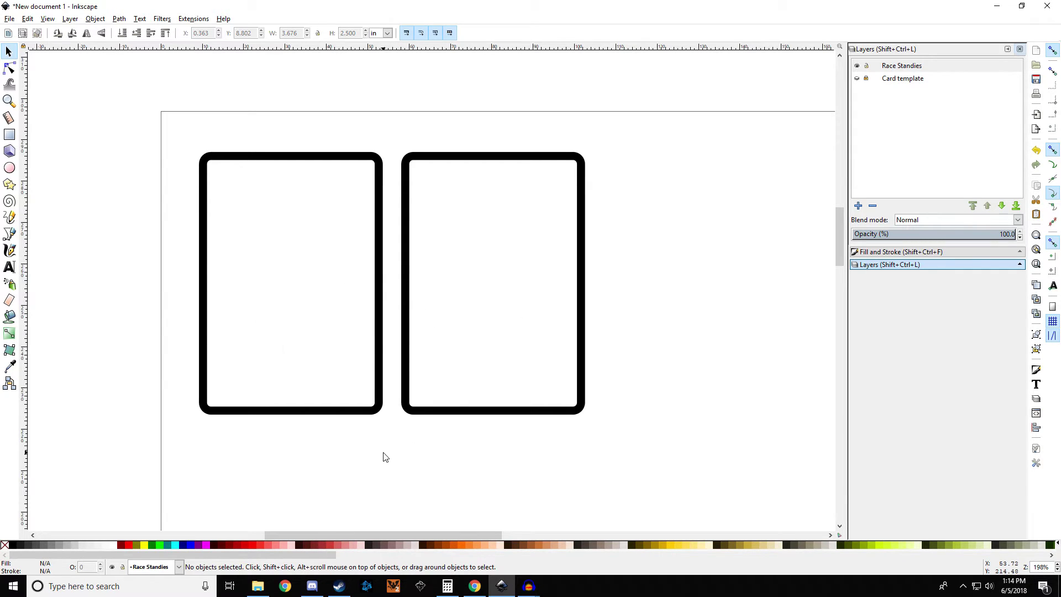
- Switch to Chrome, open Openclipart's Unlimited Commercial Use page from the "cco clip art" Google results, and read the usage terms
click(476, 586)
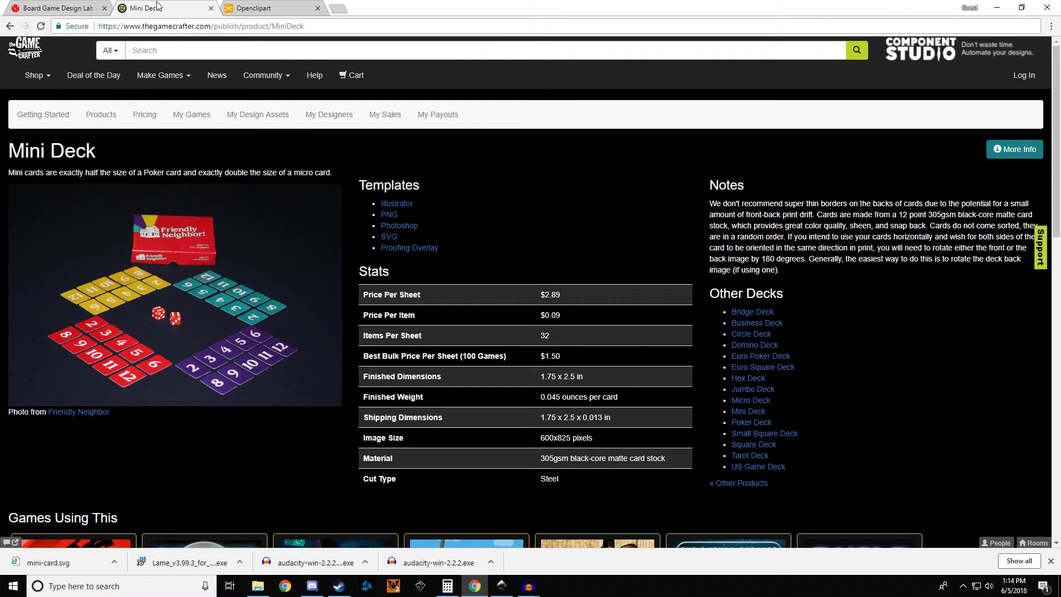
click(258, 10)
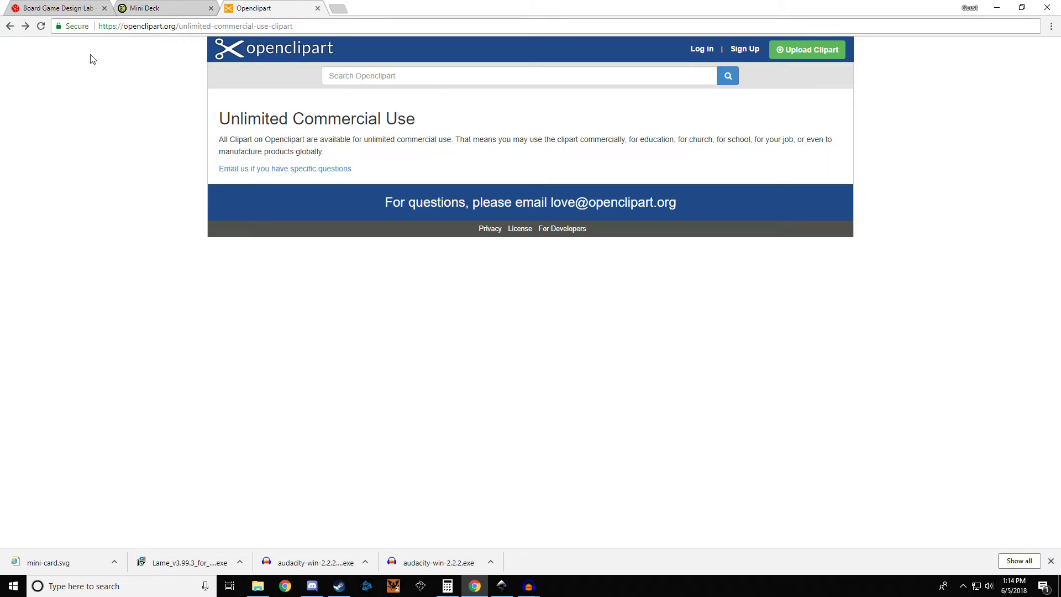
right_click(9, 26)
click(34, 43)
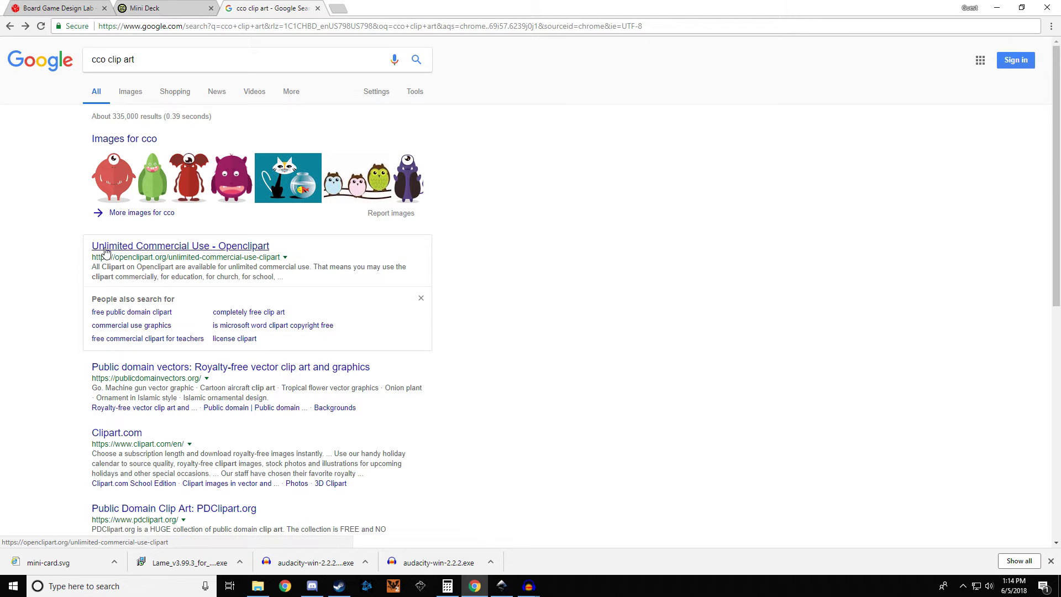
click(138, 250)
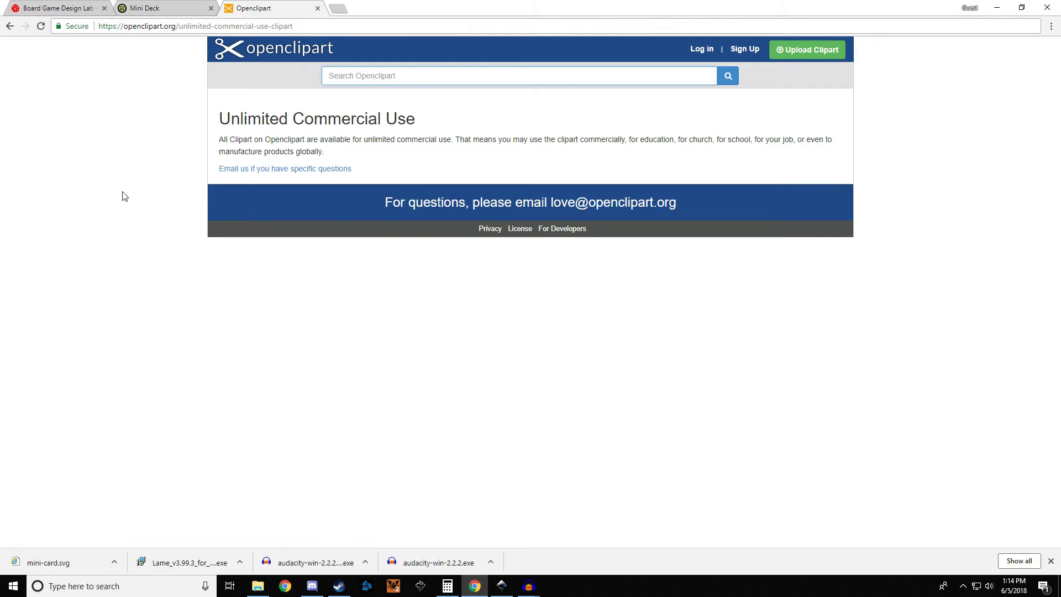
drag(231, 141, 389, 154)
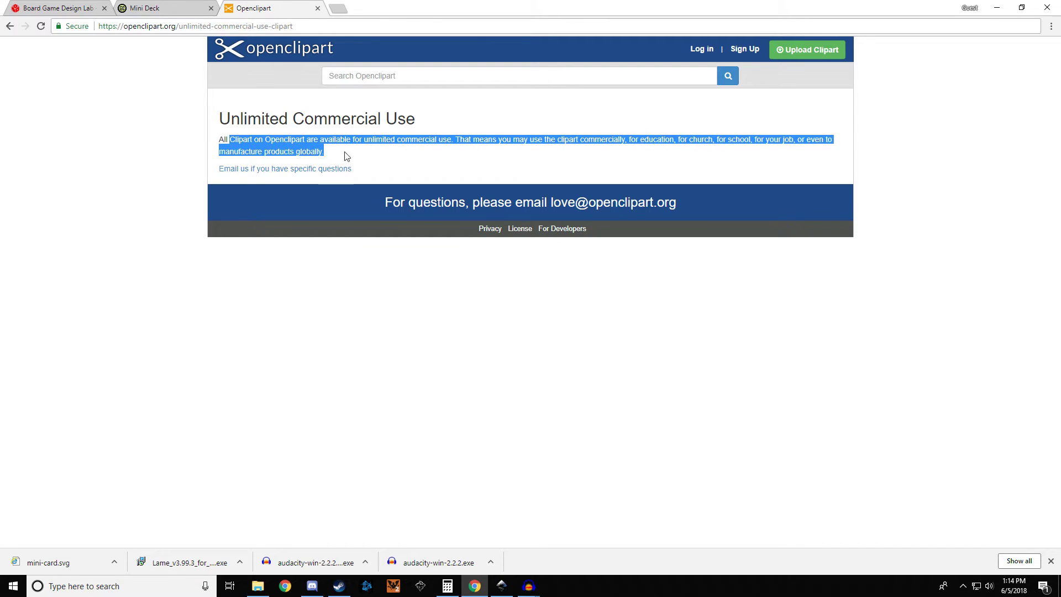
click(331, 130)
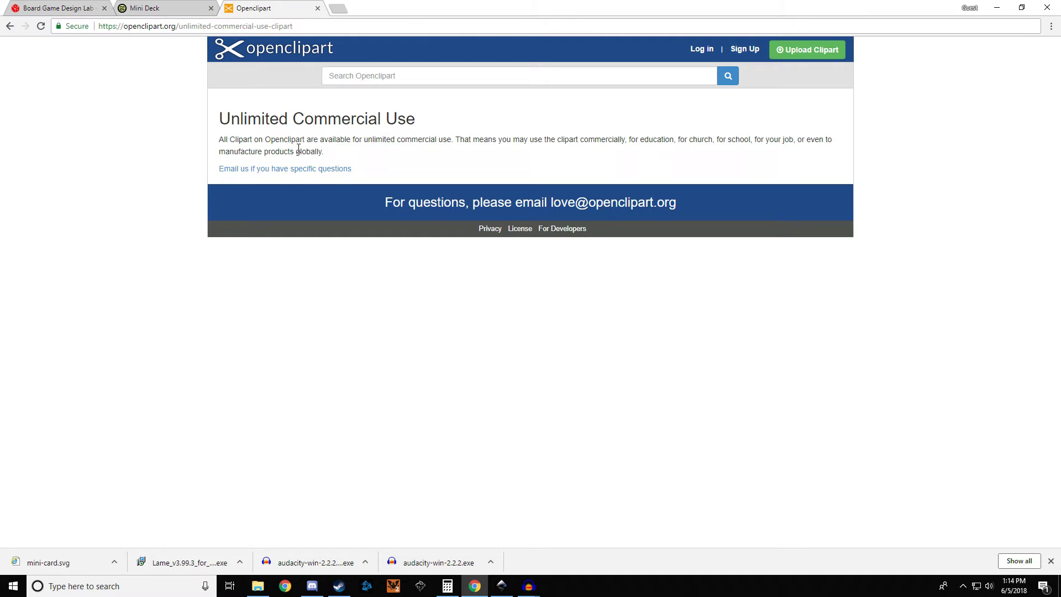
- Search Openclipart for "race car" and browse the clipart results
click(367, 73)
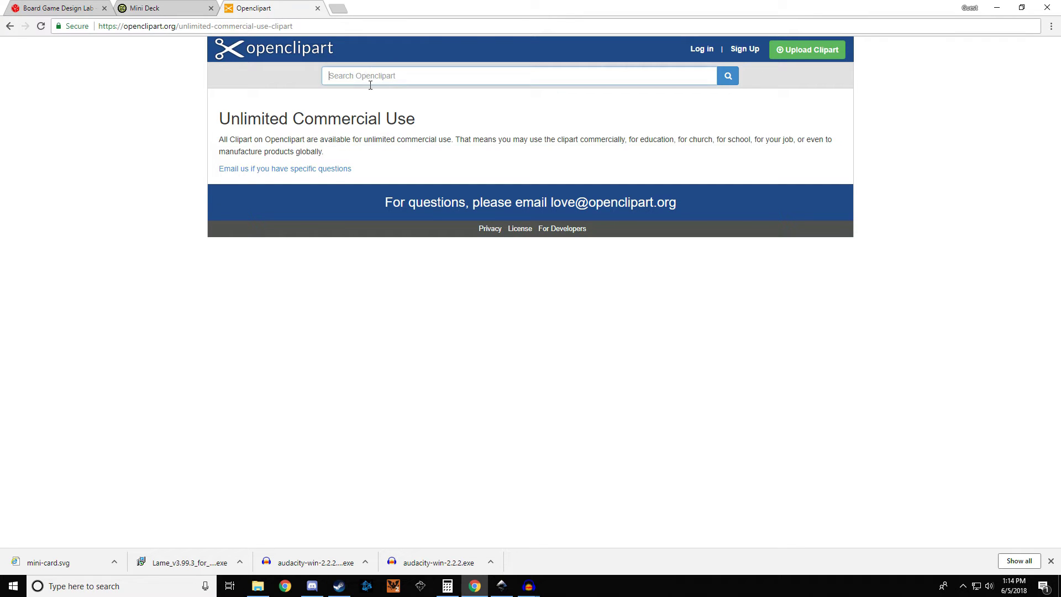
text(race car)
key(Return)
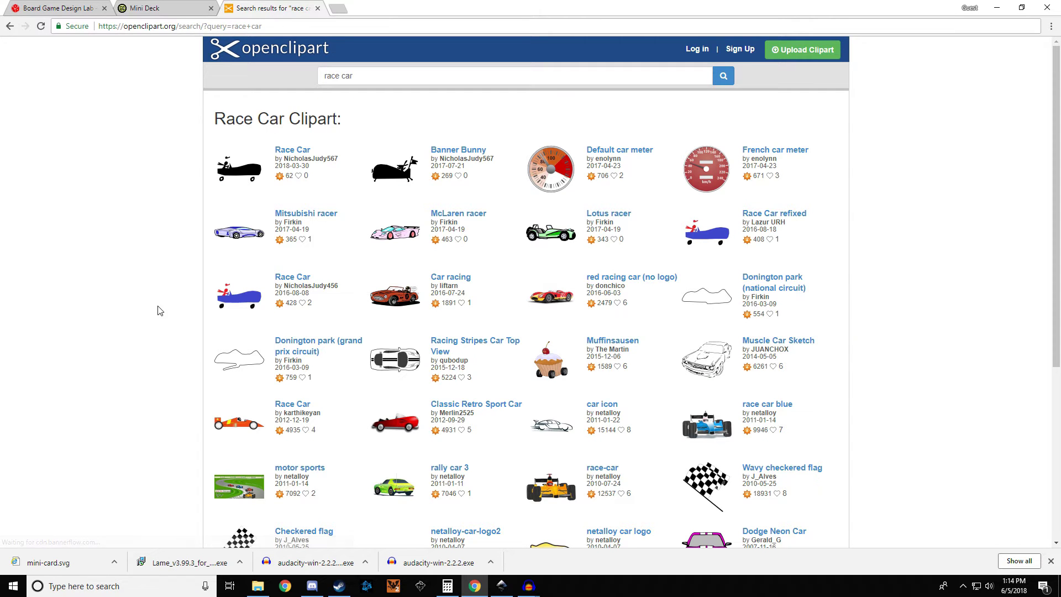
scroll(155, 315, down, 3)
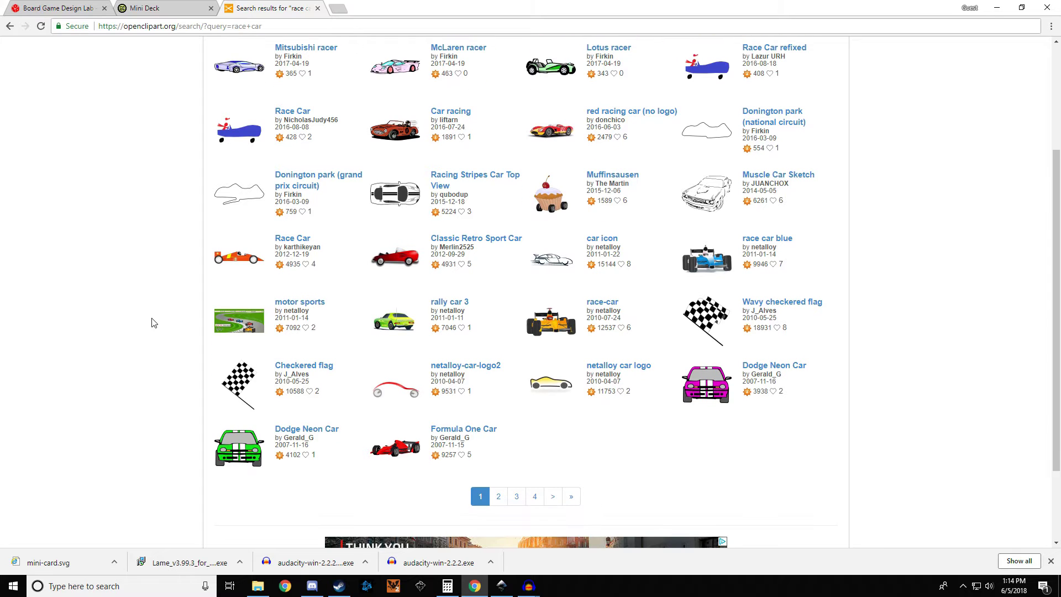
- Look through the race car clipart results on the first and second pages for top-view racing cars
scroll(154, 321, down, 2)
scroll(163, 318, up, 1)
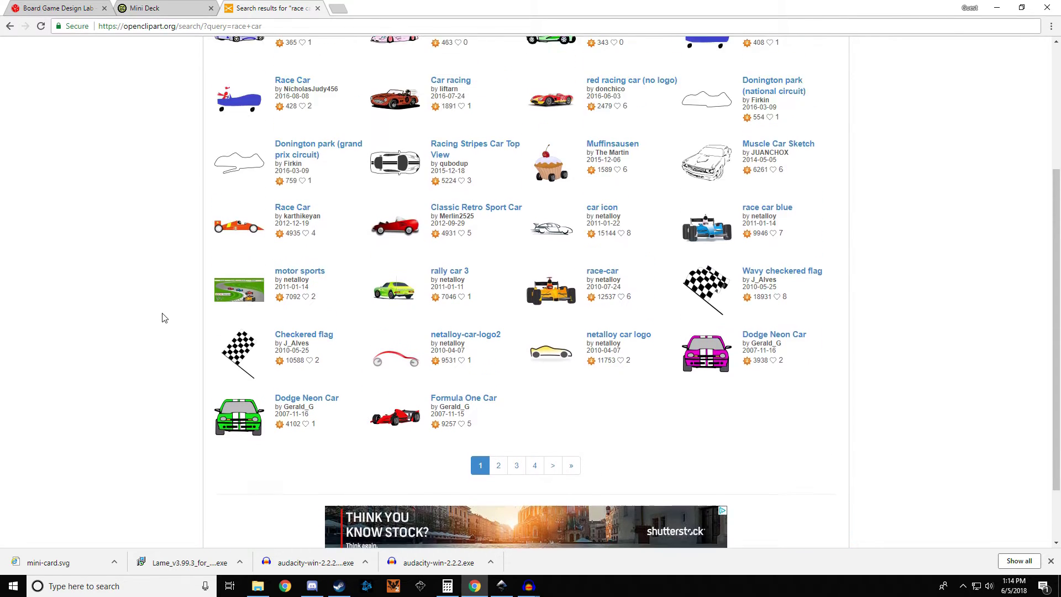
scroll(163, 318, up, 3)
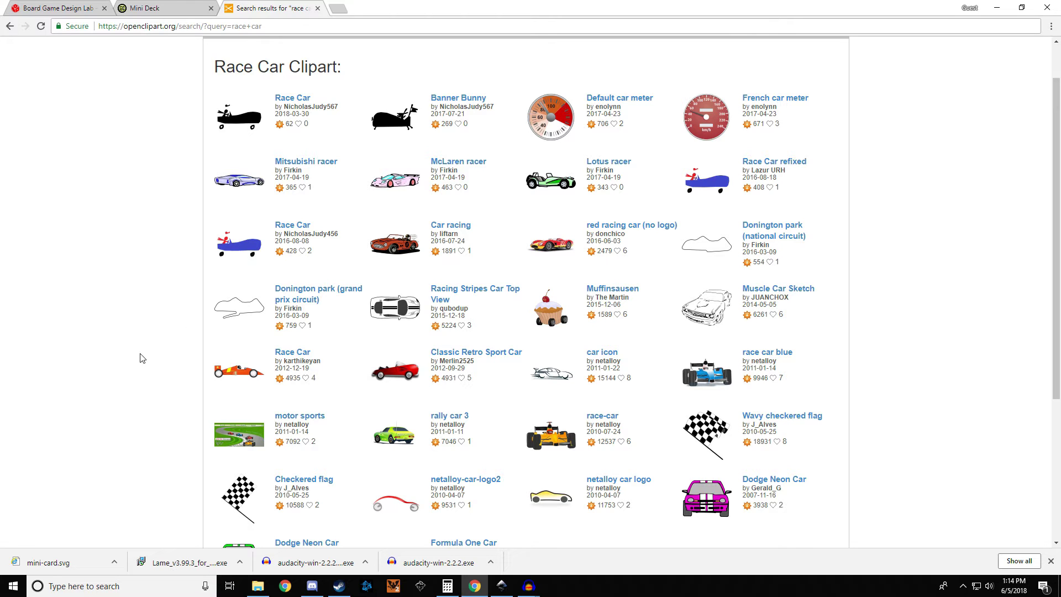
scroll(178, 336, down, 3)
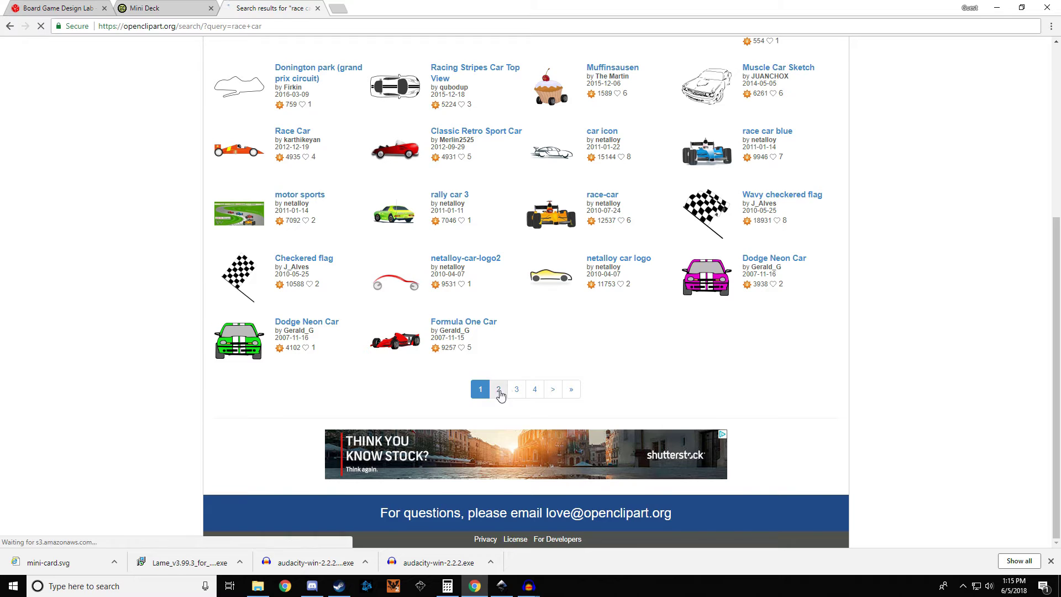
click(499, 392)
scroll(148, 326, down, 1)
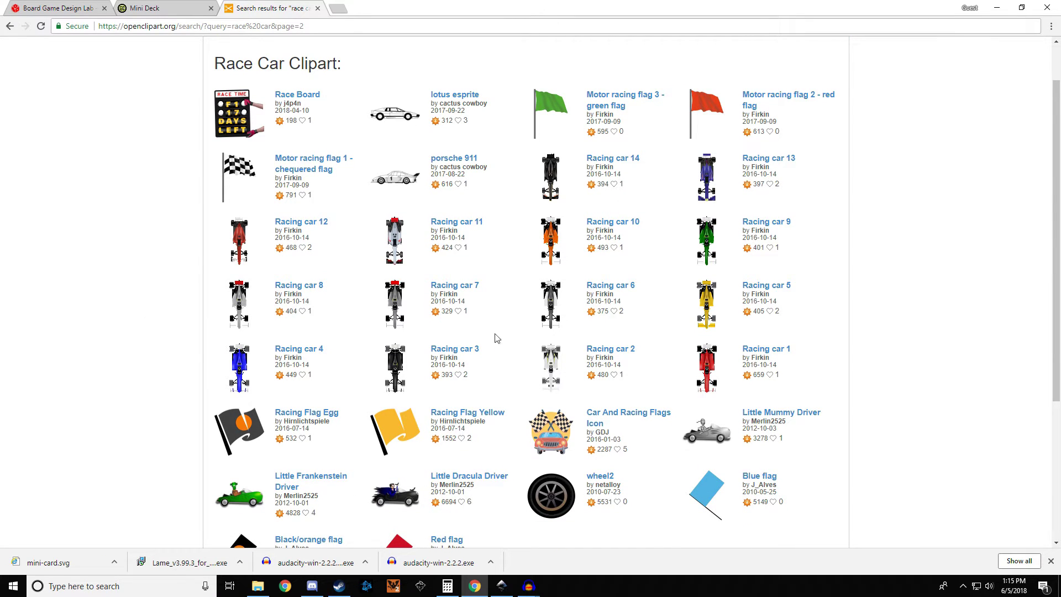
scroll(337, 365, down, 3)
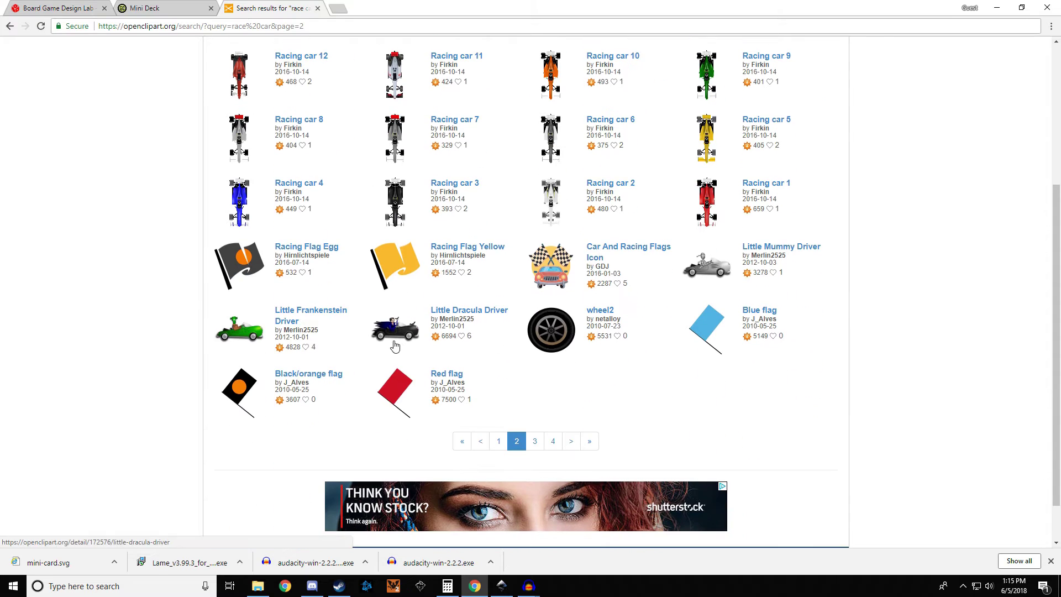
scroll(511, 204, up, 2)
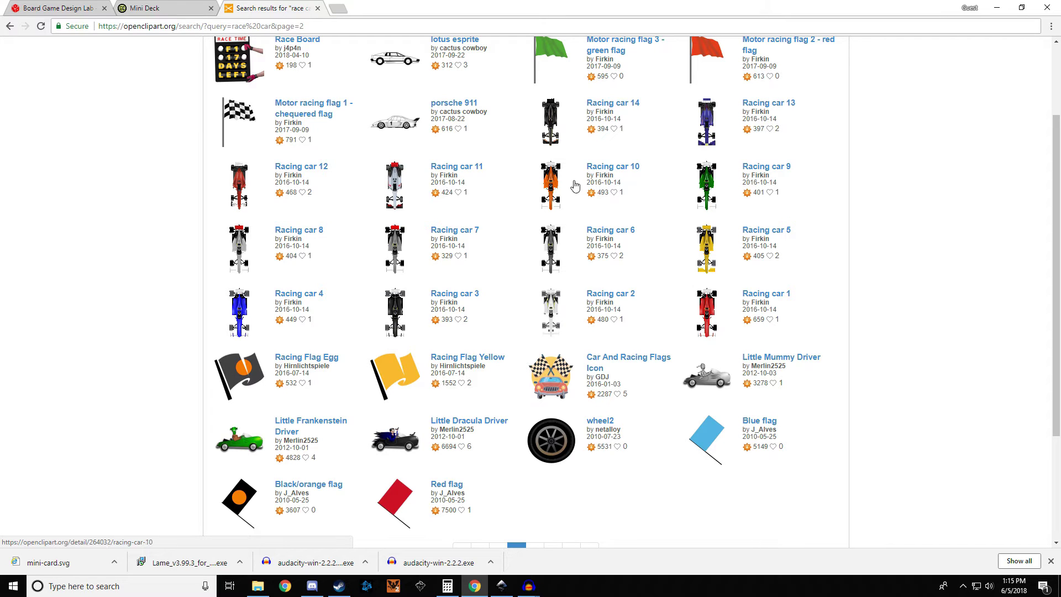
- Open the Racing car 9, Racing car 5 and Racing car 10 clipart pages in separate tabs
middle_click(773, 171)
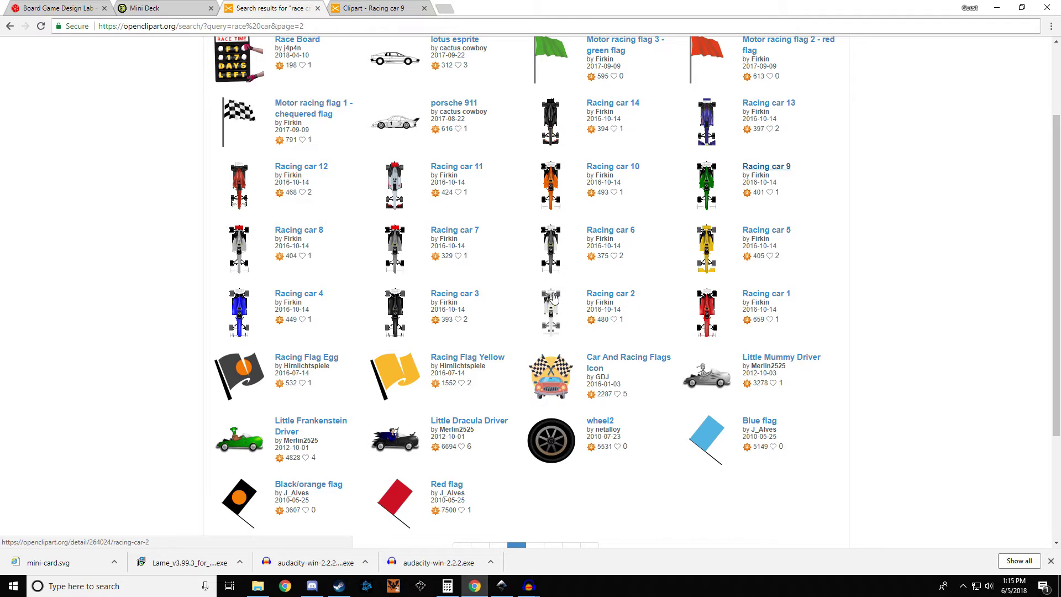
middle_click(767, 231)
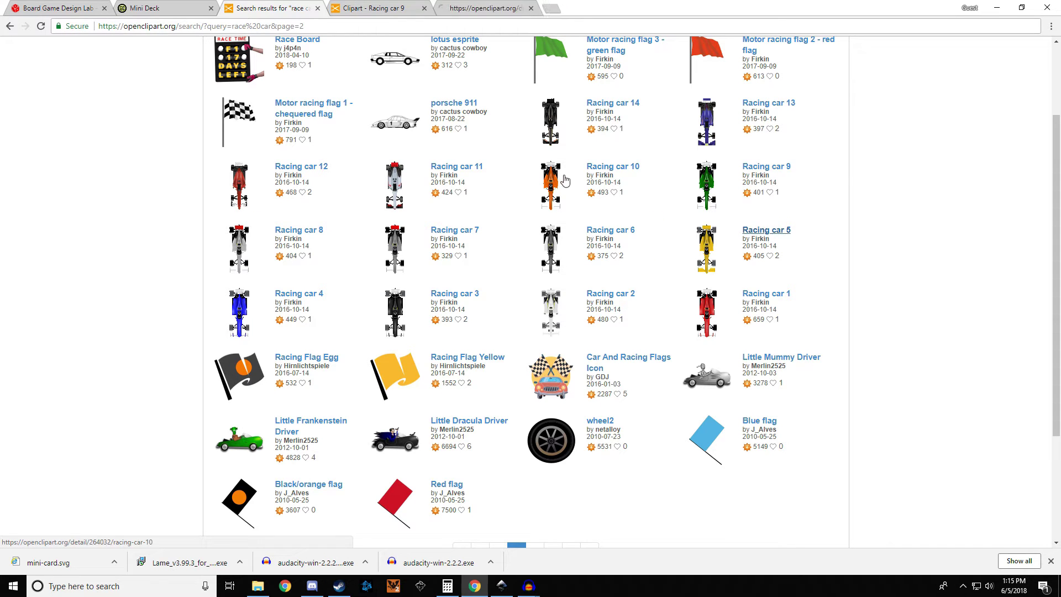
middle_click(613, 167)
- Download the SVG files of Racing car 9, Racing car 5 and Racing car 10 from their clipart pages
click(376, 11)
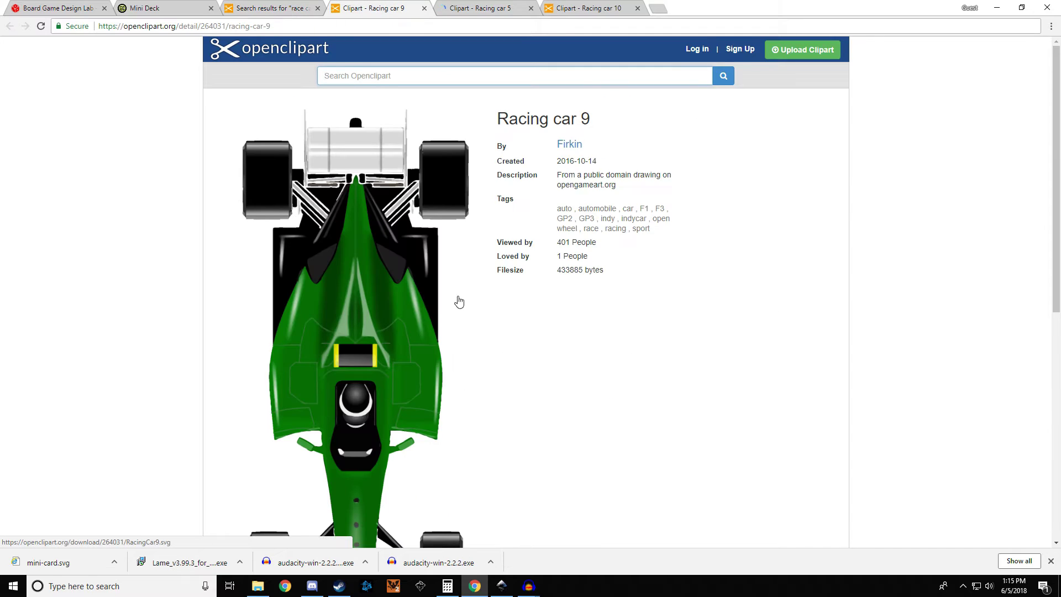
scroll(459, 301, down, 8)
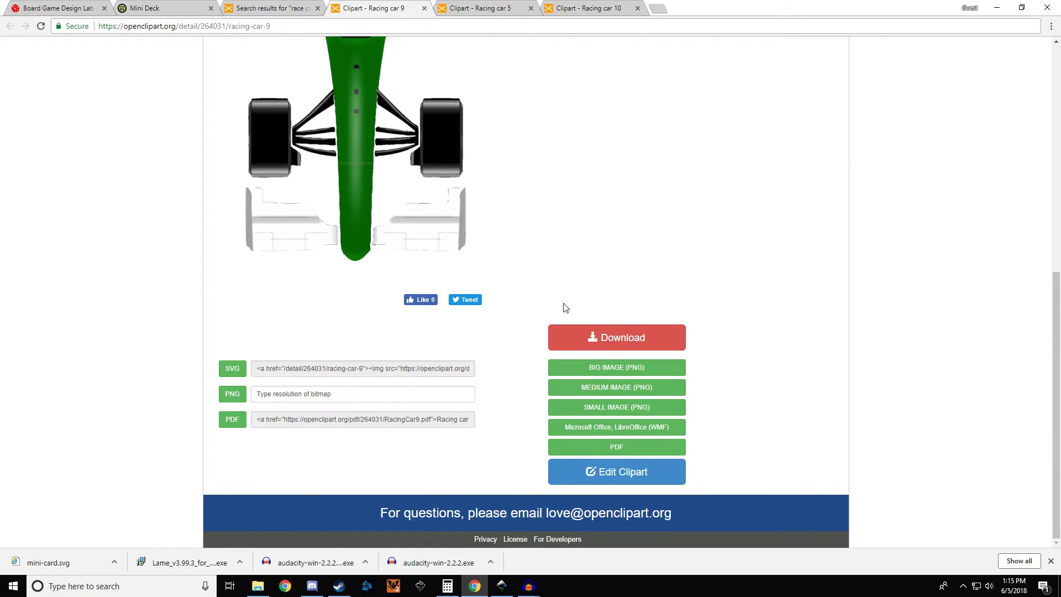
click(634, 342)
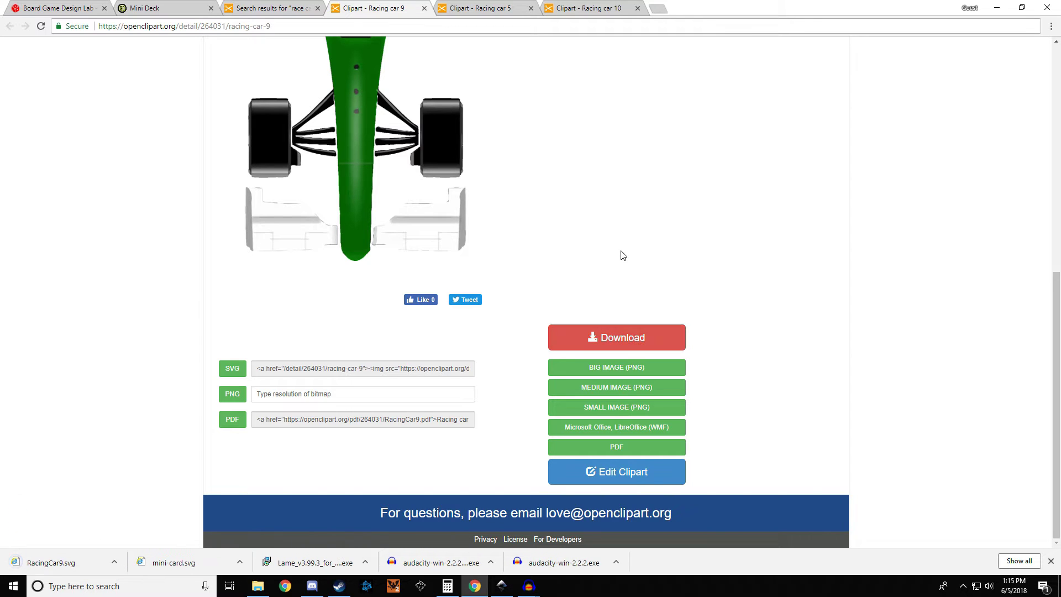
click(480, 7)
scroll(608, 376, down, 8)
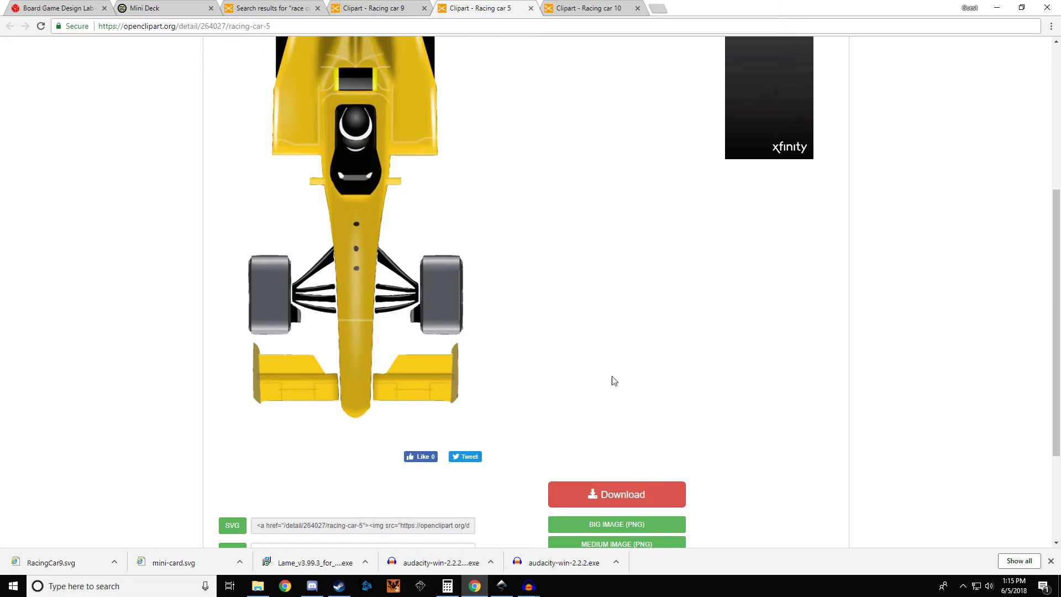
click(597, 338)
click(588, 7)
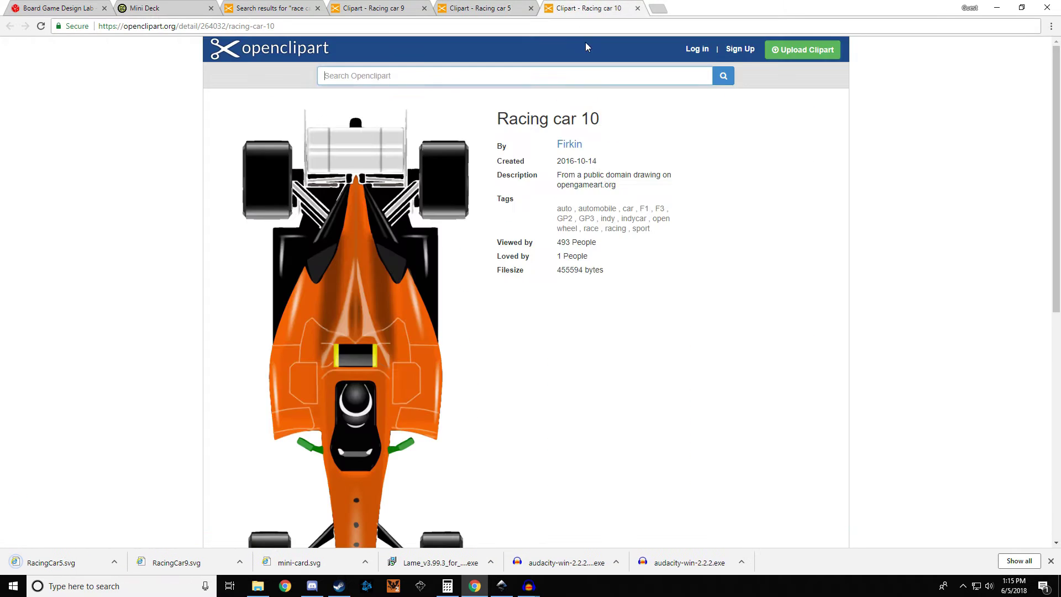
scroll(608, 291, down, 4)
scroll(609, 293, down, 4)
click(632, 332)
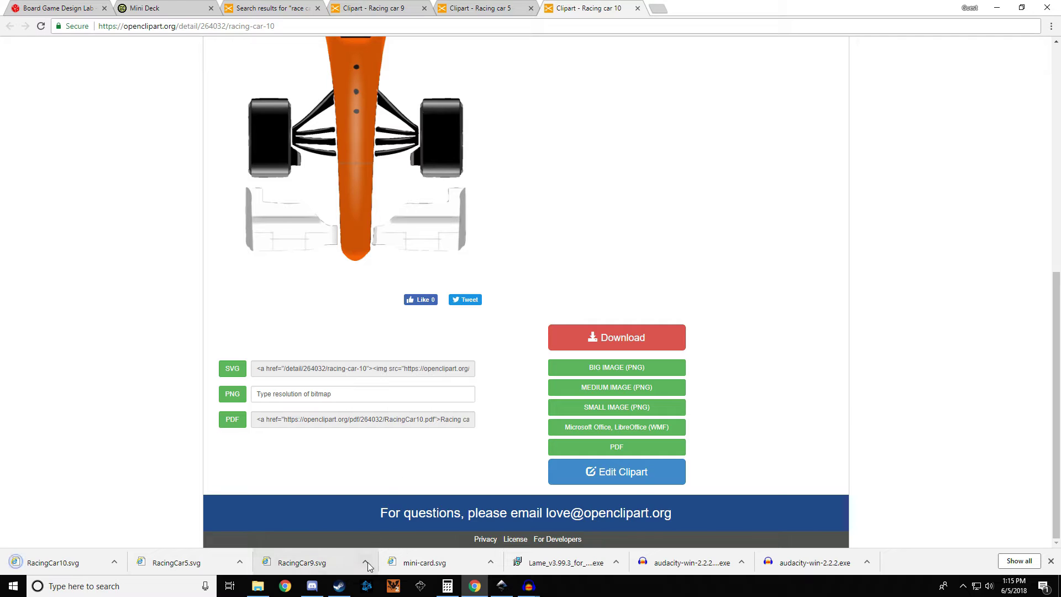
- Show the downloaded RacingCar9.svg in its folder and bring up the Episode 5 Standies folder in File Explorer
click(365, 562)
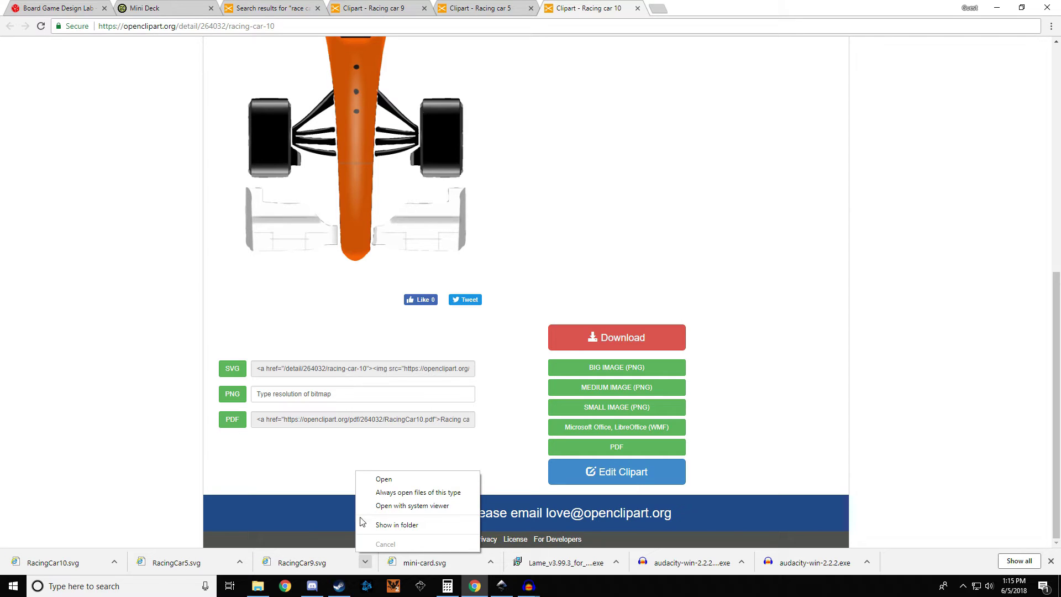
click(415, 527)
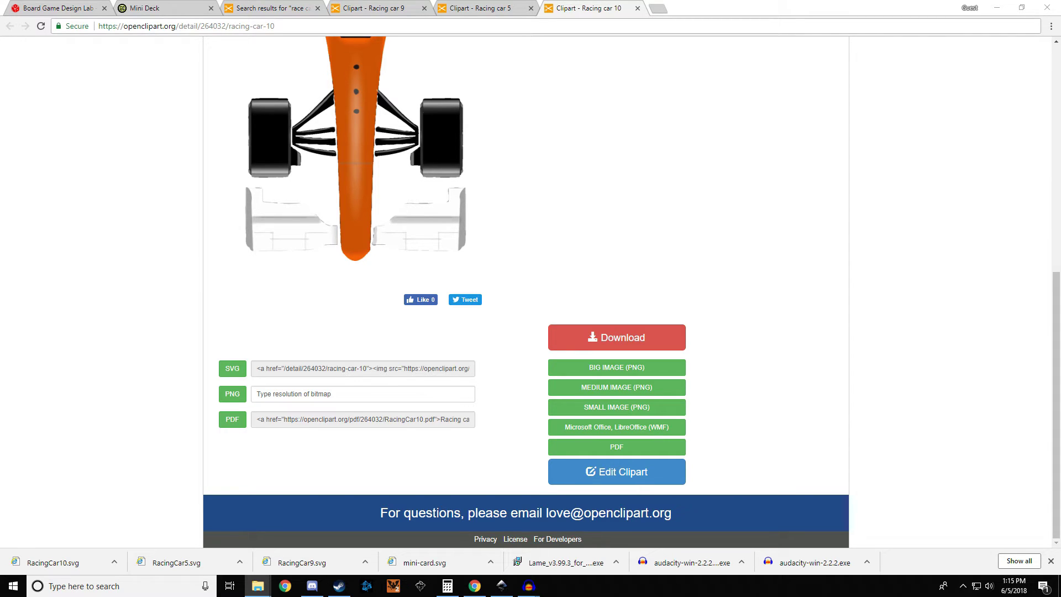
key(alt+Tab)
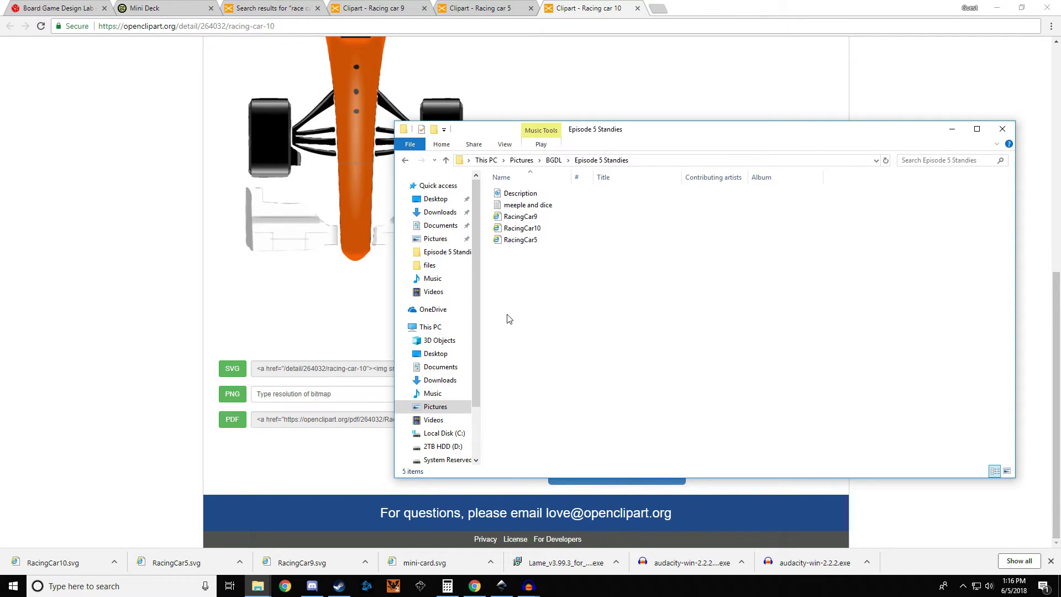
- Switch to Inkscape, duplicate the second card rectangle and place the copy to its right at about X 4.21 in and Y 8.80 in
click(502, 586)
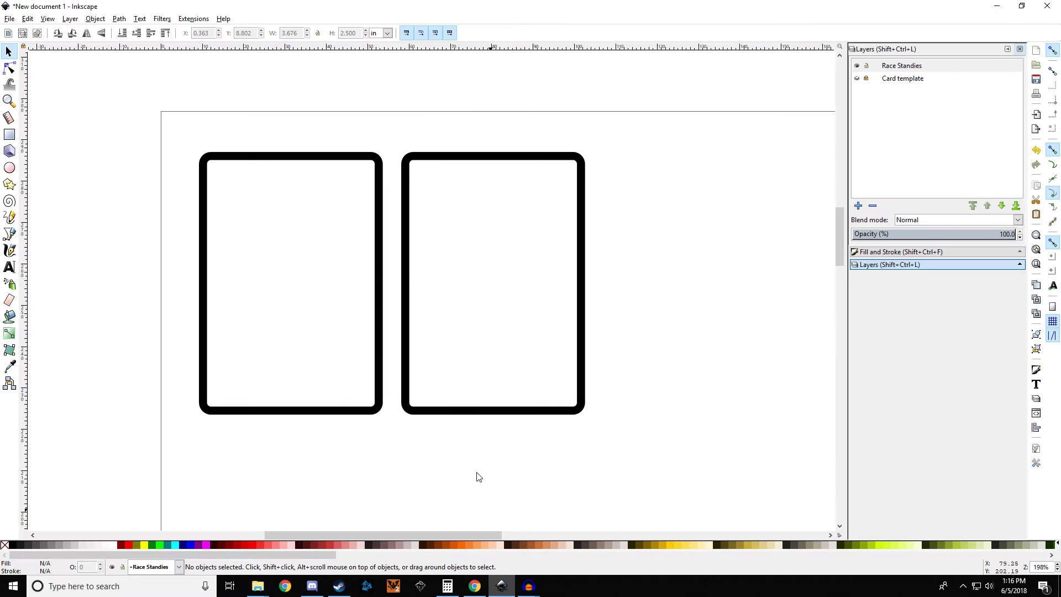
drag(701, 289, 592, 291)
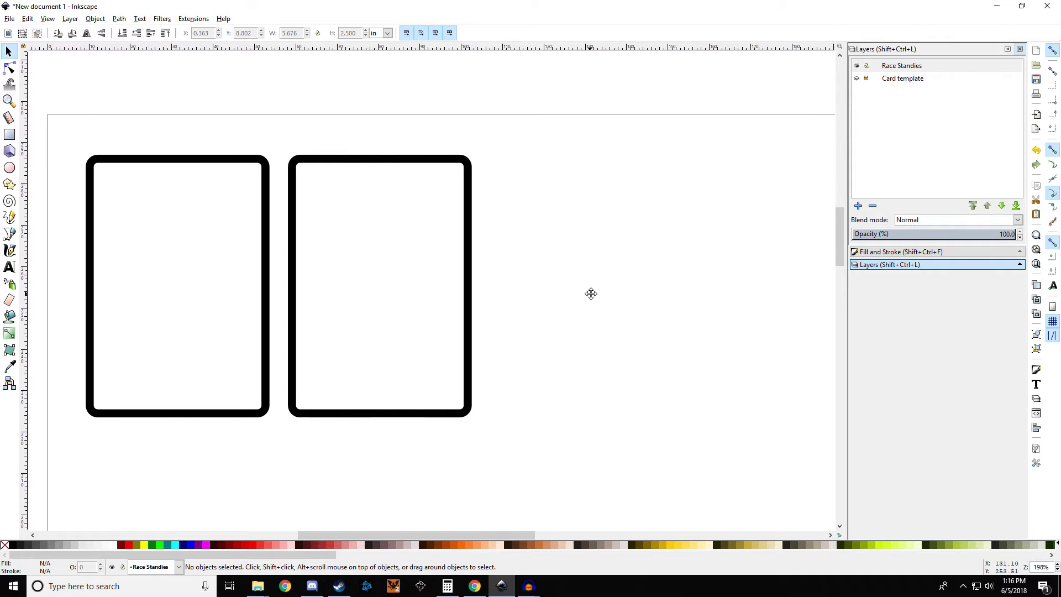
click(390, 288)
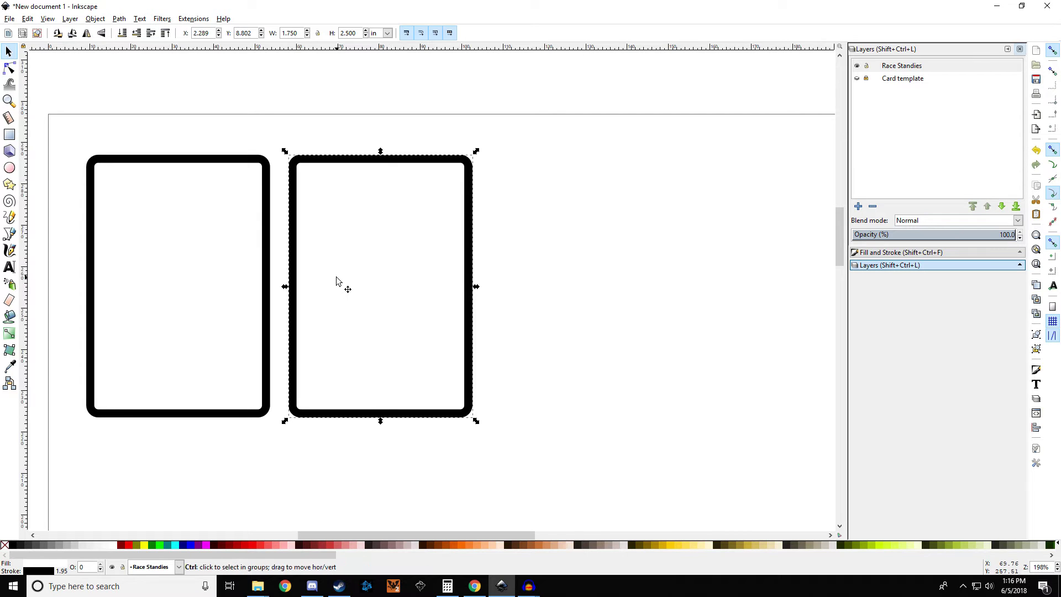
drag(384, 281, 541, 268)
click(693, 282)
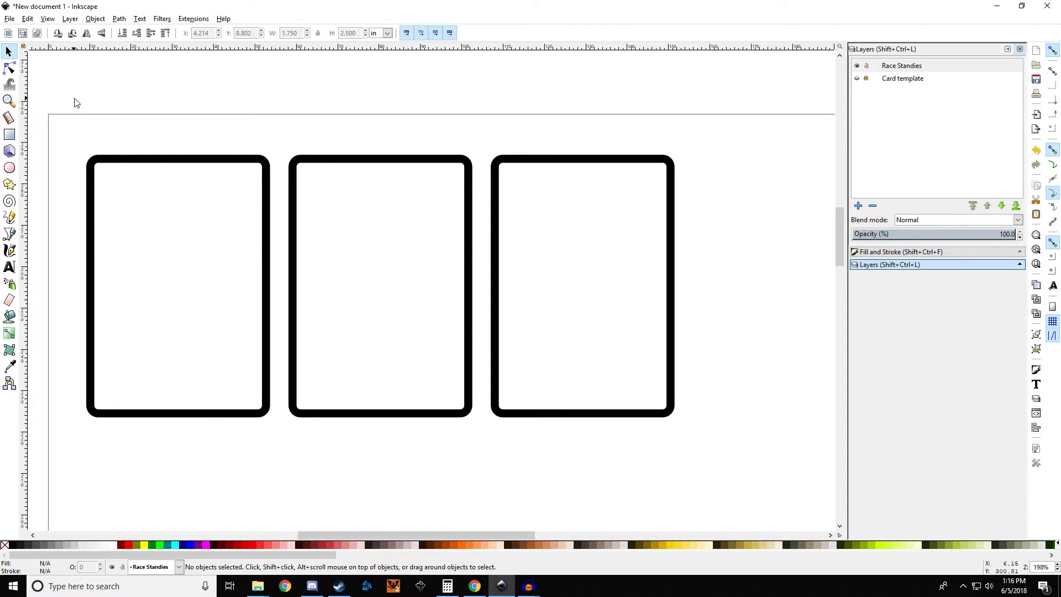
- Import RacingCar5 from the Episode 5 Standies folder, inside BGDL in the Pictures library
click(10, 18)
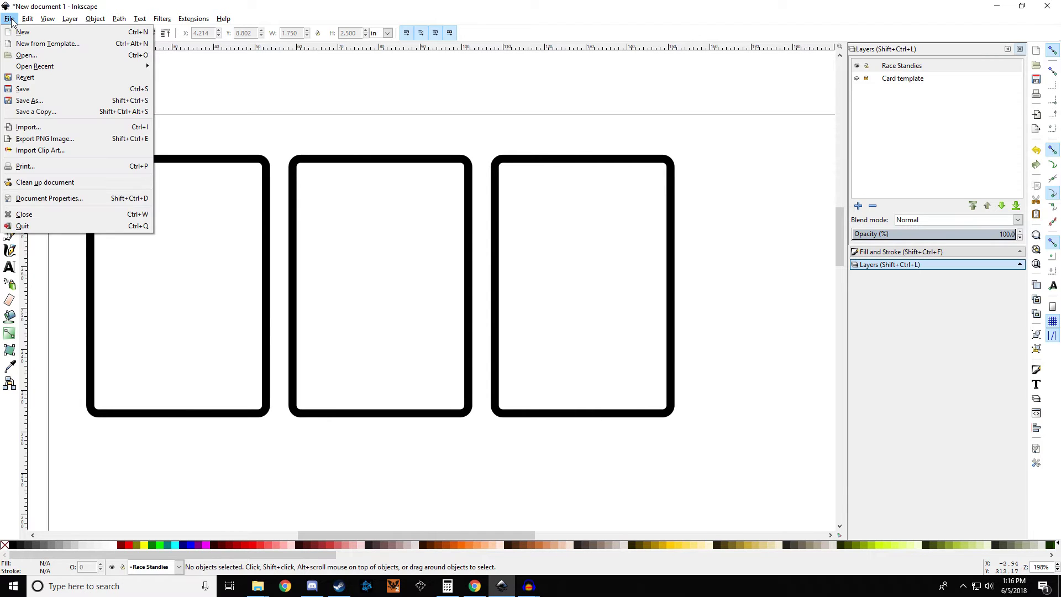
click(63, 127)
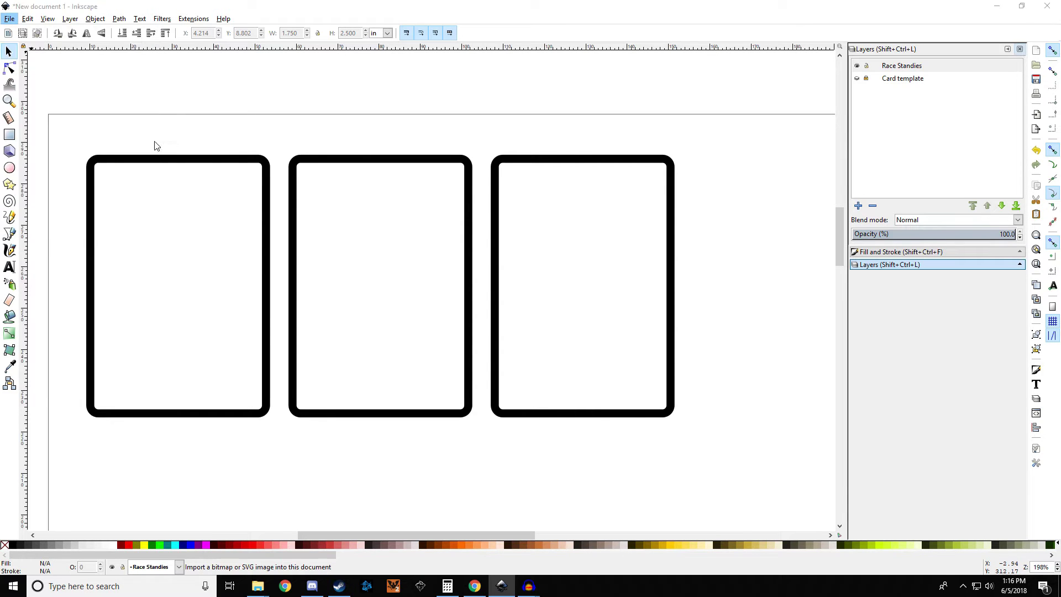
click(31, 134)
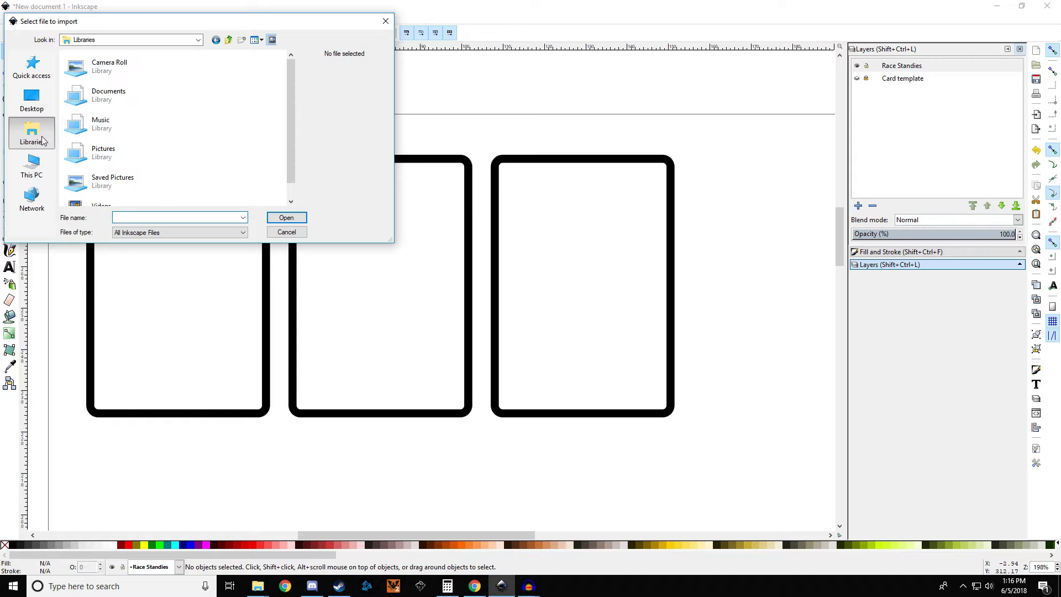
double_click(115, 161)
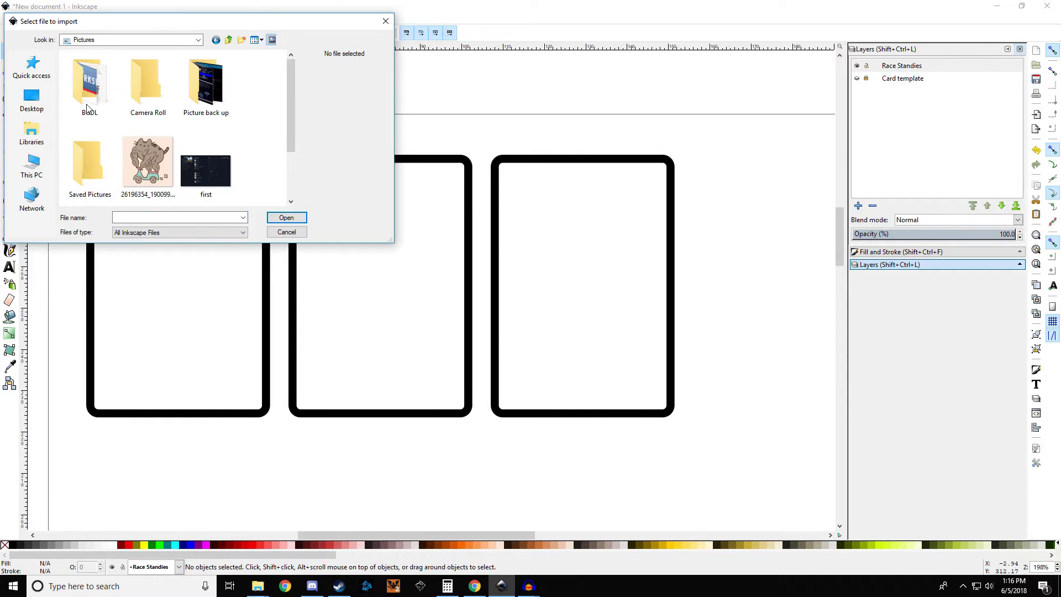
double_click(90, 86)
scroll(166, 154, down, 3)
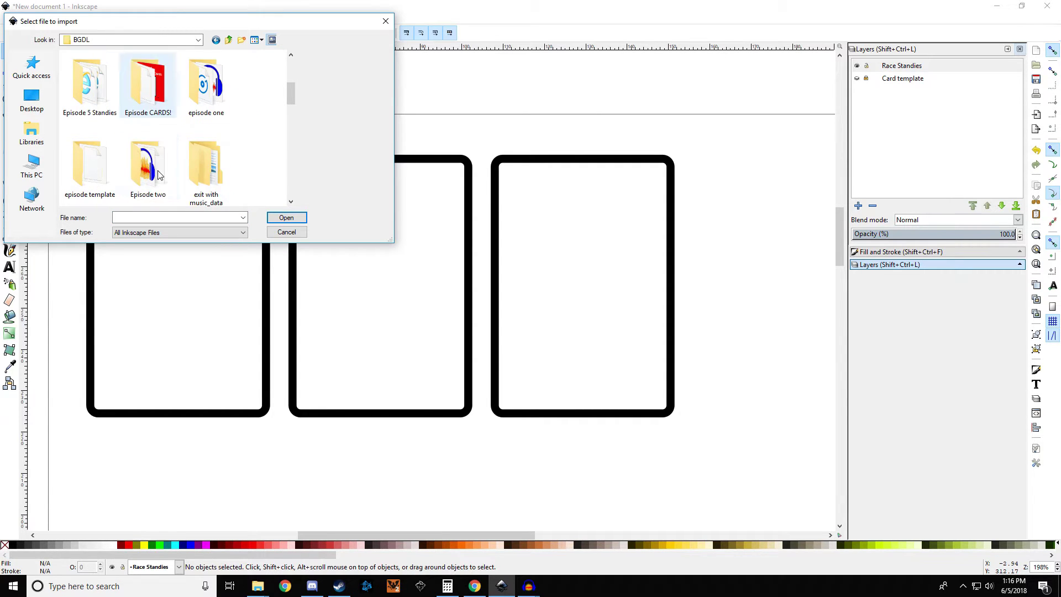
double_click(108, 89)
click(83, 82)
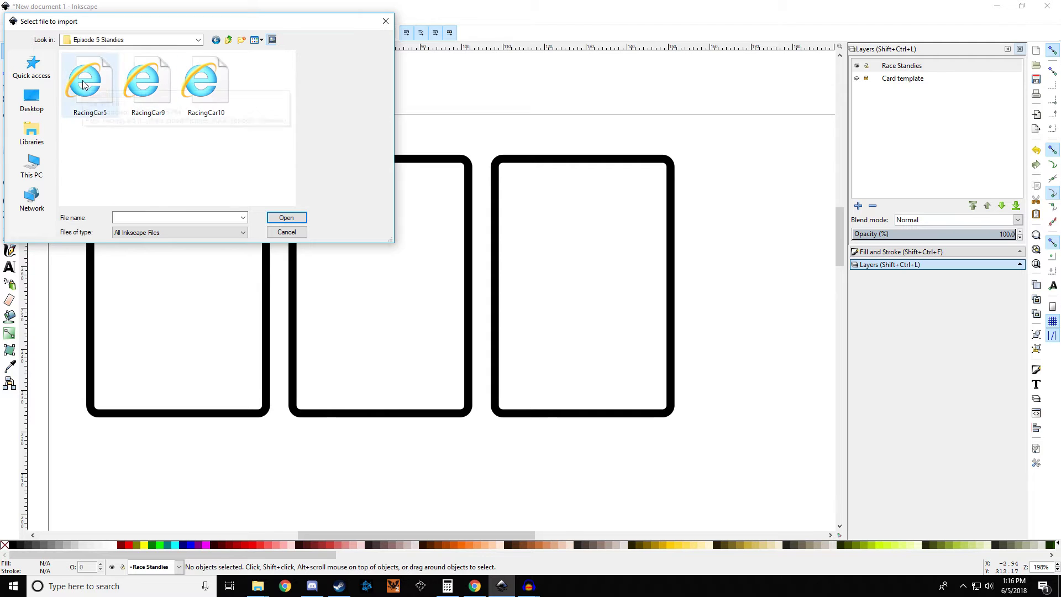
key(Return)
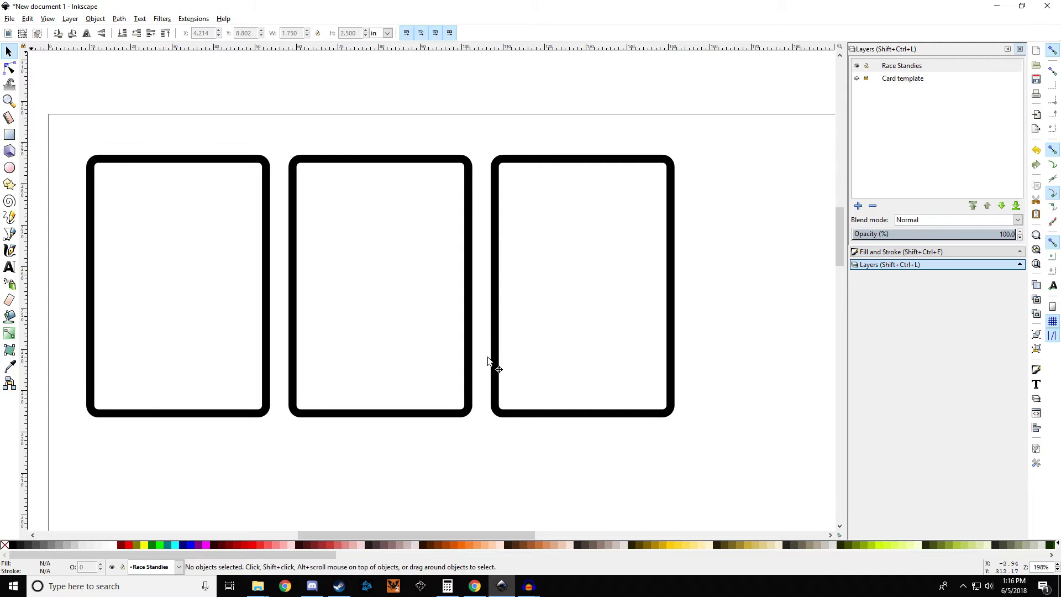
- Move the imported yellow car off the page to its right, at about X 9.63 in and Y -4.31 in
scroll(488, 357, down, 1)
scroll(476, 337, down, 5)
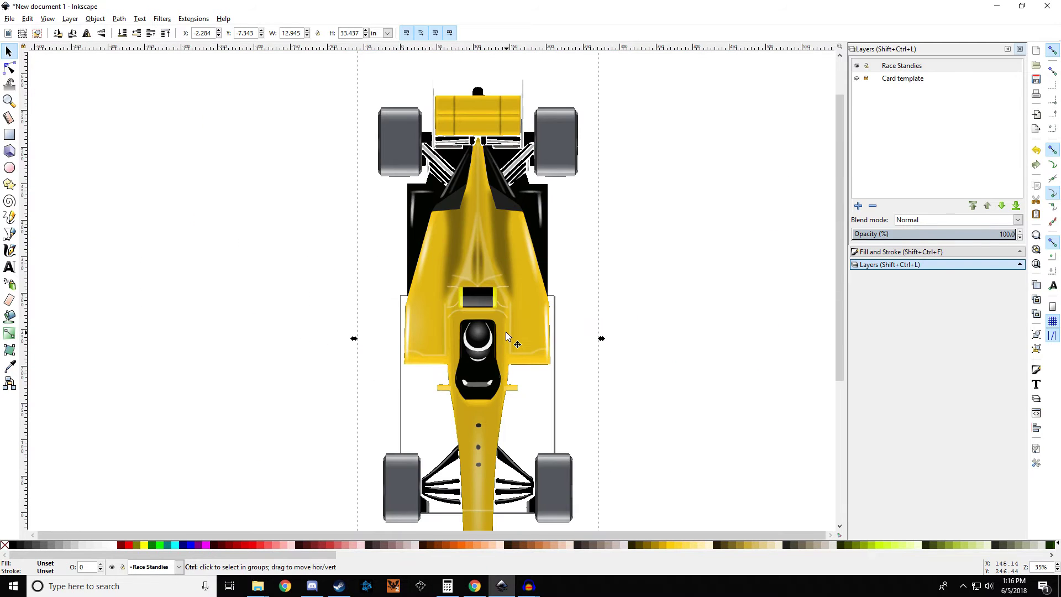
drag(477, 371, 603, 335)
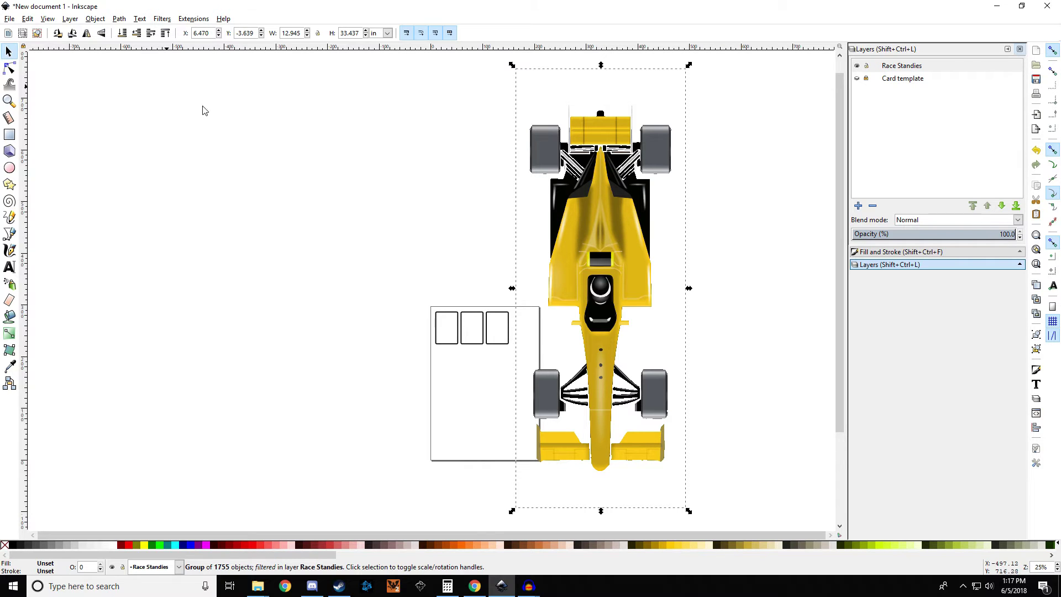
click(307, 165)
click(628, 267)
drag(538, 271, 581, 279)
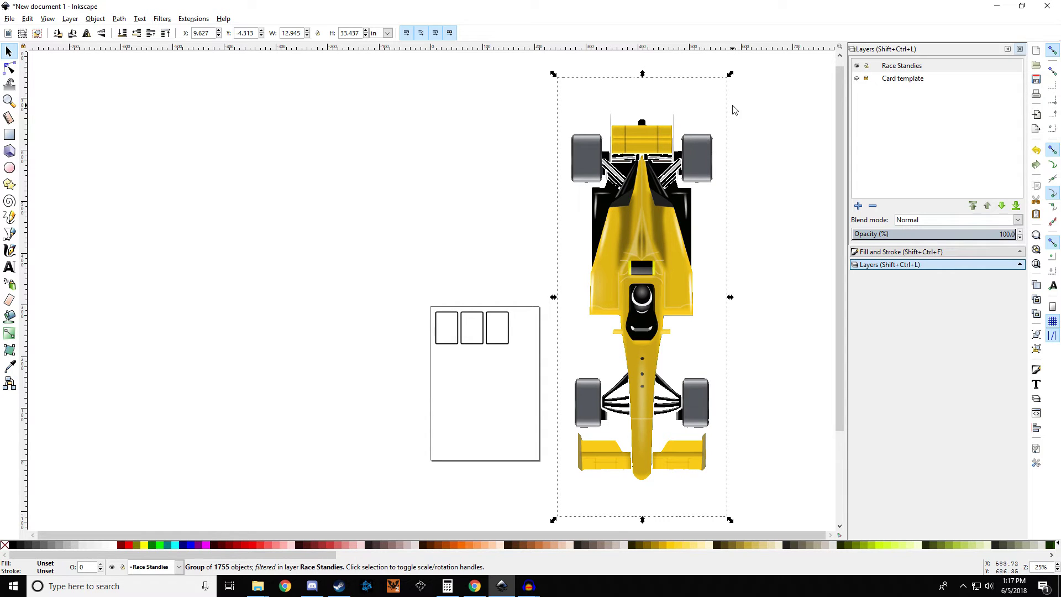
- Scale the yellow car down proportionally to about 1.24 by 3.21 in
drag(730, 74, 439, 329)
click(620, 303)
ctrl+scroll(431, 440, up, 6)
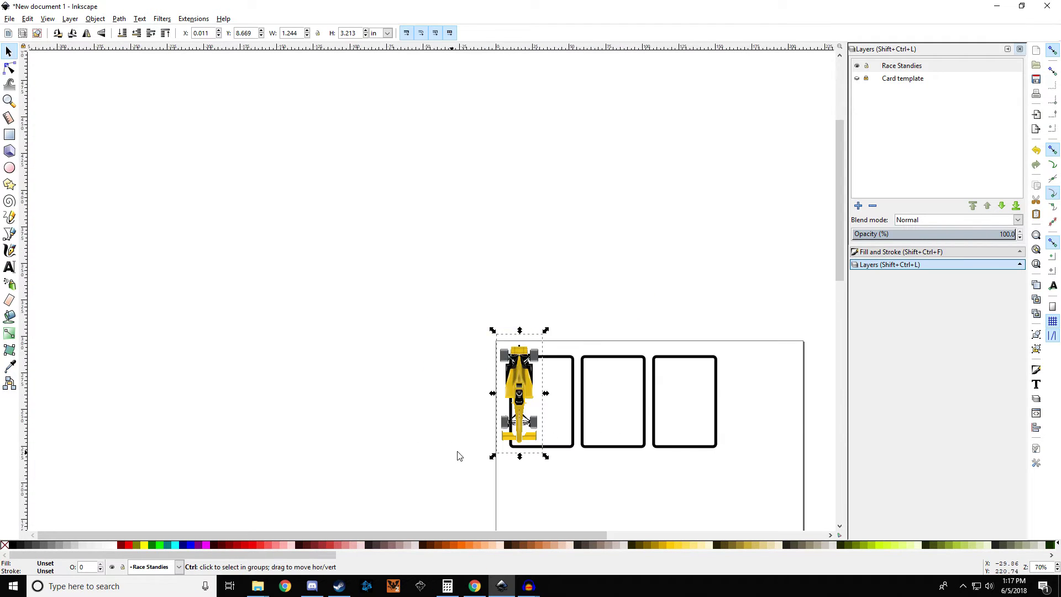
- Move the yellow car onto the first card, to about X 0.62 in and Y 8.50 in
ctrl+scroll(492, 387, down, 1)
ctrl+scroll(479, 370, down, 1)
scroll(483, 423, right, 5)
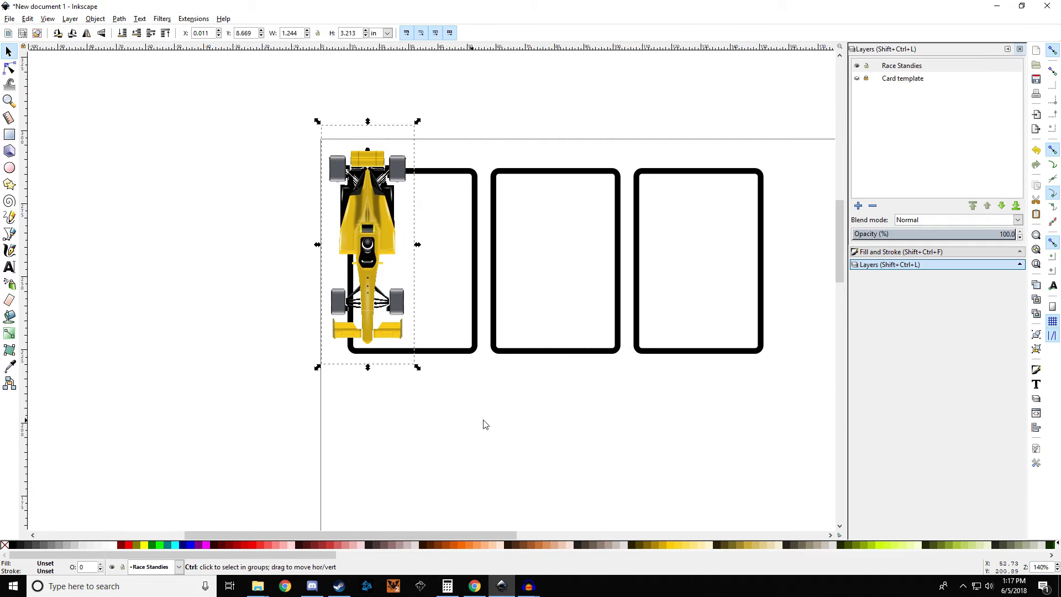
ctrl+scroll(486, 410, up, 1)
scroll(499, 438, up, 1)
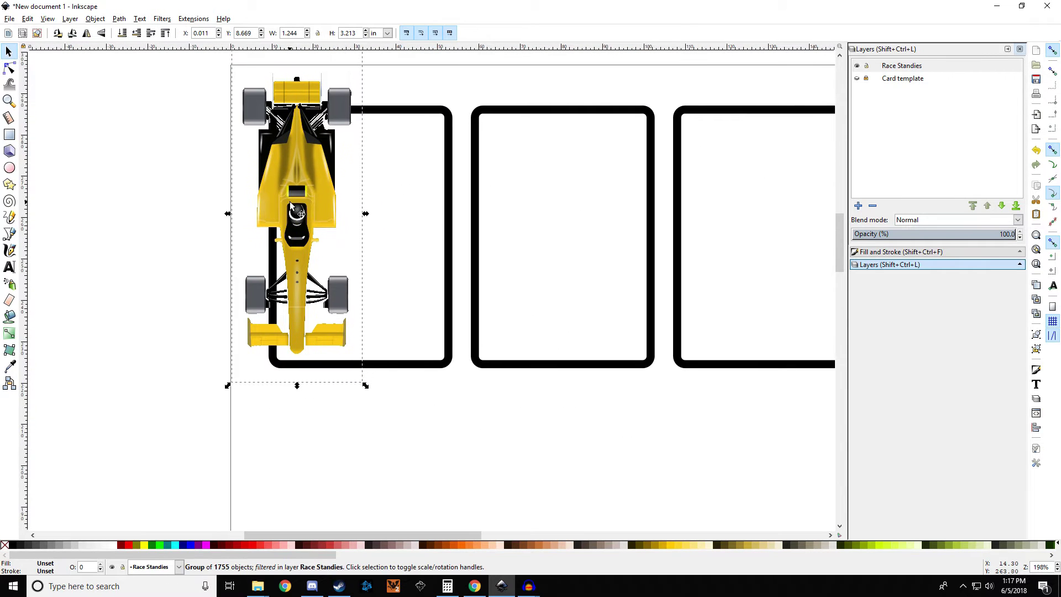
drag(297, 208, 361, 229)
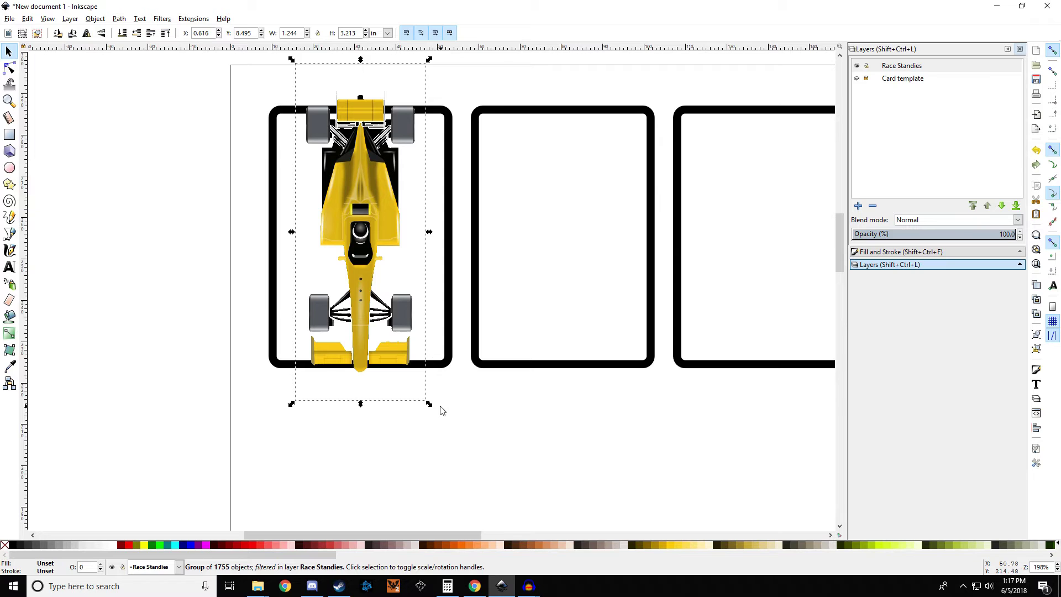
- Scale the yellow car down proportionally to about 0.94 by 2.43 in and move it to about X 0.72 in, Y 8.97 in
drag(429, 406, 421, 386)
drag(360, 221, 360, 222)
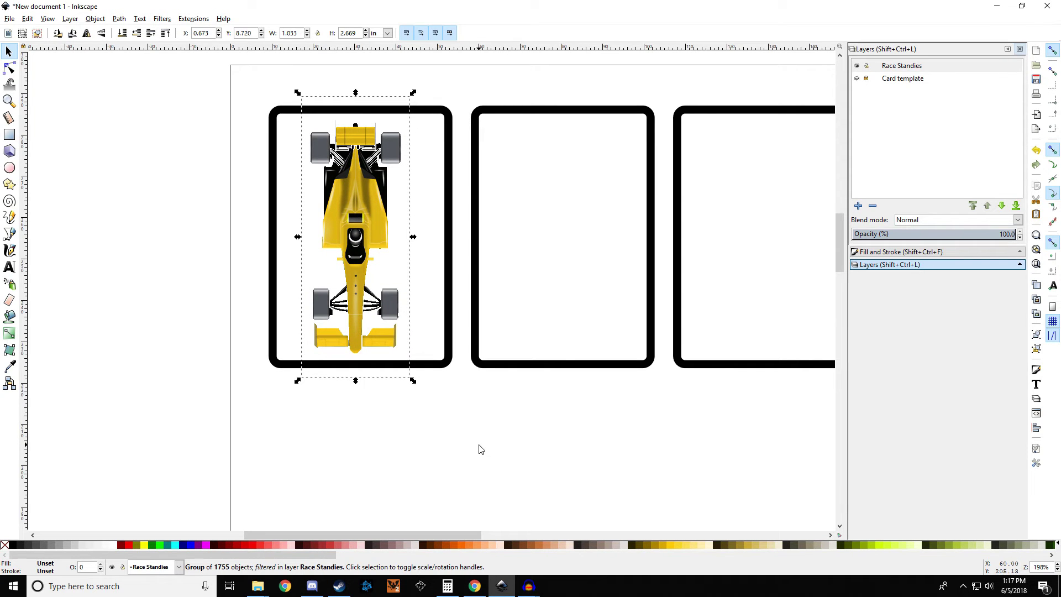
drag(413, 380, 409, 376)
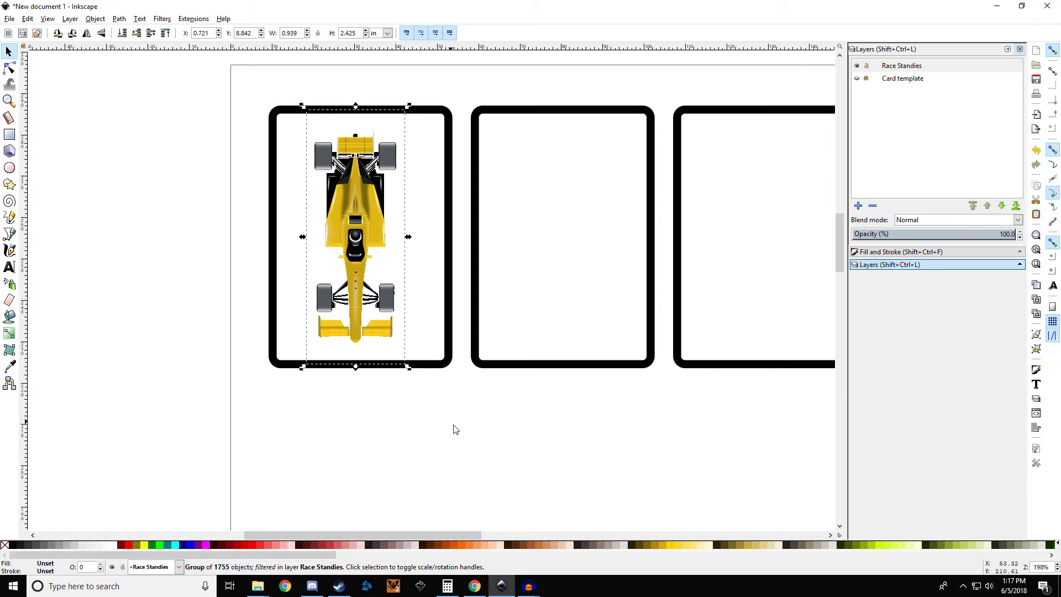
click(481, 442)
click(359, 274)
drag(358, 293, 359, 280)
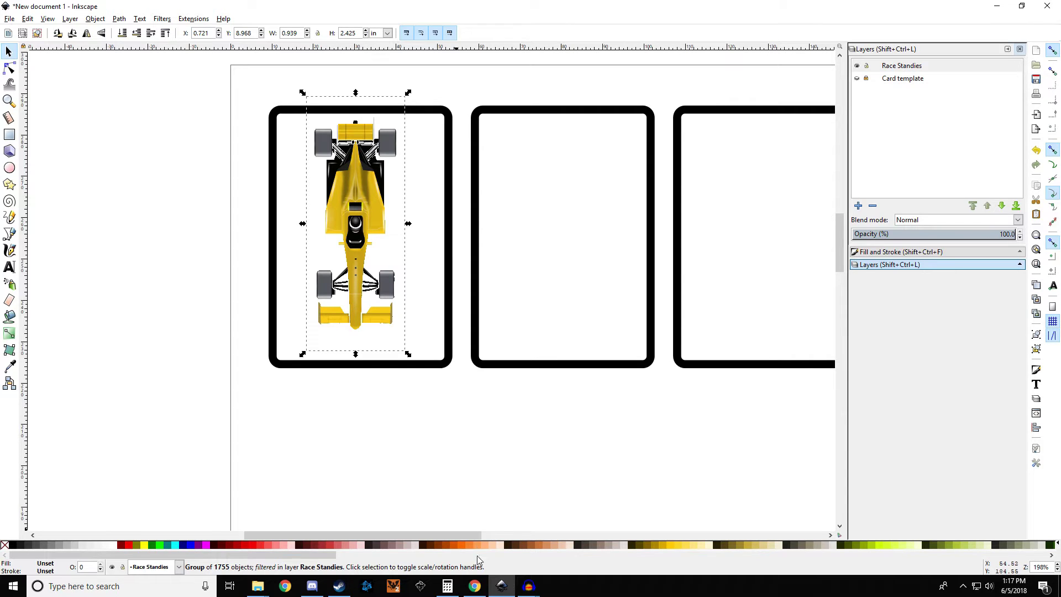
- Switch to Chrome, search The Game Crafter for "stands" and open the Card Stand, White product page
click(475, 585)
click(154, 10)
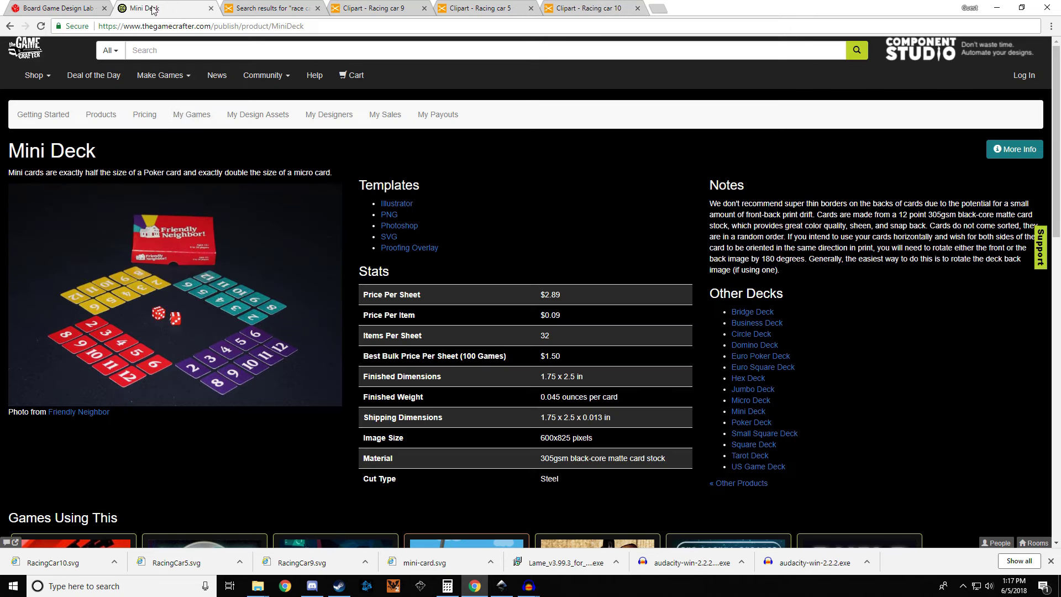
click(189, 54)
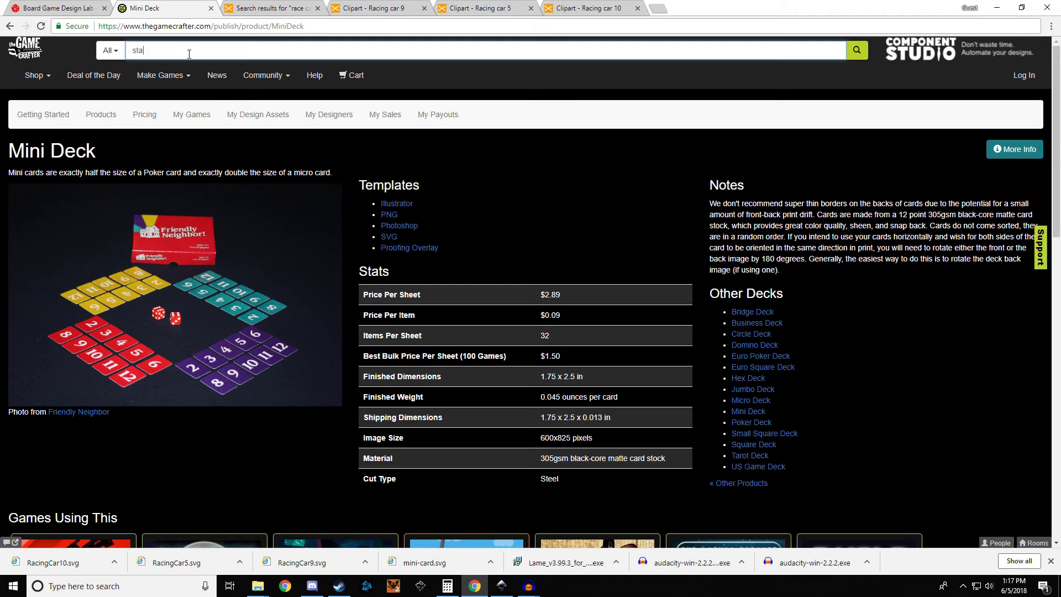
key(Return)
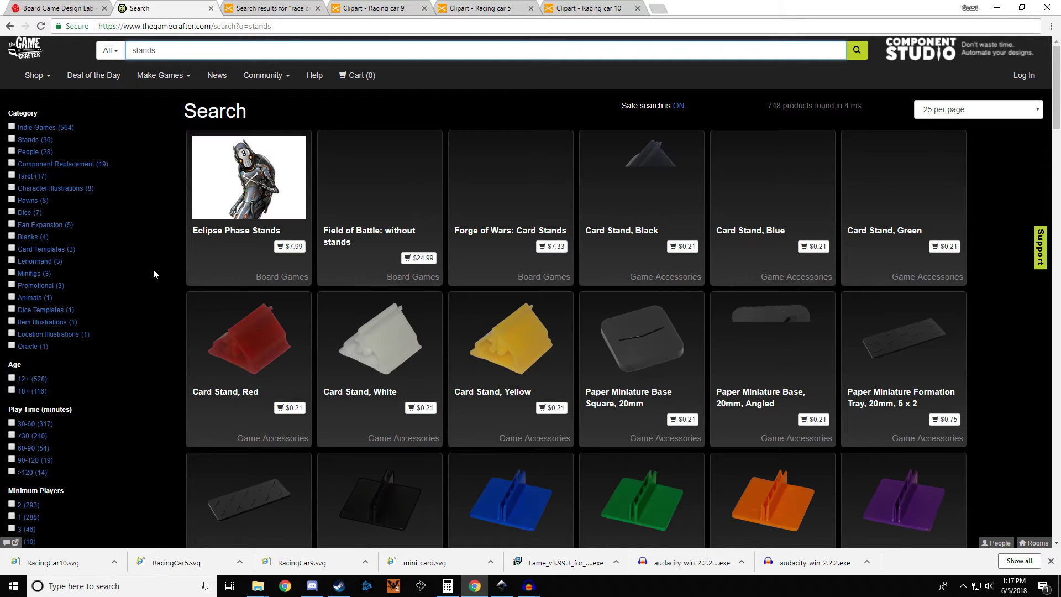
click(368, 354)
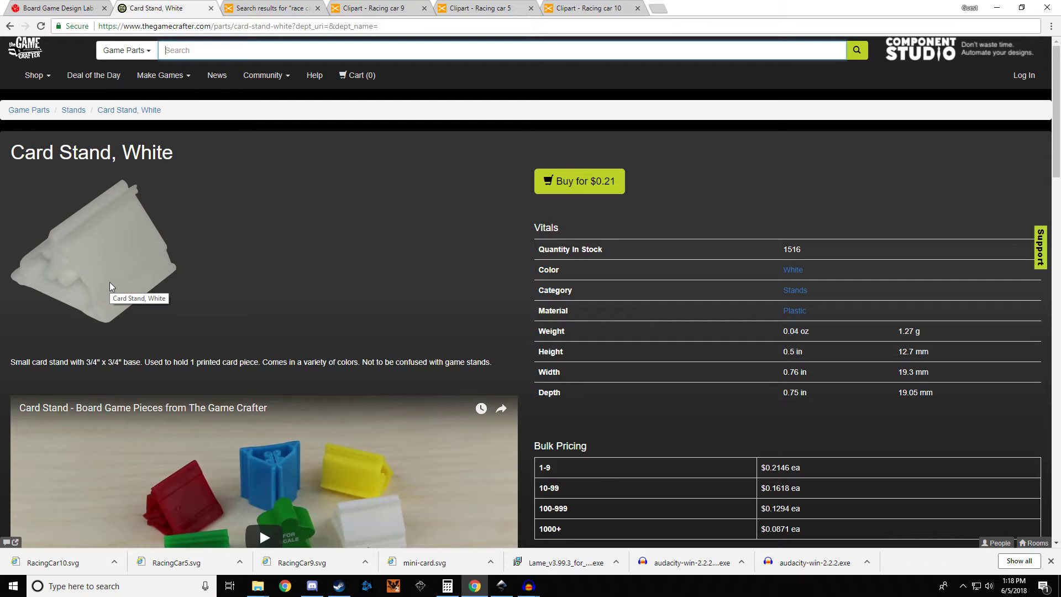
- Check the white card stand's height in its product specifications
scroll(363, 329, down, 3)
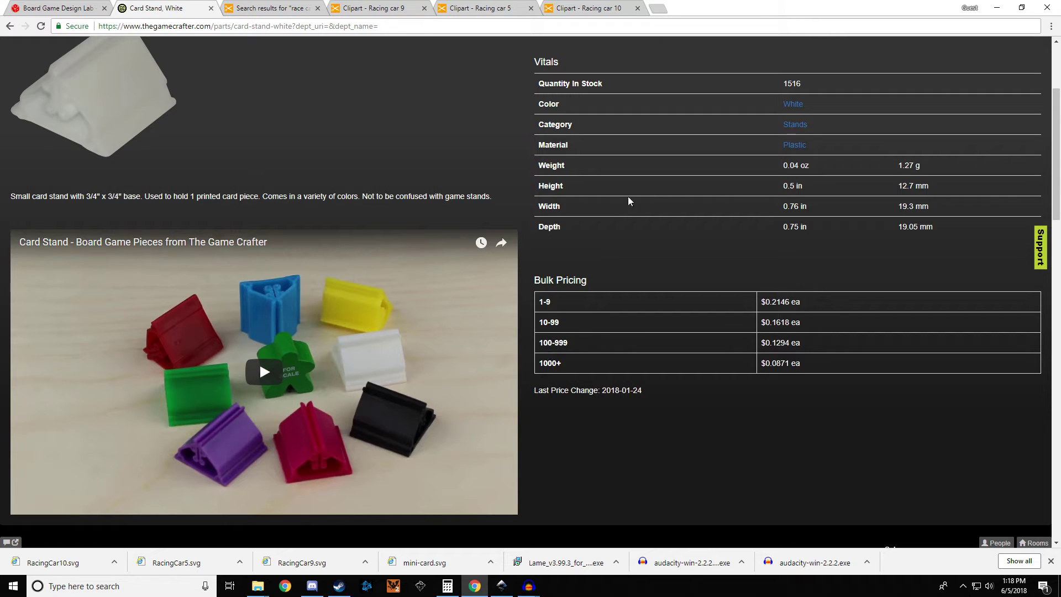
drag(782, 188, 805, 184)
click(734, 193)
- Back in Inkscape, shrink the yellow car proportionally to about 0.81 by 2.10 in and move it to about X 0.79 in, Y 9.21 in
click(502, 586)
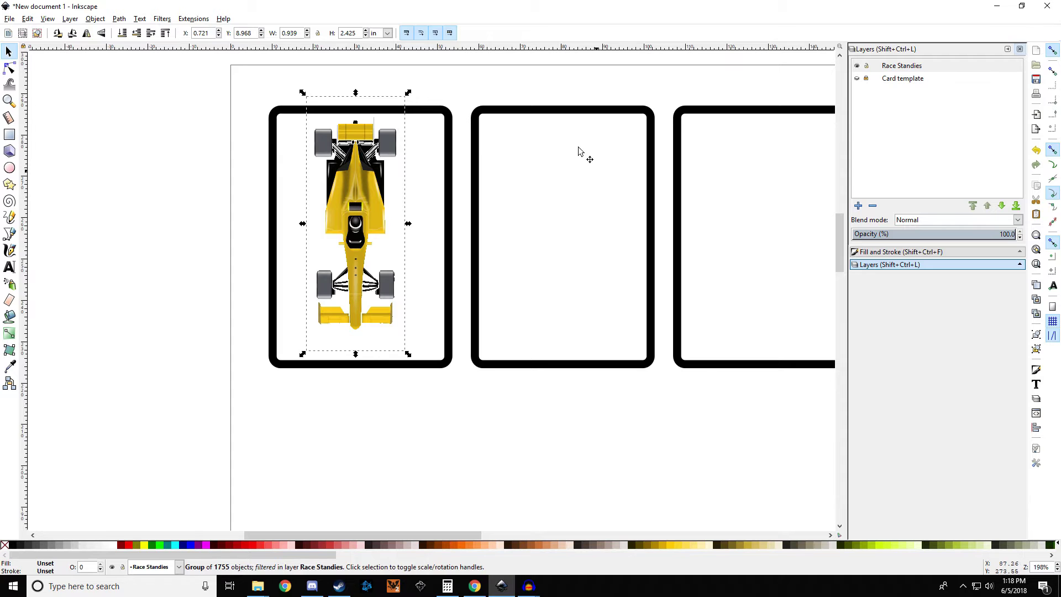
click(365, 246)
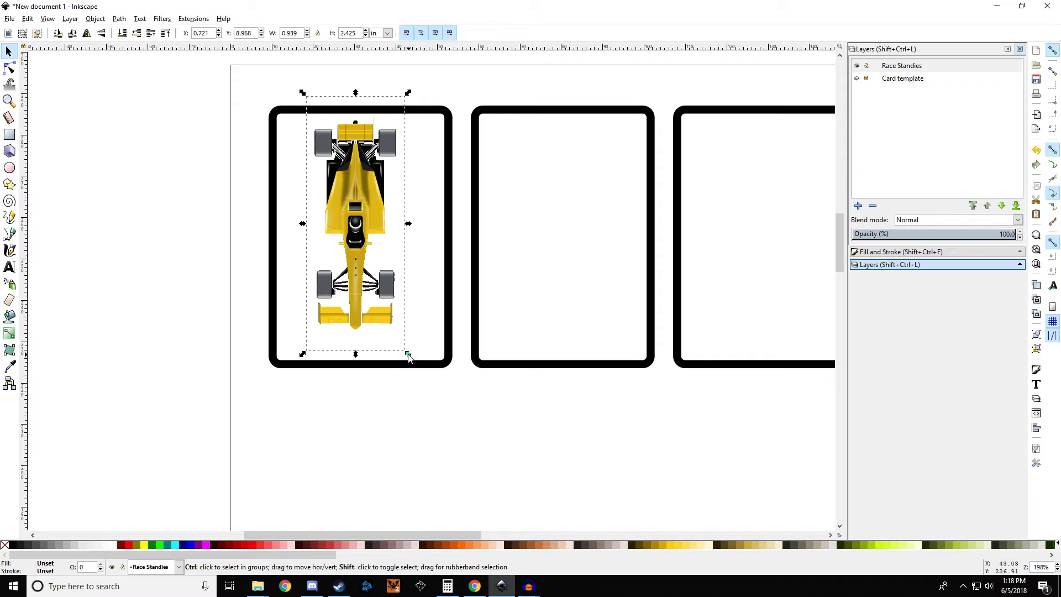
drag(409, 354, 402, 351)
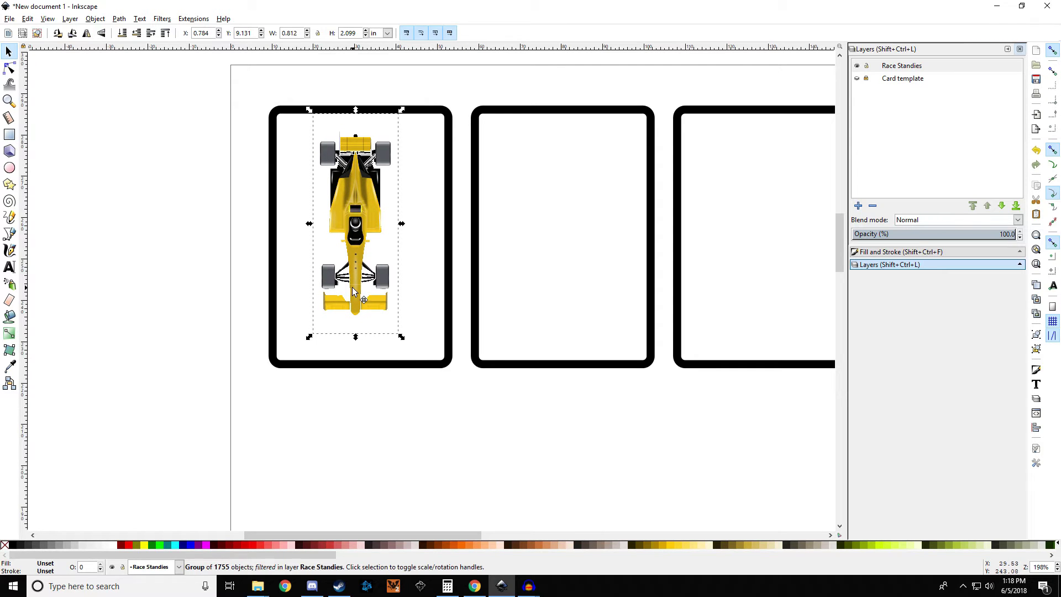
drag(352, 287, 354, 277)
click(460, 413)
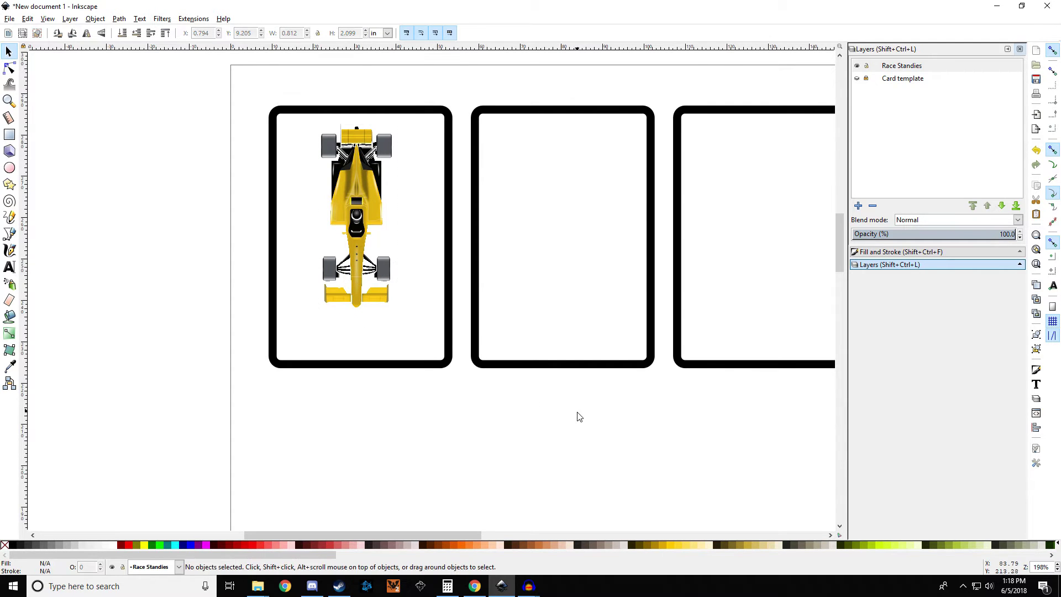
- Import RacingCar9 from the Episode 5 Standies folder
drag(576, 417, 444, 415)
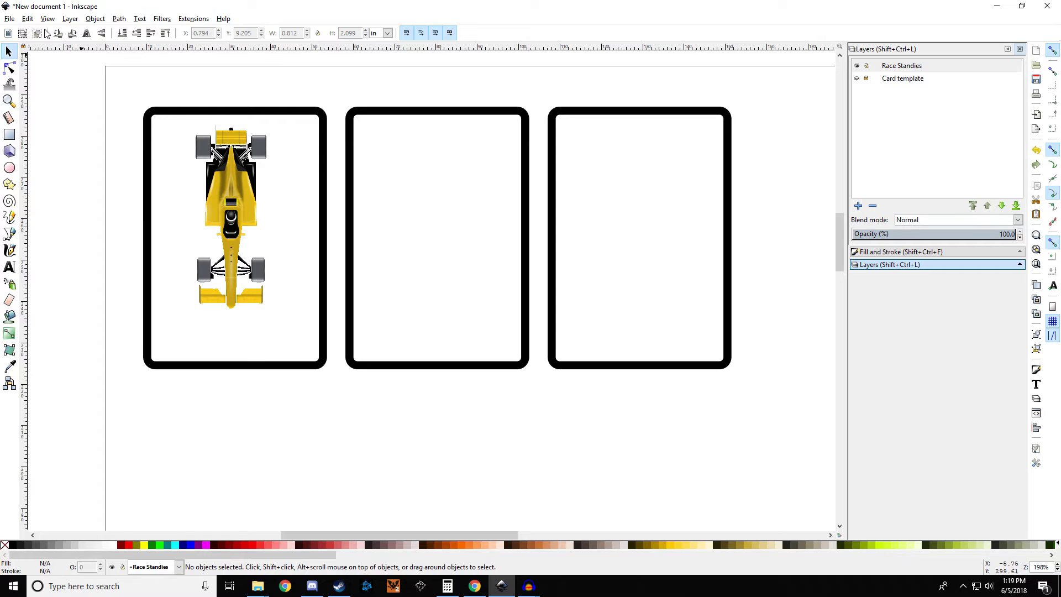
click(9, 20)
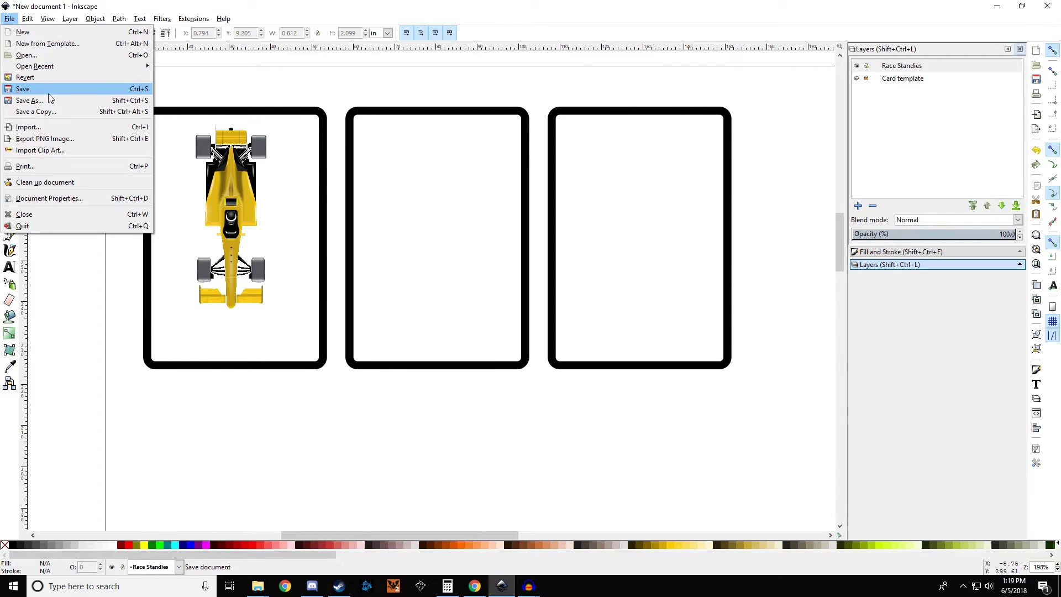
click(138, 129)
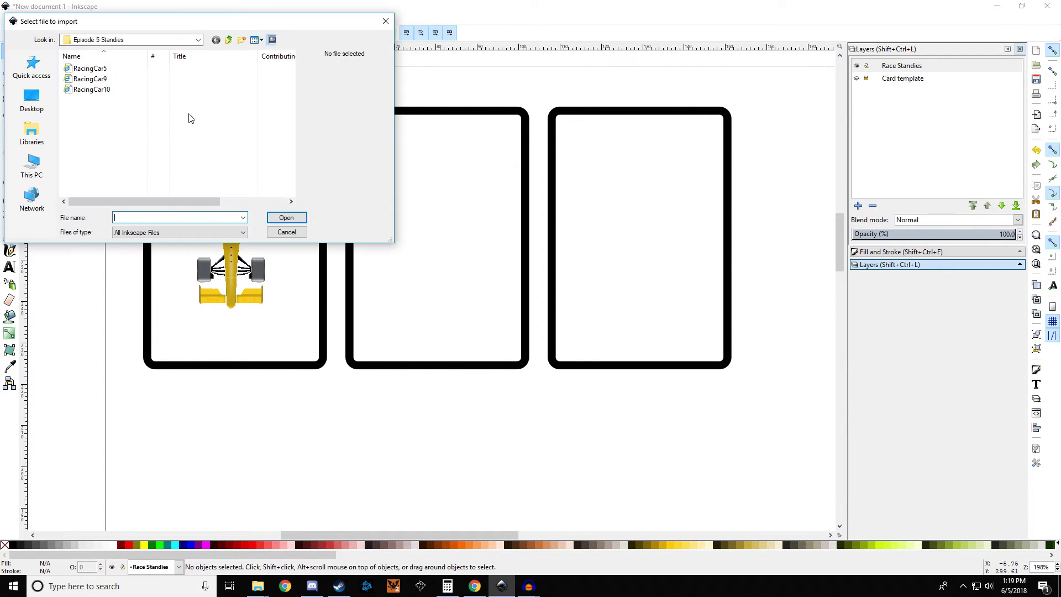
click(112, 83)
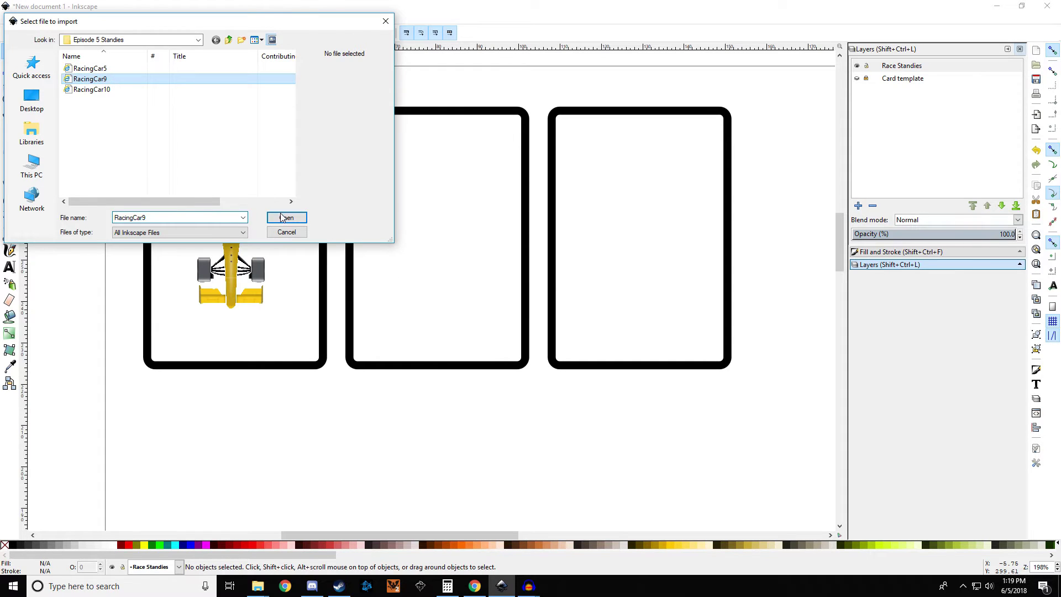
click(282, 217)
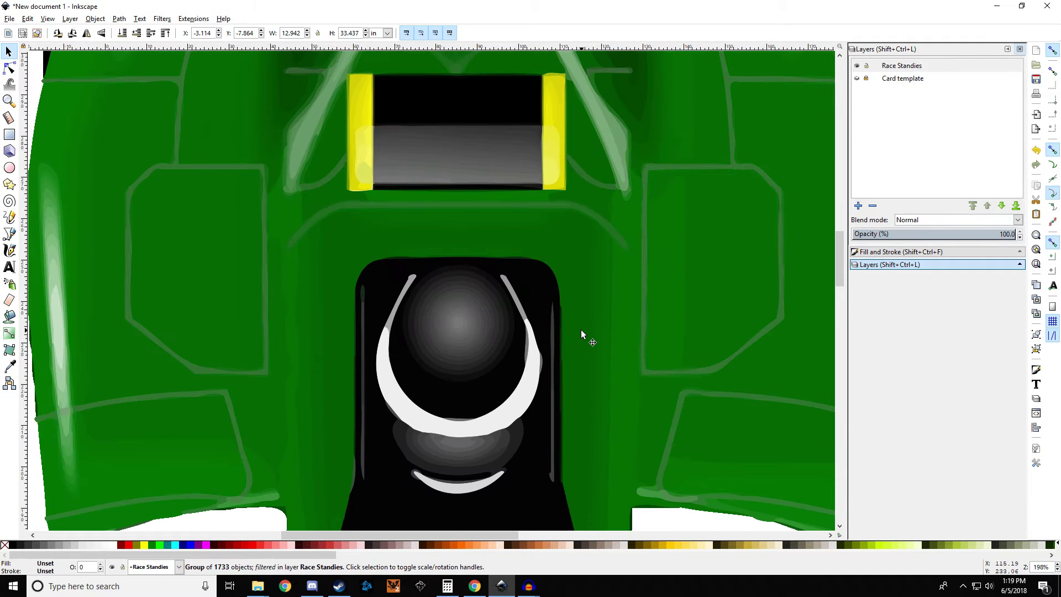
- Scale the imported green car down proportionally to about 0.99 by 2.56 in
scroll(579, 327, down, 5)
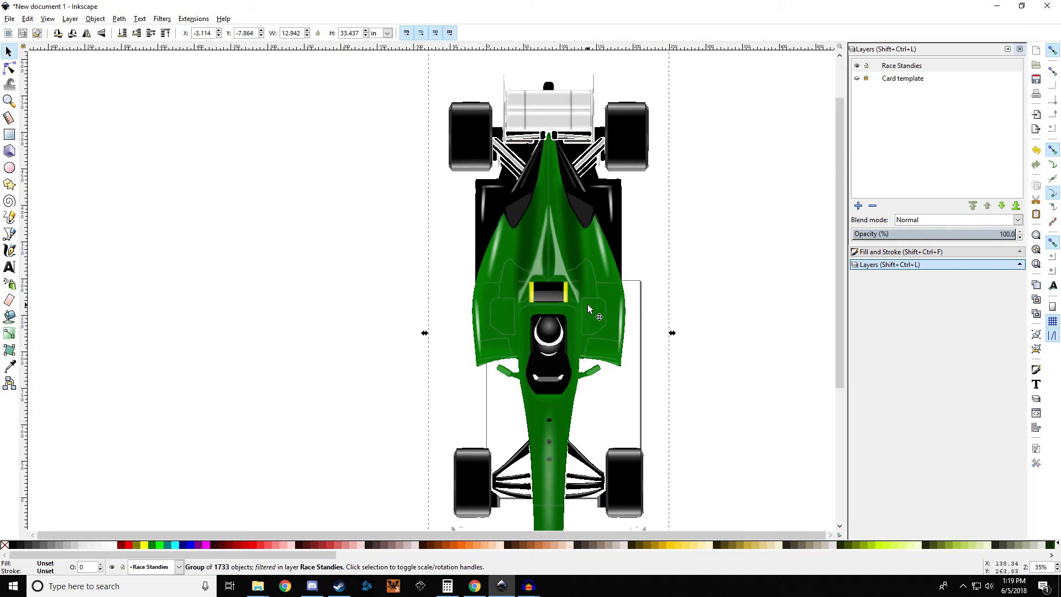
drag(589, 310, 592, 259)
scroll(553, 314, down, 1)
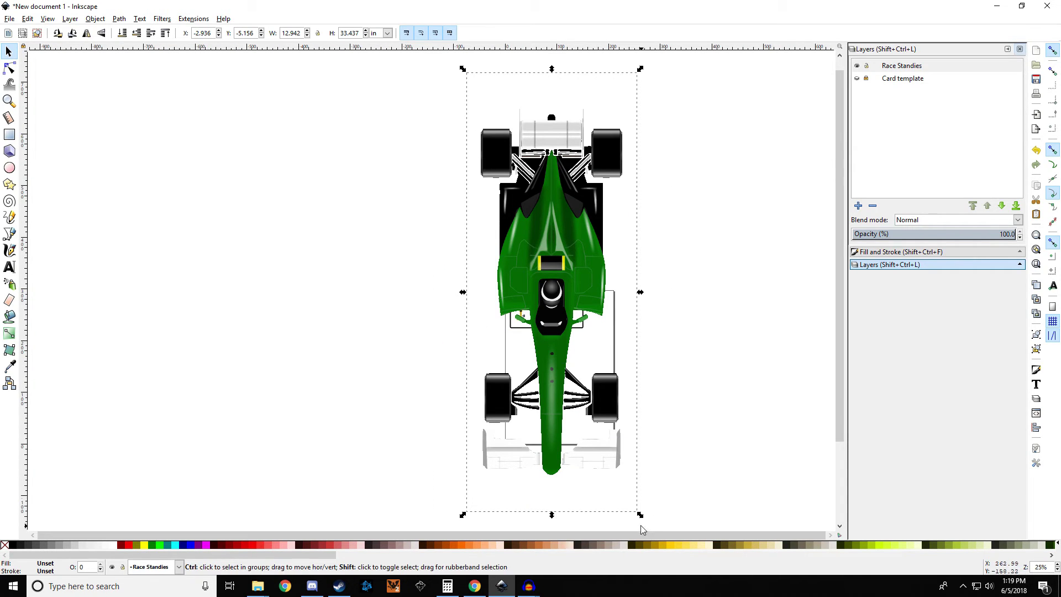
drag(639, 515, 562, 334)
scroll(562, 326, up, 4)
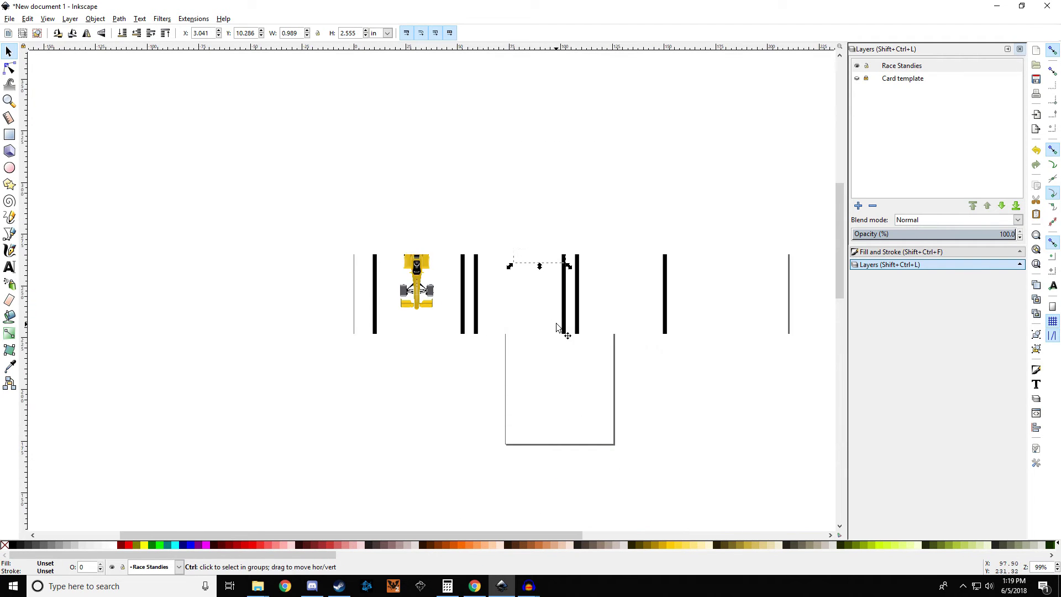
scroll(535, 190, up, 1)
- Move the green car onto the second card at about X 2.72 in, Y 9.23 in, scaling it to about 0.79 by 2.04 in
drag(554, 182, 501, 320)
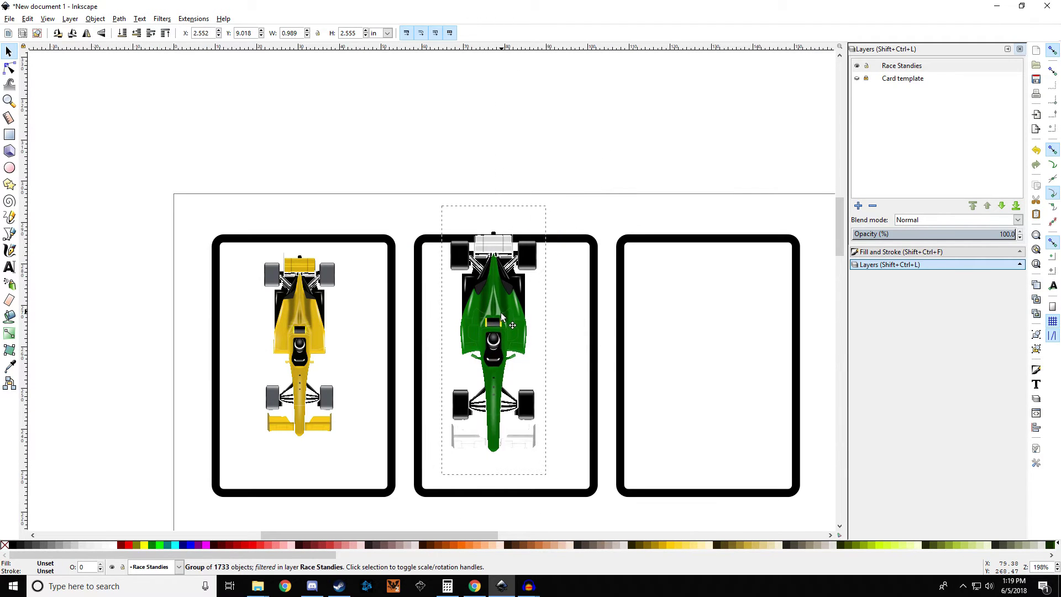
drag(545, 484, 538, 475)
drag(506, 323, 516, 319)
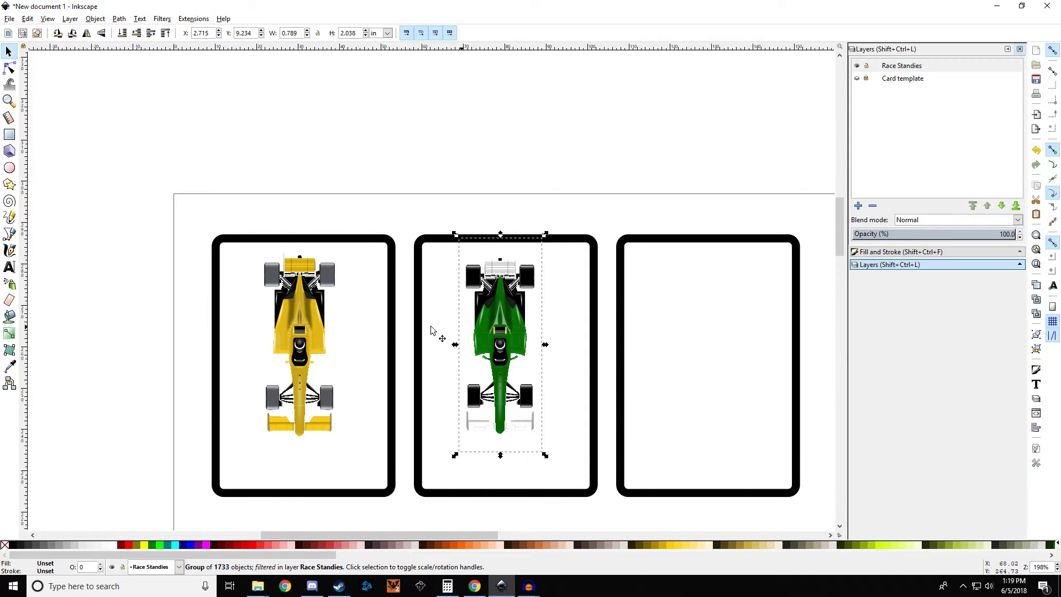
- Compare the sizes of the yellow and green cars and set the yellow car's width to 0.8 in
click(314, 322)
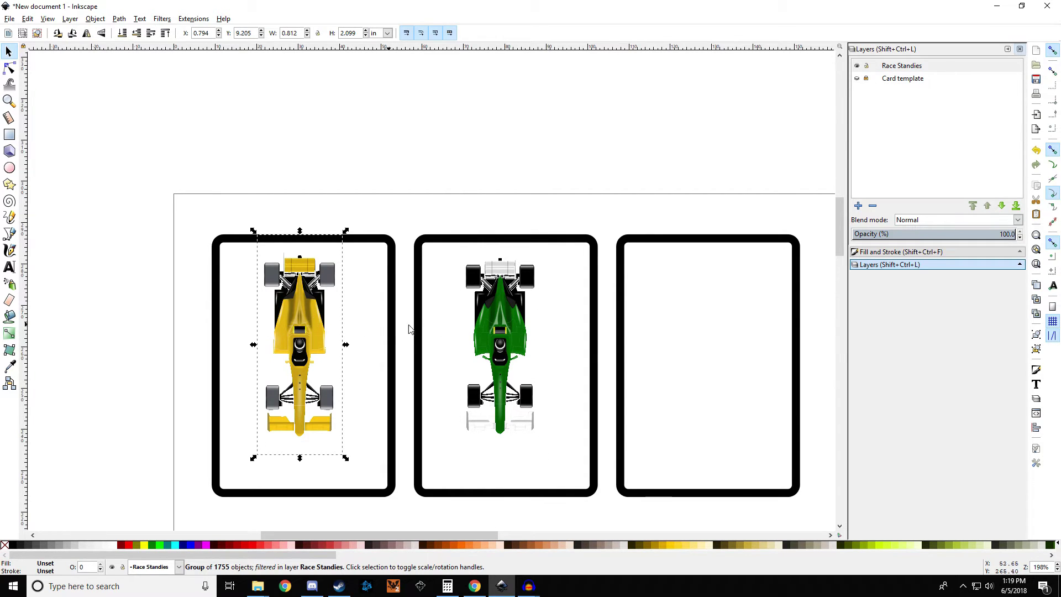
click(511, 333)
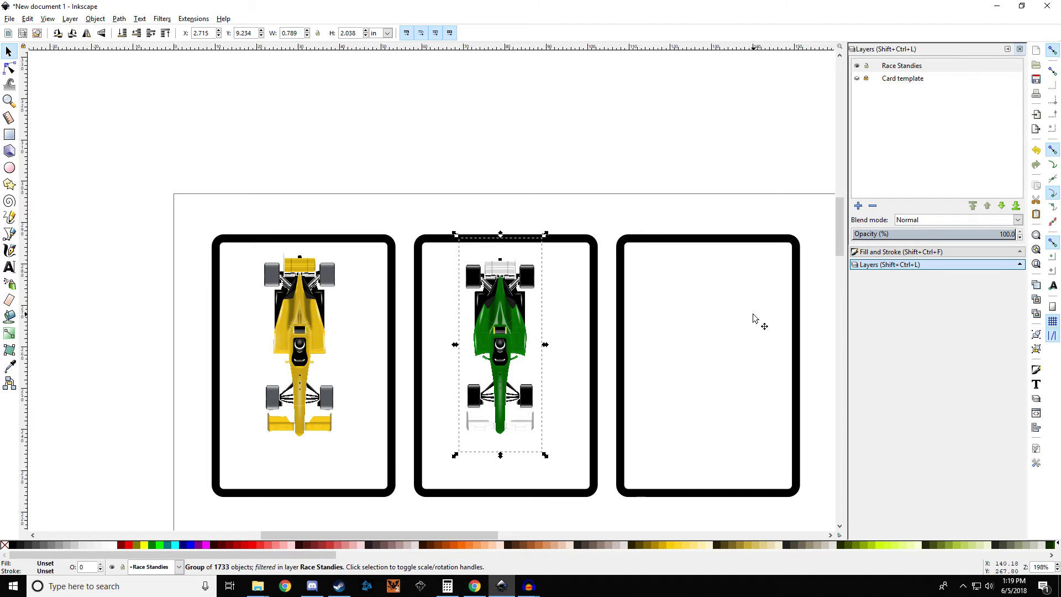
click(292, 317)
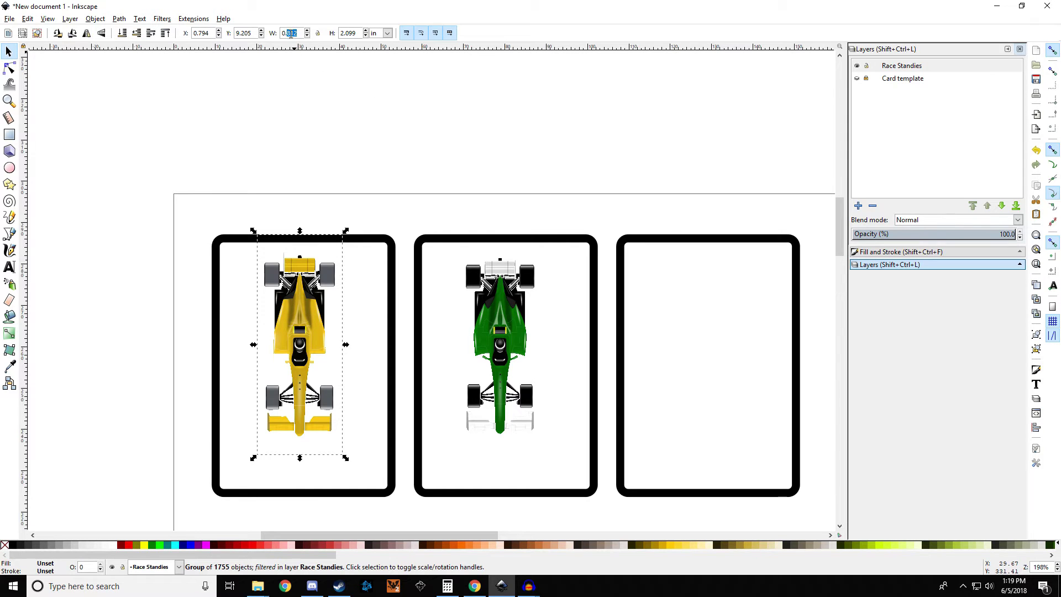
text(0.8)
key(Return)
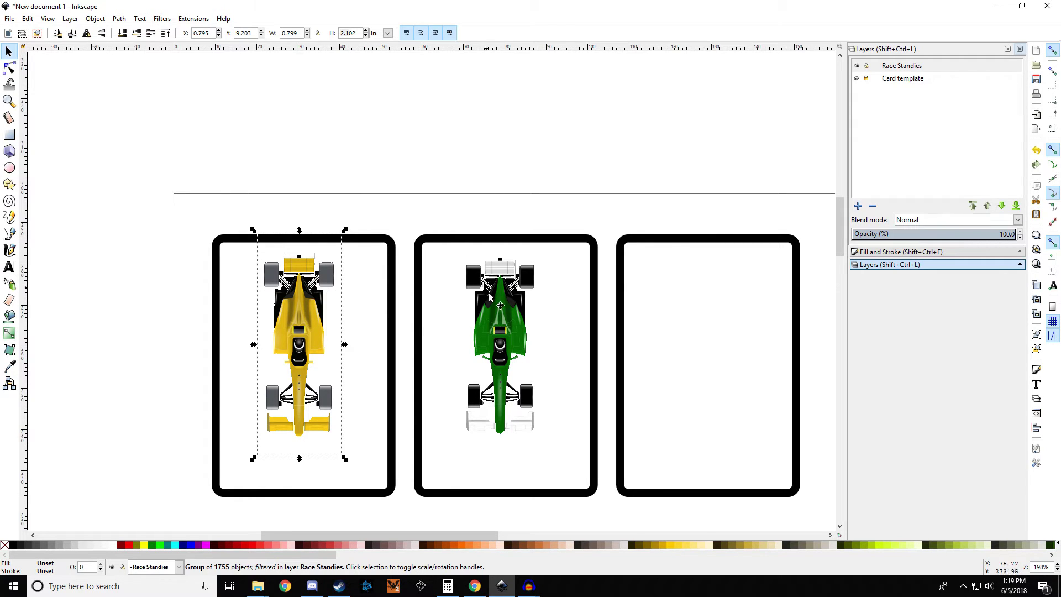
- Set the green car's width to 0.8 in and align it with the yellow car at about X 2.75 in, Y 9.22 in
click(505, 338)
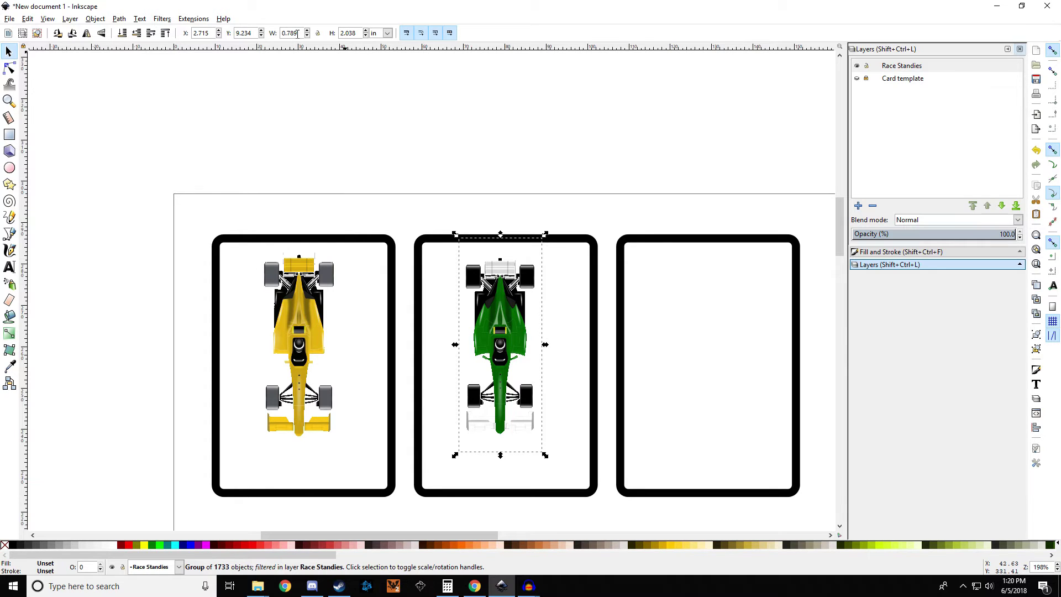
text(8)
key(Return)
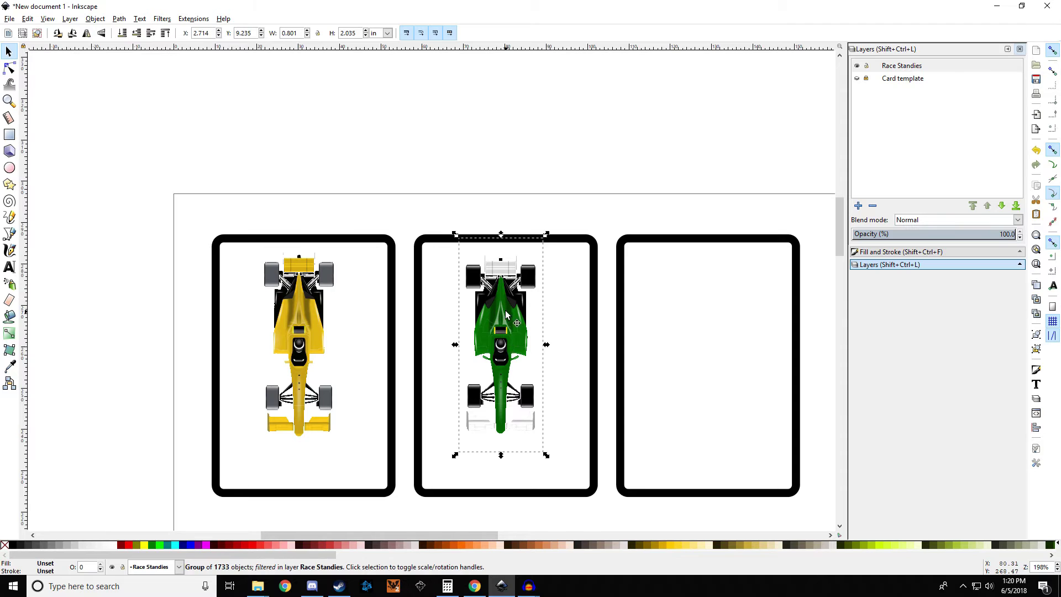
drag(505, 312, 508, 316)
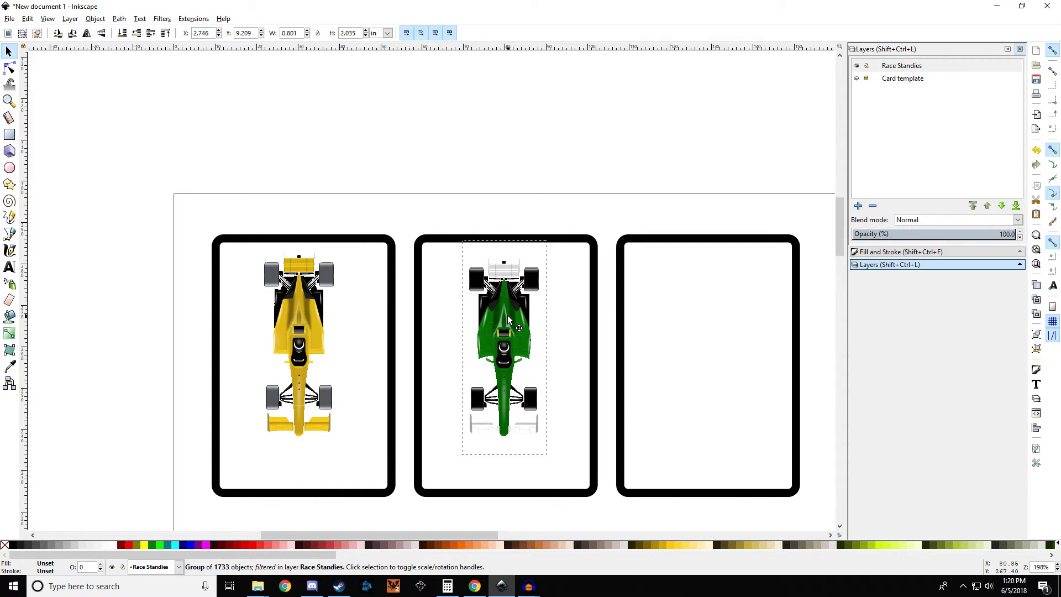
click(336, 336)
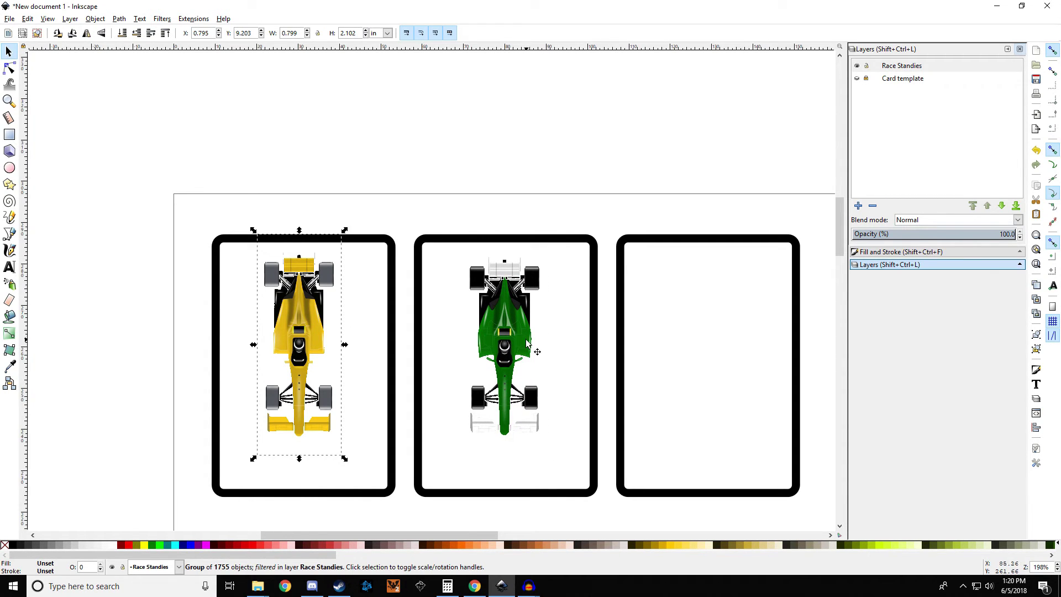
click(510, 335)
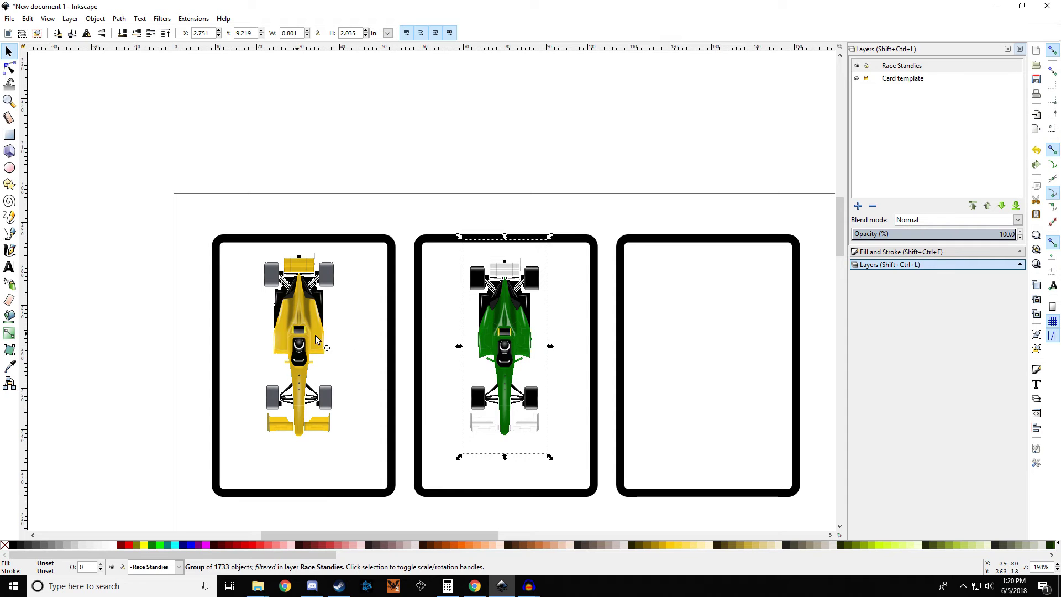
- Import RacingCar10 from the Episode 5 Standies folder
click(540, 140)
click(9, 18)
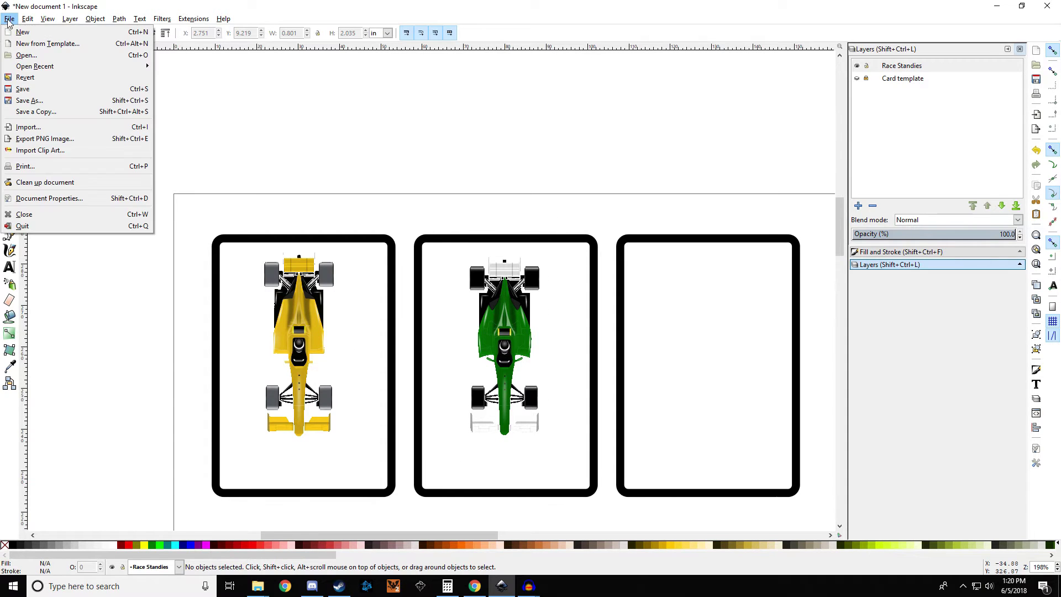
click(63, 129)
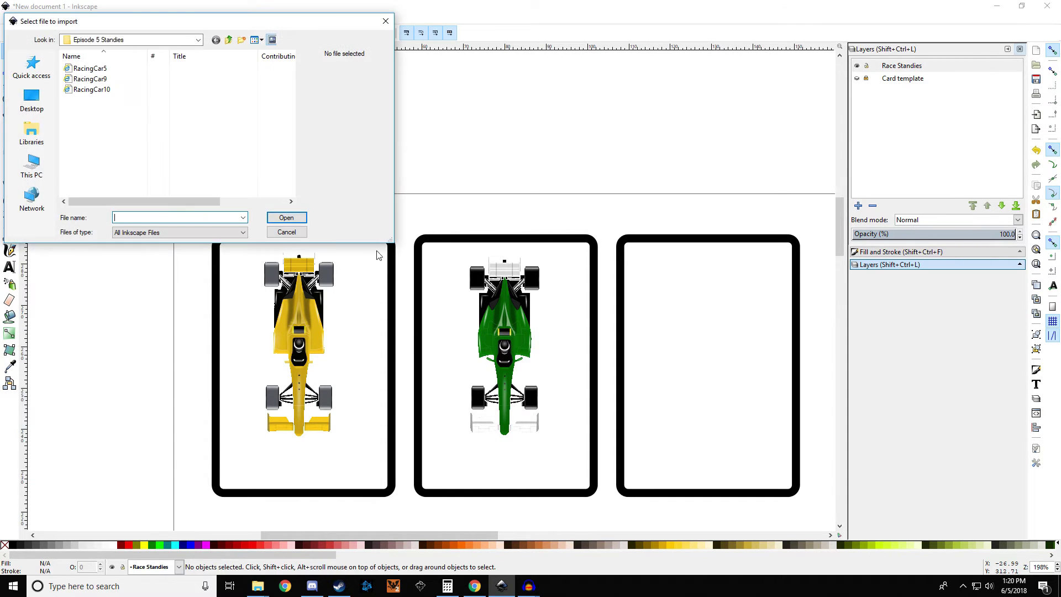
click(102, 90)
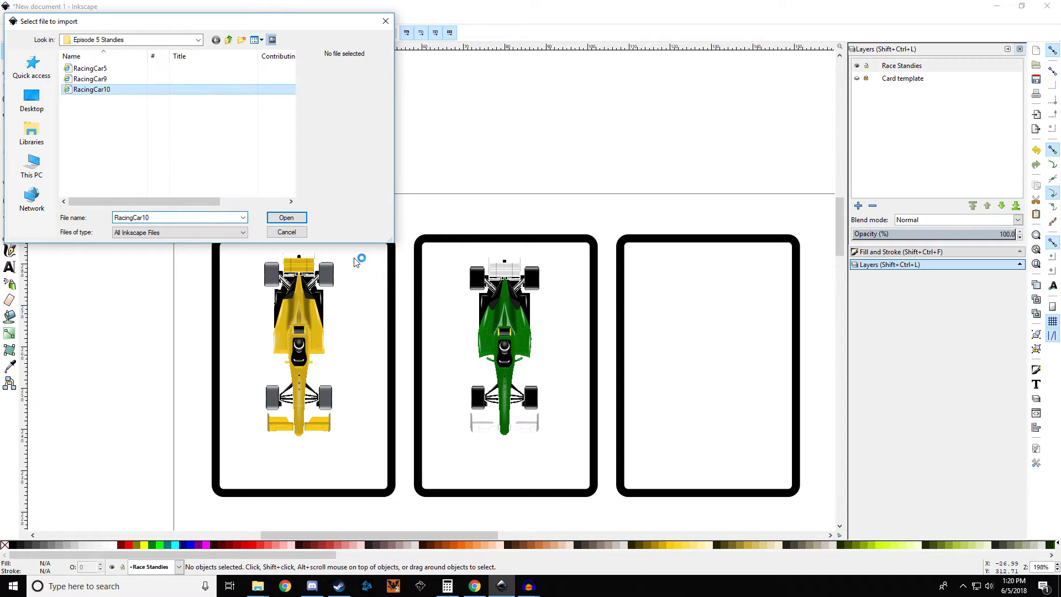
key(Return)
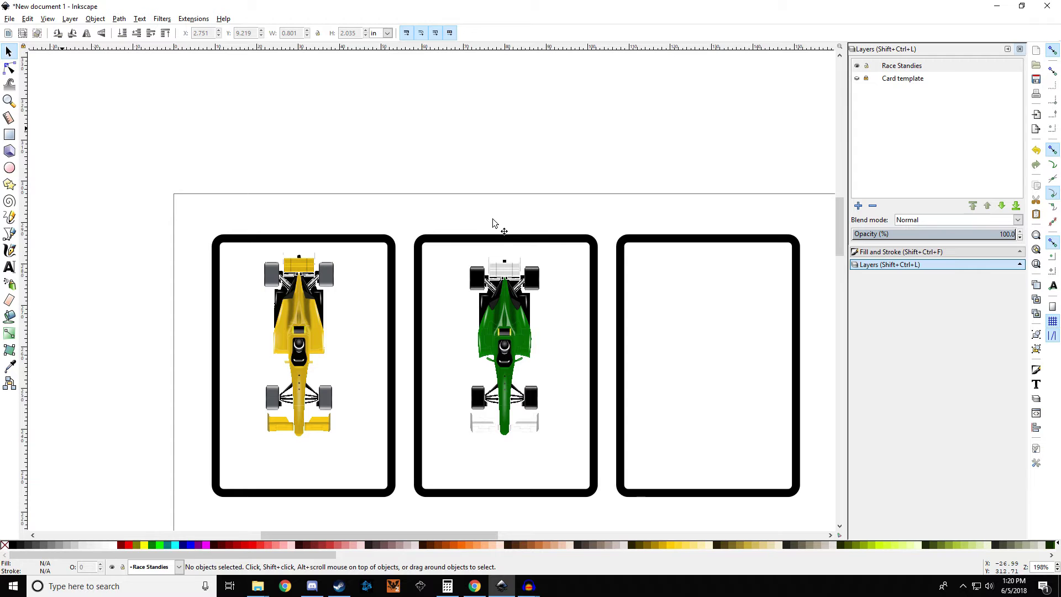
- Paste the orange racing car onto the Race Standies layer and scale it to about 1.33 by 3.43 in
key(ctrl+v)
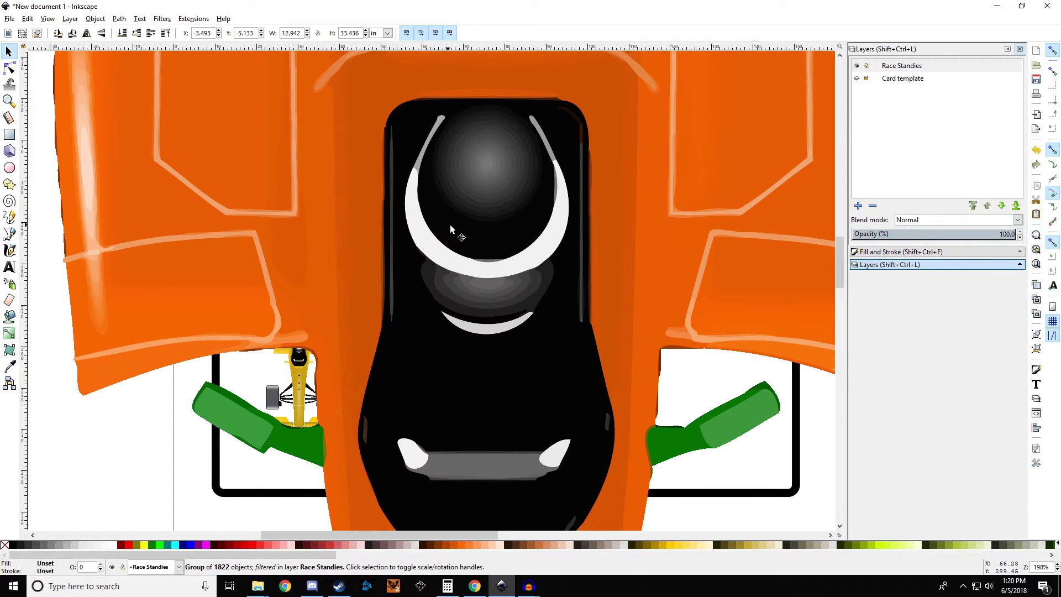
scroll(502, 220, down, 6)
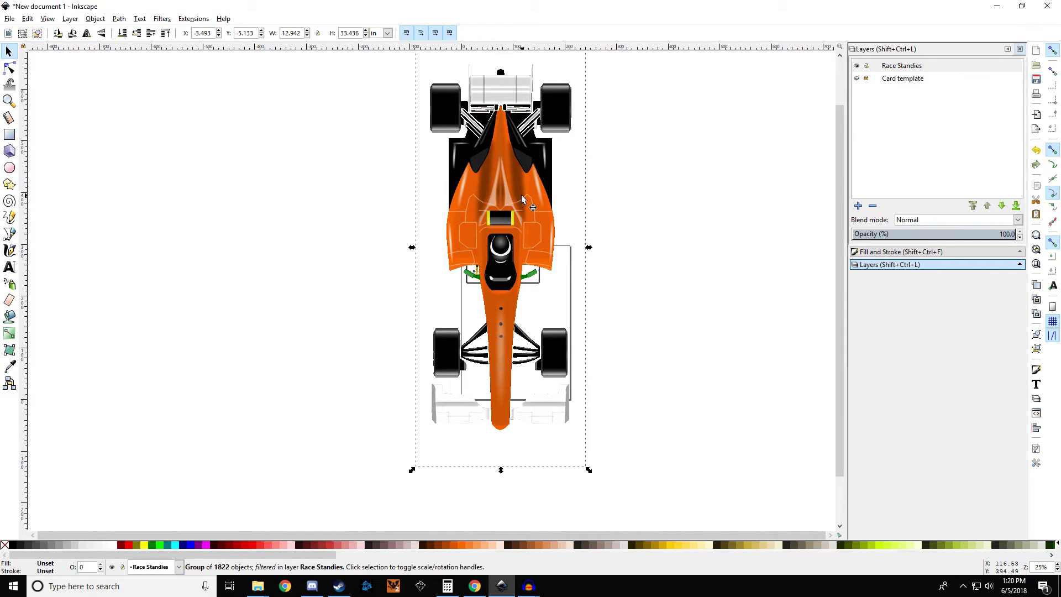
scroll(687, 203, right, 2)
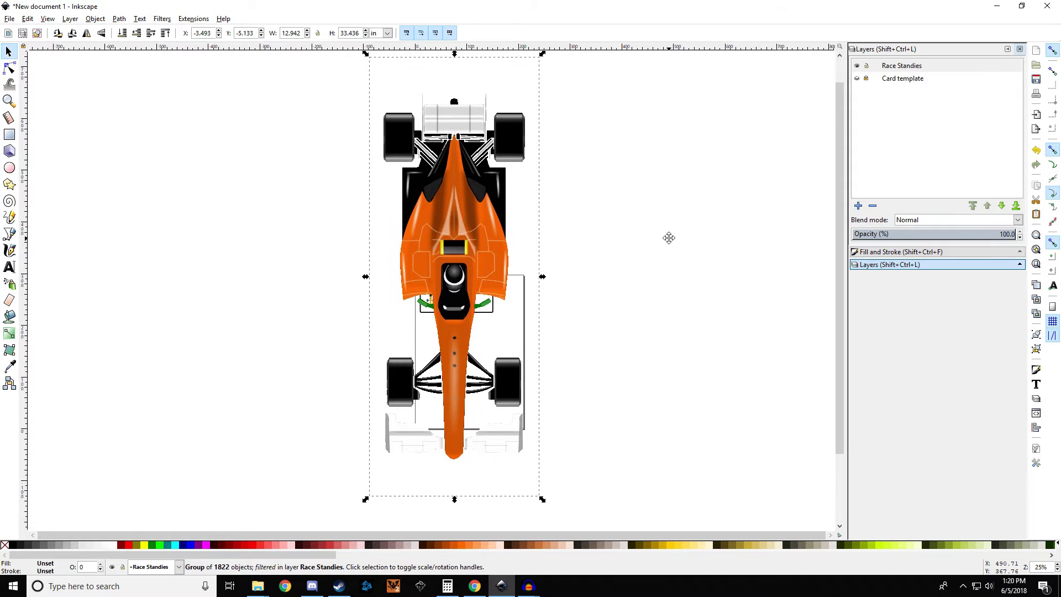
mouse_move(670, 237)
mouse_down()
mouse_move(742, 217)
mouse_move(675, 244)
mouse_up()
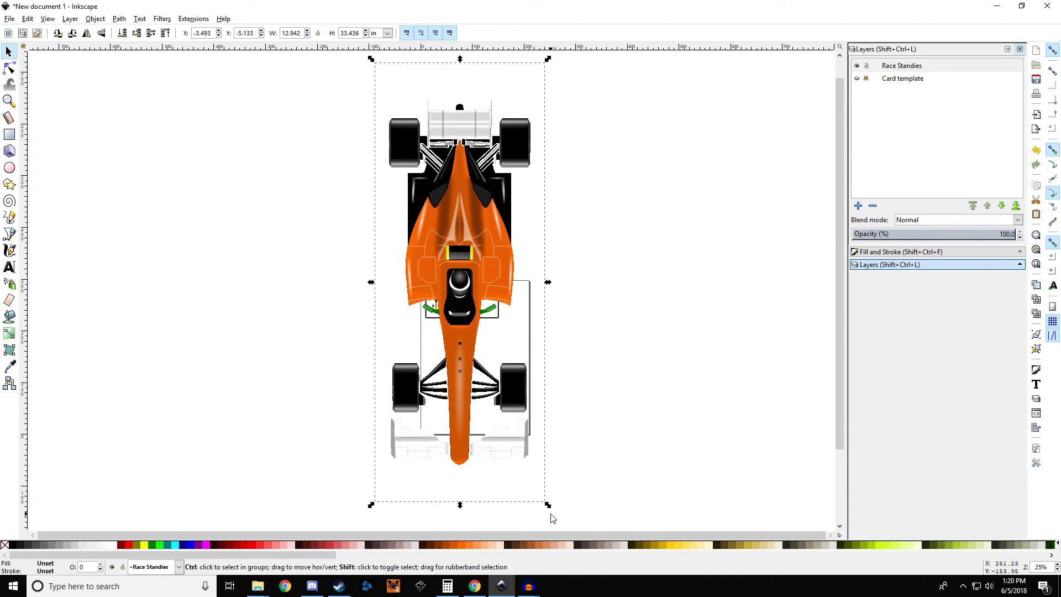
drag(547, 504, 471, 329)
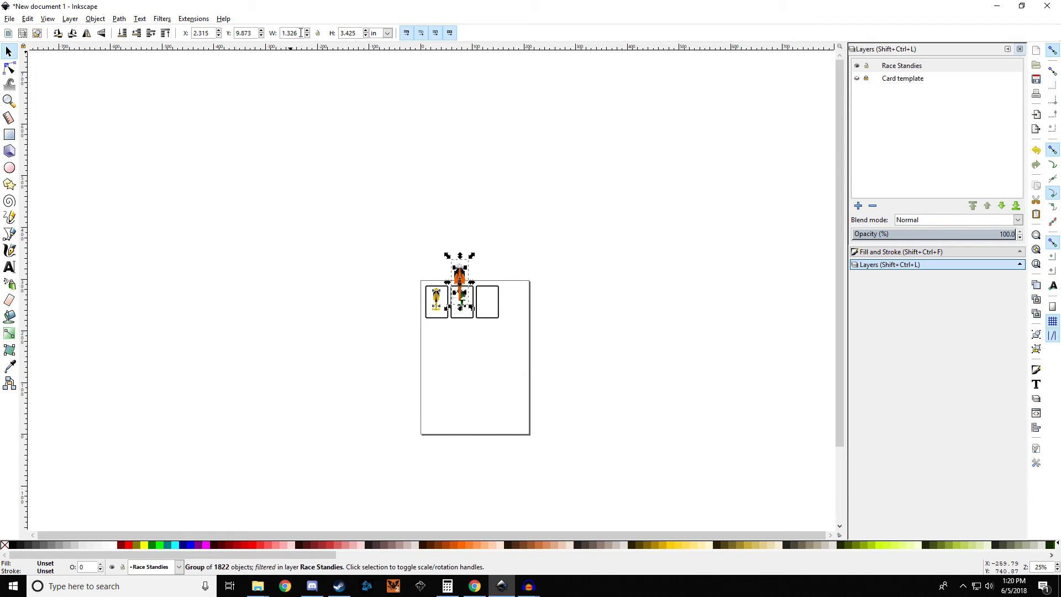
- Try setting the orange car's width to 0.8 in and moving it onto the third card, and undo both changes
text(.8)
key(Return)
scroll(490, 310, up, 4)
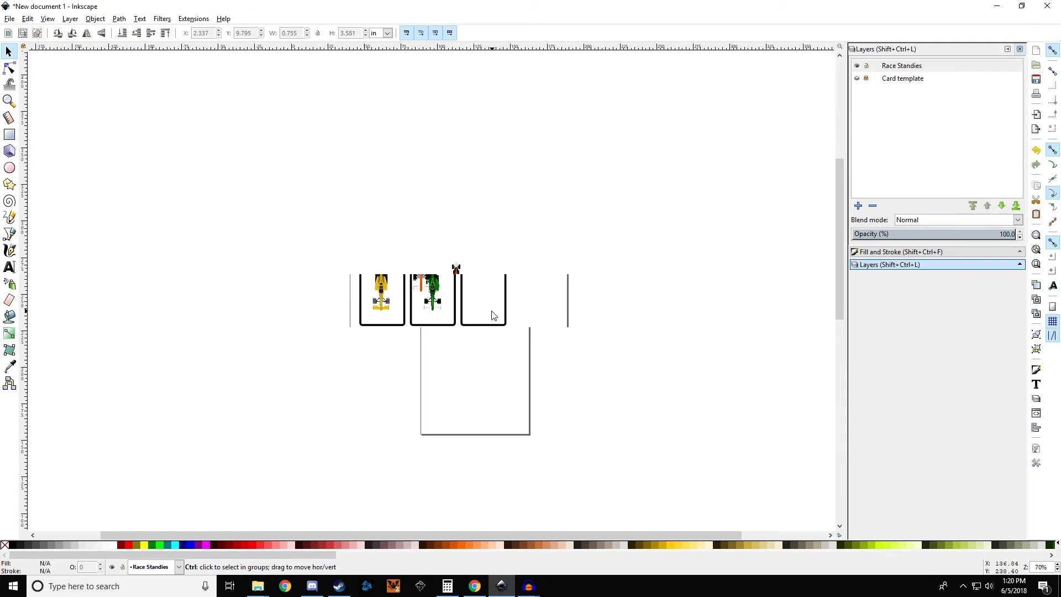
drag(362, 179, 489, 229)
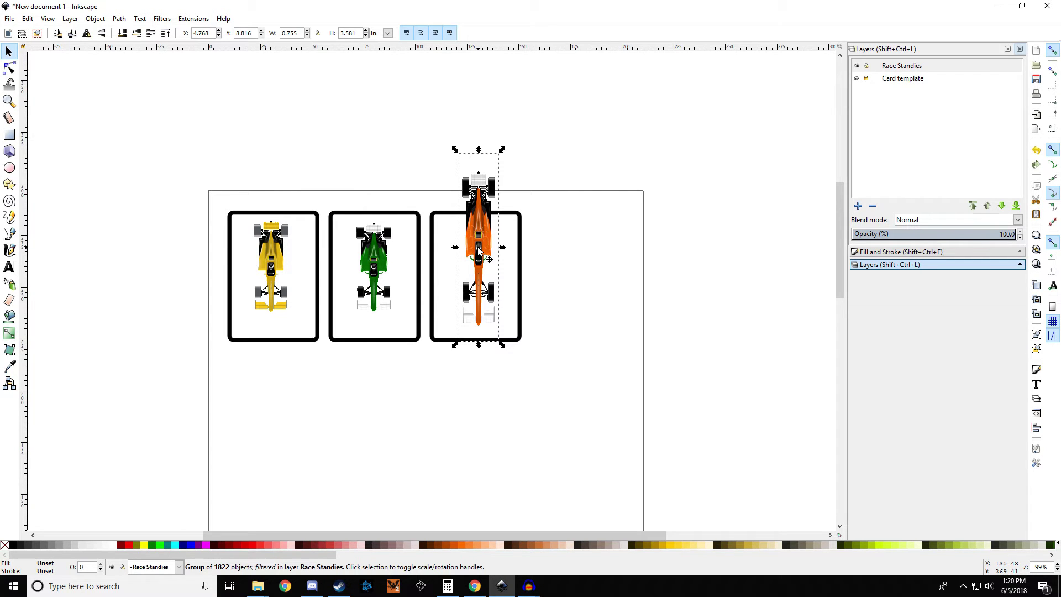
key(ctrl+z)
key(ctrl+z)
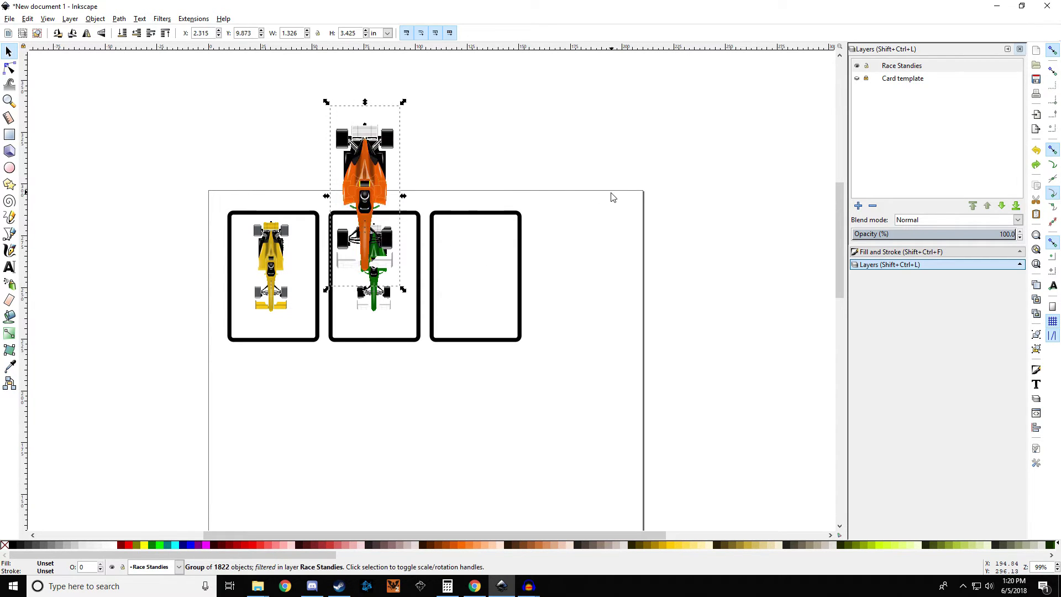
- Move the orange car onto the third card at about X 4.68 in, Y 9.19 in, scaling it to about 0.80 by 2.07 in
key(ctrl+shift+z)
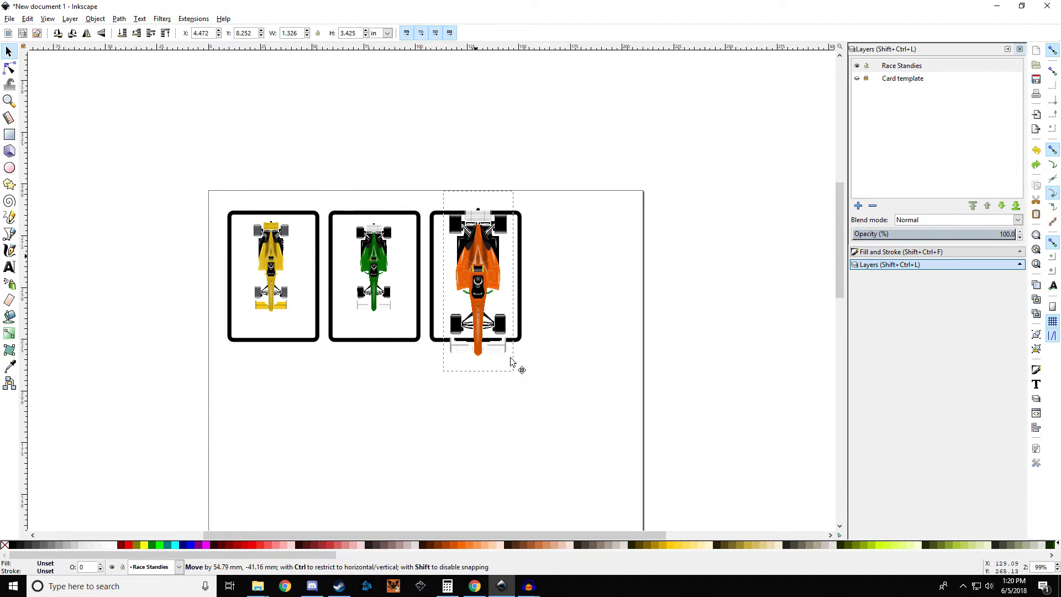
drag(518, 375, 503, 349)
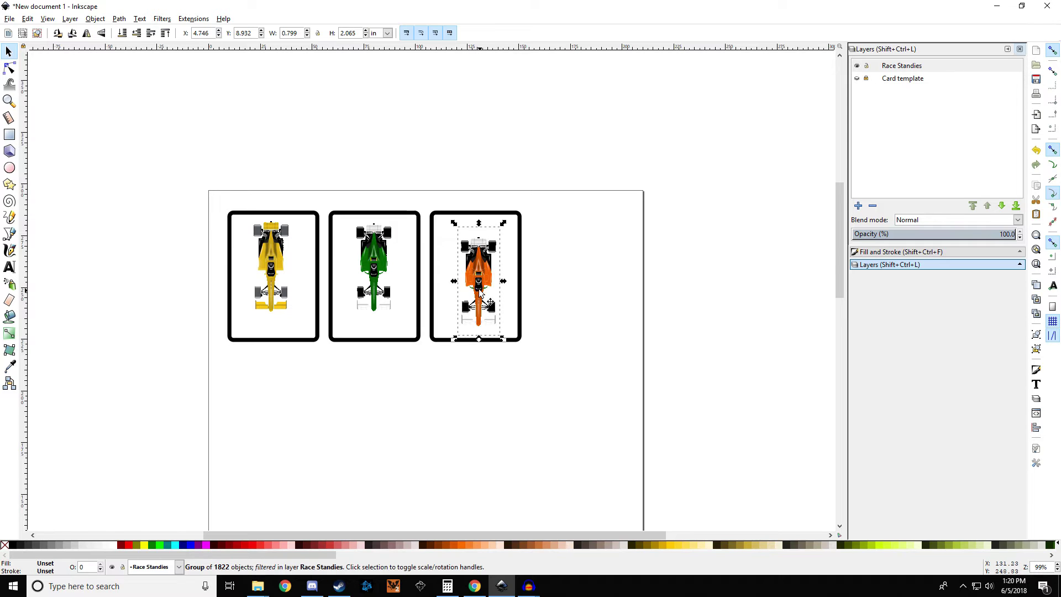
drag(480, 293, 476, 276)
click(623, 265)
- Align the top edges of the orange, green and yellow cars relative to the last selected object, the yellow car
scroll(589, 366, up, 2)
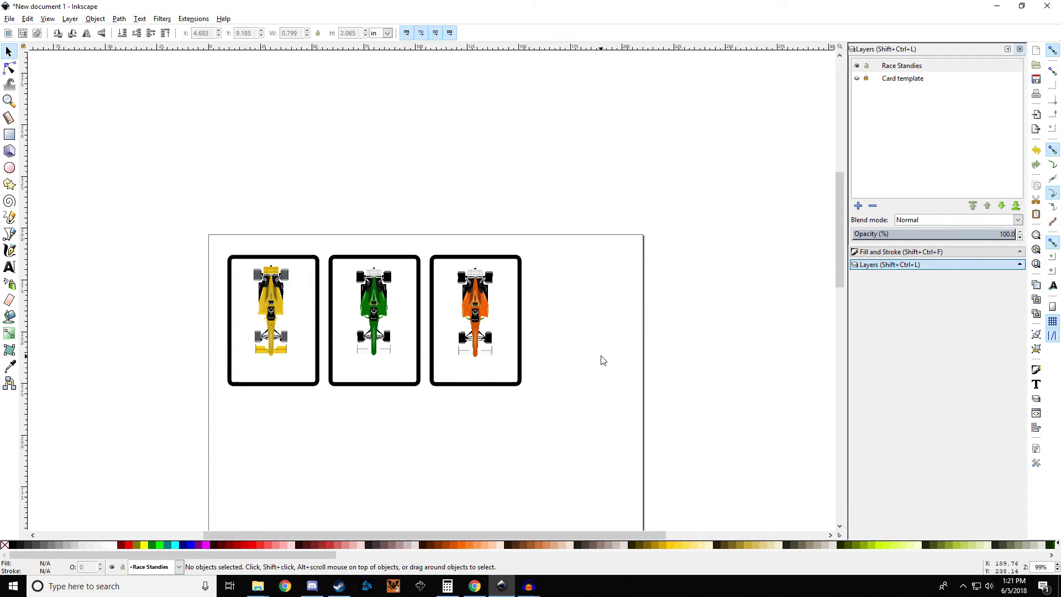
scroll(601, 362, up, 2)
scroll(761, 324, left, 10)
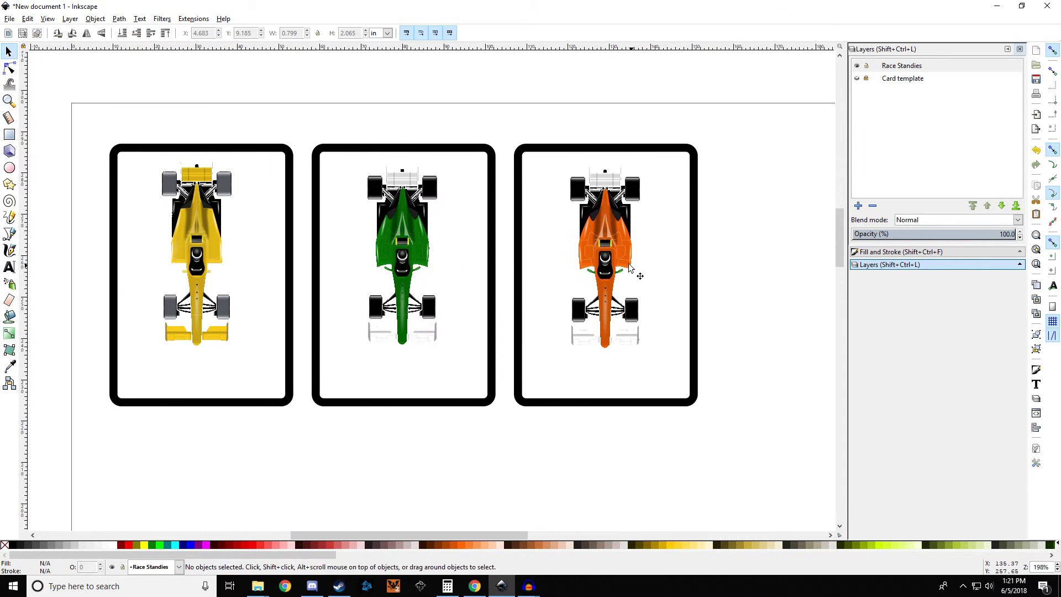
click(614, 260)
shift+click(404, 257)
shift+click(210, 250)
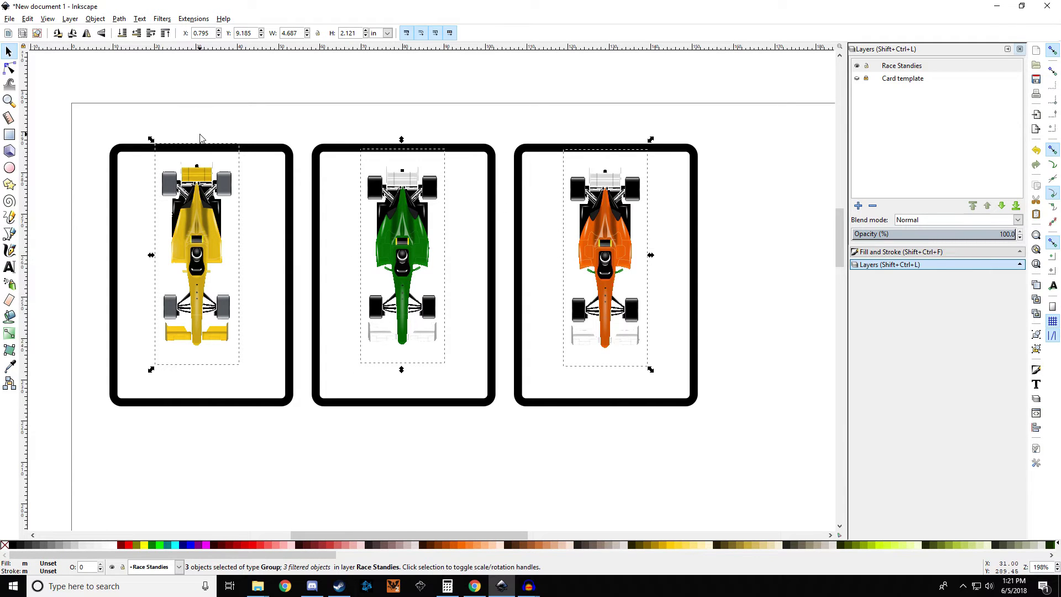
click(48, 18)
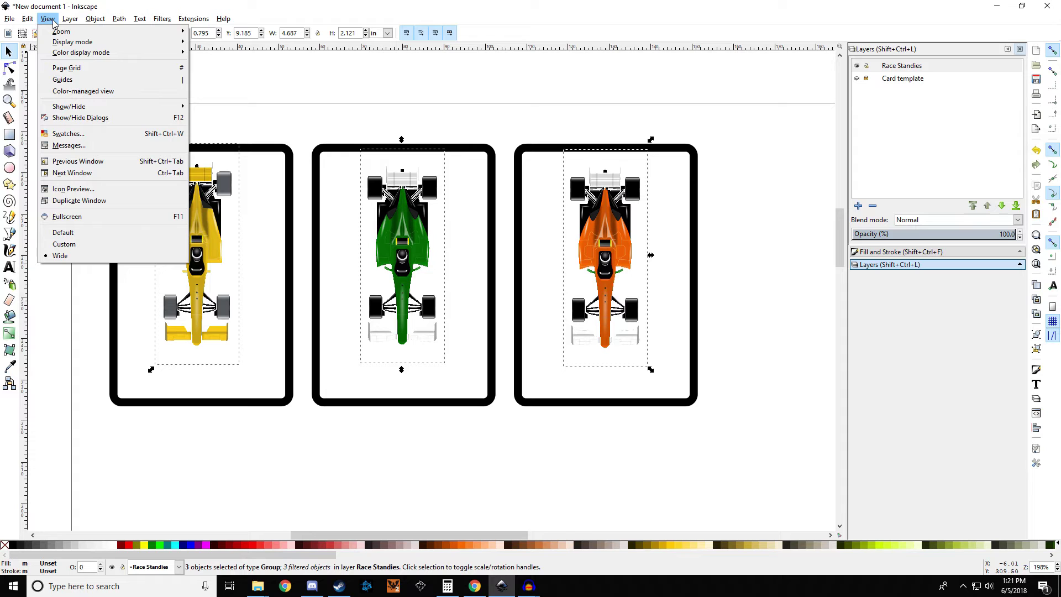
mouse_move(96, 22)
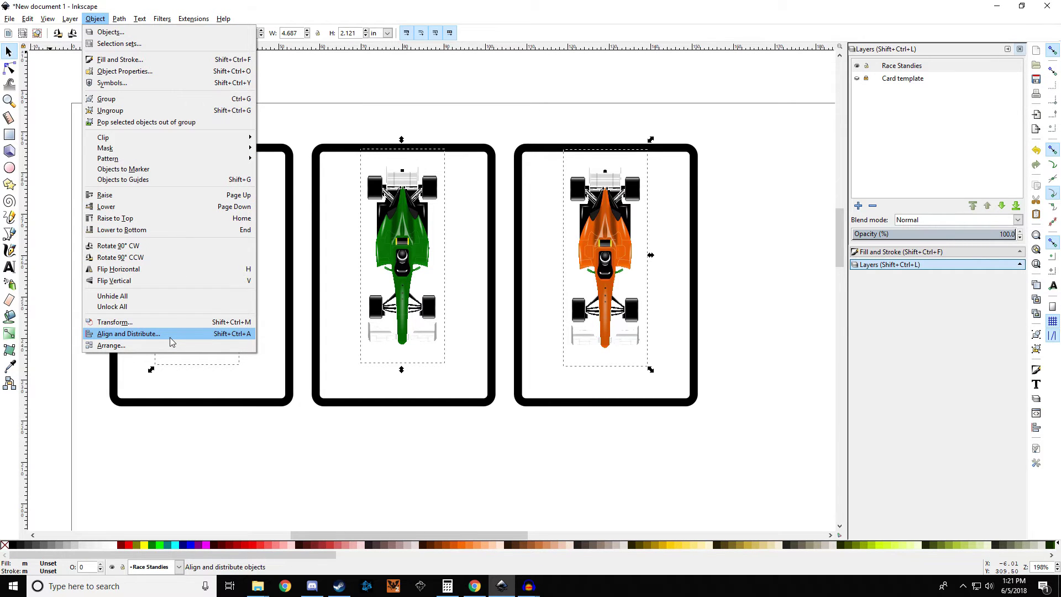
click(128, 334)
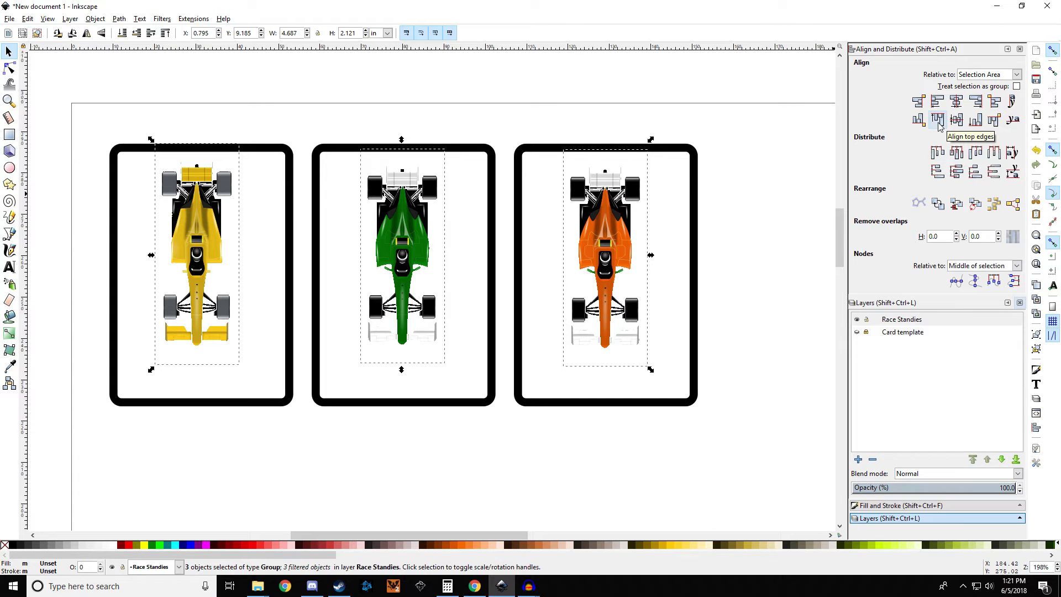
click(1018, 74)
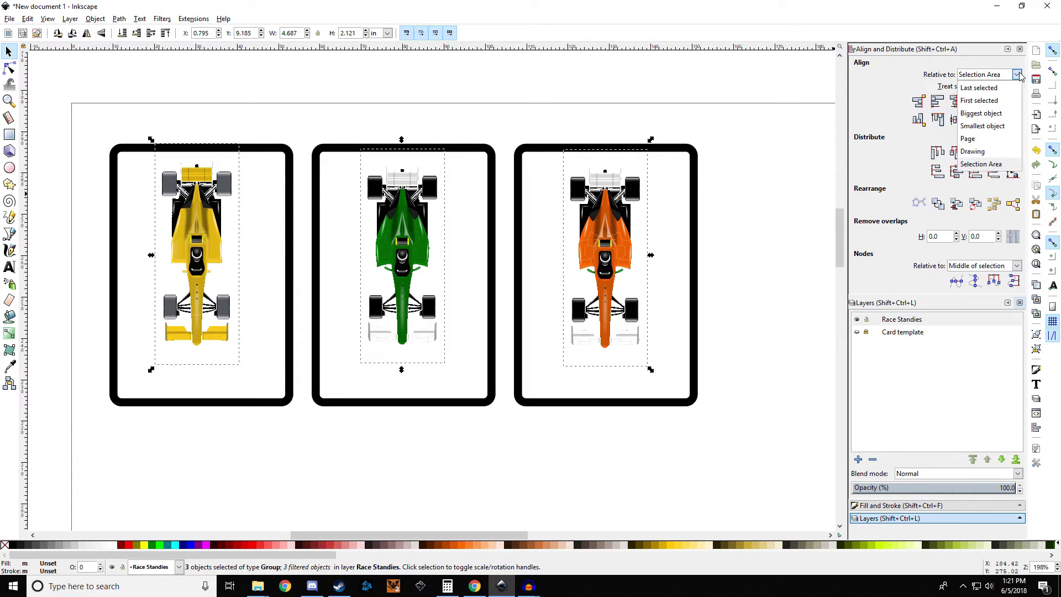
click(1018, 74)
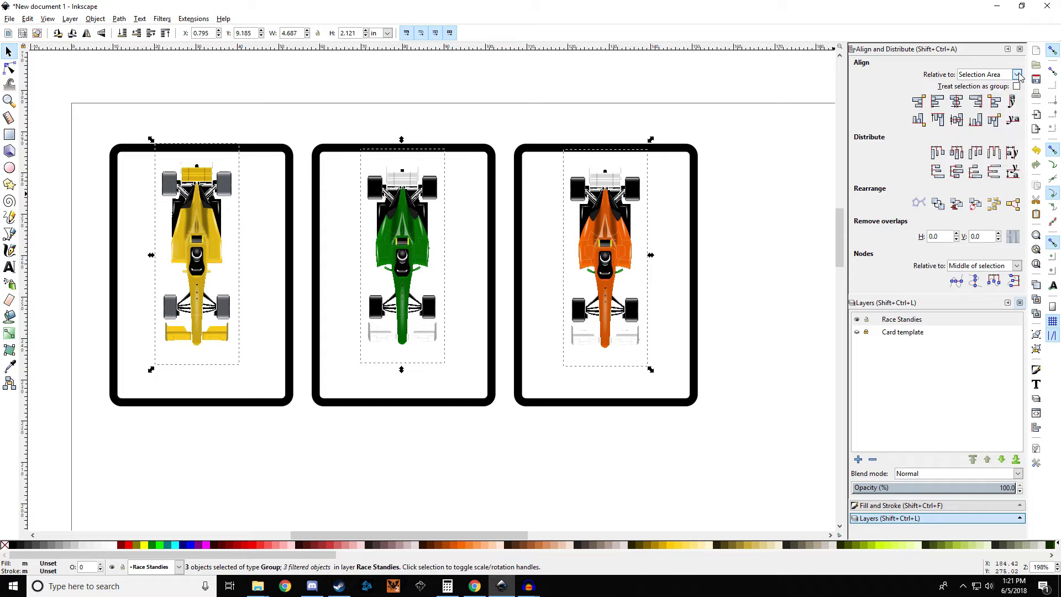
click(1018, 75)
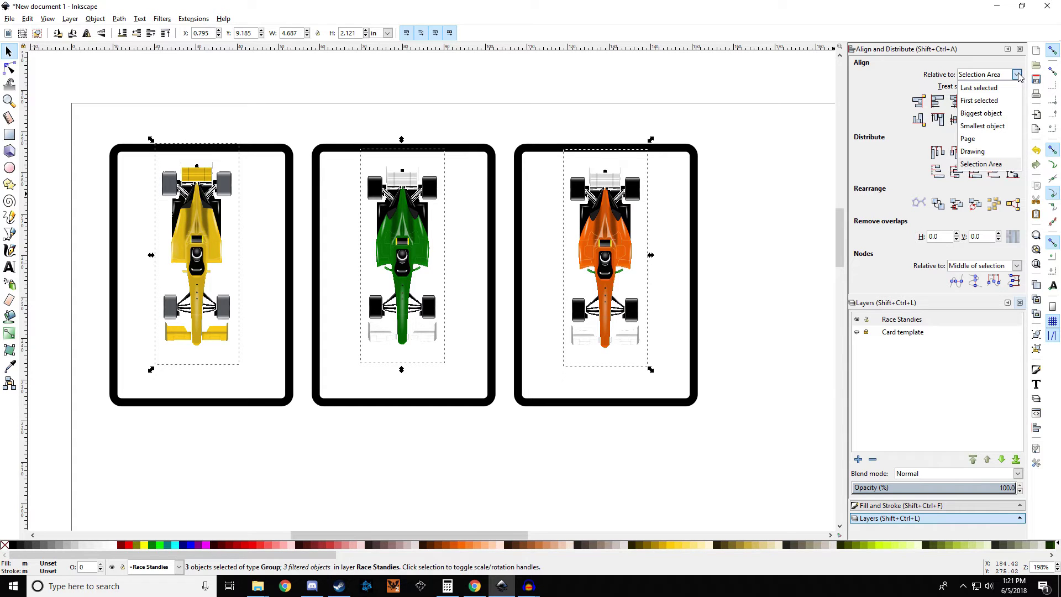
click(982, 88)
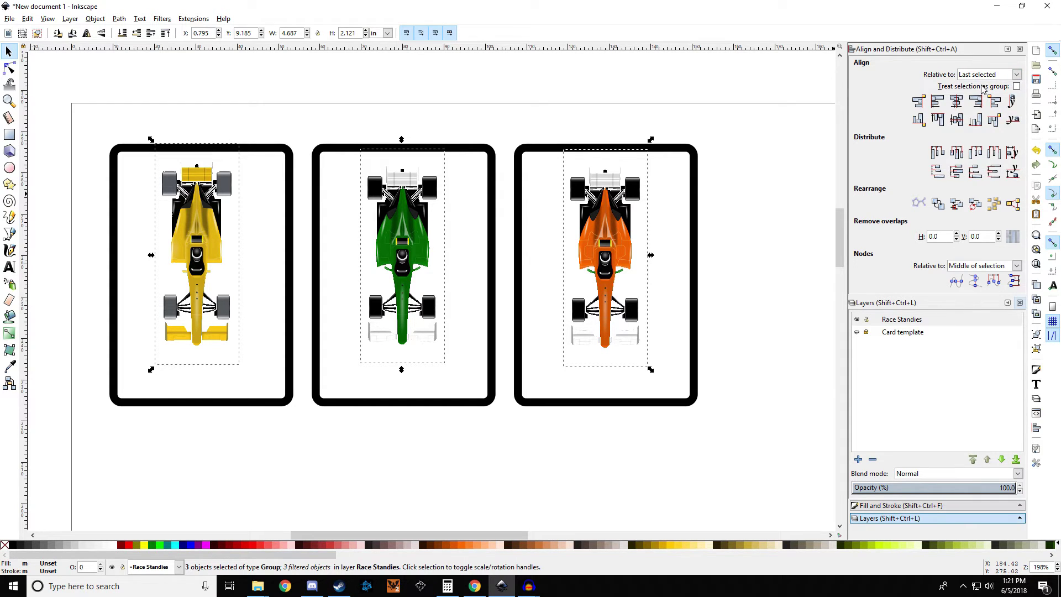
click(938, 124)
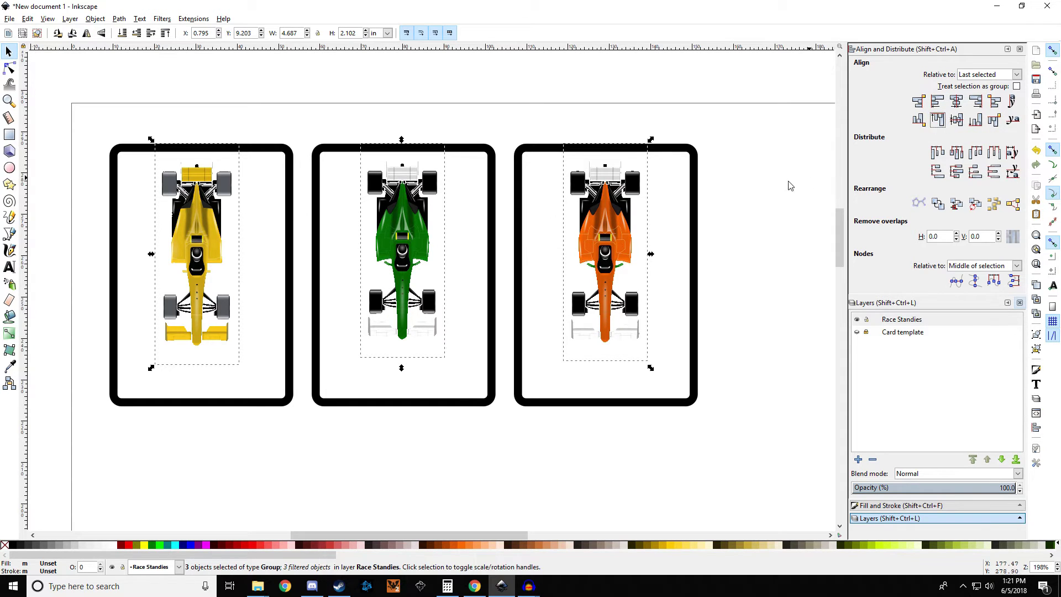
click(751, 216)
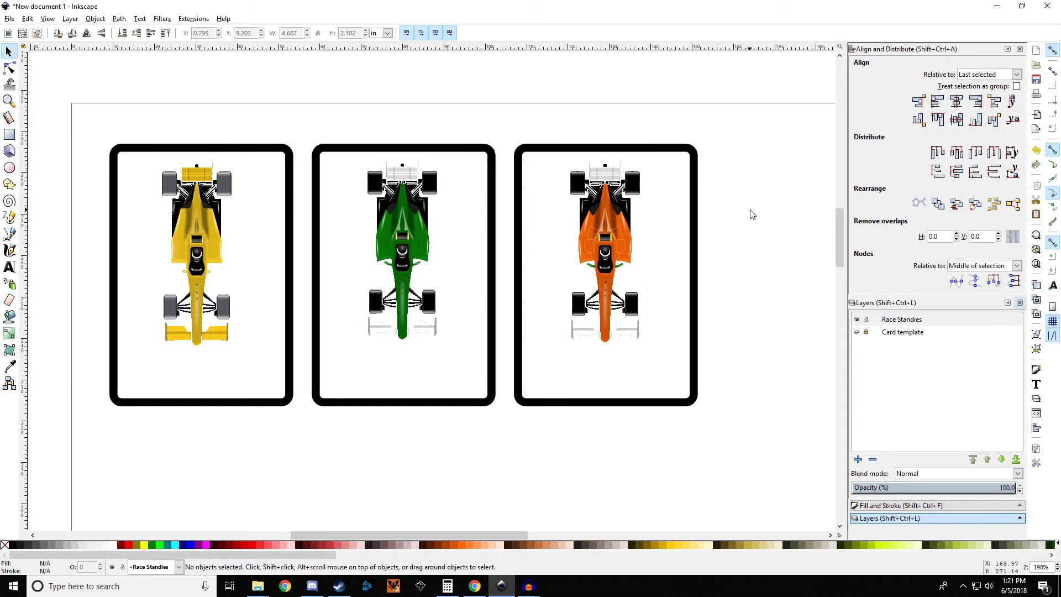
- Center the orange car horizontally on the third card, using the card as the last selected reference
click(600, 228)
shift+click(684, 215)
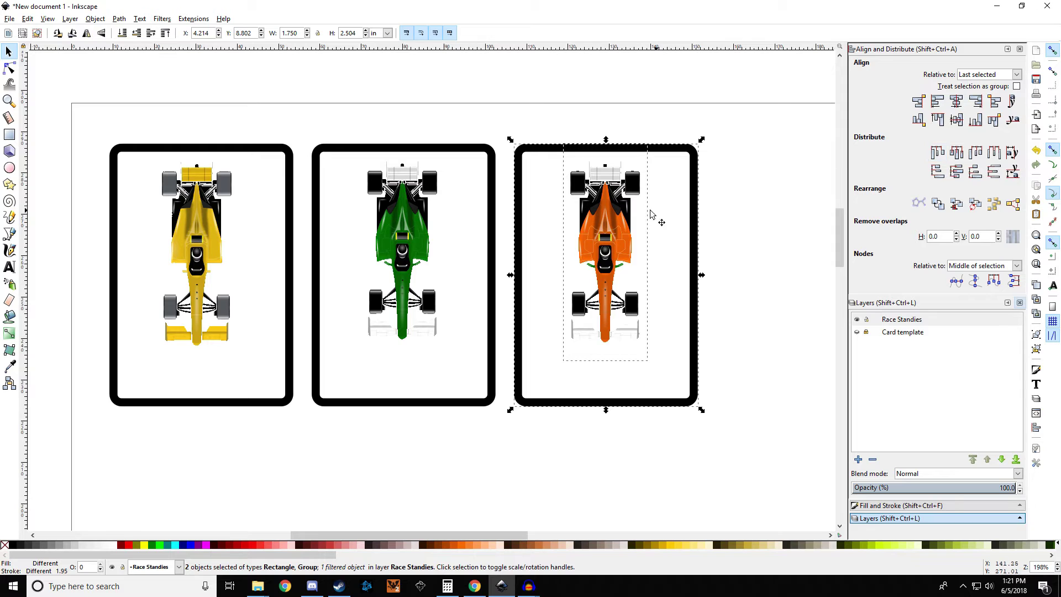
click(744, 208)
click(605, 221)
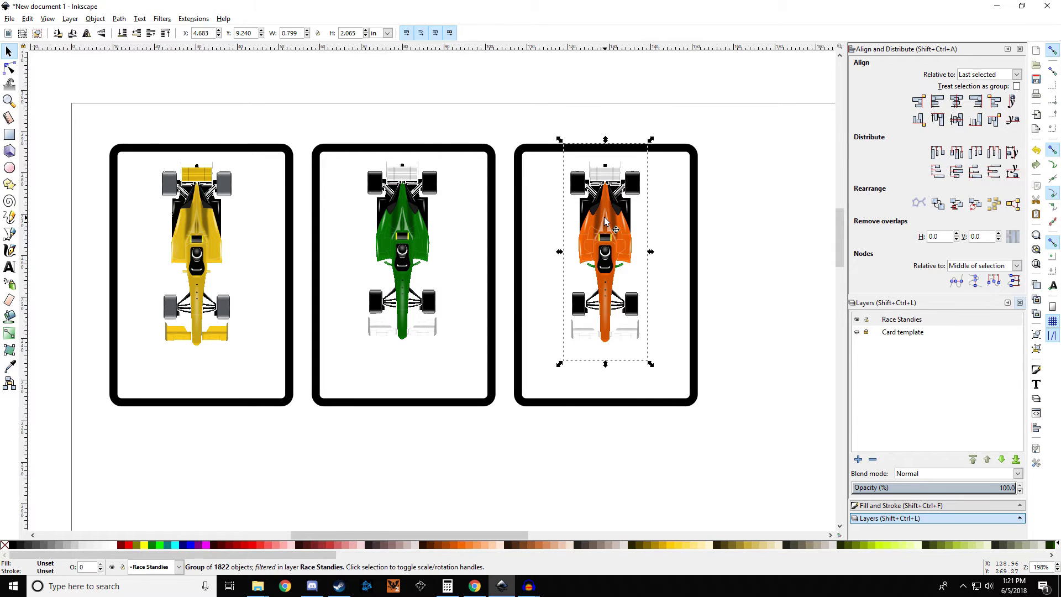
shift+click(690, 214)
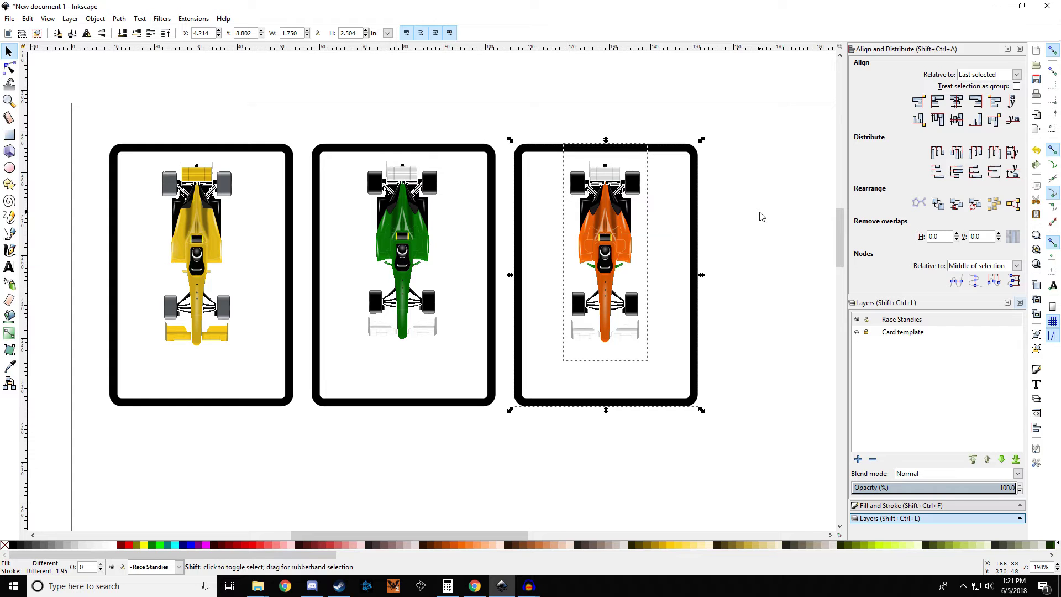
click(957, 103)
click(774, 247)
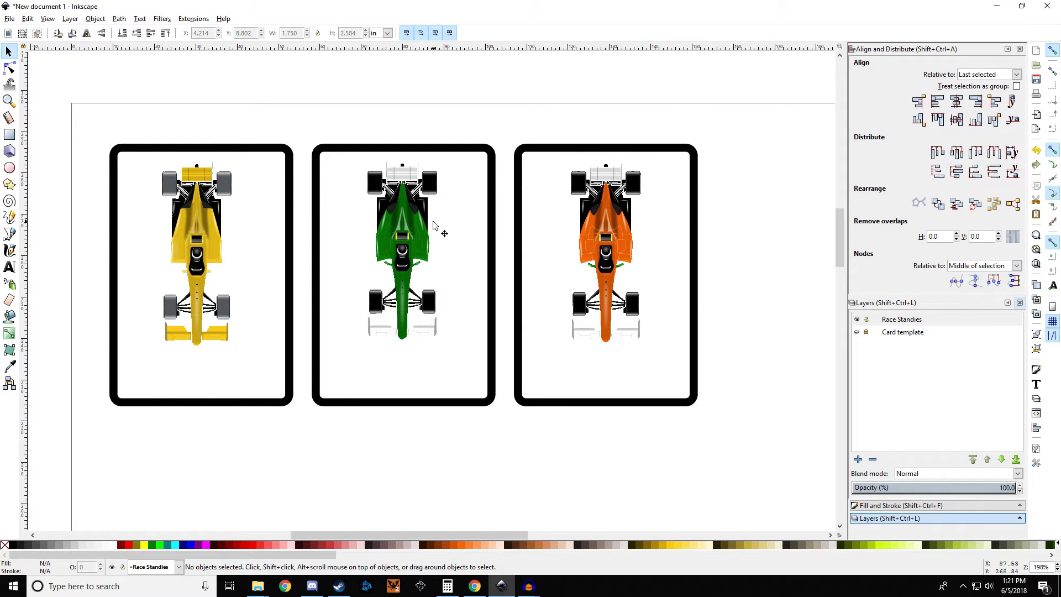
- Center the green car horizontally on the second card and the yellow car horizontally on the first card
click(398, 235)
shift+click(485, 218)
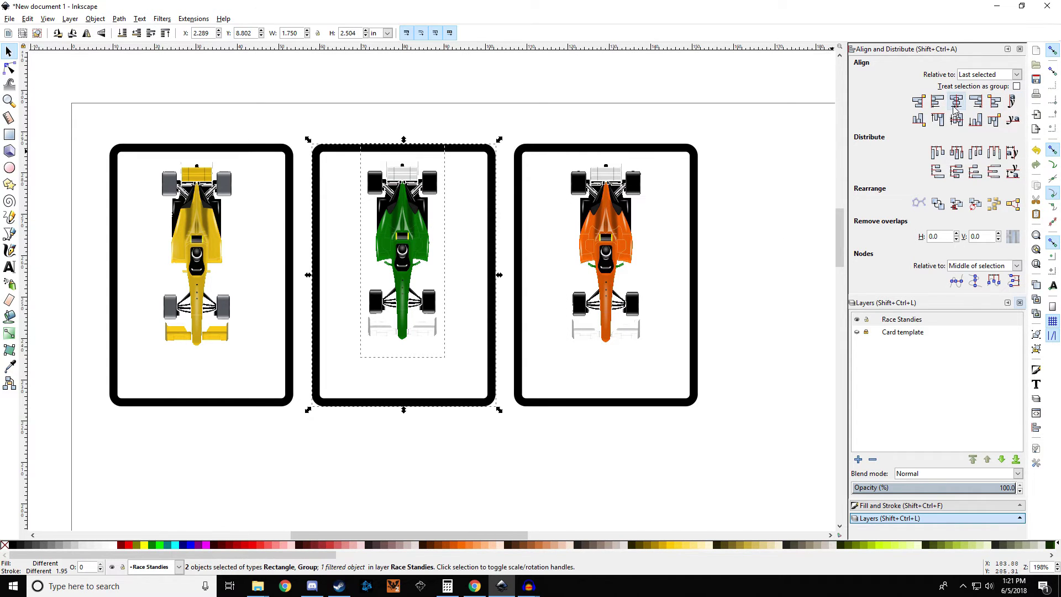
click(955, 103)
click(198, 204)
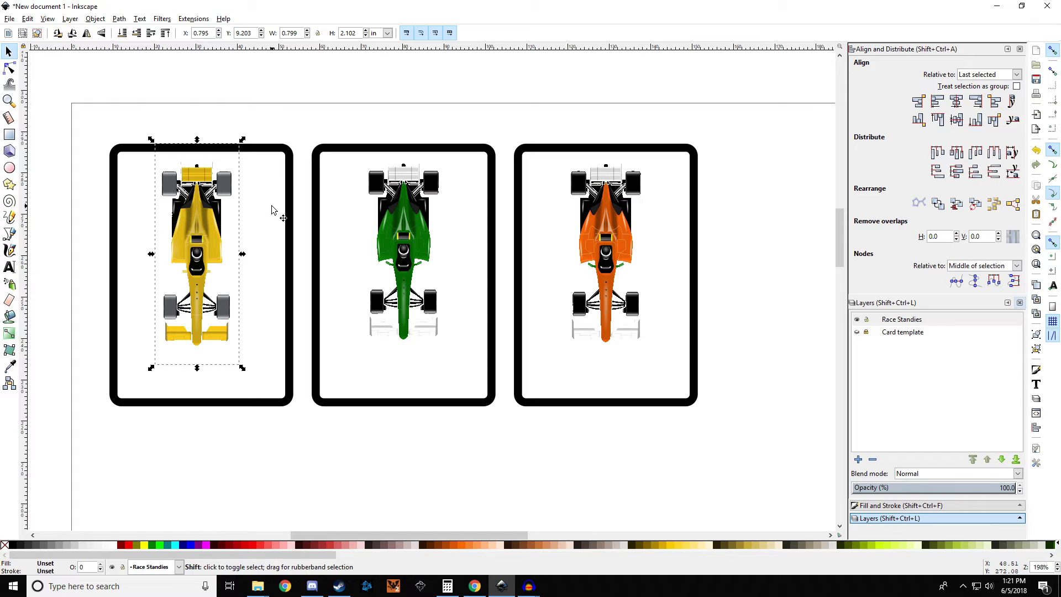
shift+click(271, 211)
click(957, 102)
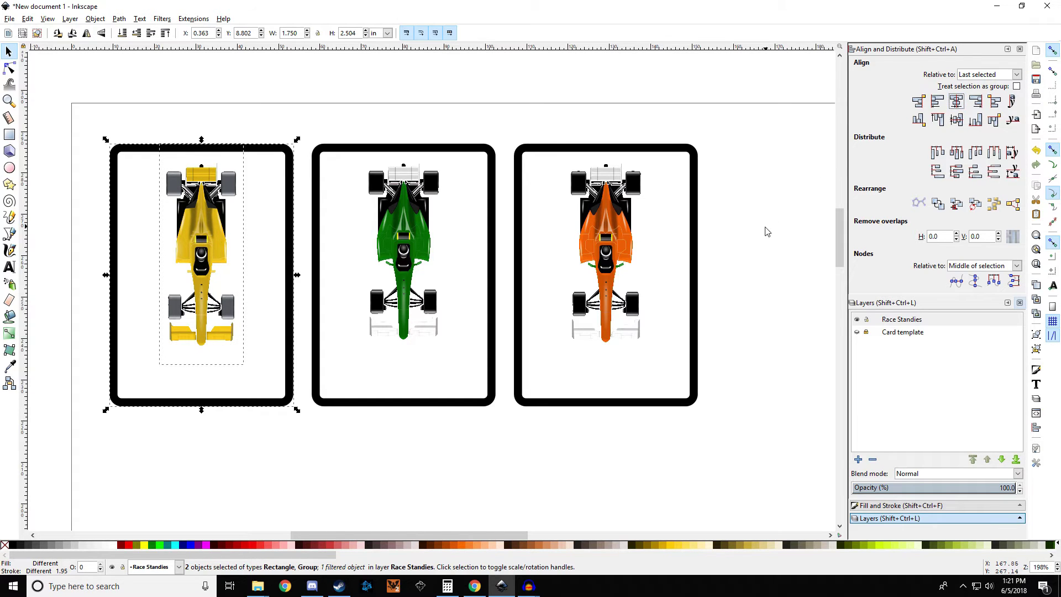
click(749, 278)
- Flip the yellow car and the green car vertically so their noses point up on their cards
scroll(767, 417, down, 1)
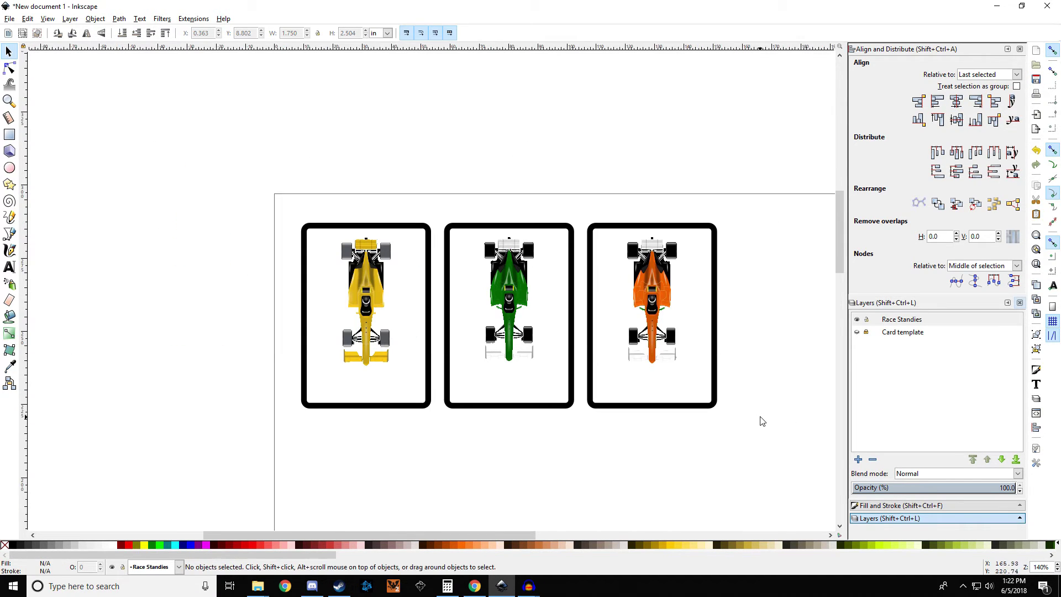
drag(760, 421, 711, 326)
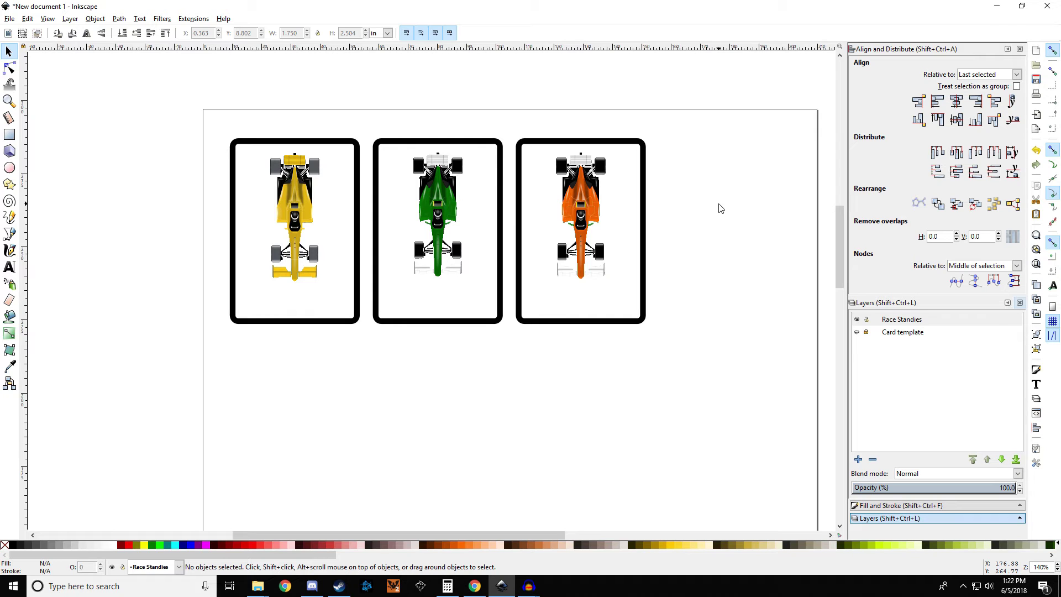
click(314, 237)
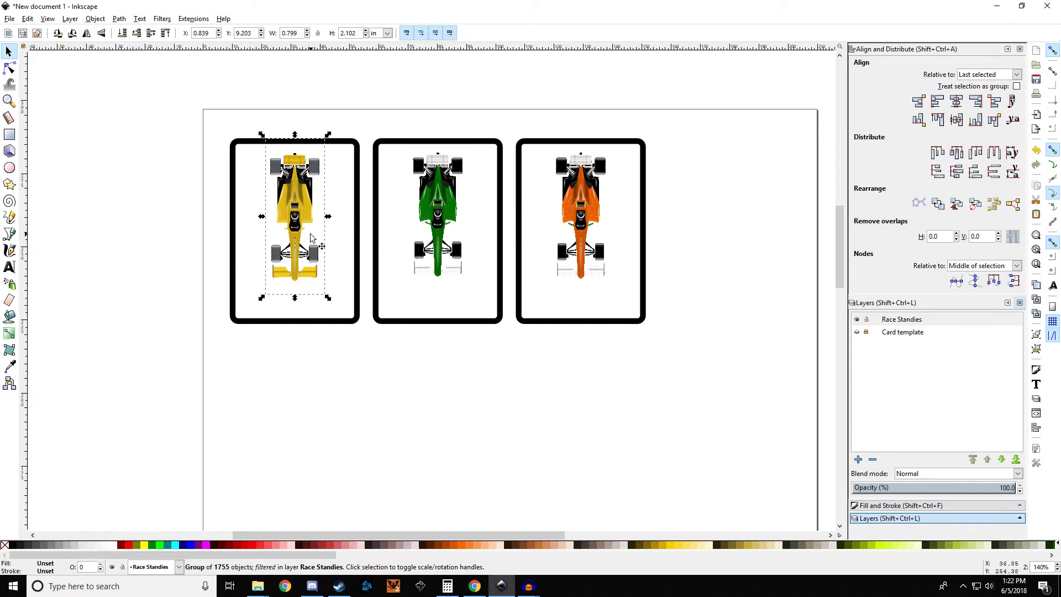
key(v)
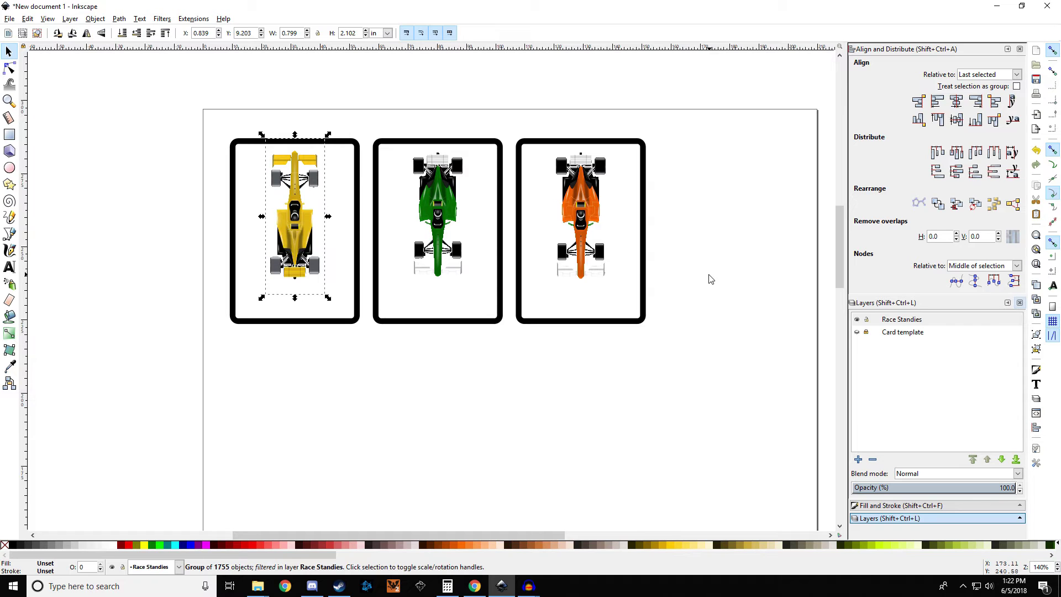
click(446, 193)
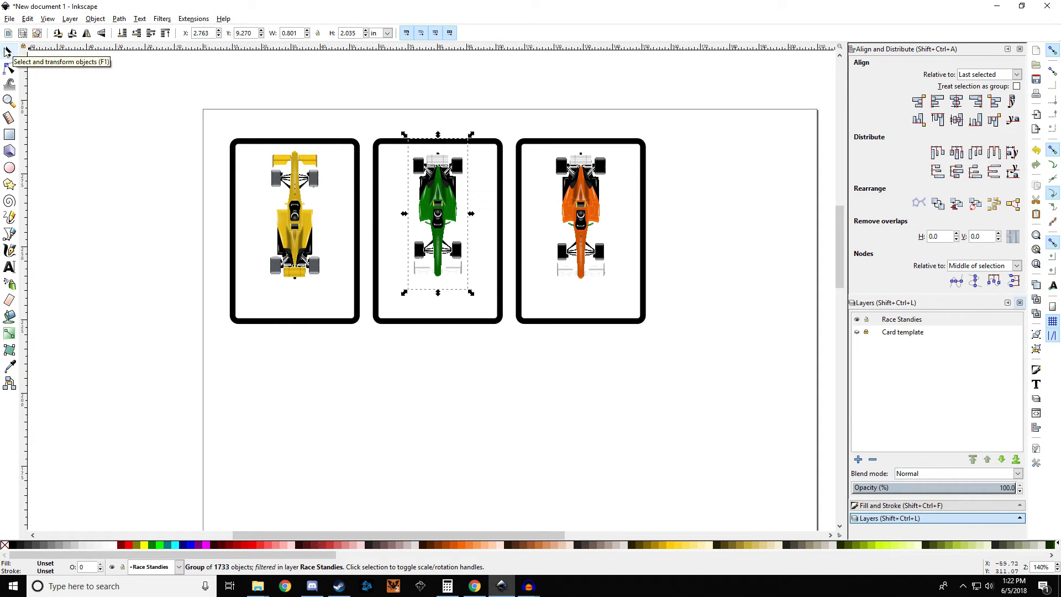
key(v)
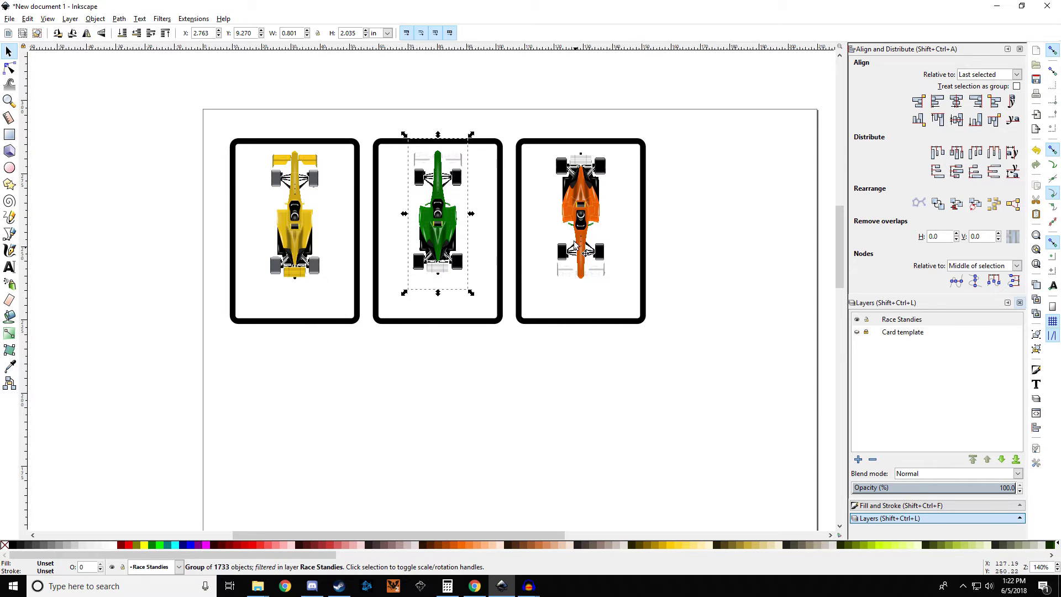
- Flip the orange car vertically so its nose points up on the third card, leaving nothing selected
click(576, 244)
key(v)
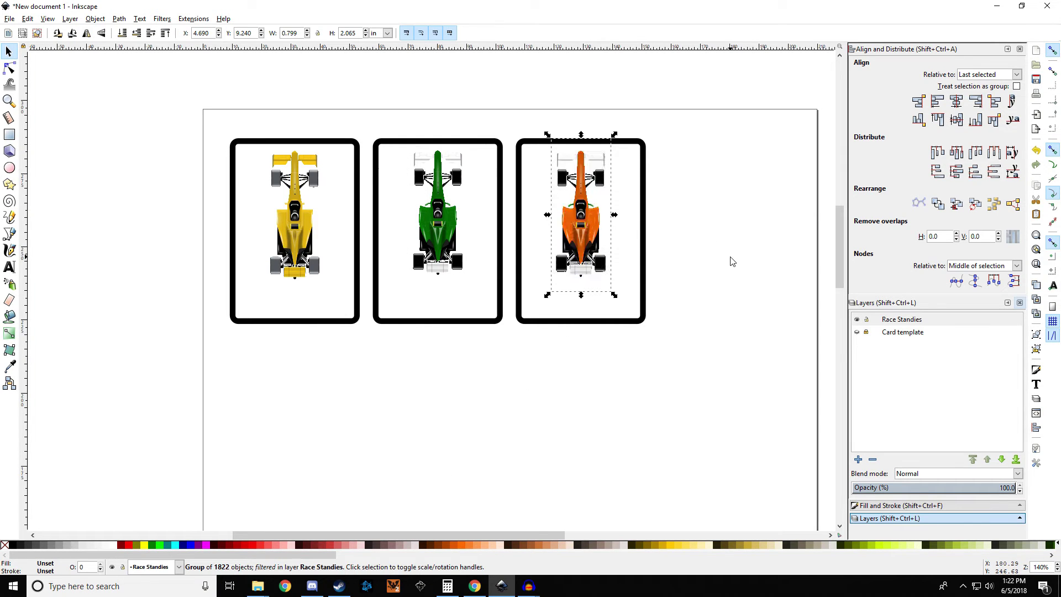
click(732, 261)
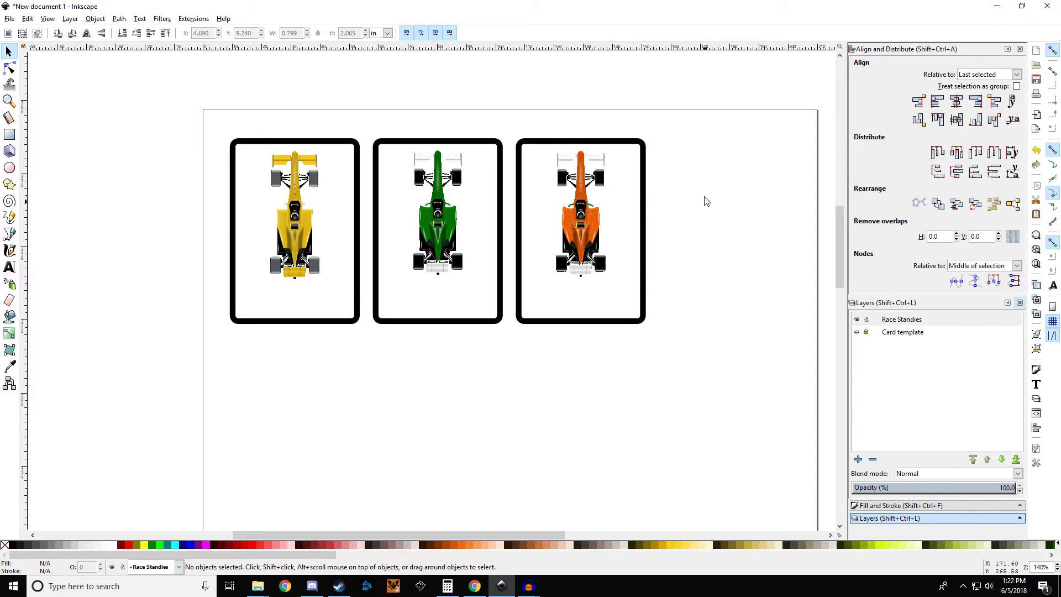
- Set up a PNG export of the third card with its orange car as the selection, saving into Pictures\BGDL\Episode 5 Standies
drag(668, 126, 514, 339)
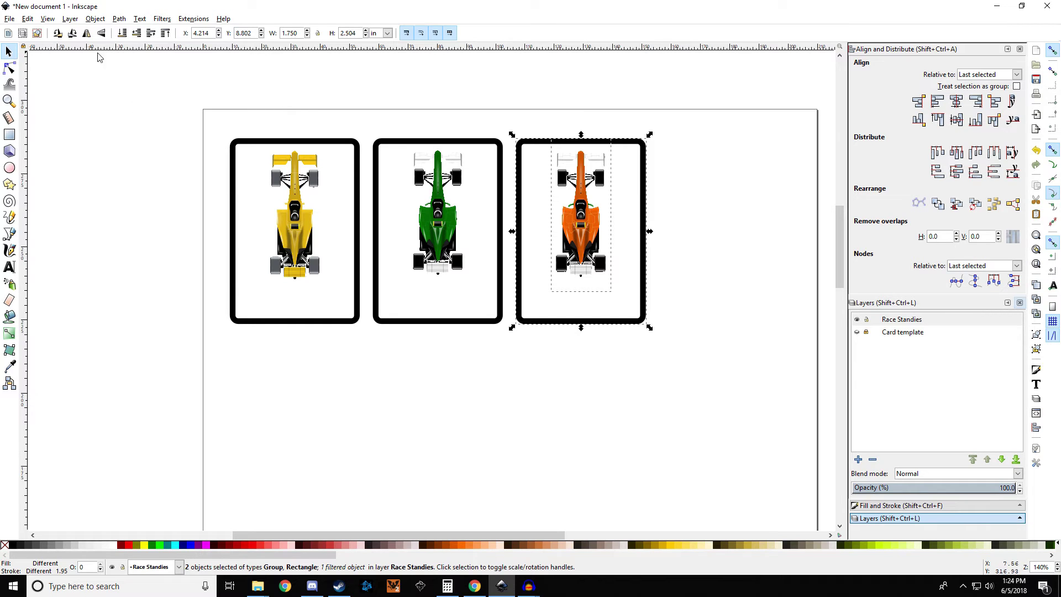
click(1037, 129)
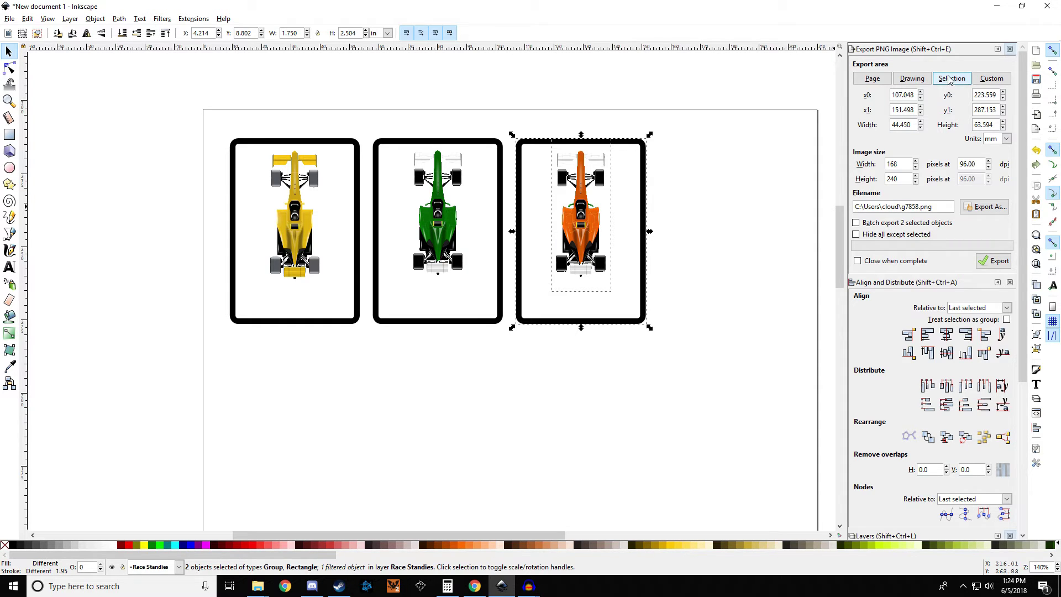
click(984, 207)
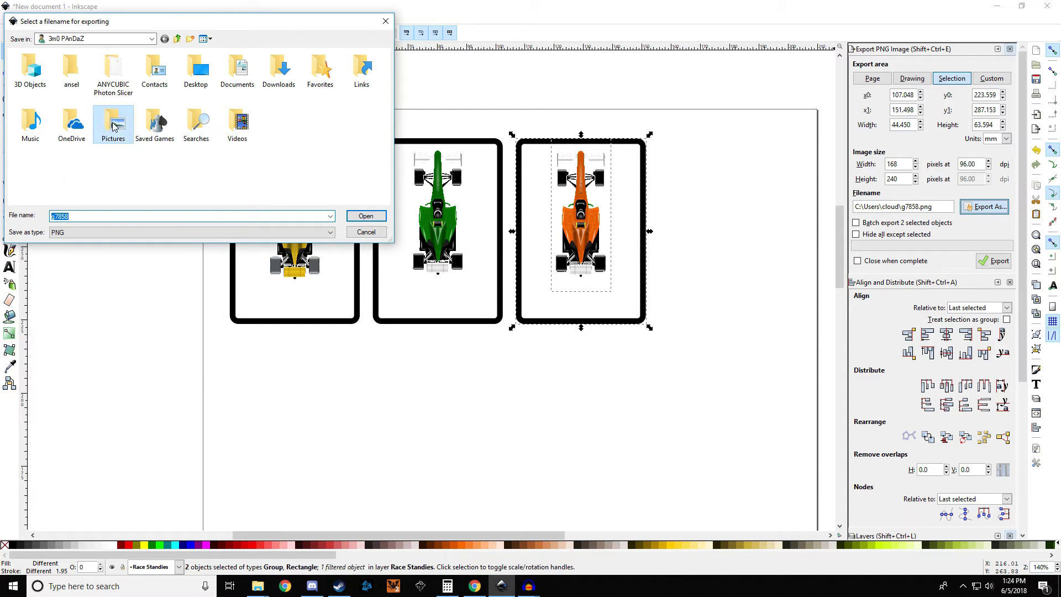
double_click(113, 141)
double_click(59, 87)
scroll(64, 166, down, 1)
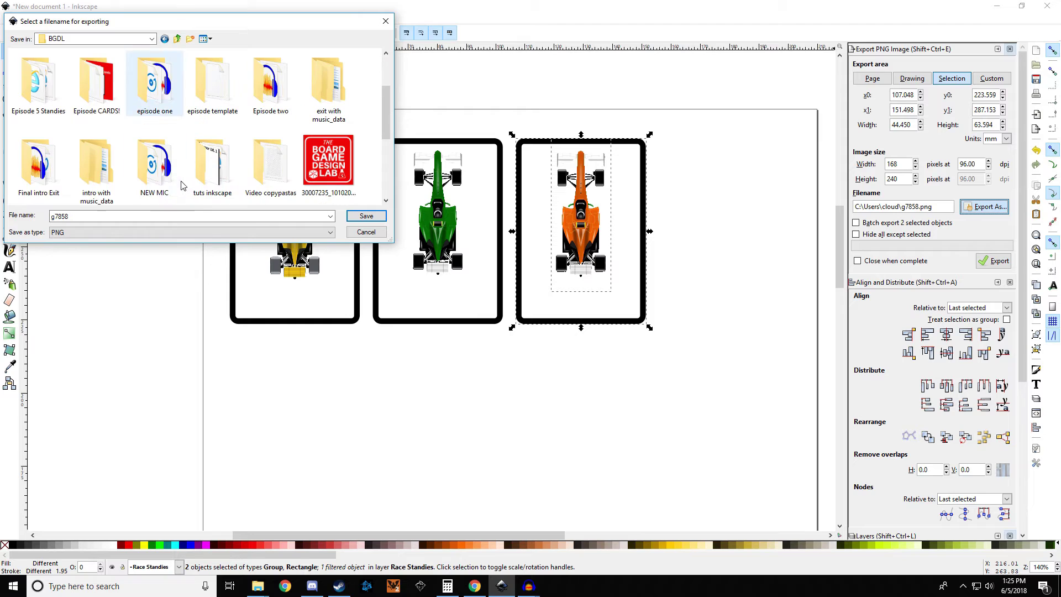
double_click(39, 83)
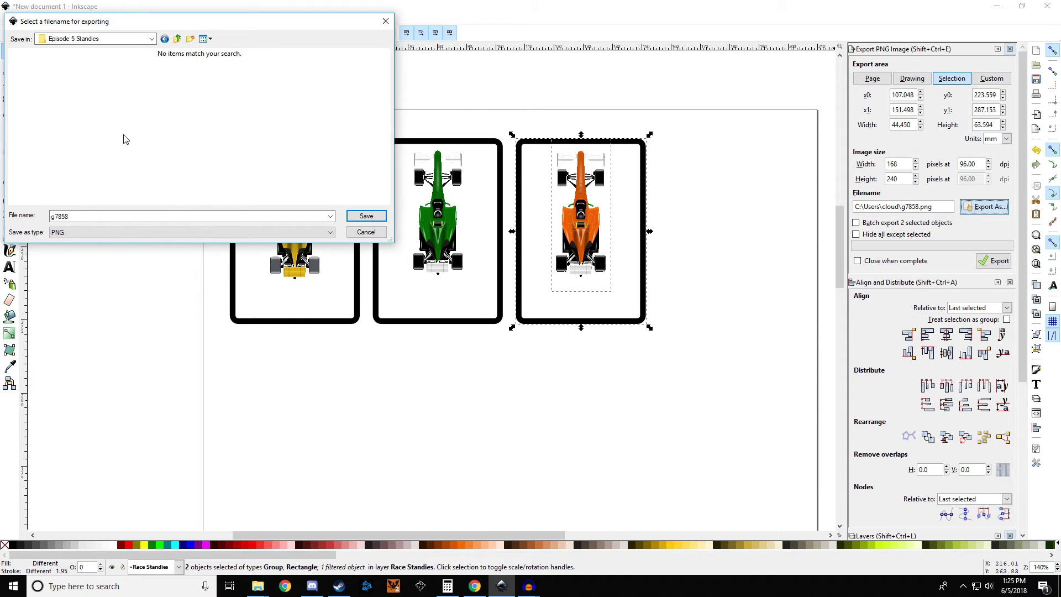
- Name the PNG file "Orange racer" and export the orange car card
double_click(97, 216)
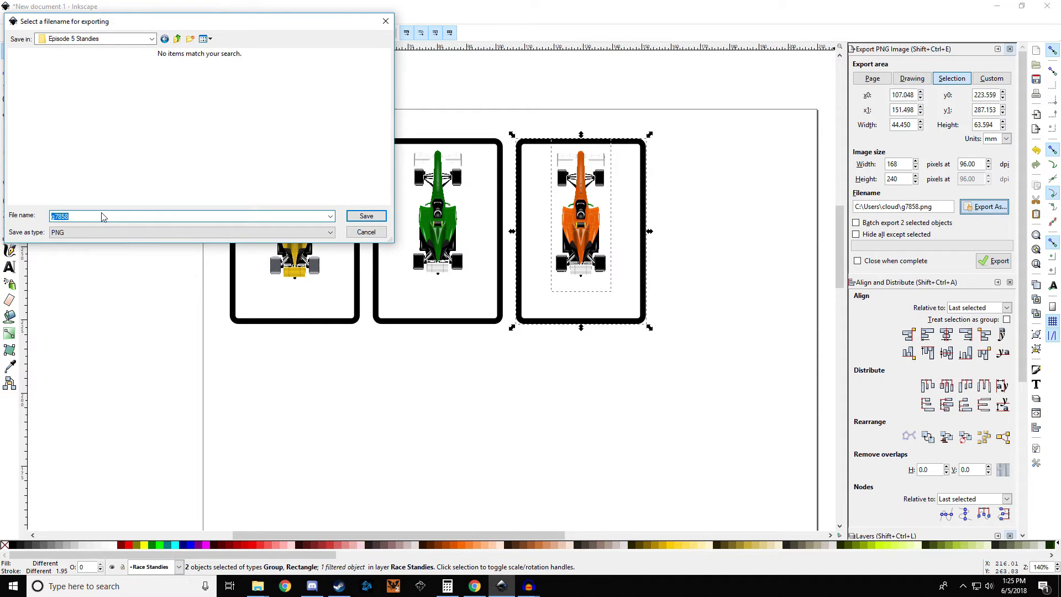
text(Or)
text(ange racer)
key(Return)
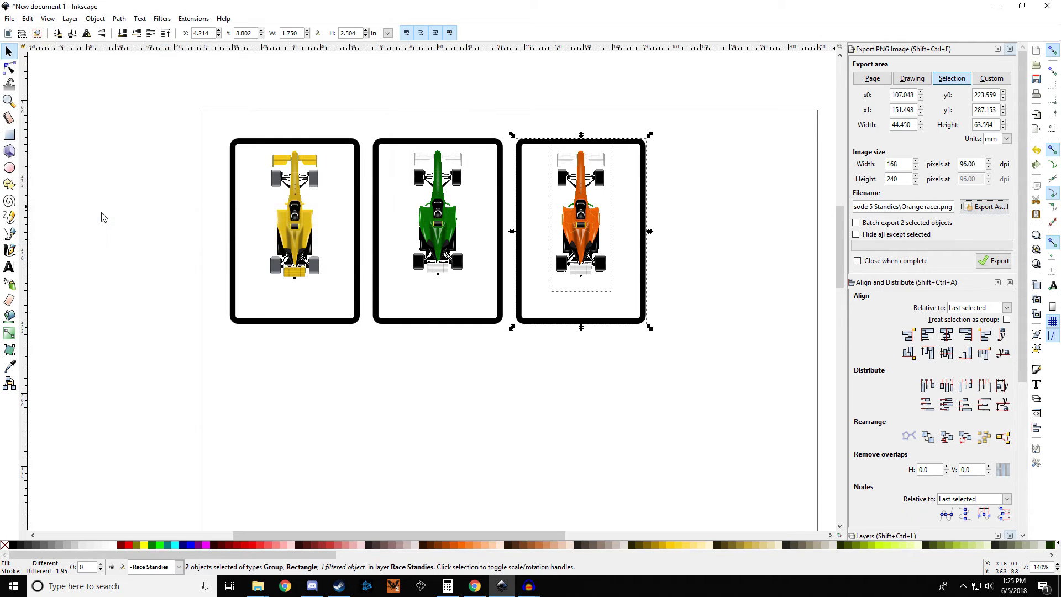
click(989, 264)
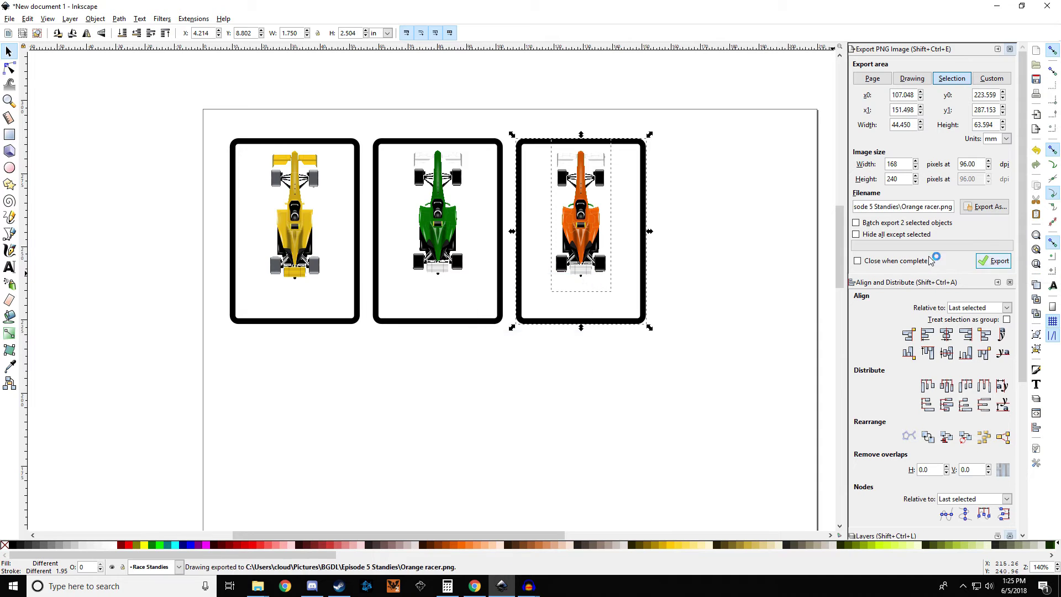
- Select the second card with its green car and choose Pictures\BGDL\Episode 5 Standies as its PNG export folder
click(715, 277)
drag(362, 119, 510, 348)
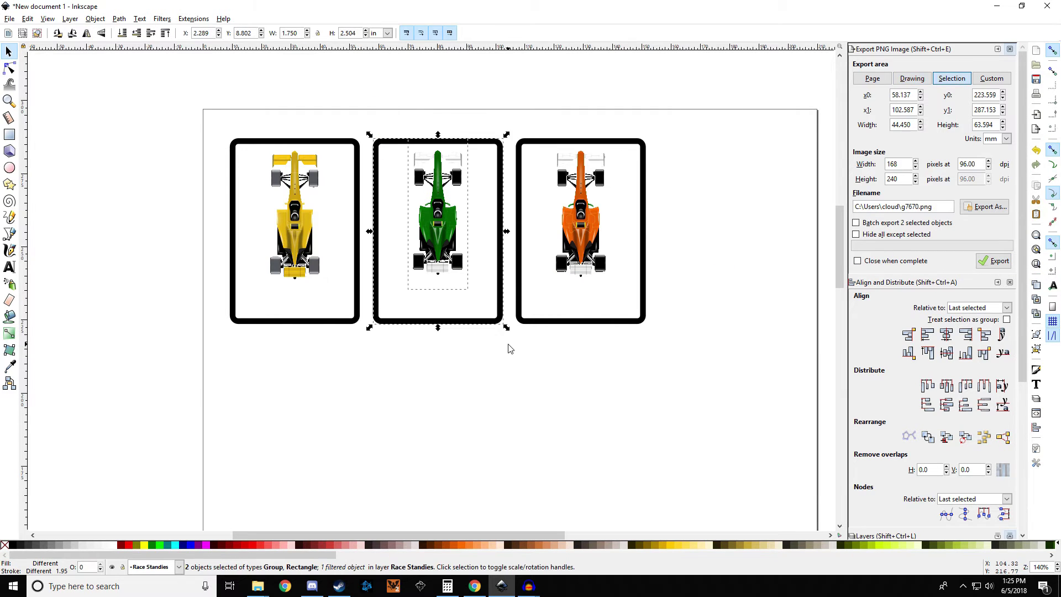
click(984, 207)
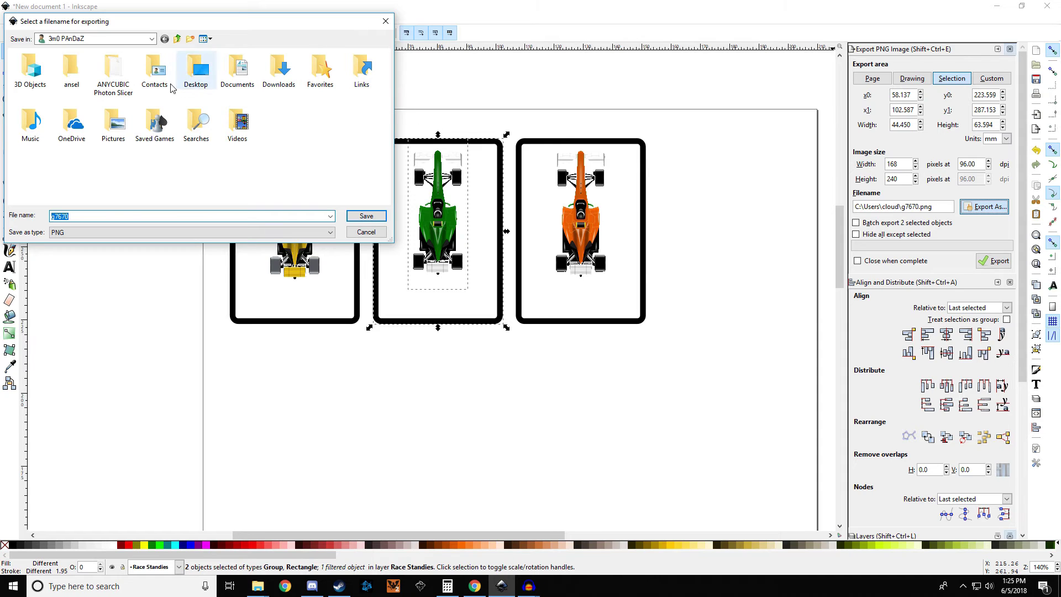
double_click(117, 123)
double_click(38, 83)
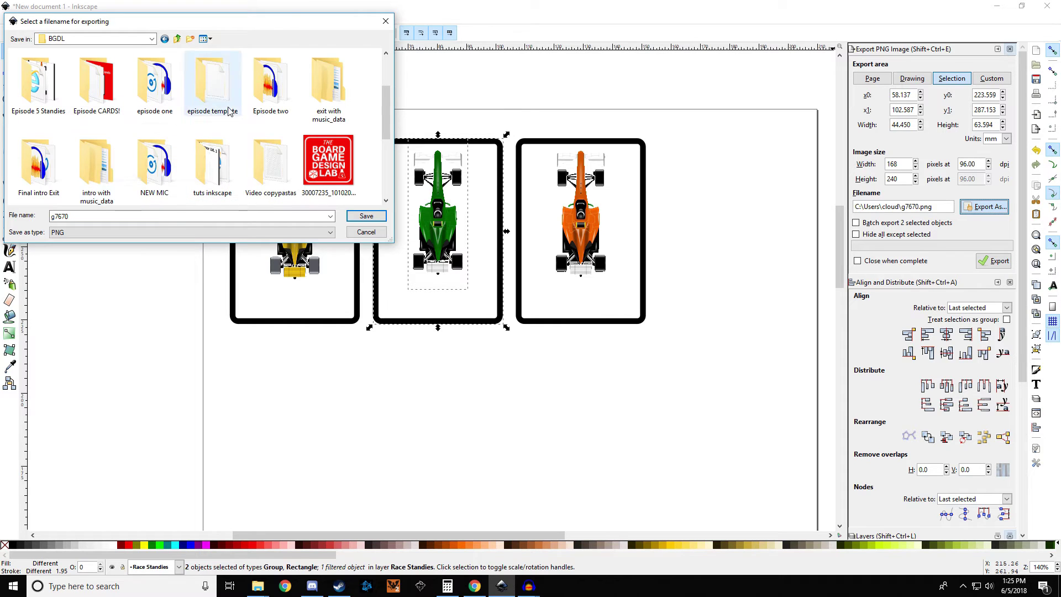
scroll(99, 150, up, 1)
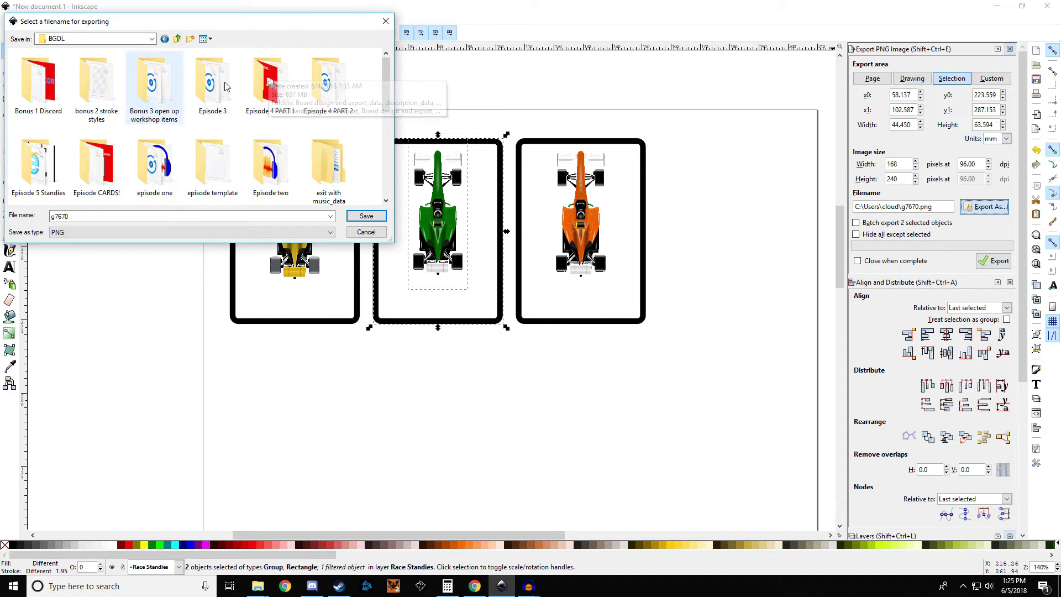
scroll(271, 171, down, 1)
scroll(269, 203, down, 1)
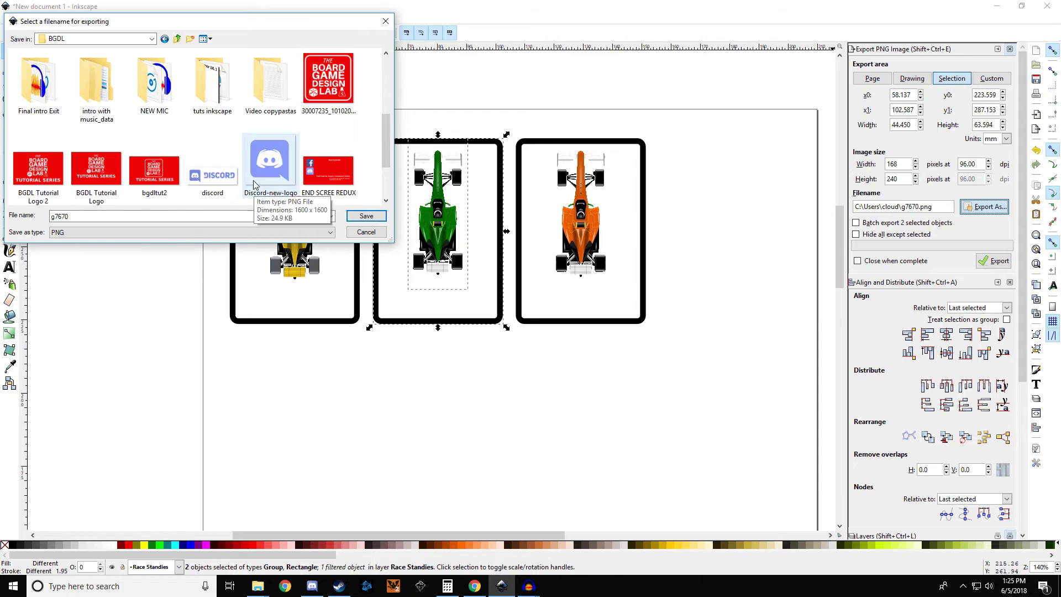
scroll(260, 166, up, 2)
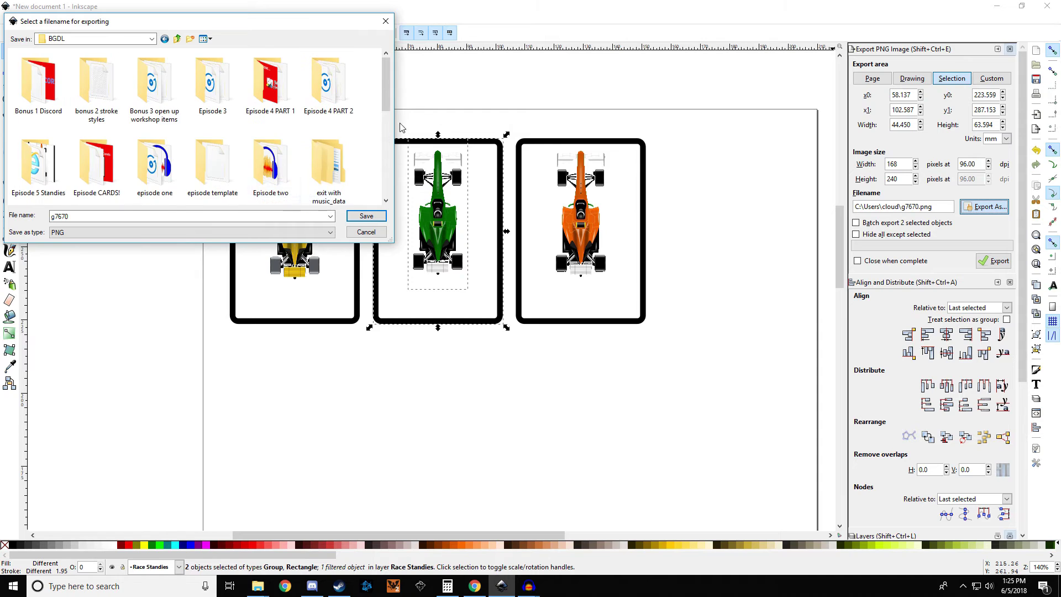
double_click(41, 167)
- Name the PNG file "Green Racer" and export the green car card
double_click(119, 217)
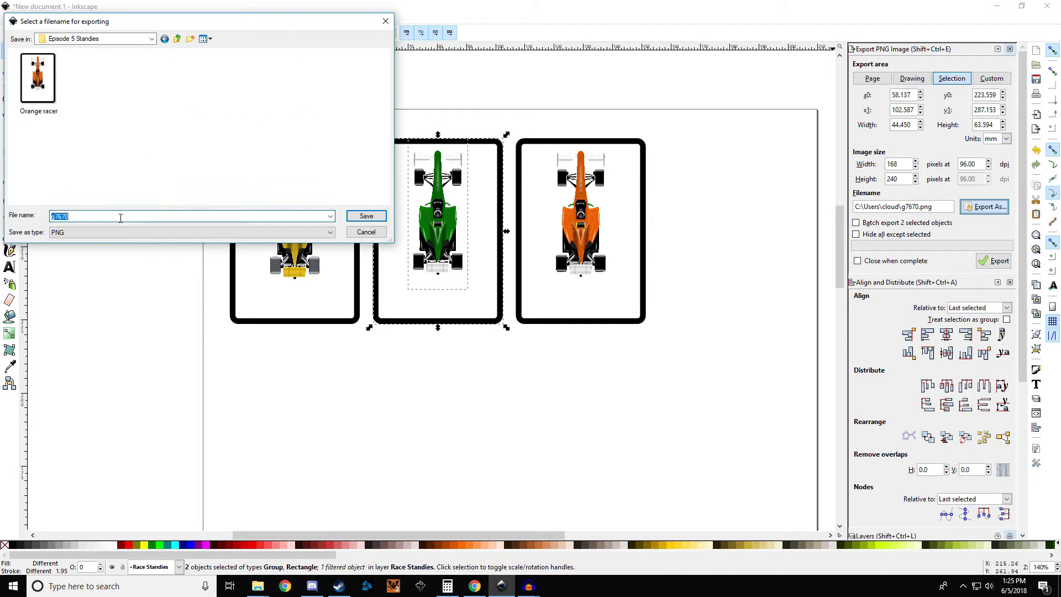
text(Green Racer)
key(Return)
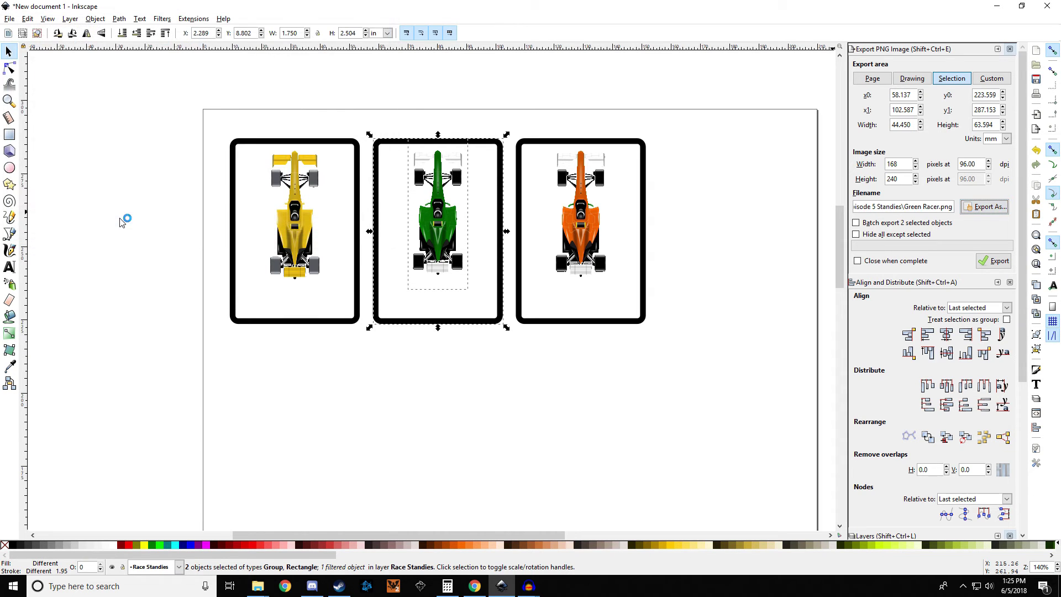
click(995, 260)
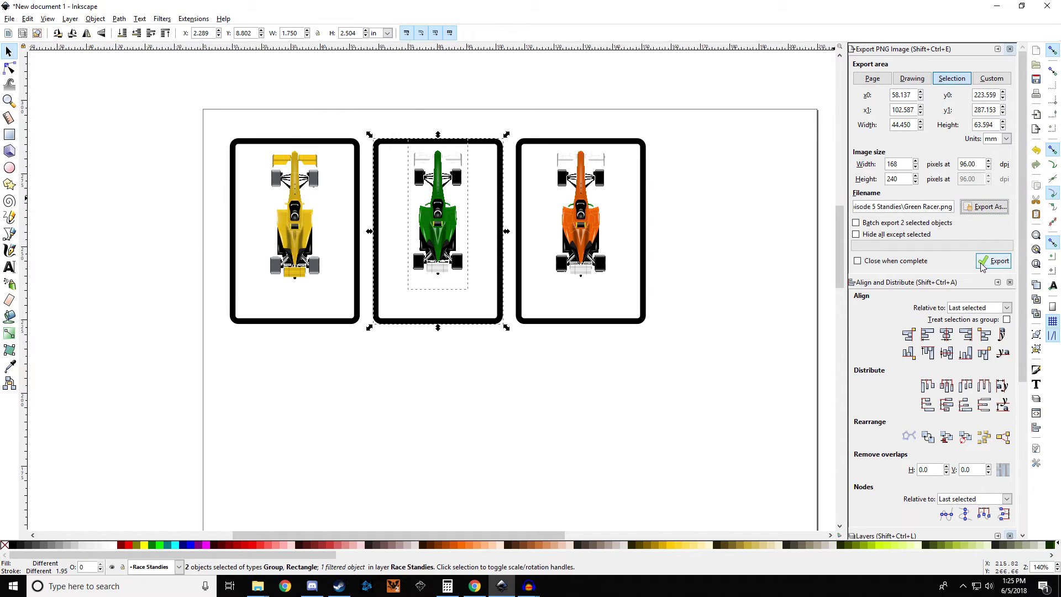
- Export the first card with its yellow car as the PNG "Yellow Racer" in Pictures\BGDL\Episode 5 Standies
drag(213, 116, 365, 365)
click(985, 206)
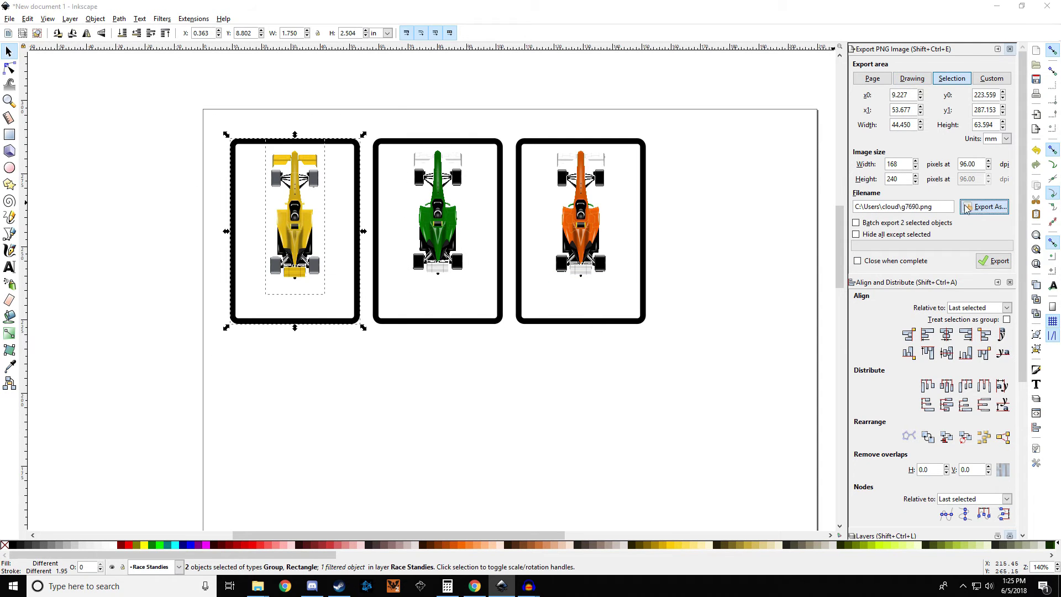
double_click(110, 125)
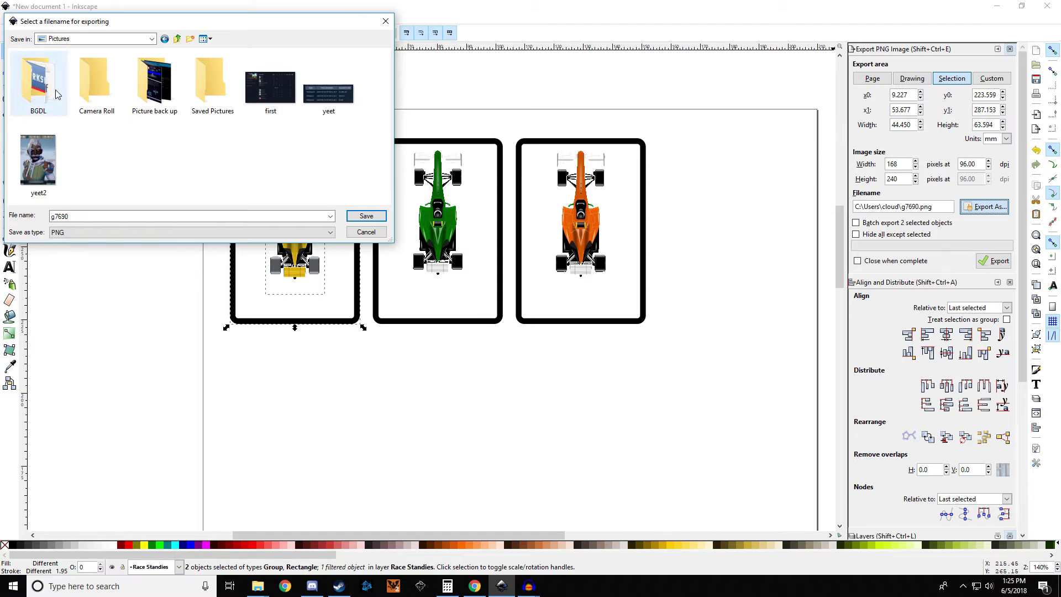
double_click(25, 82)
double_click(44, 172)
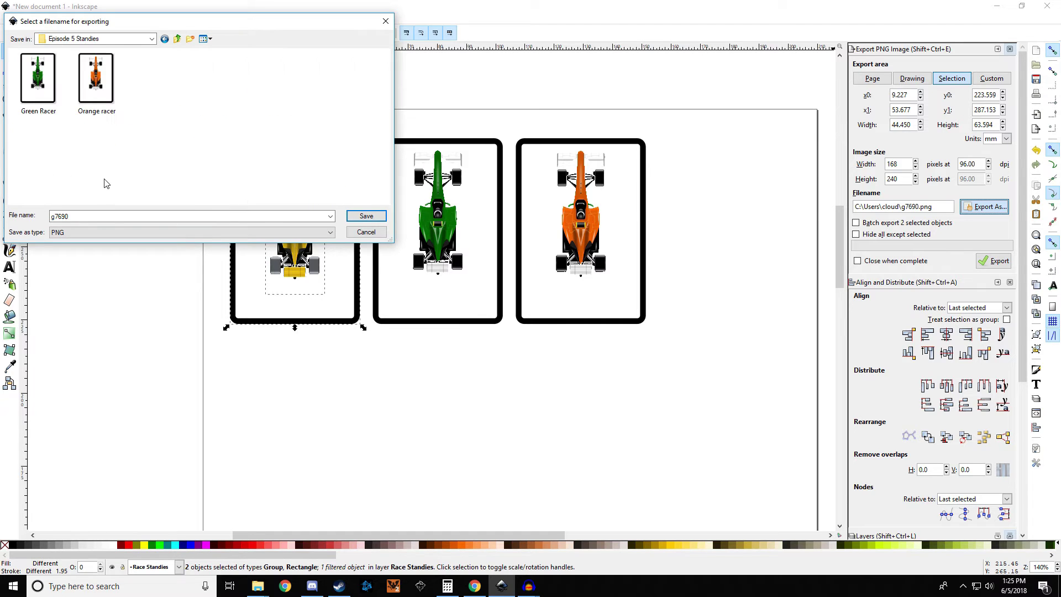
double_click(110, 216)
text(Yellow Racer)
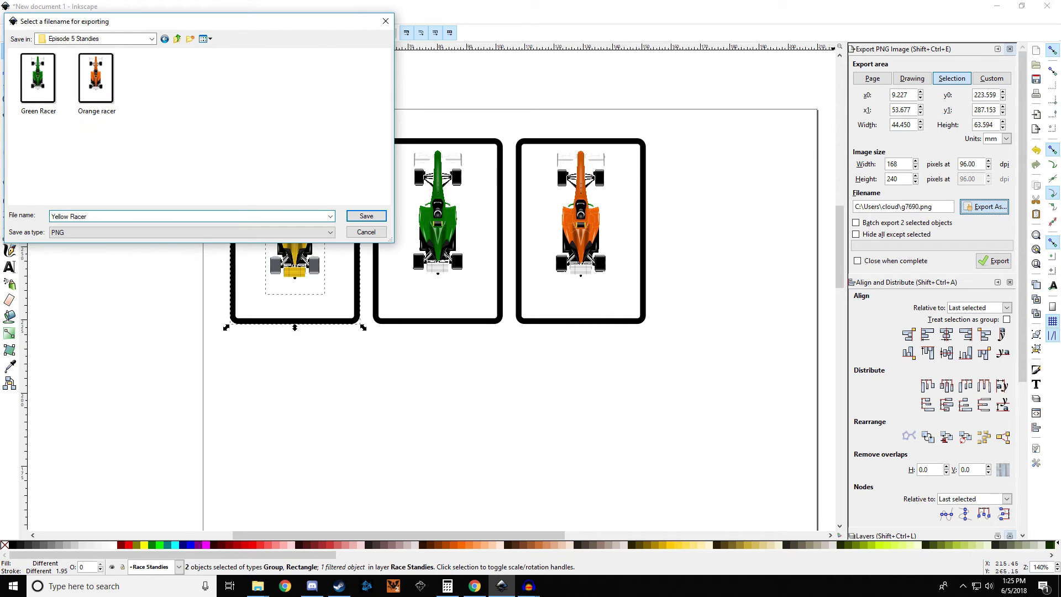
key(Return)
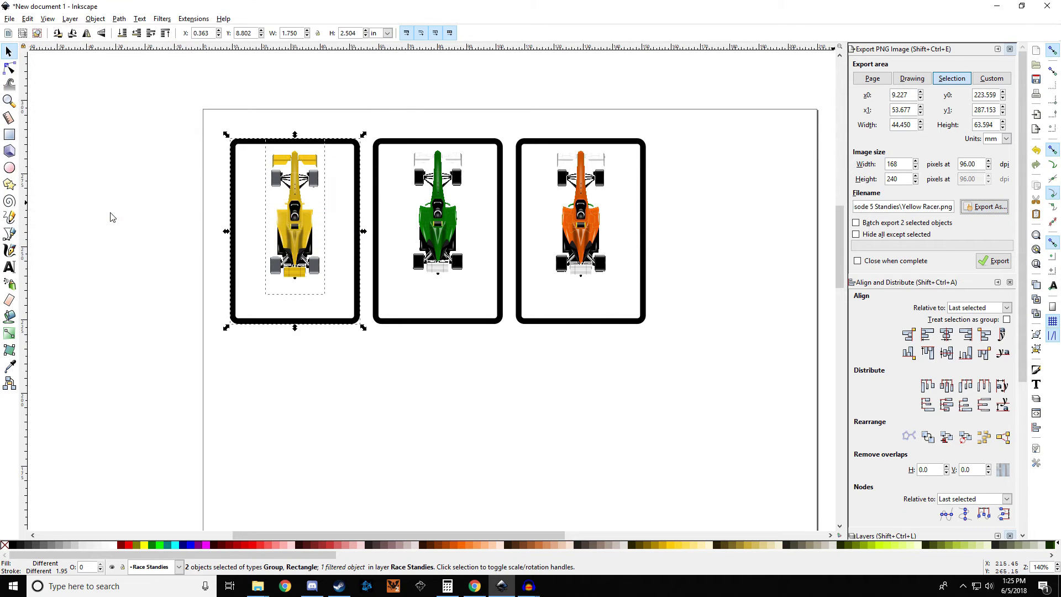
click(1000, 262)
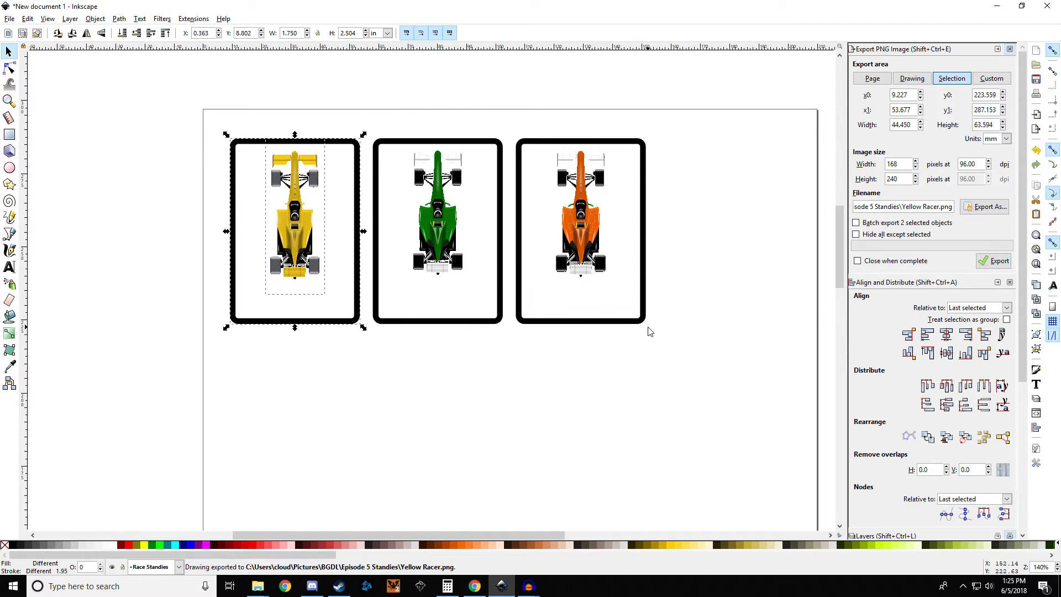
click(732, 307)
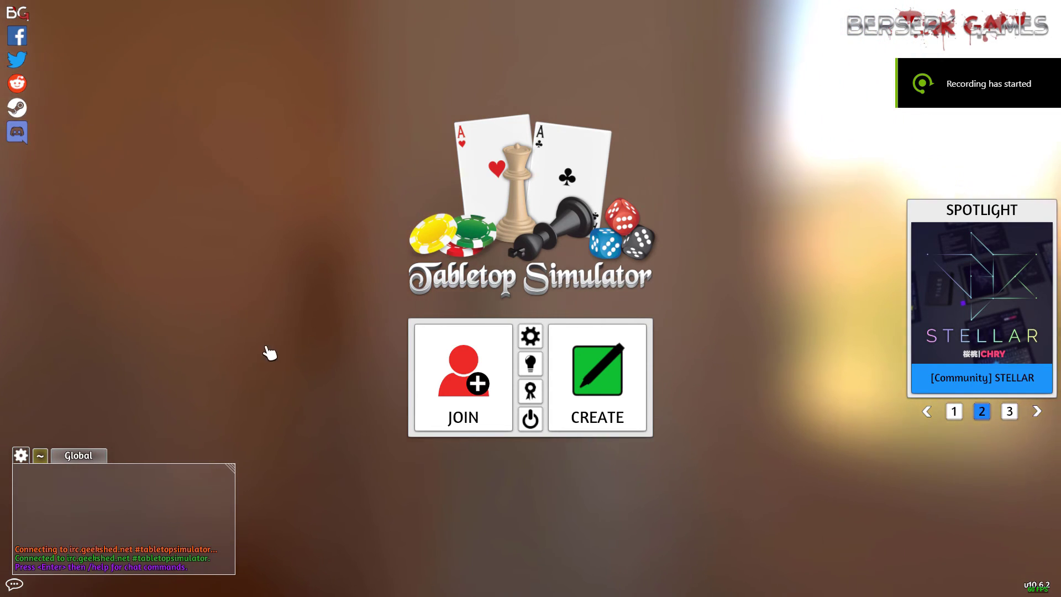
- Switch to Tabletop Simulator, create a singleplayer game and load the Workshop game "BDGL RACE GAME TUT V1"
click(599, 386)
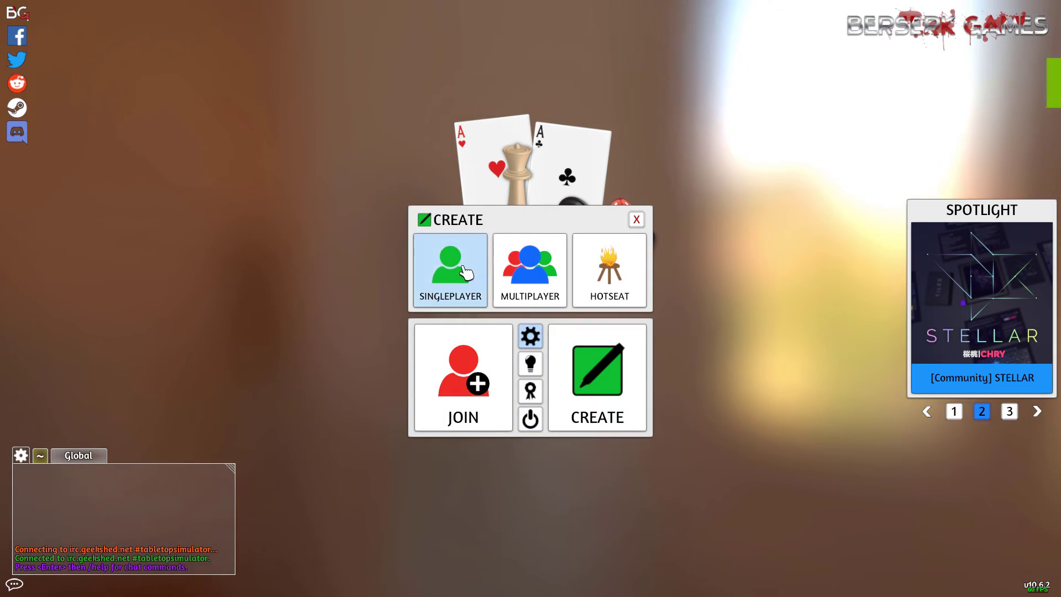
click(468, 281)
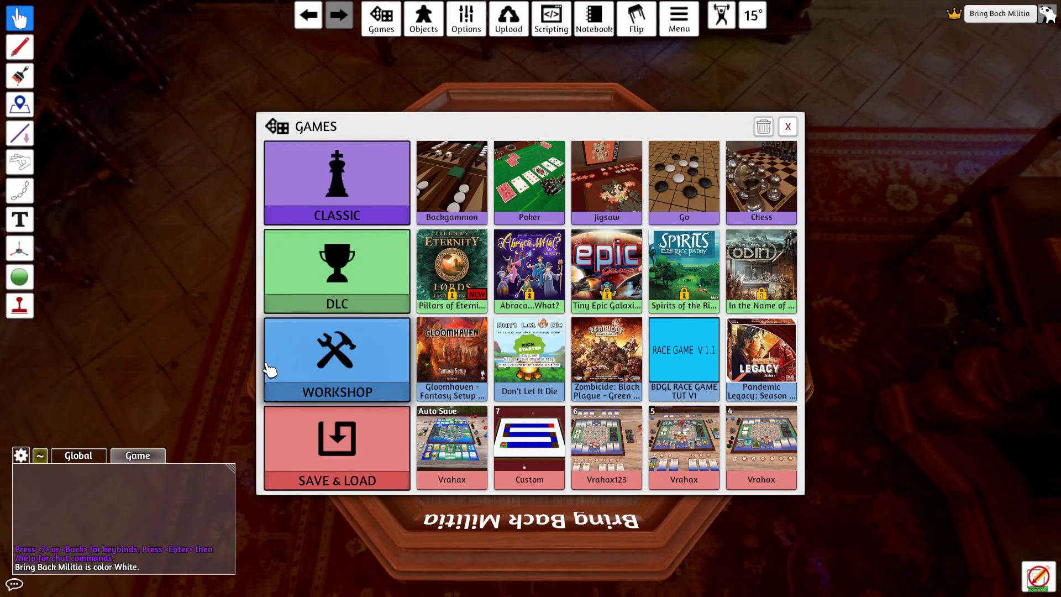
click(356, 376)
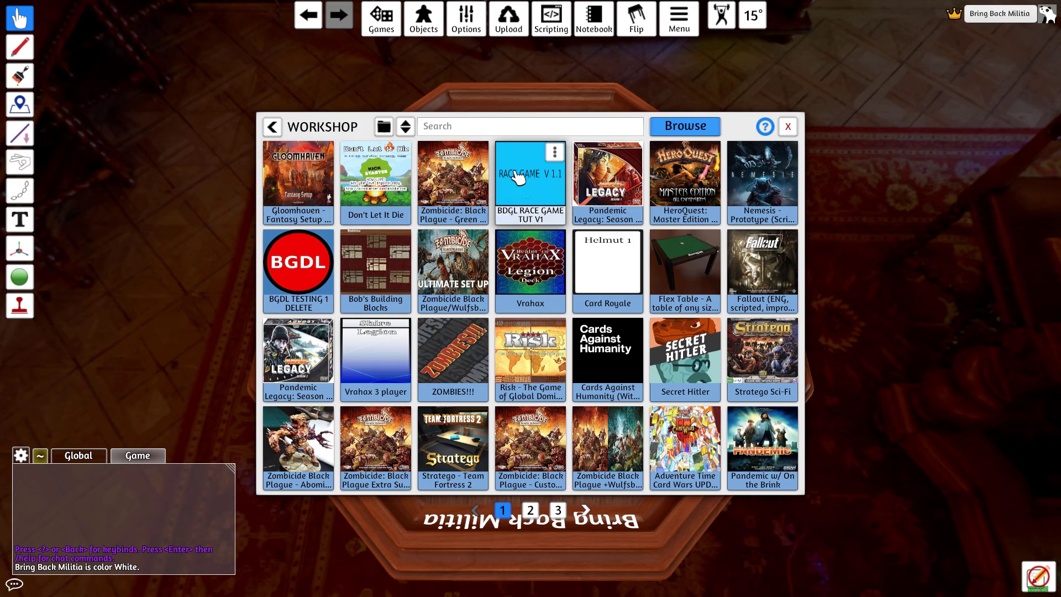
click(527, 192)
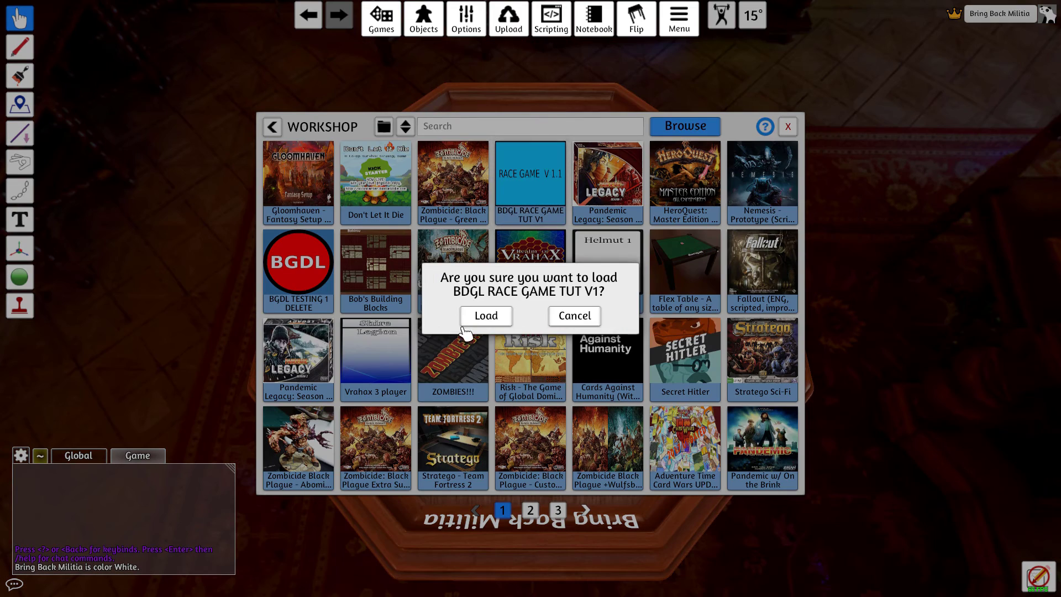
click(485, 319)
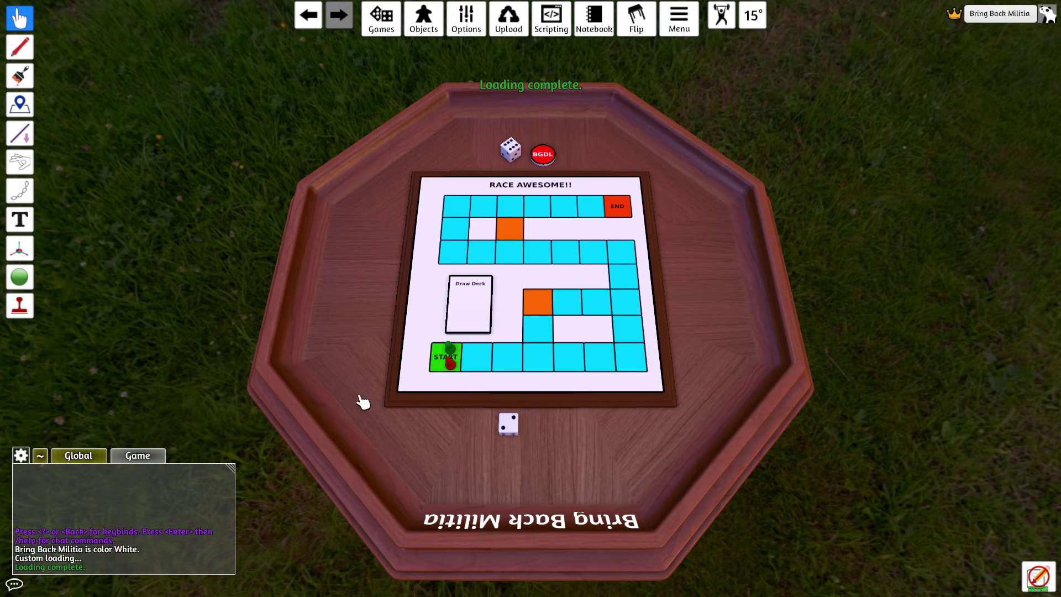
- Move the green and red pawns off the START space to the board's edge and delete the green pawn
scroll(362, 402, up, 5)
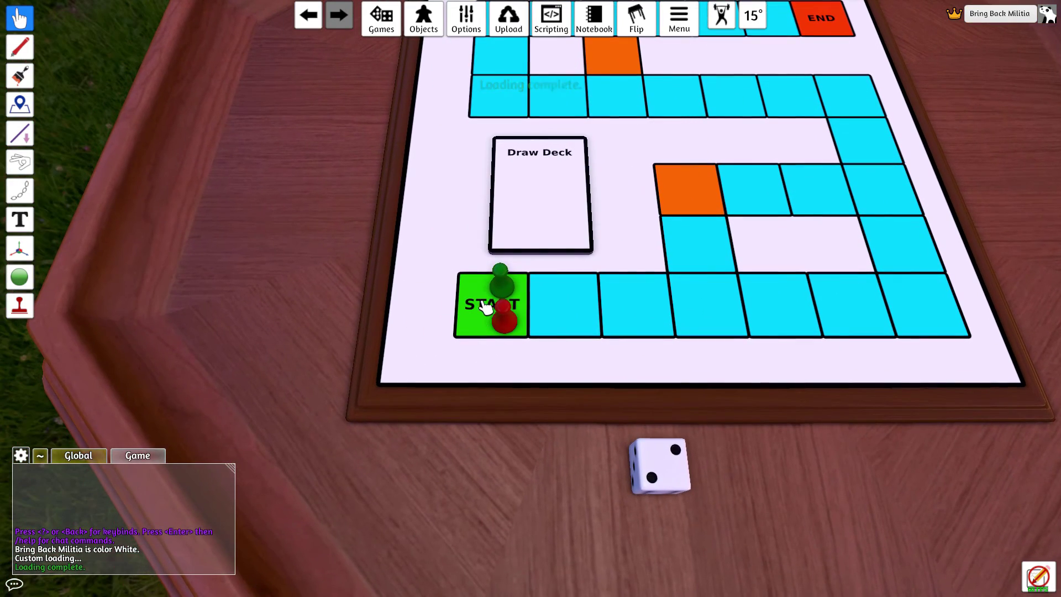
drag(486, 303, 403, 308)
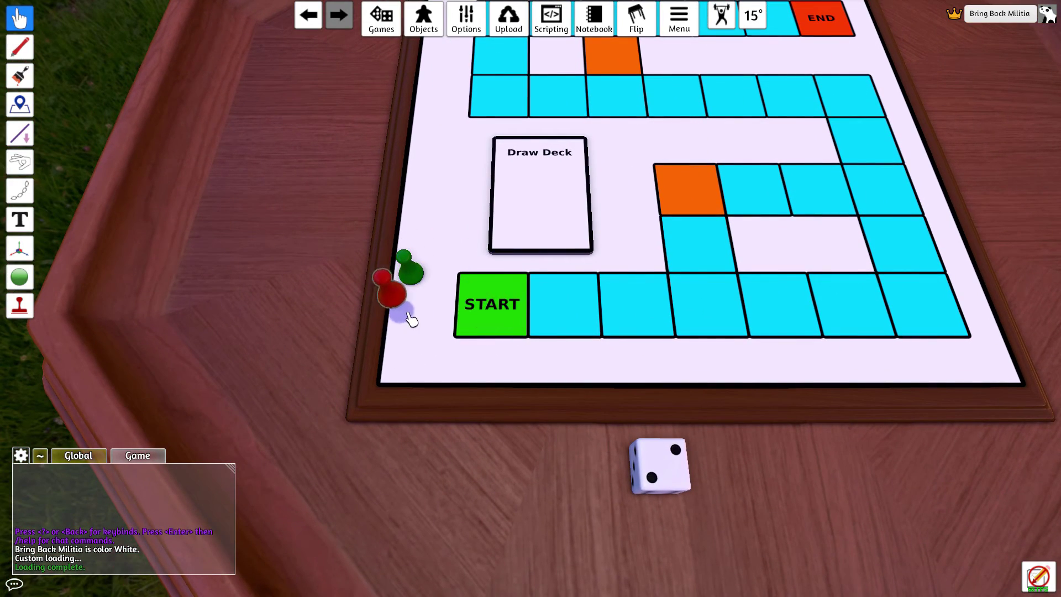
click(419, 271)
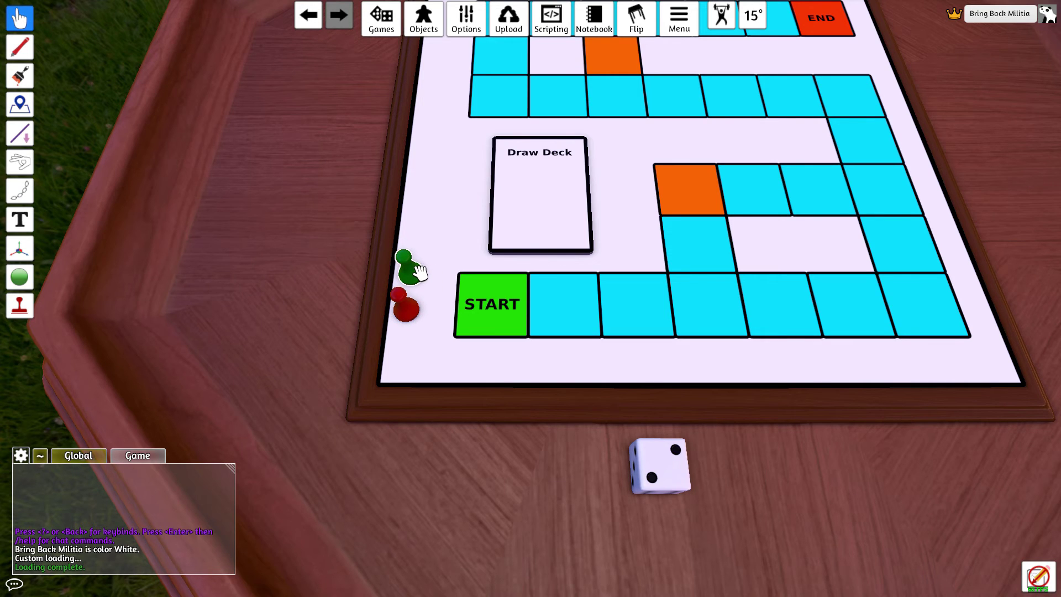
key(Delete)
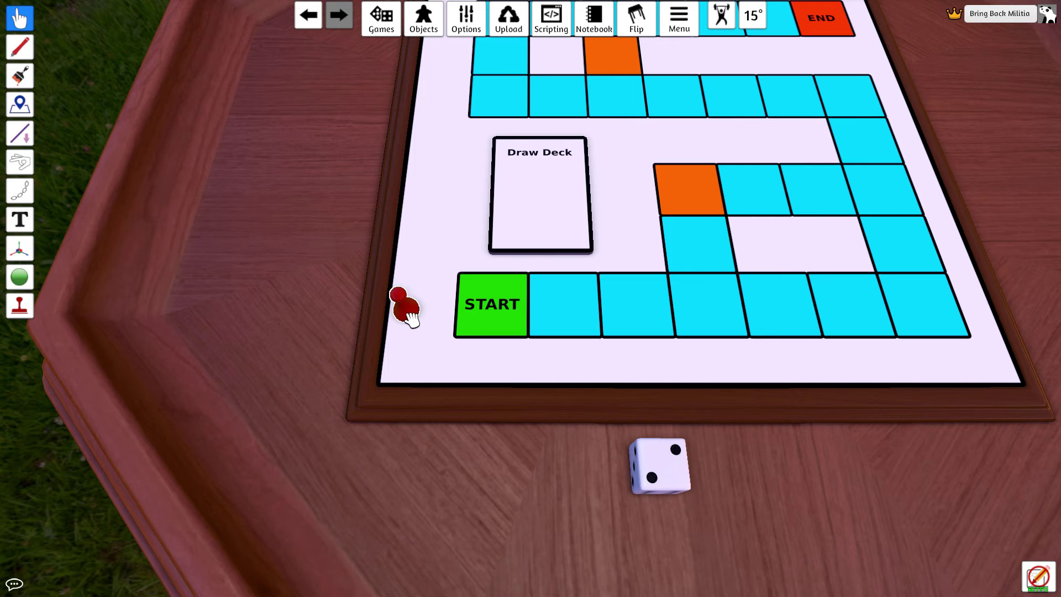
- Delete the red pawn and add a custom figurine to the table
key(Delete)
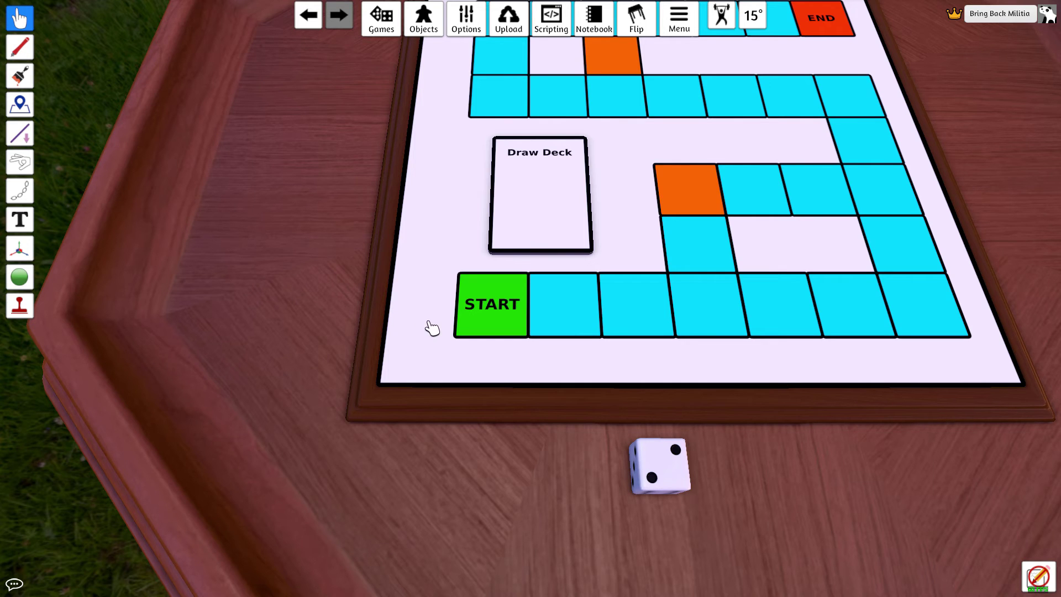
mouse_move(428, 25)
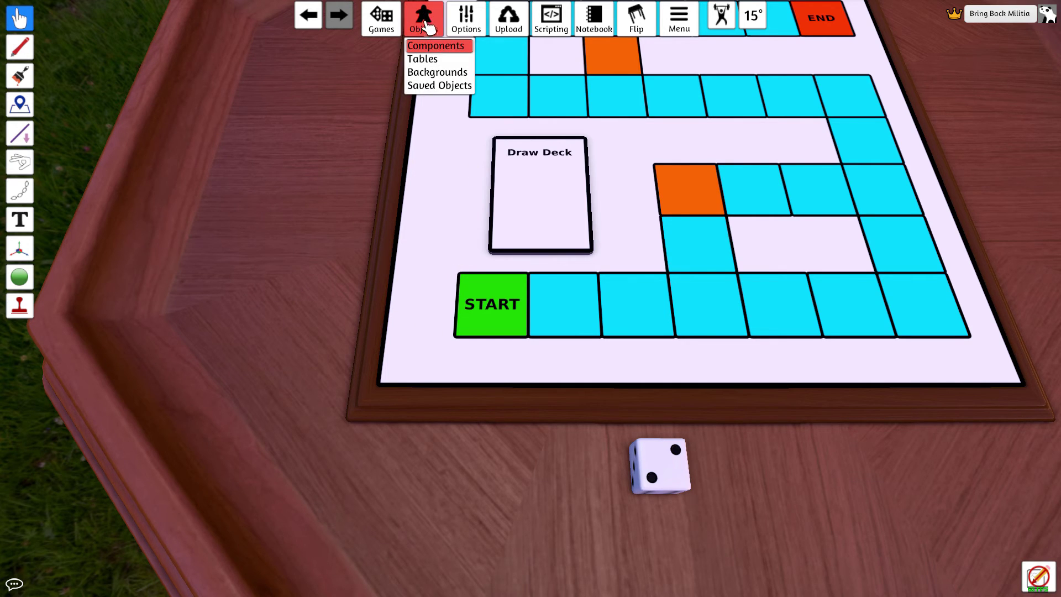
click(441, 47)
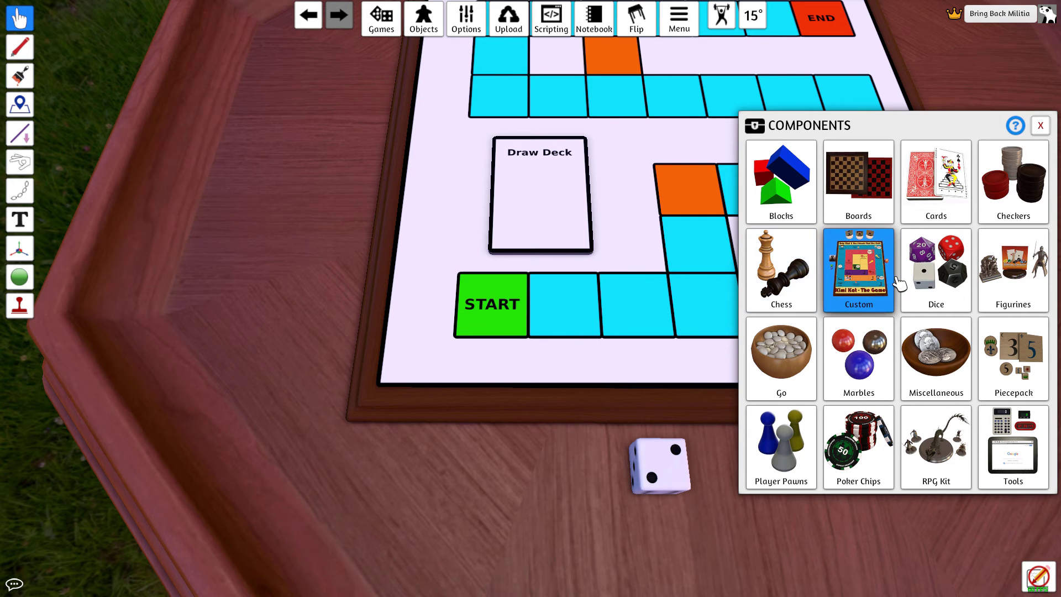
click(881, 283)
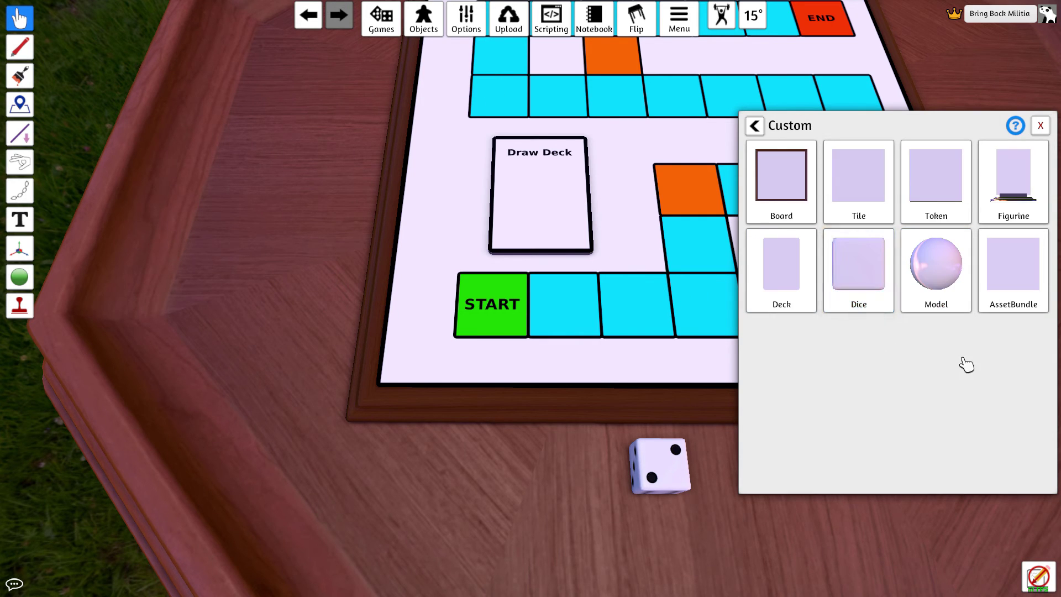
click(1013, 205)
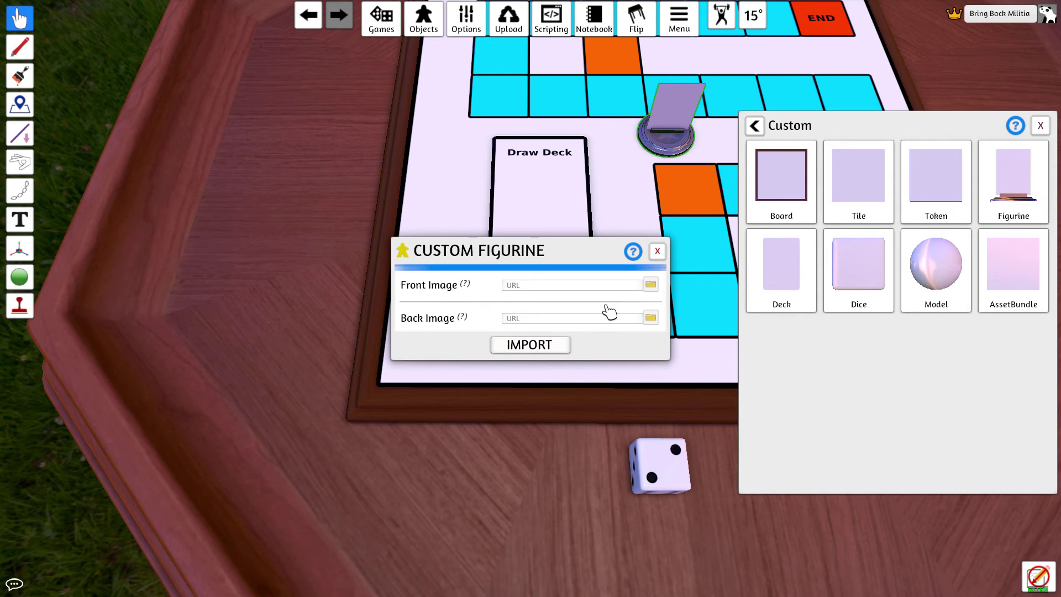
- Load Green Racer.png from Pictures/BGDL/Episode 5 Standies as the figurine's front image, using the Local option
click(650, 284)
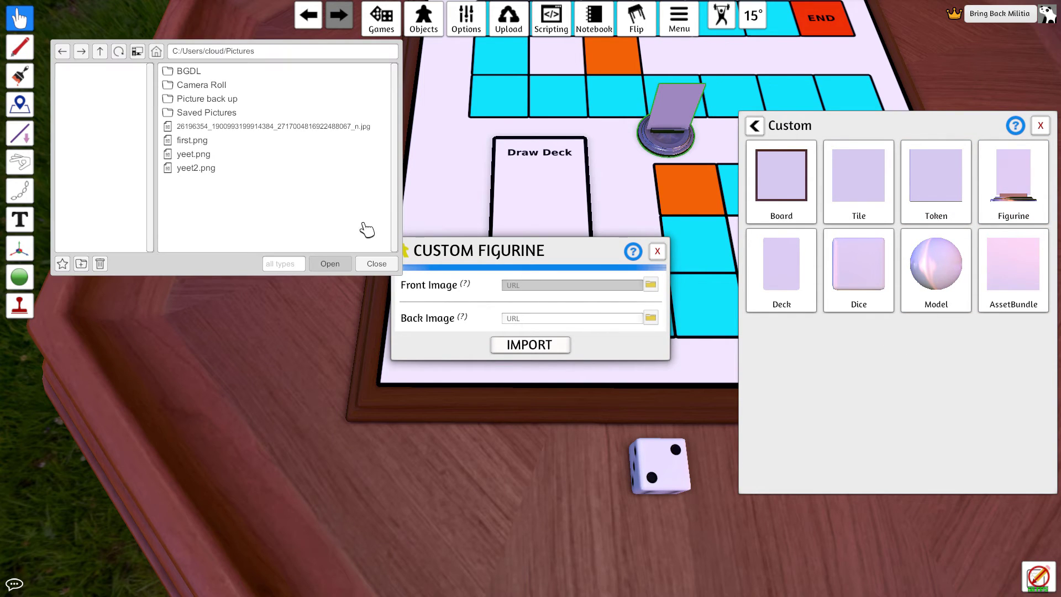
double_click(192, 71)
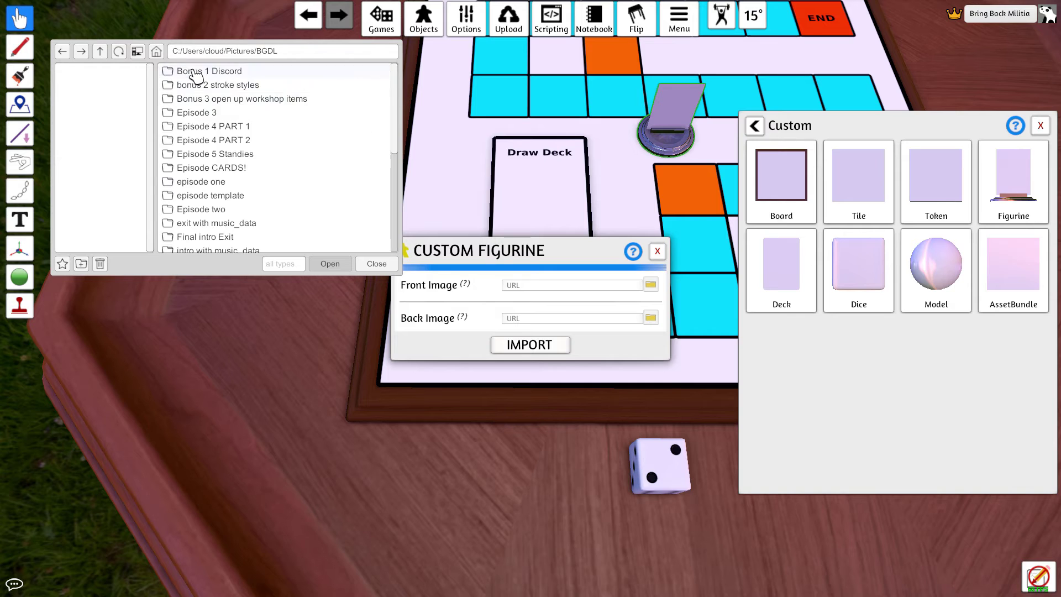
double_click(255, 154)
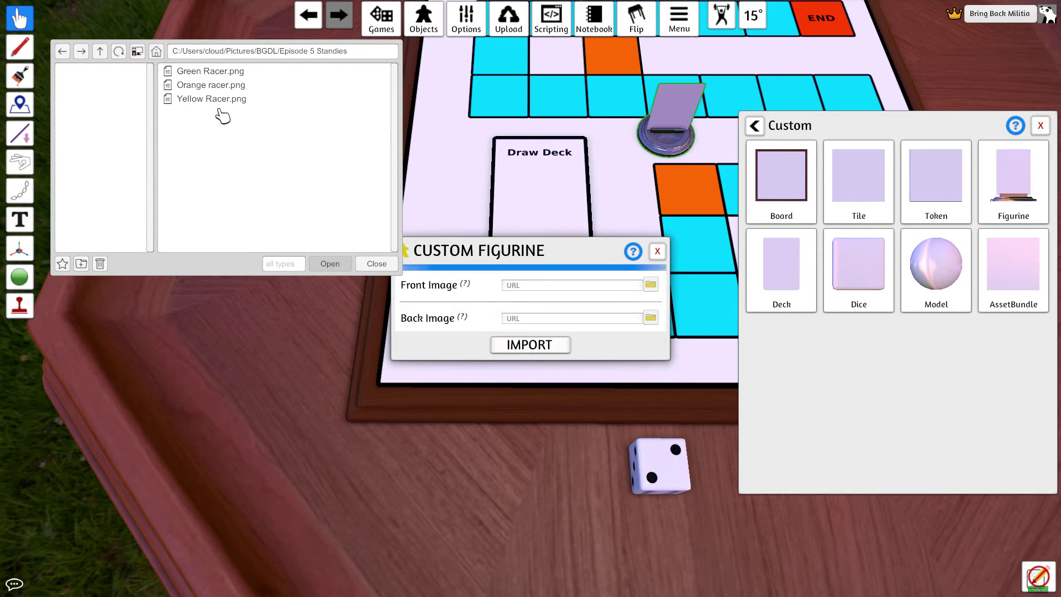
double_click(212, 72)
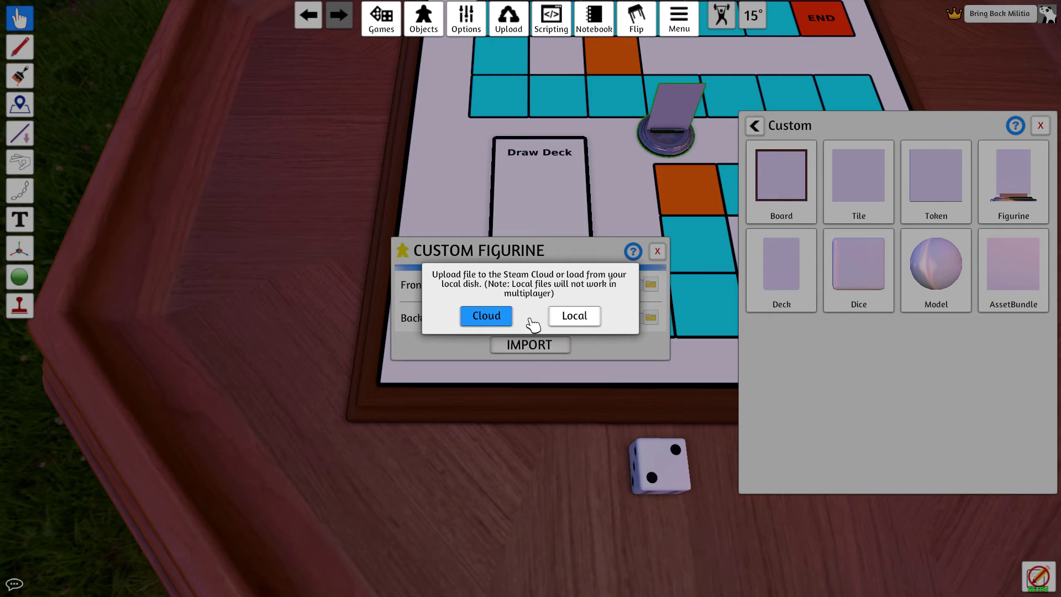
click(573, 320)
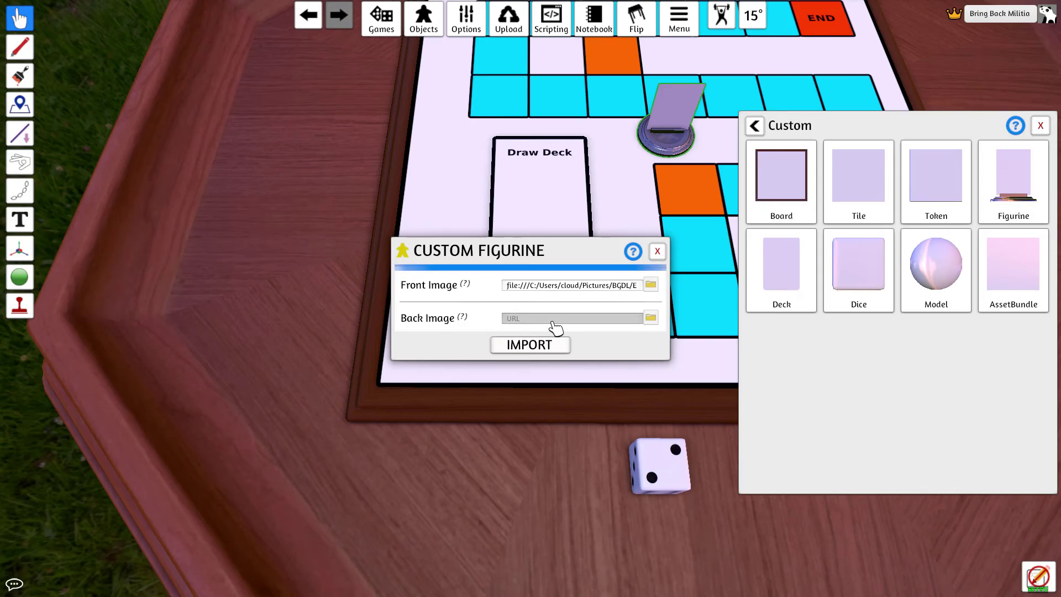
- Reuse the front image's Green Racer.png path for the back image and import the figurine
click(564, 288)
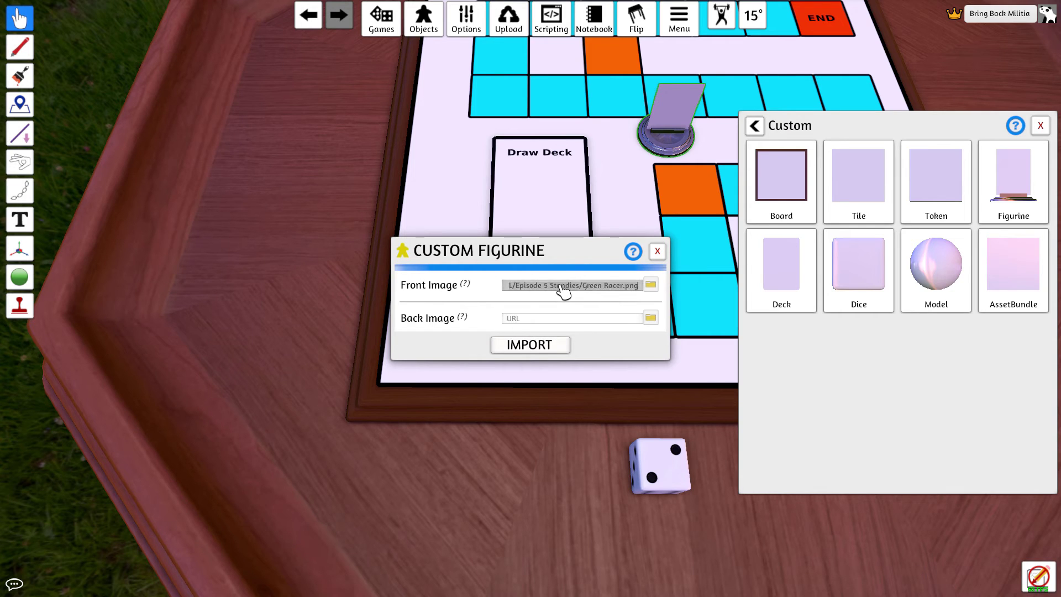
click(547, 320)
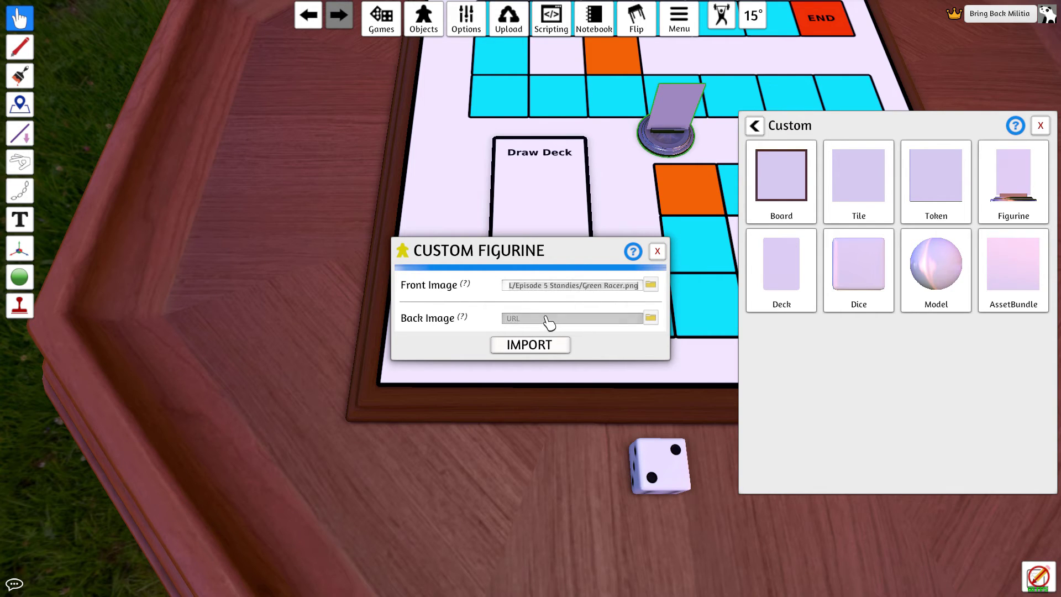
key(ctrl+v)
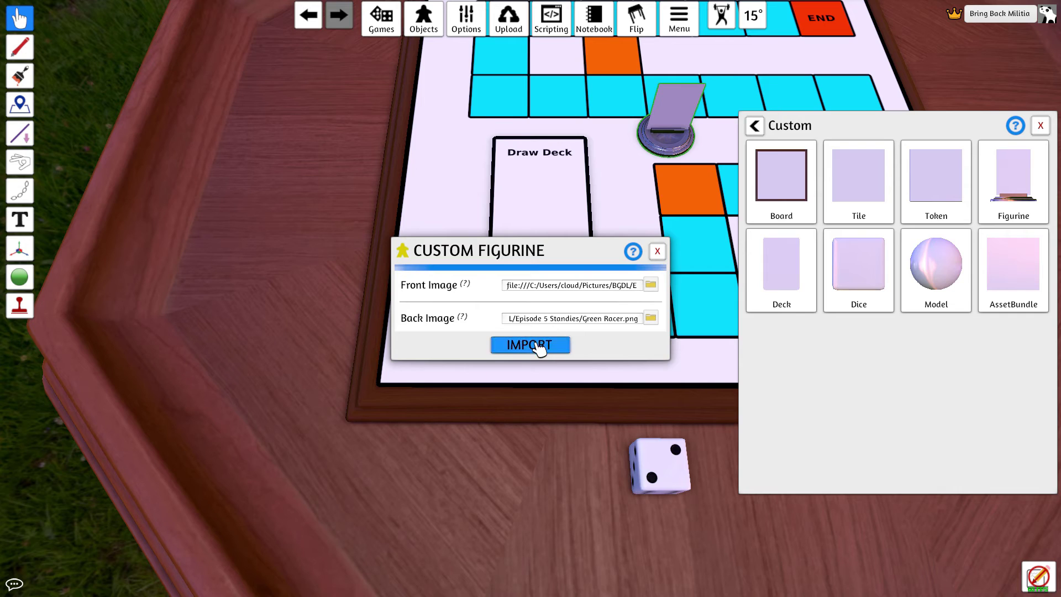
click(539, 346)
- Examine the green car figurine up close to judge its image sharpness
scroll(610, 245, up, 10)
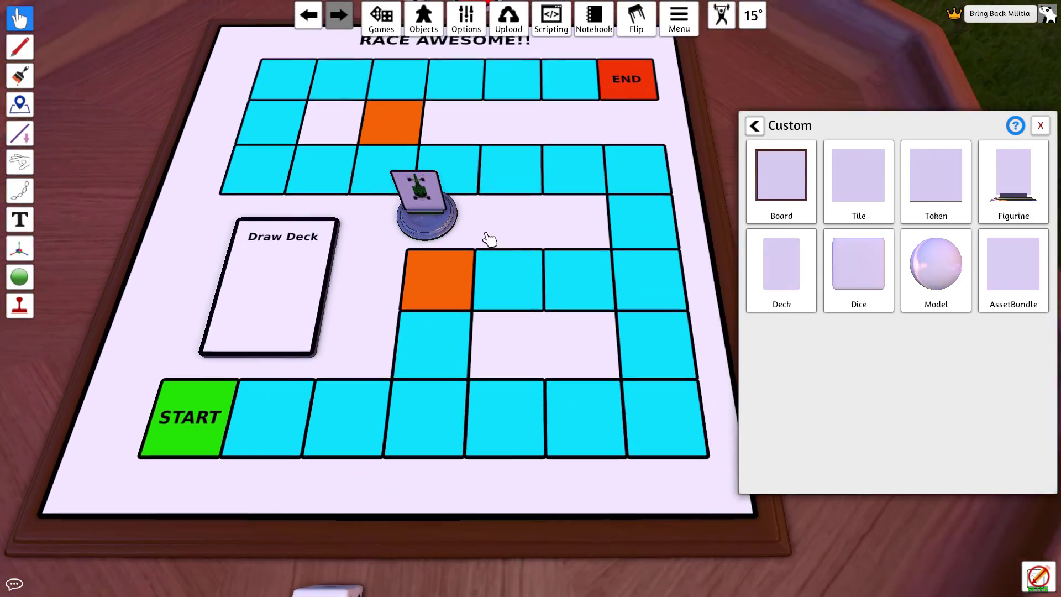
scroll(632, 301, up, 5)
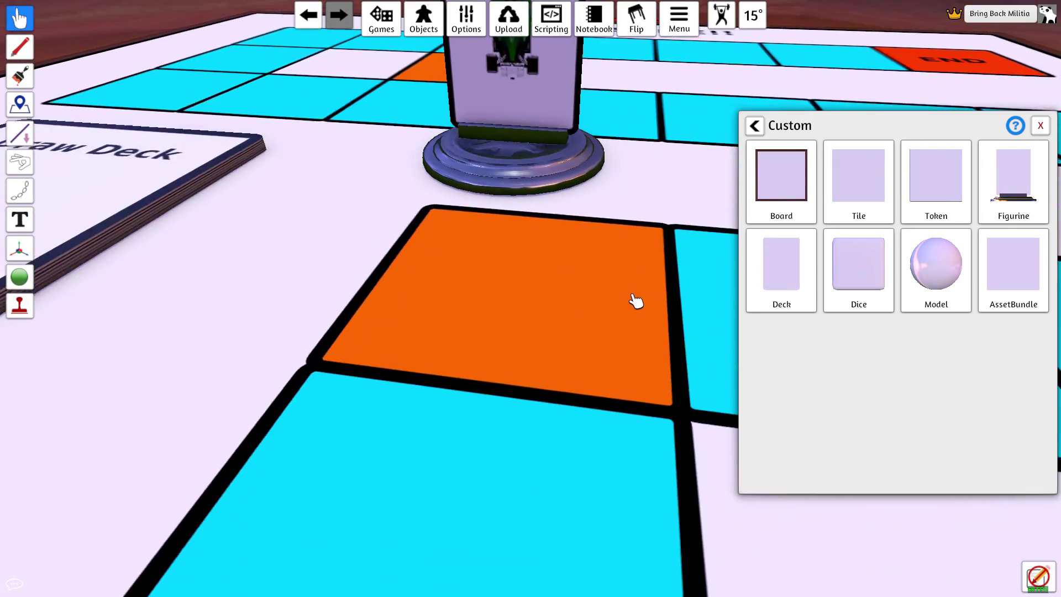
scroll(666, 347, down, 5)
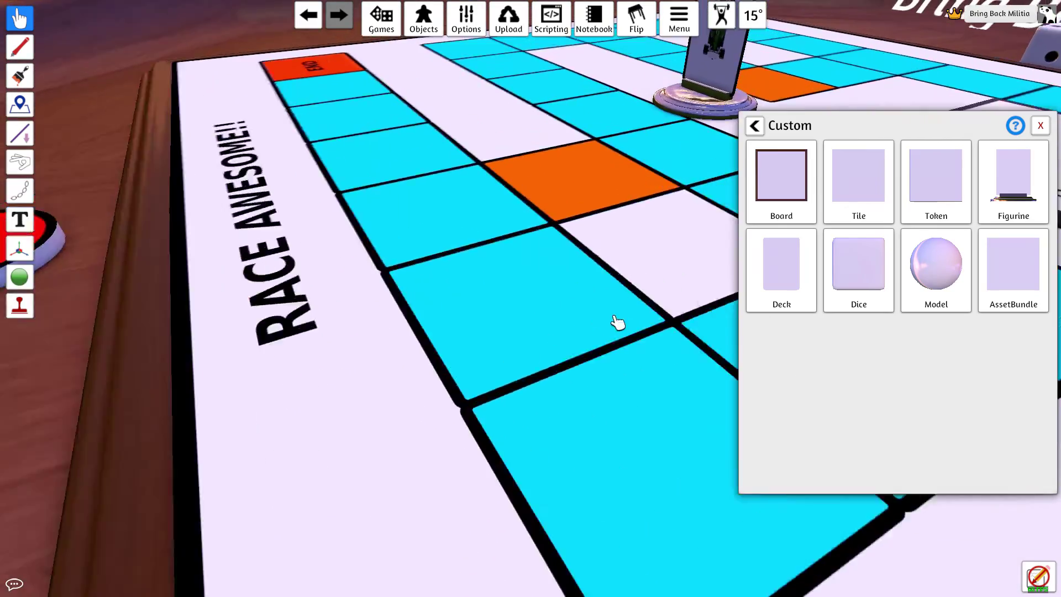
drag(614, 316, 500, 401)
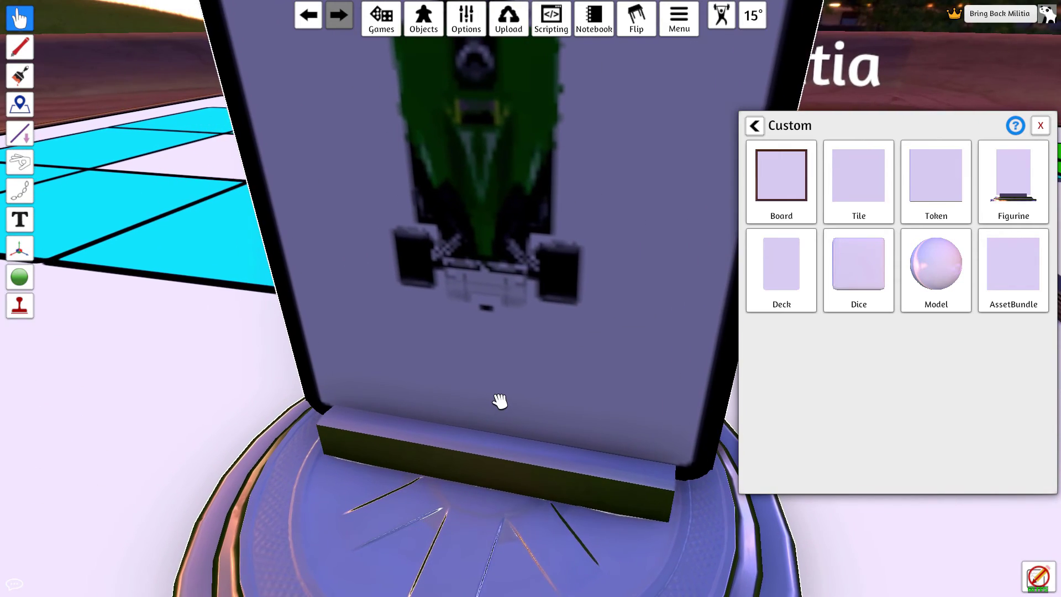
scroll(500, 409, down, 5)
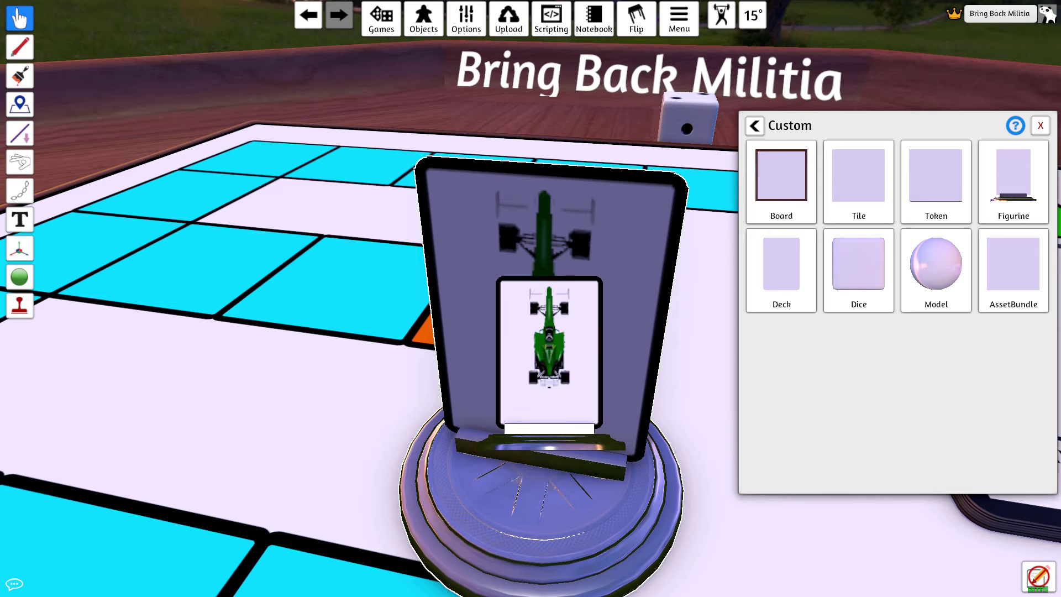
- Switch to the Inkscape document containing the three race car cards
key(alt+Tab)
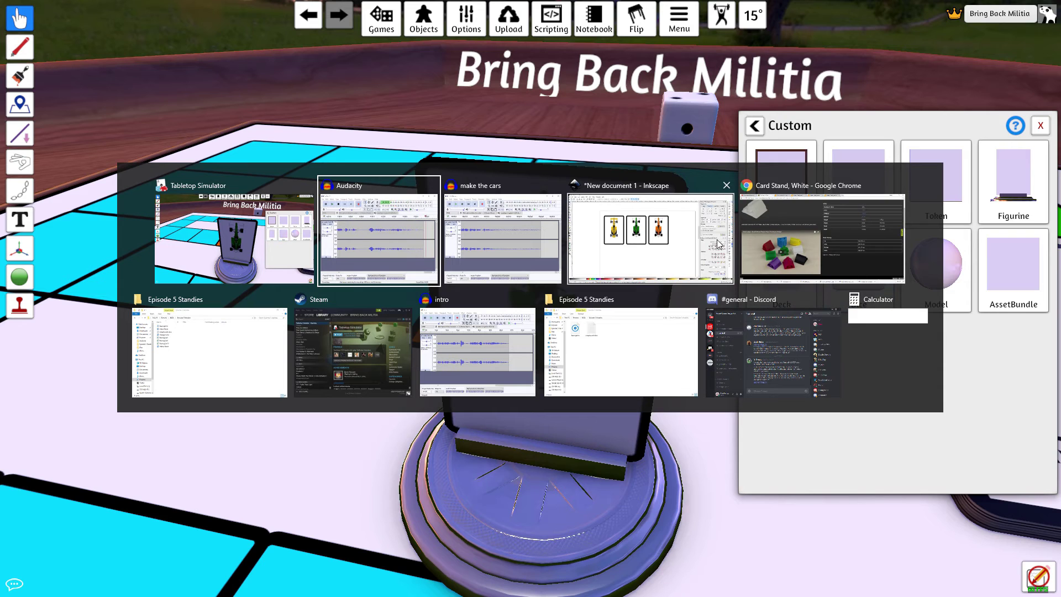
click(652, 260)
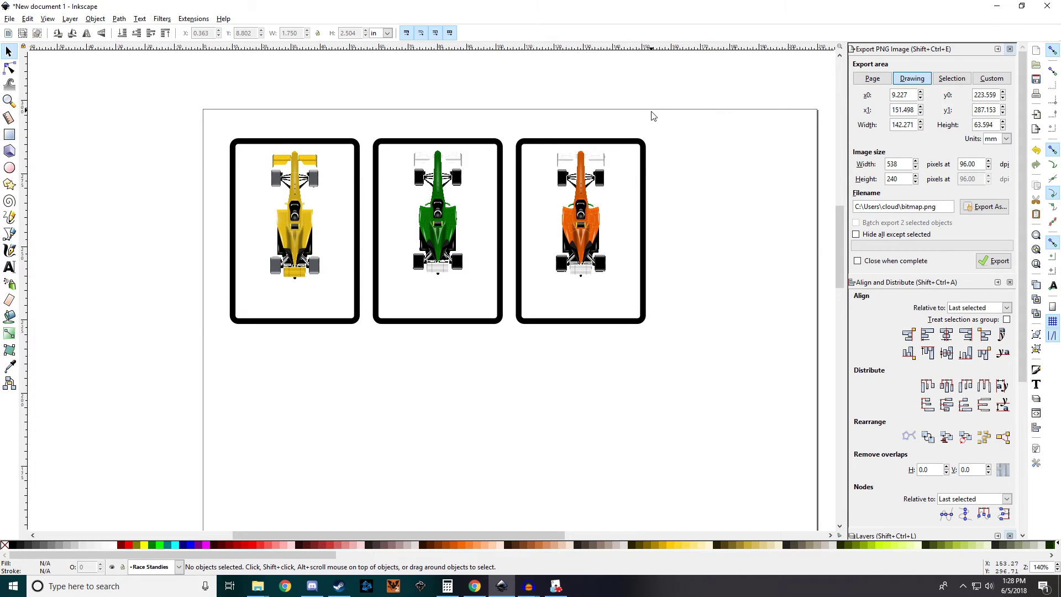
drag(683, 114, 509, 363)
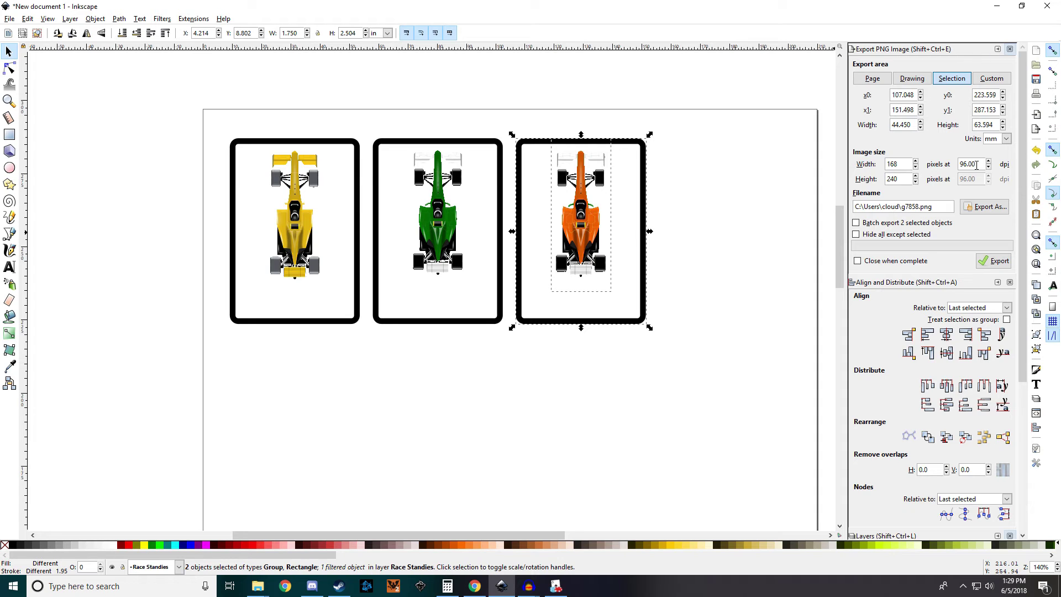
double_click(975, 165)
text(300)
click(727, 164)
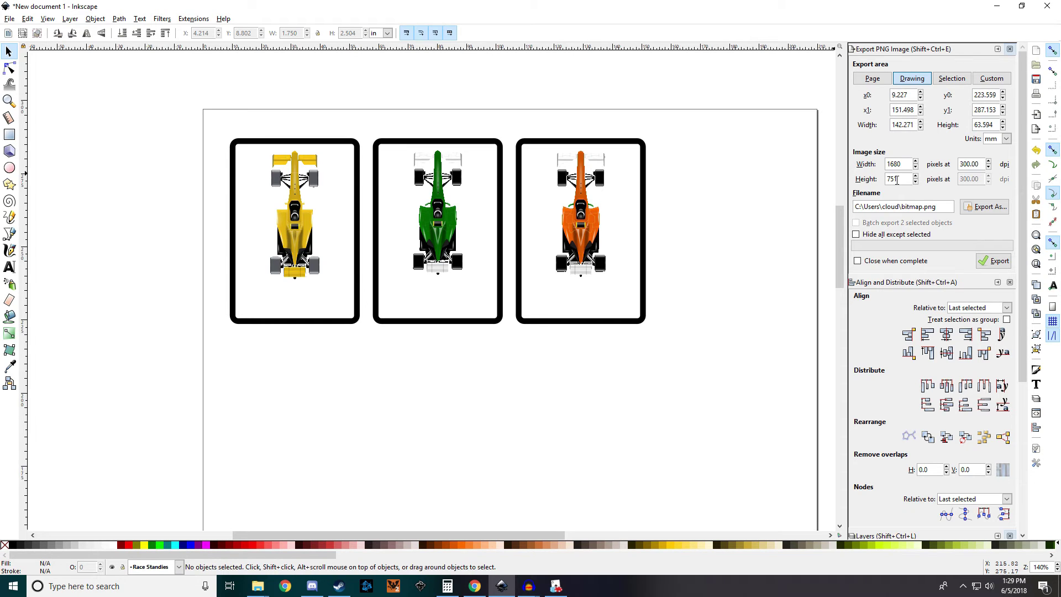
- Select the whole orange car card and set its PNG export resolution to 300 dpi
drag(686, 147, 518, 336)
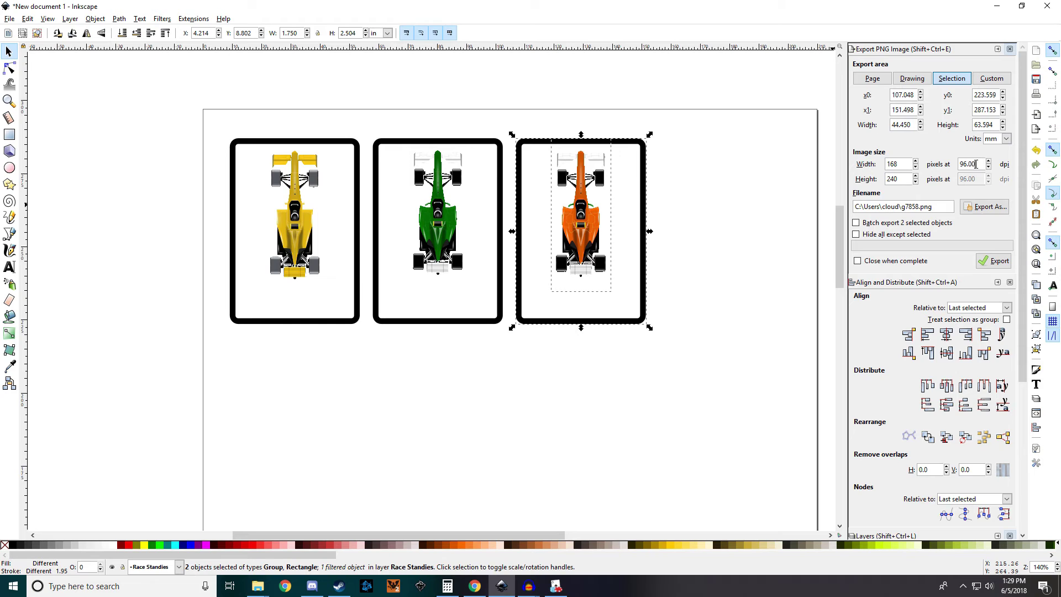
double_click(976, 164)
text(300)
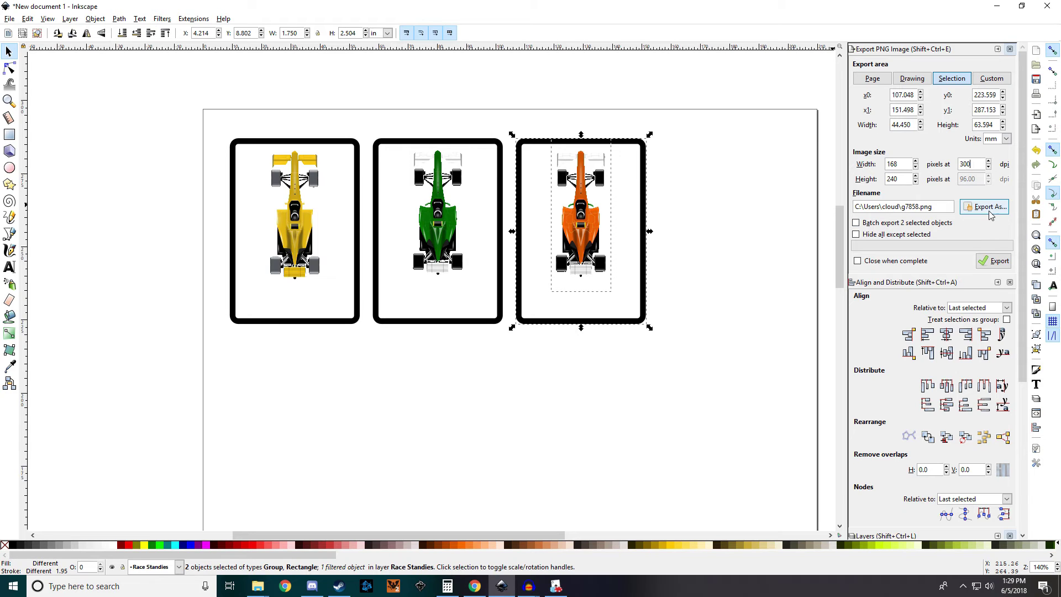
- Export the orange car card to Pictures\BGDL\Episode 5 Standies, replacing the existing Orange racer.png
click(986, 207)
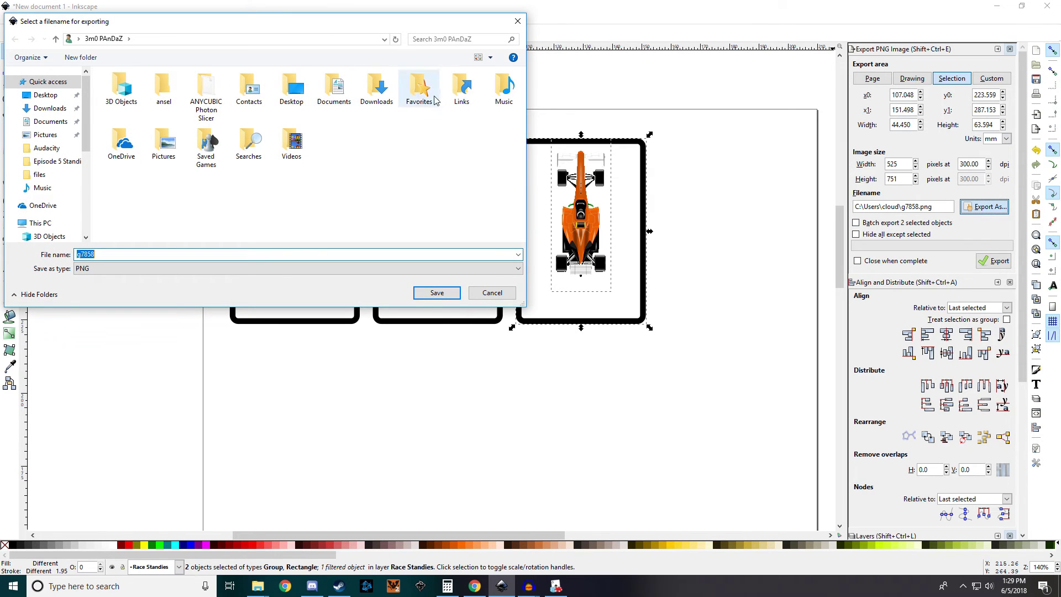
double_click(163, 144)
double_click(126, 102)
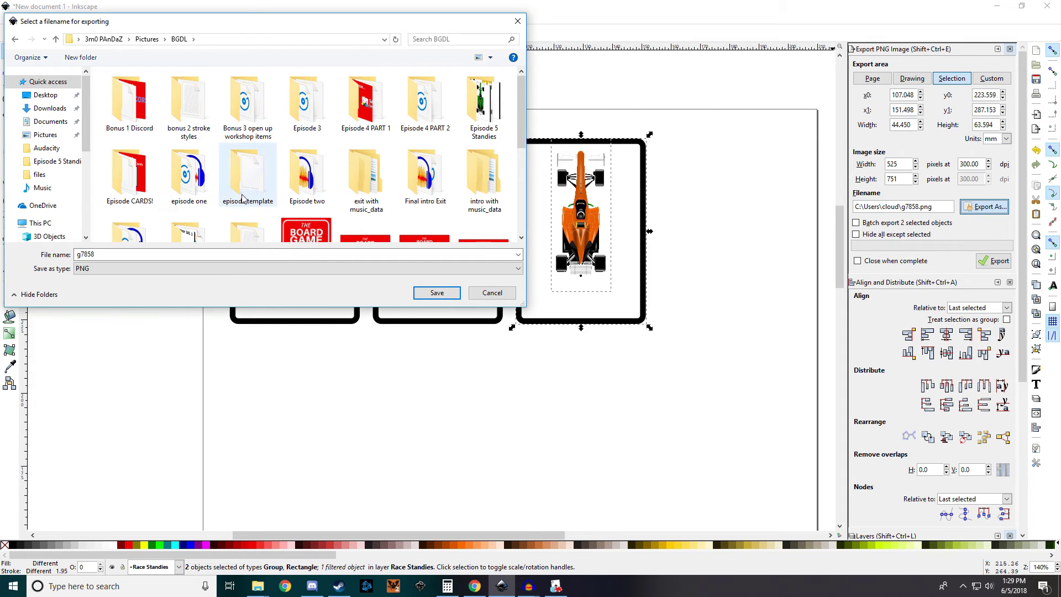
scroll(213, 198, down, 1)
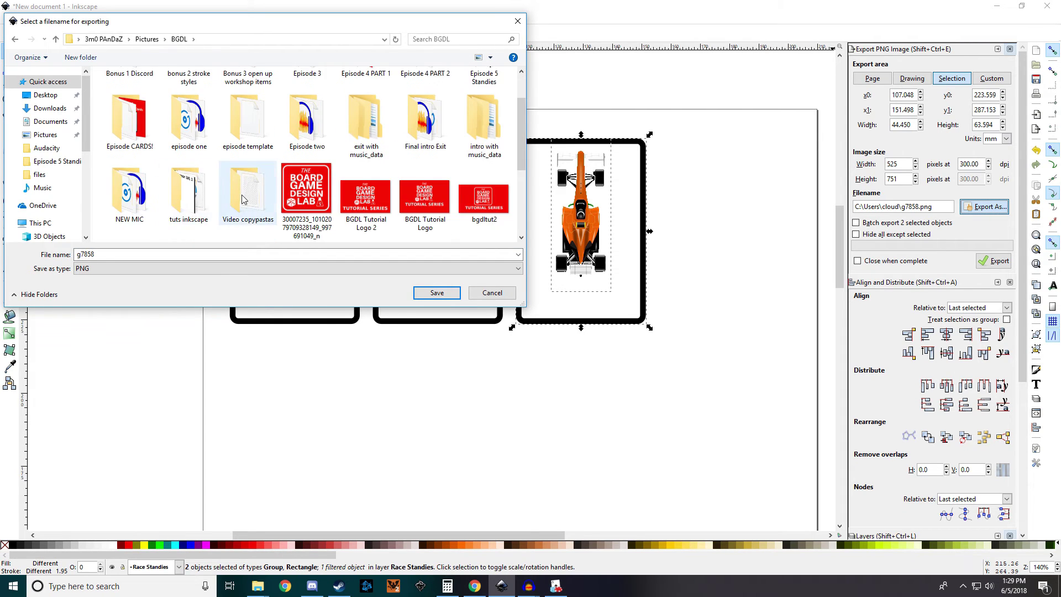
scroll(251, 191, up, 1)
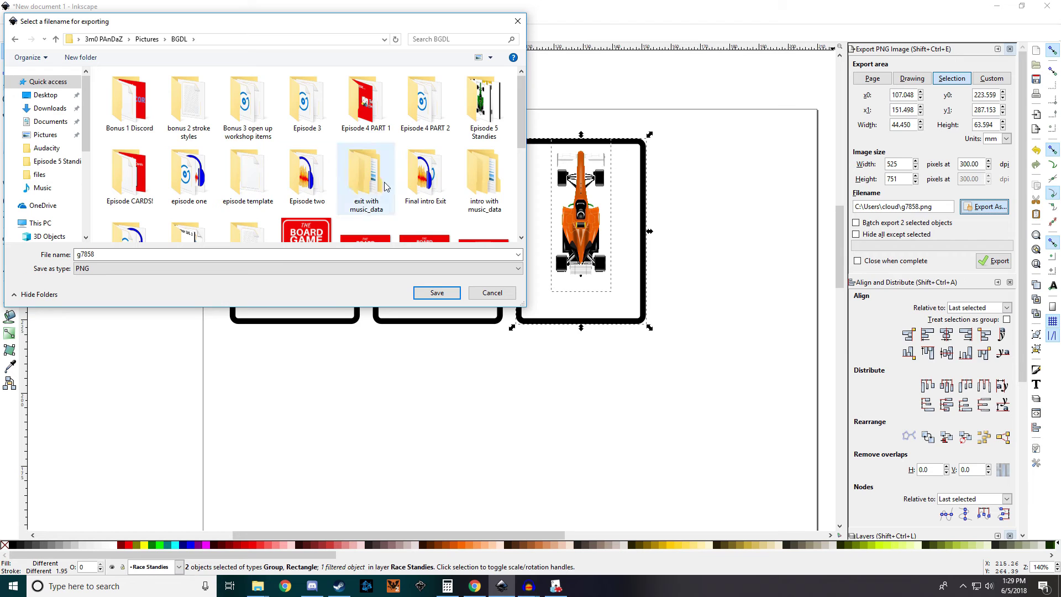
double_click(482, 105)
click(195, 99)
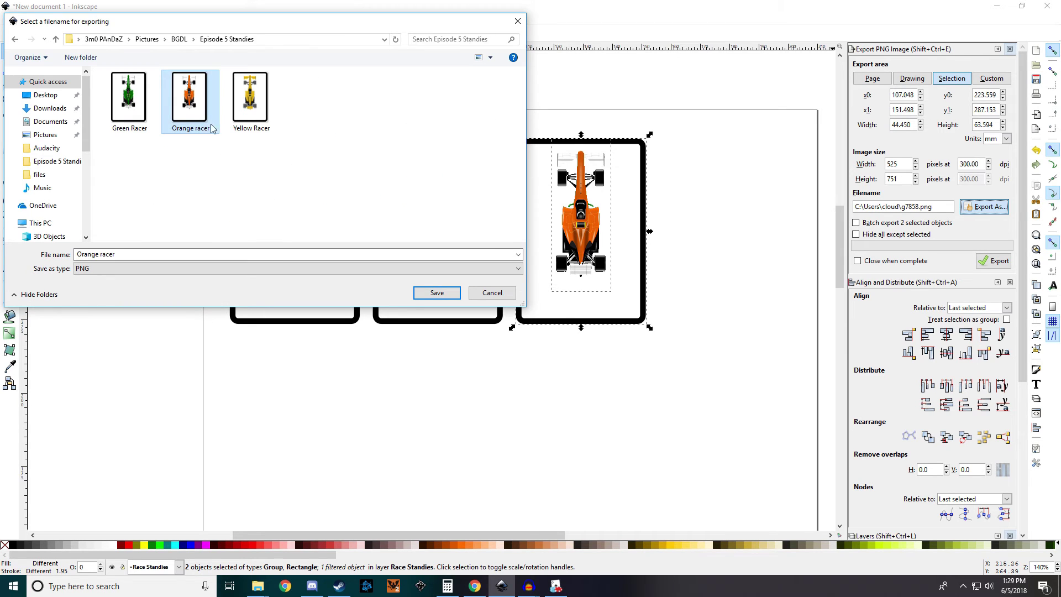
click(436, 293)
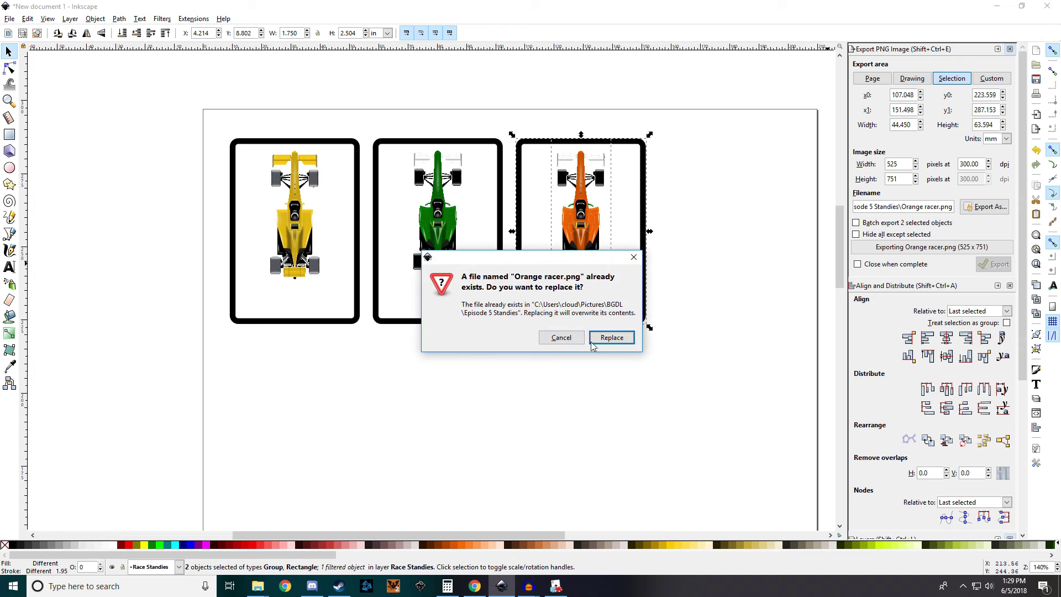
click(612, 337)
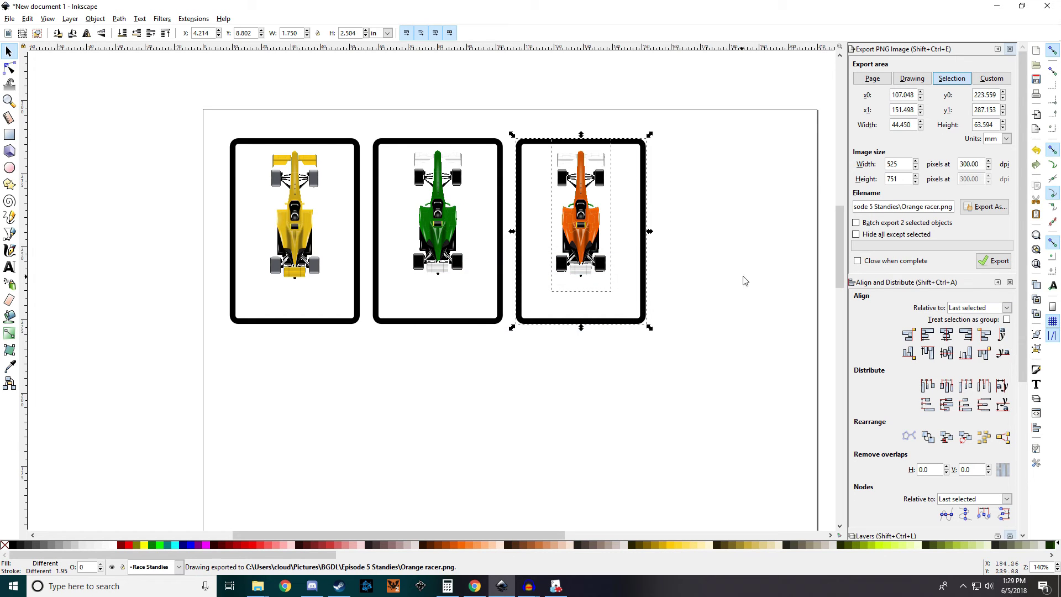
- Select the whole green car card and set its PNG export resolution to 300 dpi
click(520, 124)
mouse_move(514, 121)
mouse_down()
mouse_move(450, 206)
mouse_move(370, 353)
mouse_up()
double_click(967, 164)
text(300)
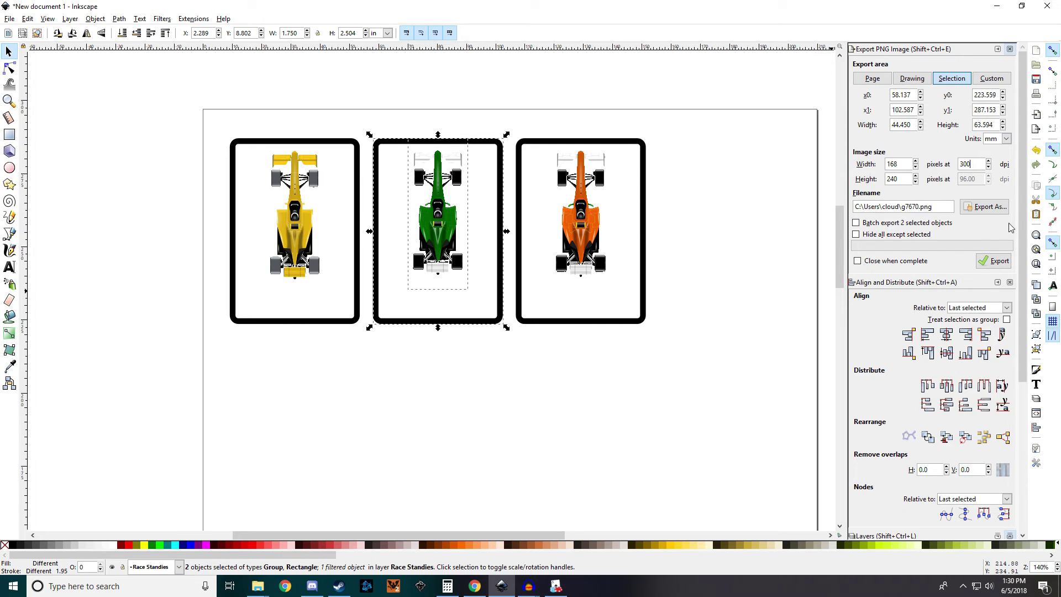
- Export the green car card to Pictures\BGDL\Episode 5 Standies, replacing the existing Green Racer.png
click(984, 206)
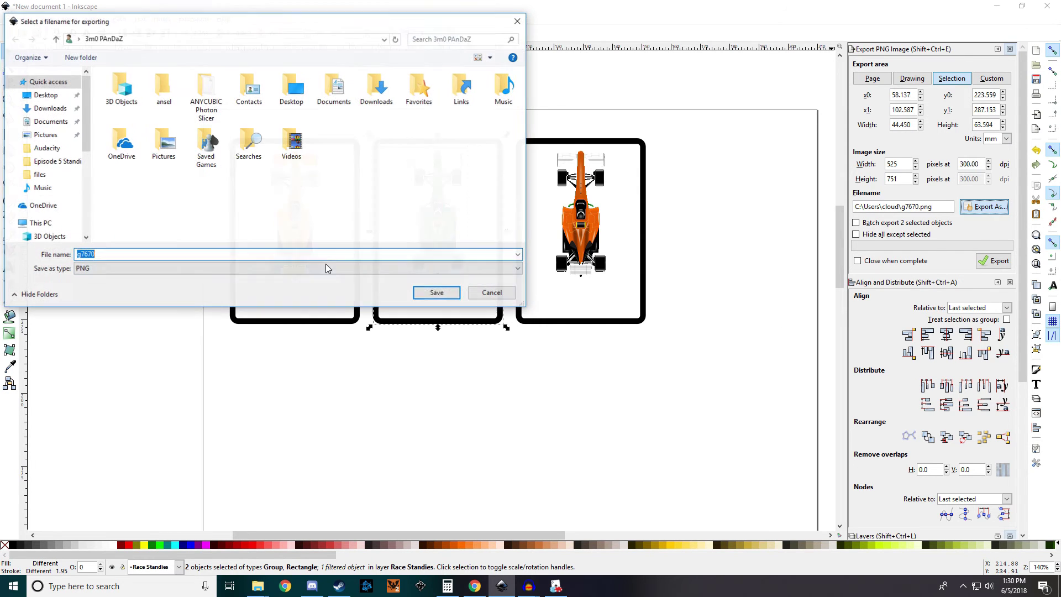
double_click(164, 145)
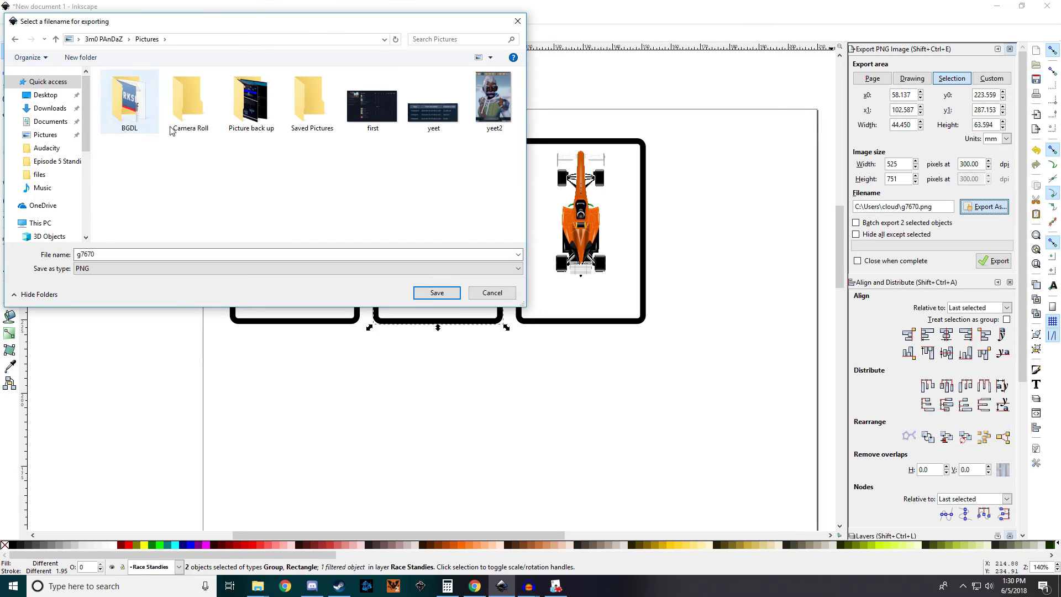
double_click(148, 111)
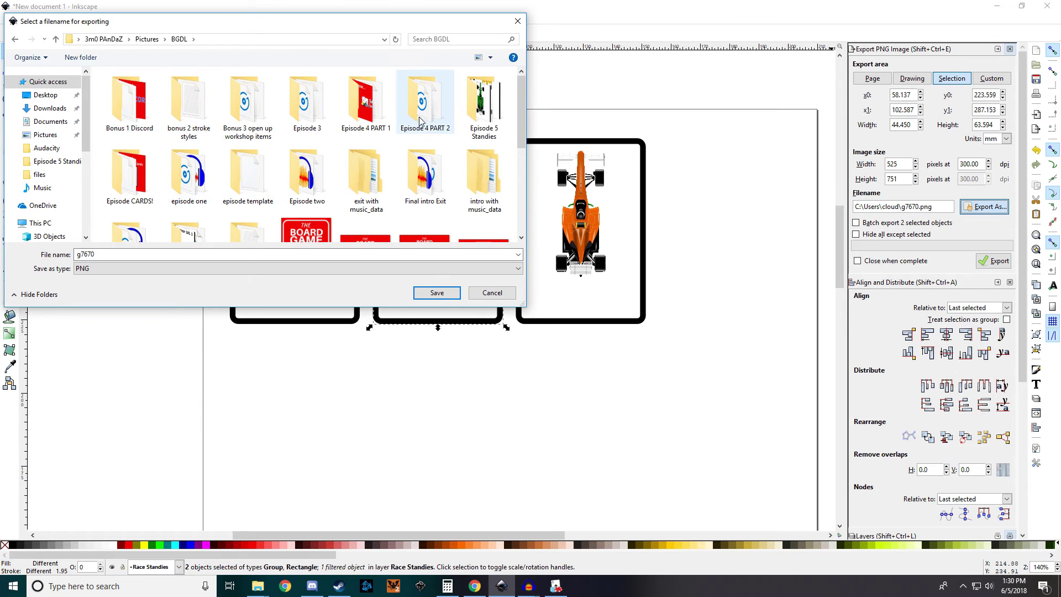
double_click(484, 113)
drag(363, 13, 405, 50)
double_click(181, 141)
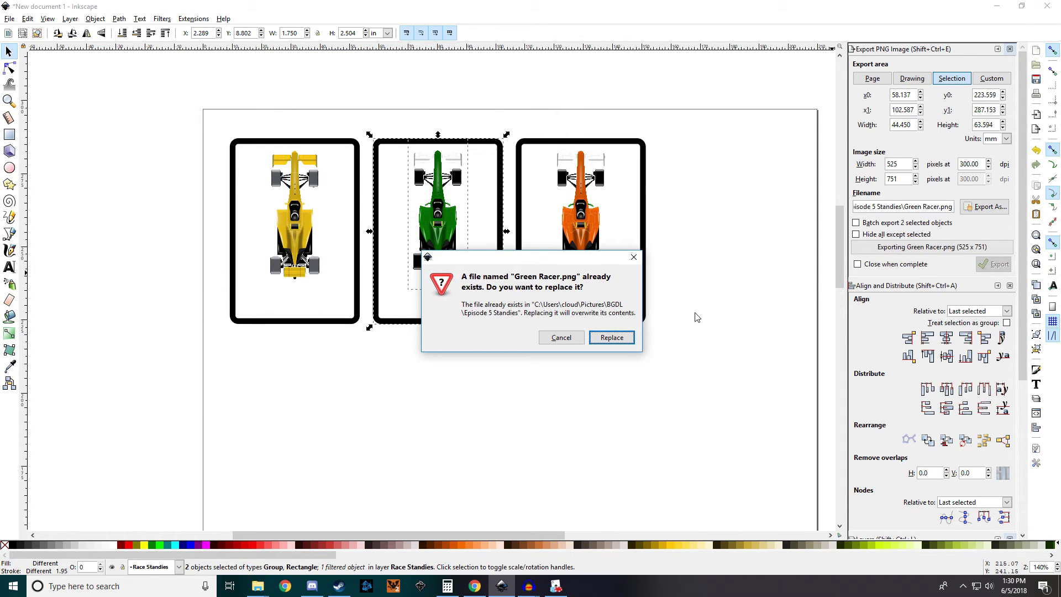
click(612, 337)
- Select the whole yellow car card and set its PNG export resolution to 300 dpi
click(985, 207)
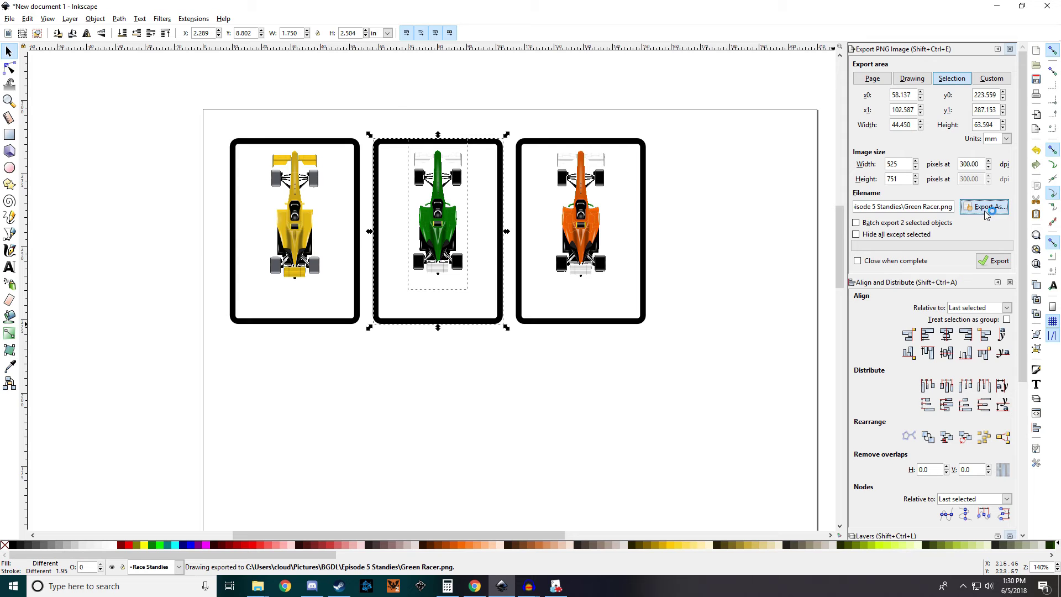
click(379, 233)
drag(224, 113, 371, 344)
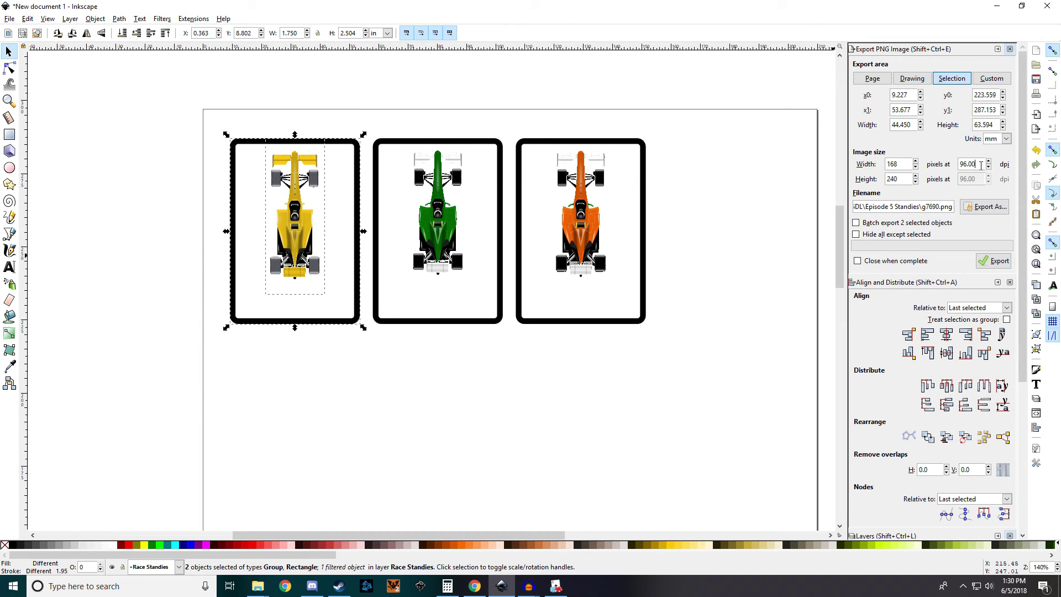
- Export the yellow car card to the Episode 5 Standies folder, replacing the existing Yellow Racer.png, and clear the selection
click(991, 213)
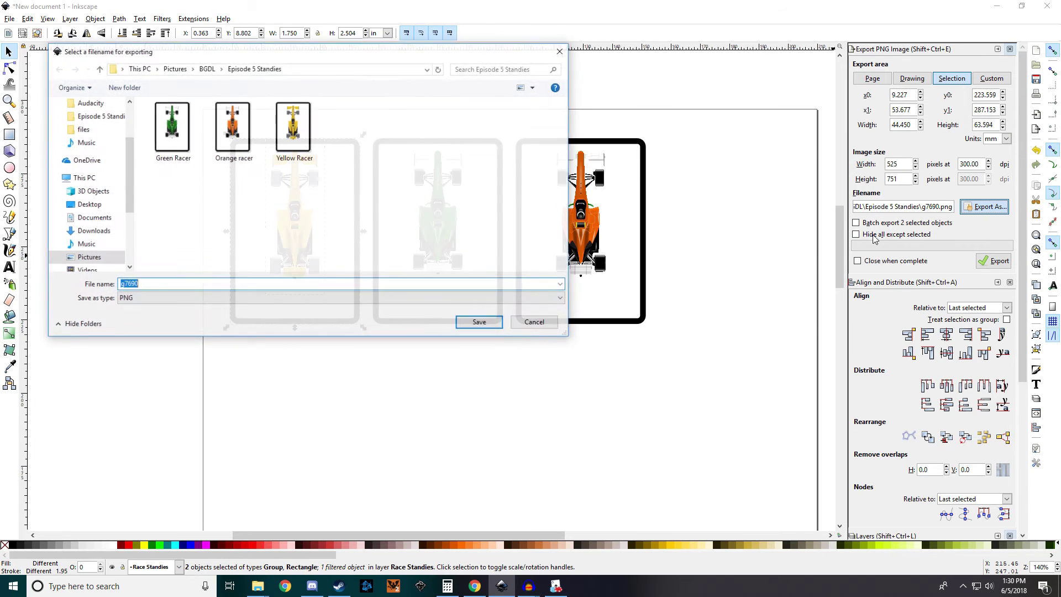
click(307, 133)
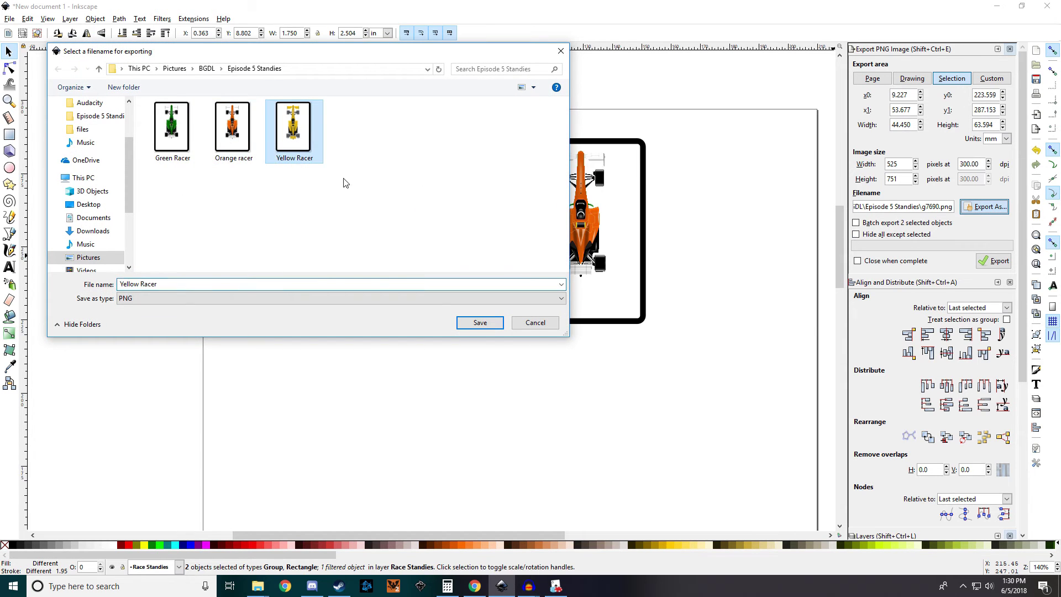
click(480, 323)
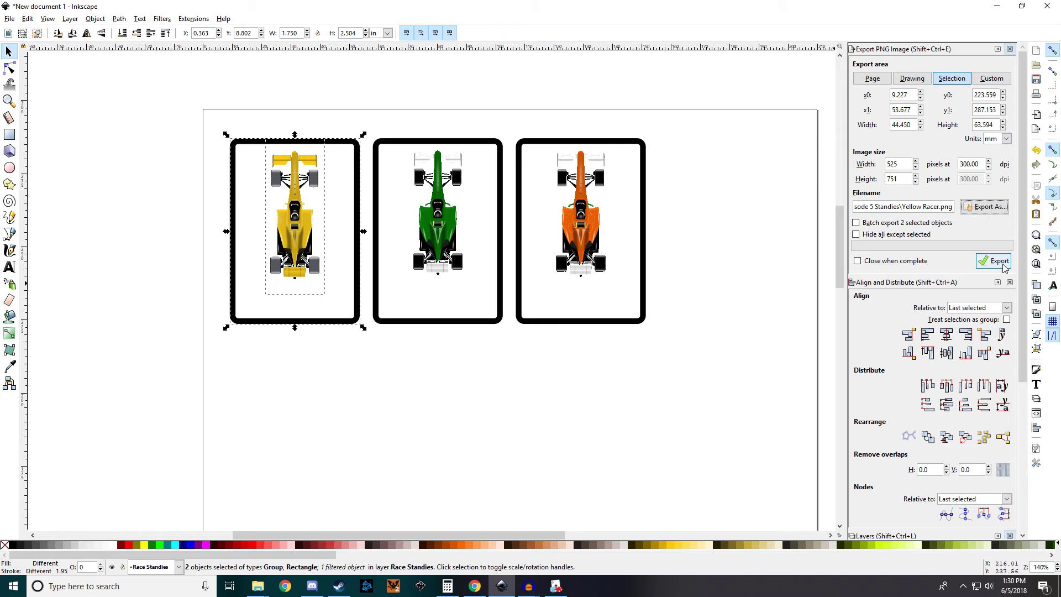
click(988, 265)
click(611, 338)
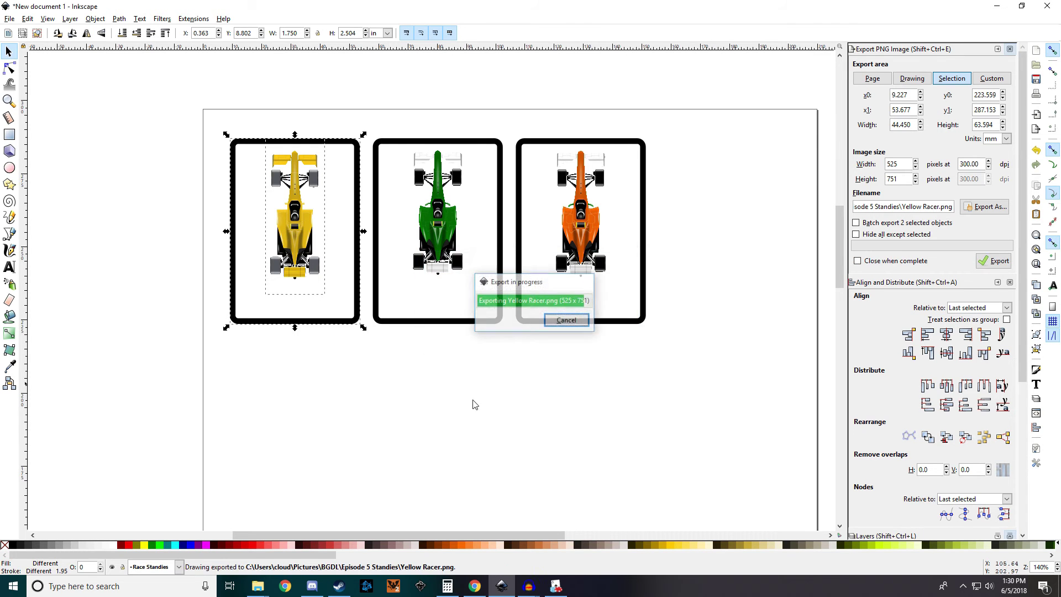
click(434, 425)
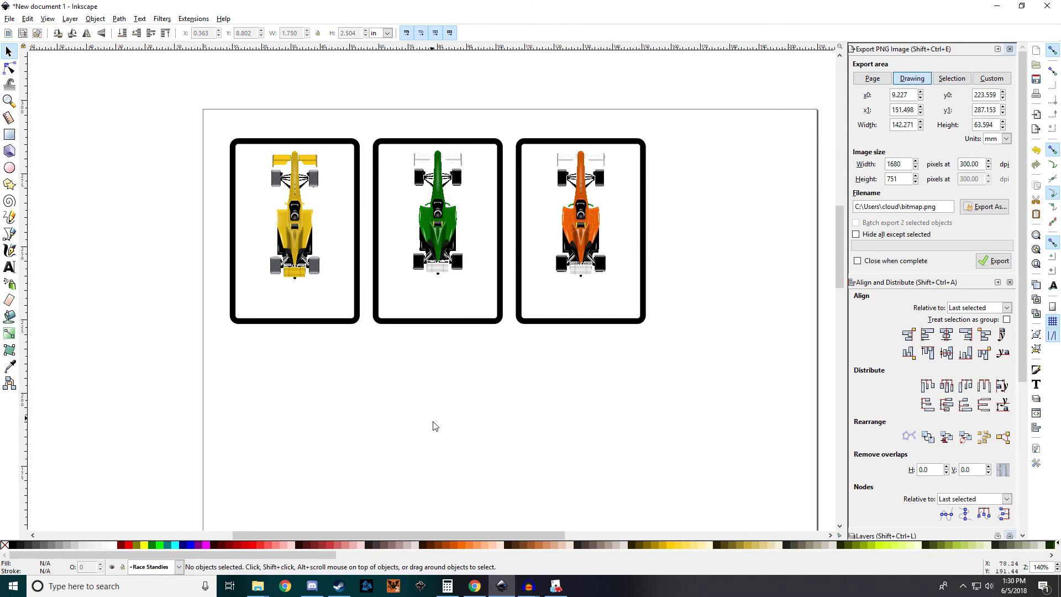
- Switch to Tabletop Simulator and move the green car figurine aside on the board
click(556, 586)
scroll(383, 502, down, 5)
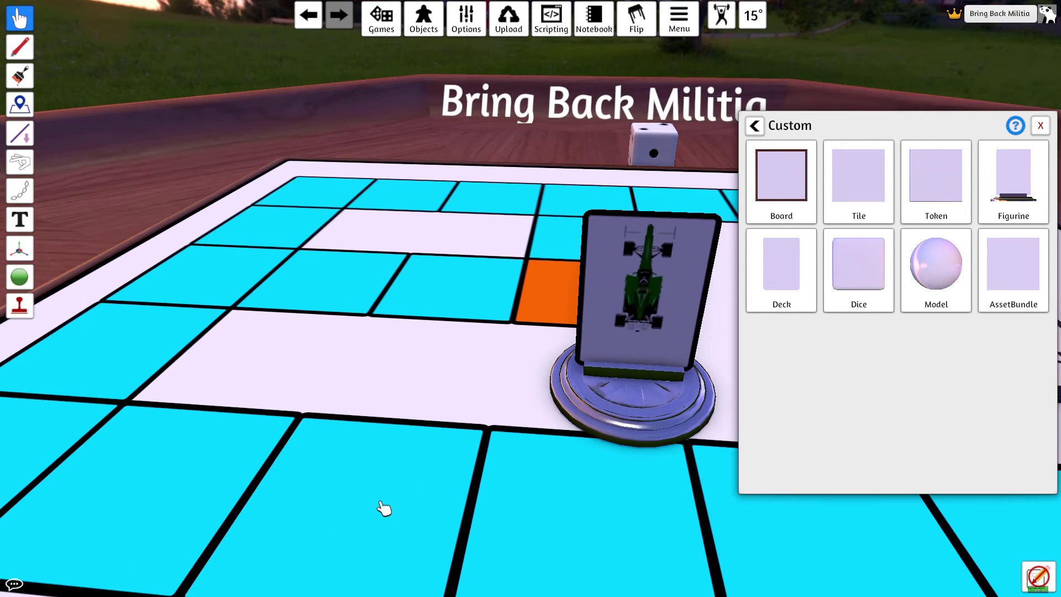
drag(671, 390, 309, 367)
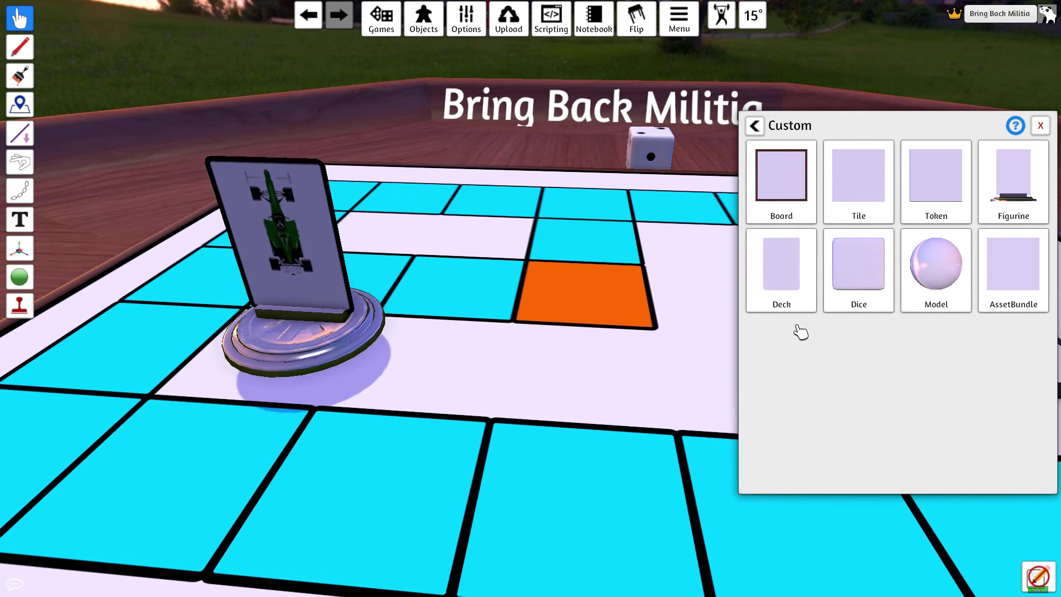
- Add a custom figurine and load Orange racer.png from the Episode 5 Standies folder as its local front image
click(1014, 182)
click(651, 284)
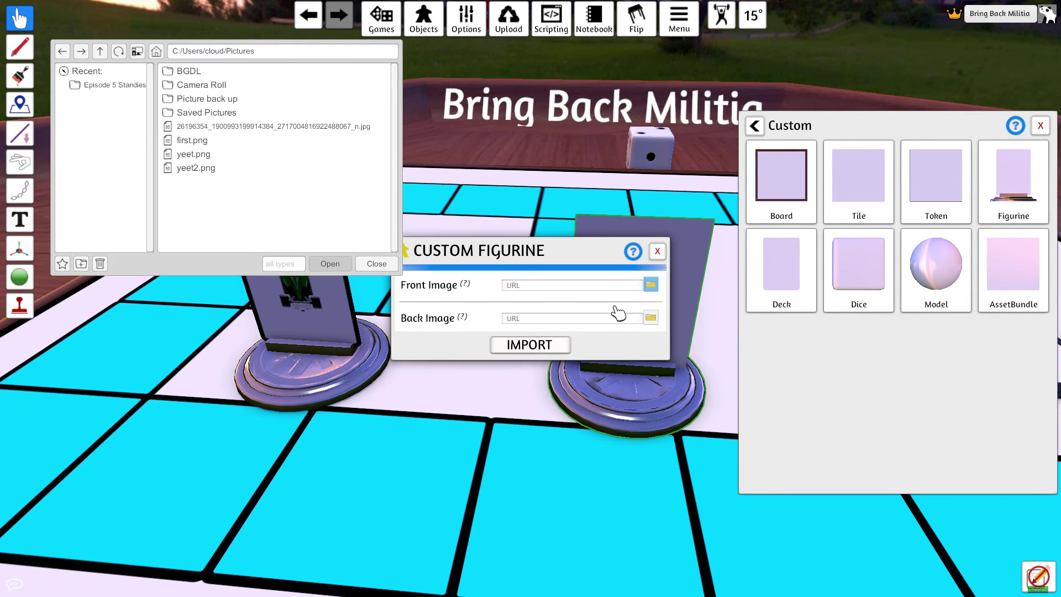
double_click(210, 75)
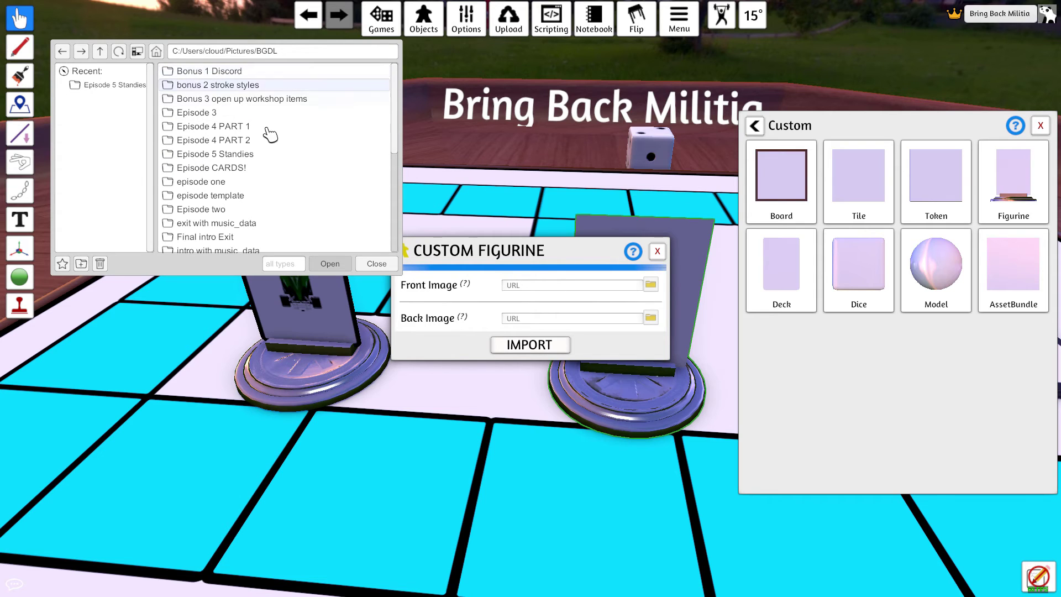
double_click(271, 155)
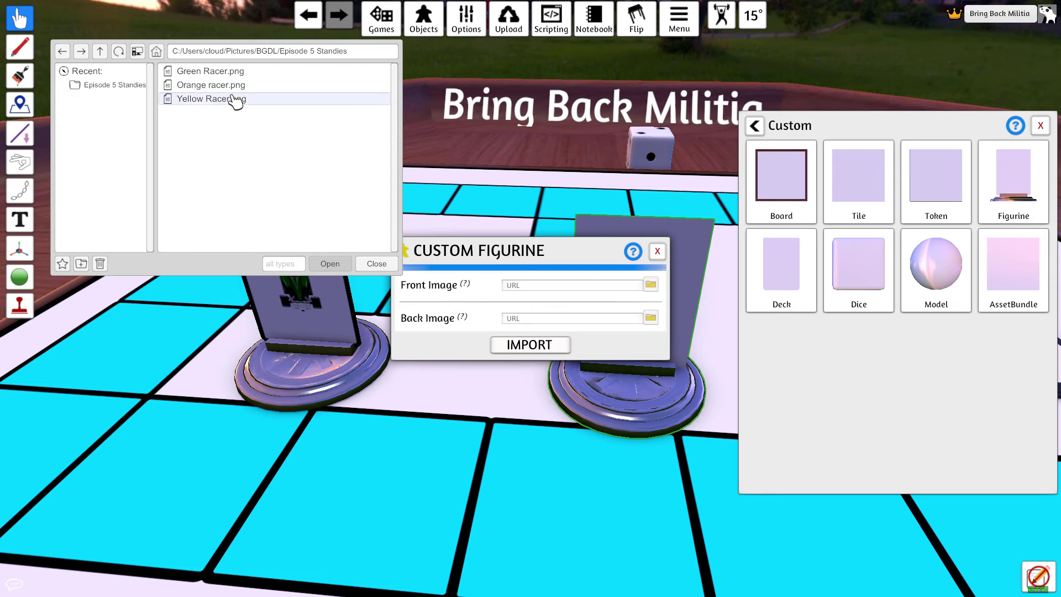
double_click(229, 89)
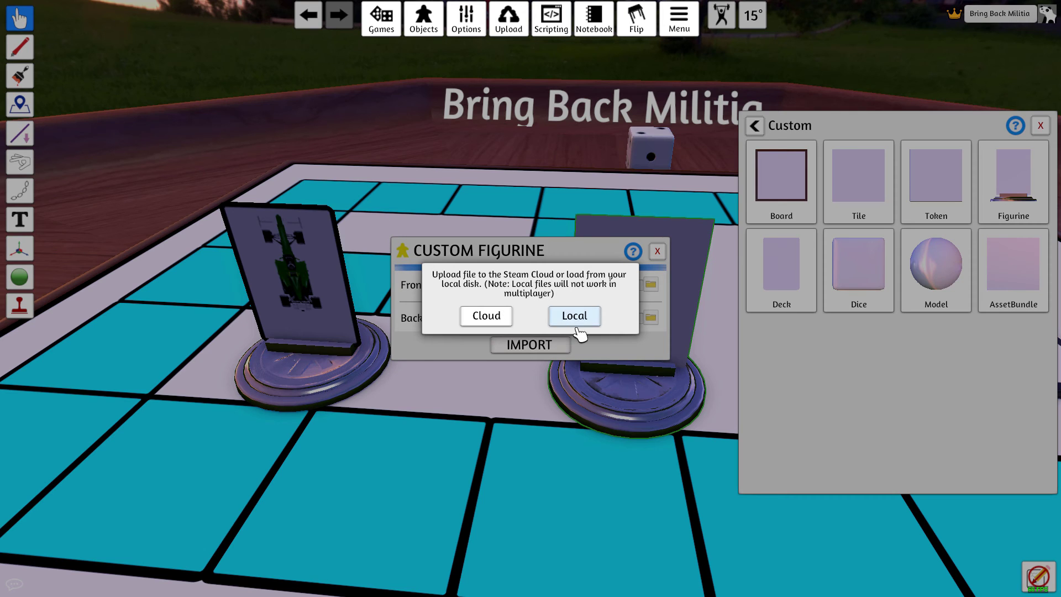
click(573, 322)
- Reuse the Orange racer.png file path as the figurine's back image and import the figurine
click(579, 289)
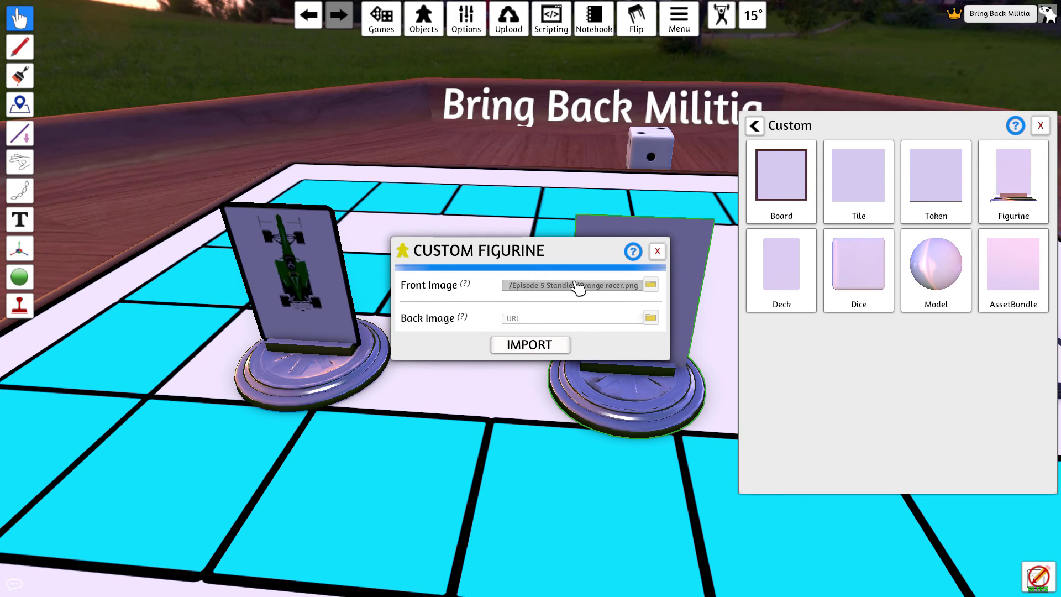
click(573, 321)
key(ctrl+v)
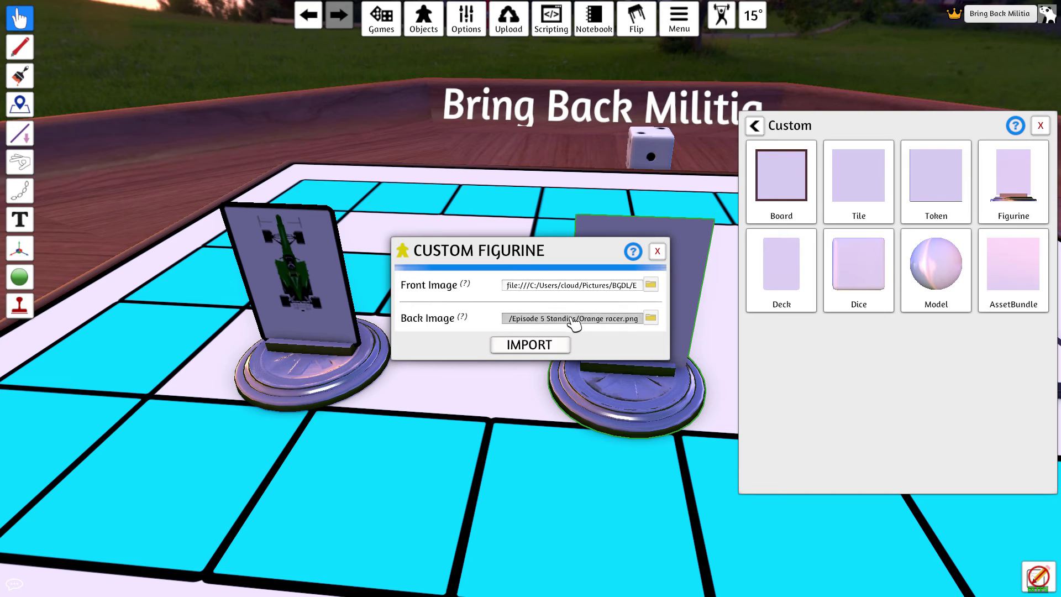
key(Return)
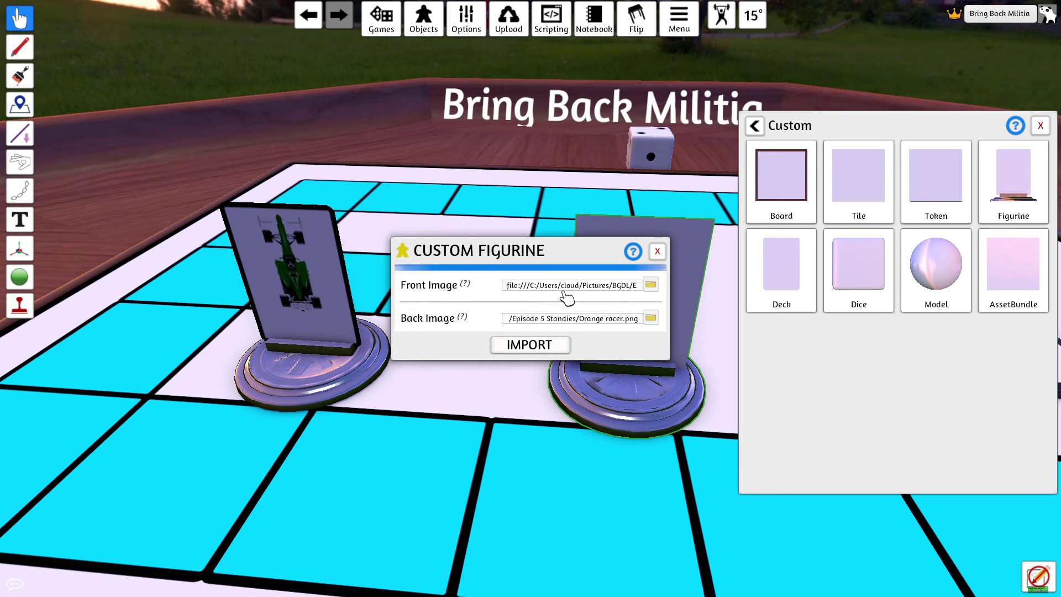
click(565, 295)
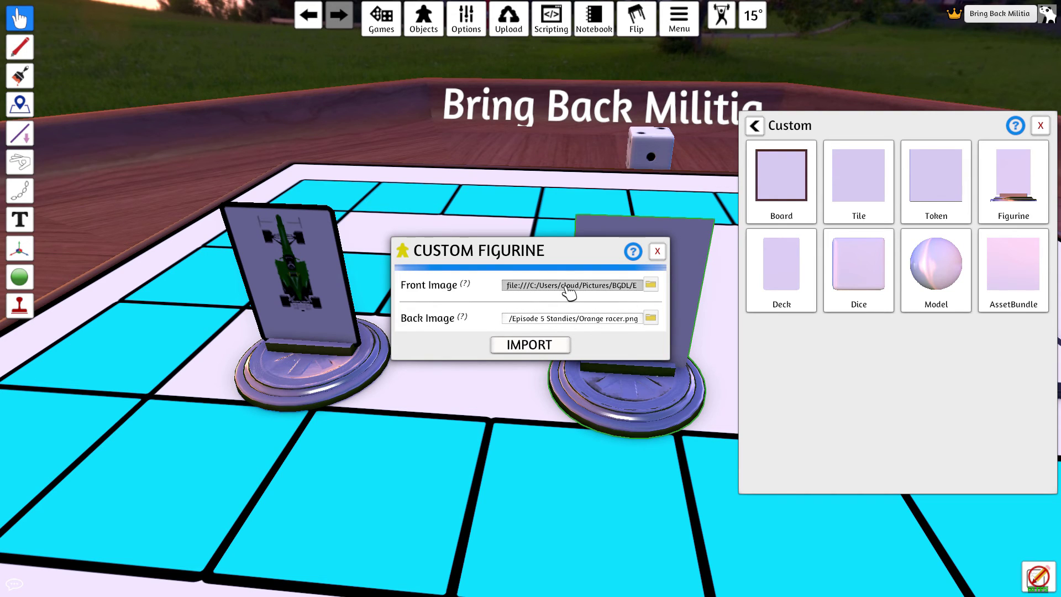
click(568, 304)
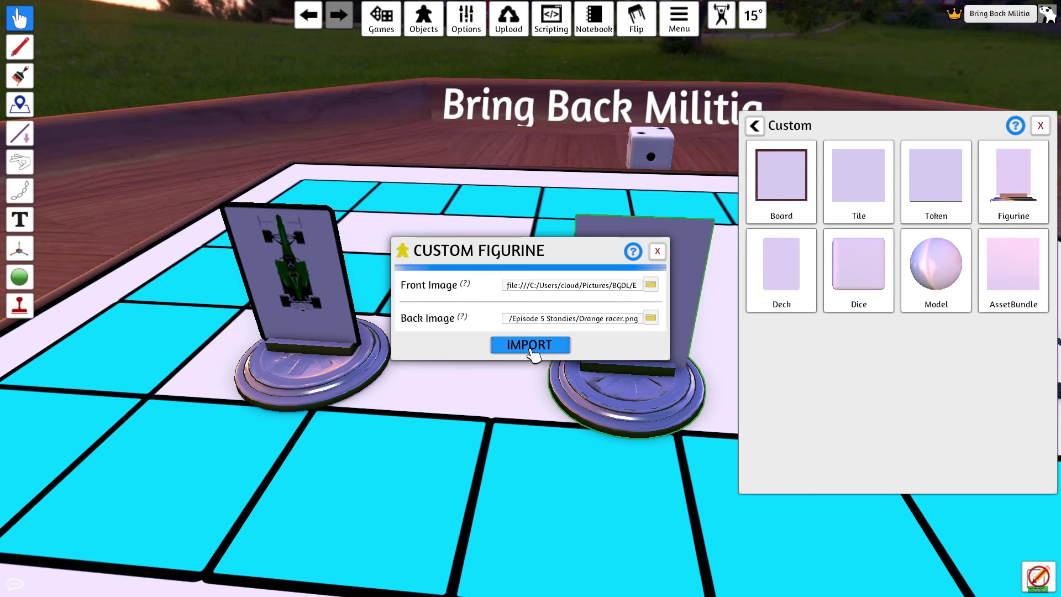
click(531, 348)
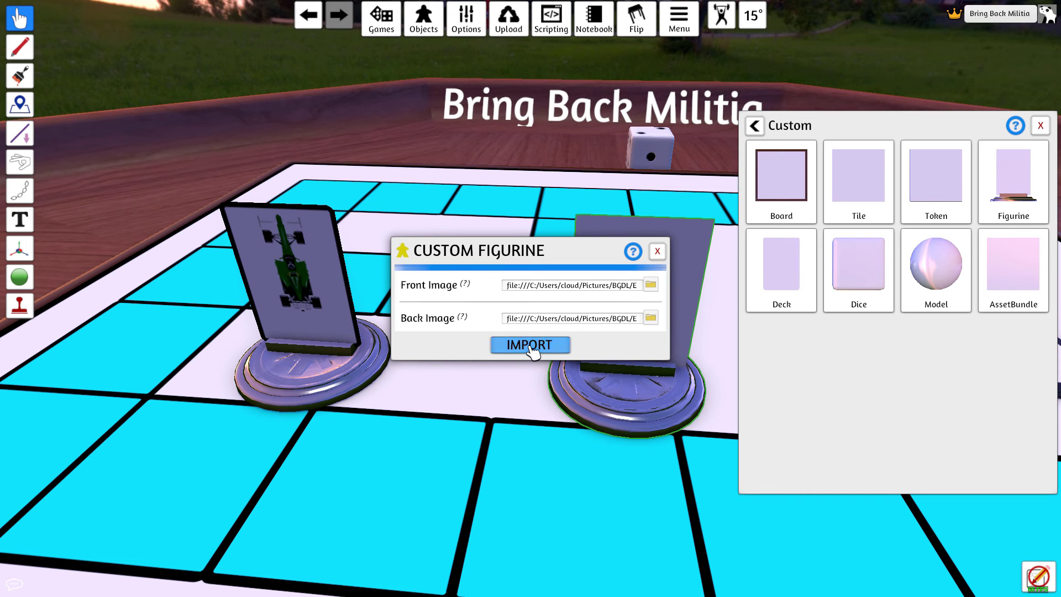
- Close the custom components window and place the orange car figurine beside the green one
scroll(503, 402, up, 3)
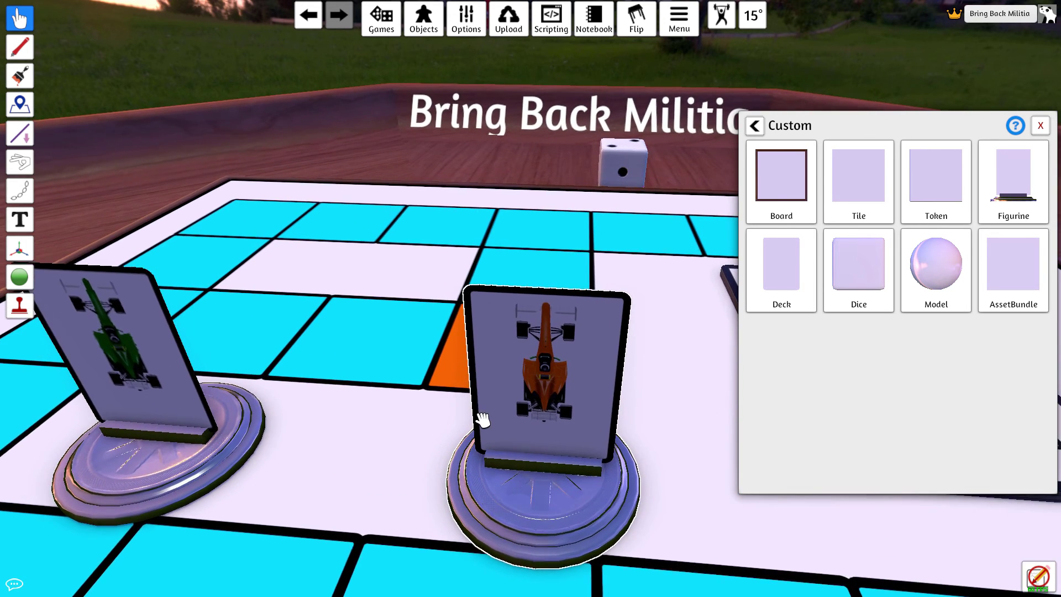
scroll(483, 429, up, 3)
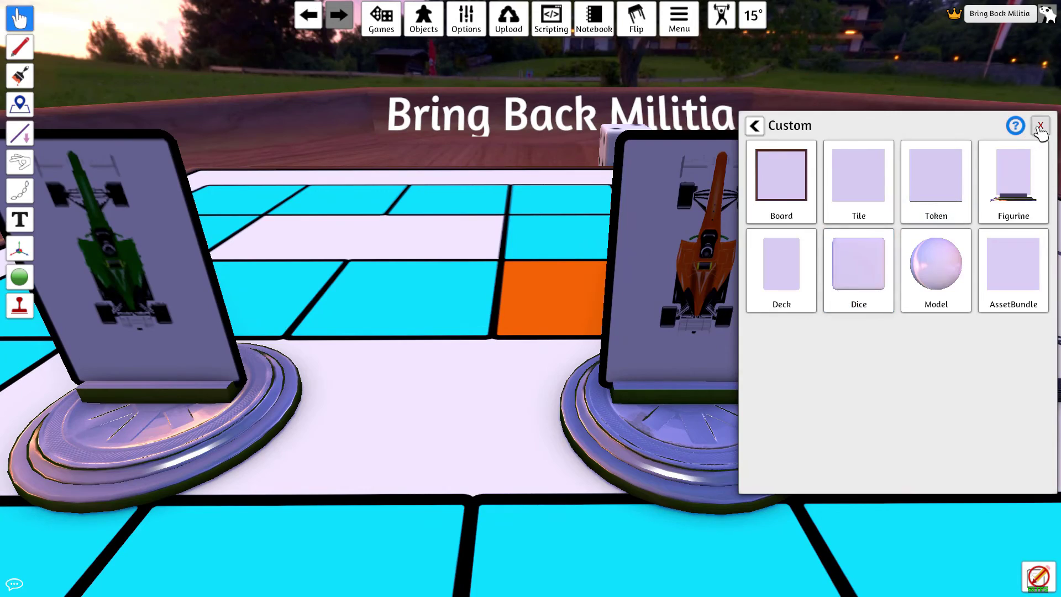
click(1041, 127)
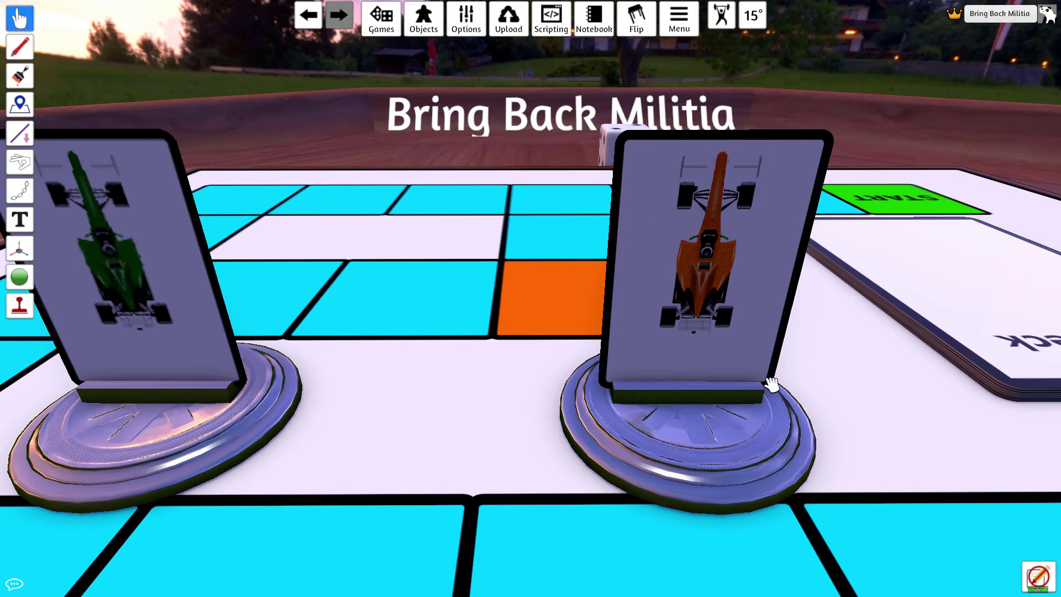
drag(770, 381, 530, 466)
- Compare the image sharpness of the green and orange car figurines up close
scroll(531, 466, down, 3)
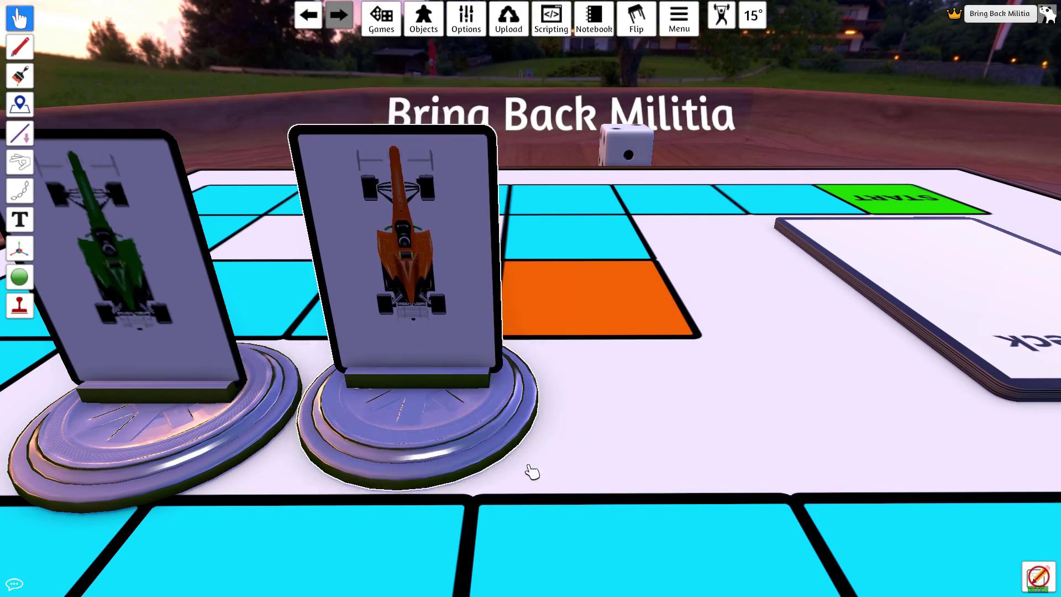
scroll(592, 450, up, 4)
key(a)
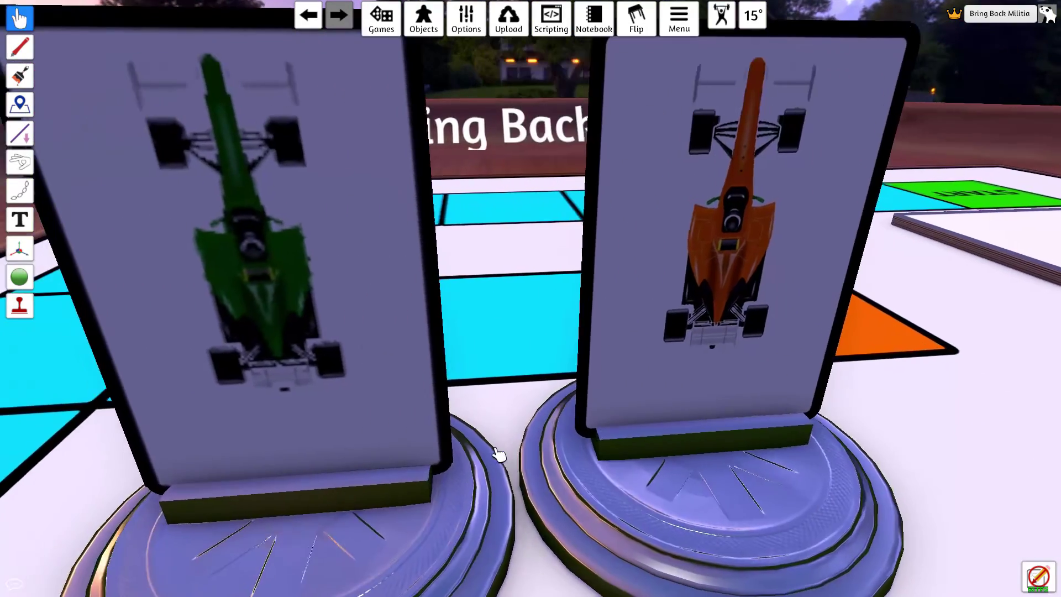
key(d)
key(a)
key(d)
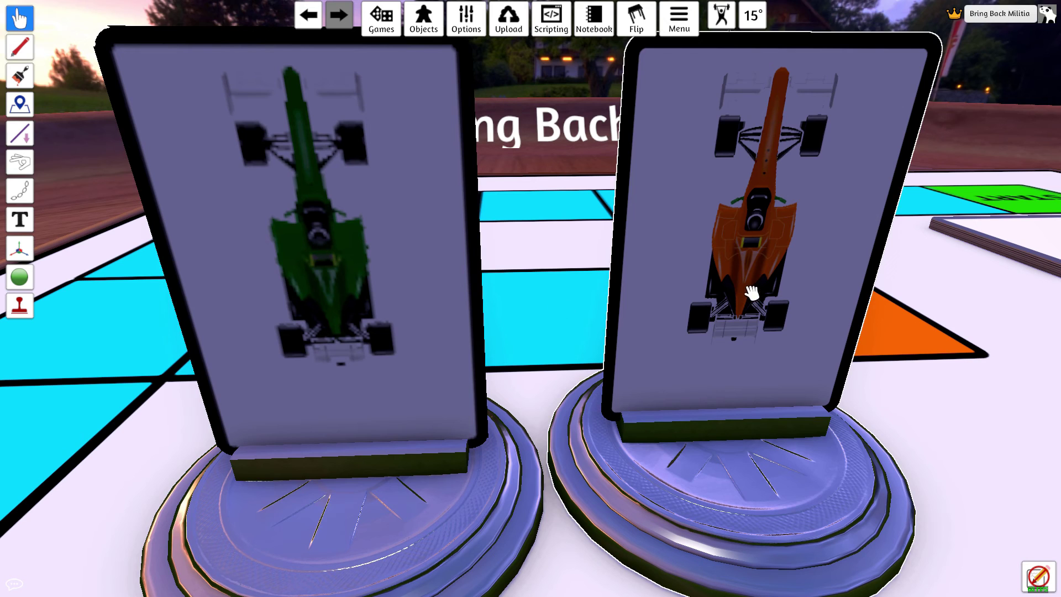
scroll(698, 300, down, 5)
scroll(800, 351, up, 2)
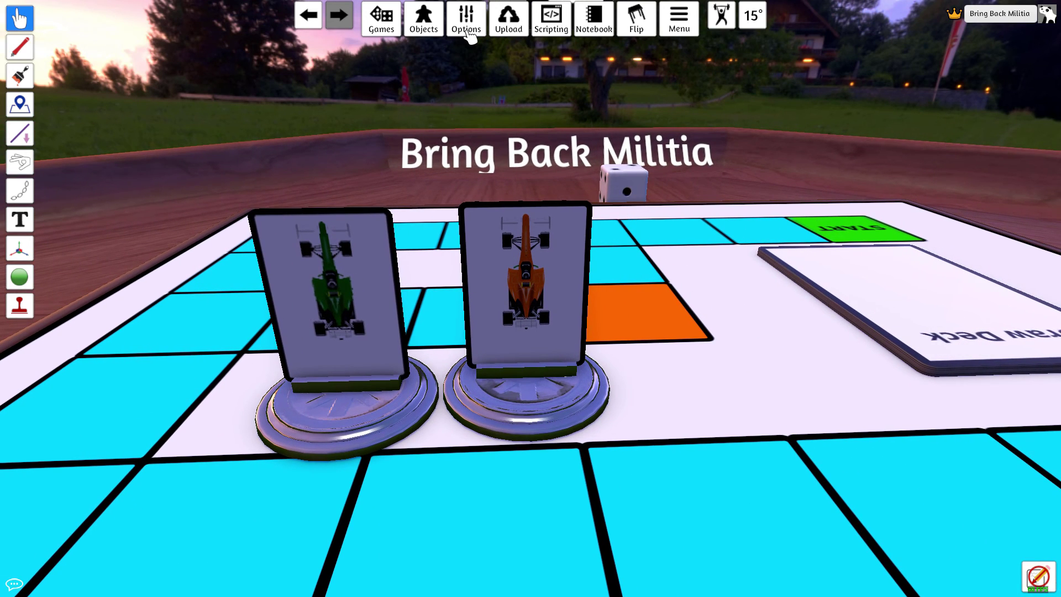
- Add another custom figurine and load Yellow Racer.png from the Episode 5 Standies folder as its local front image
click(436, 45)
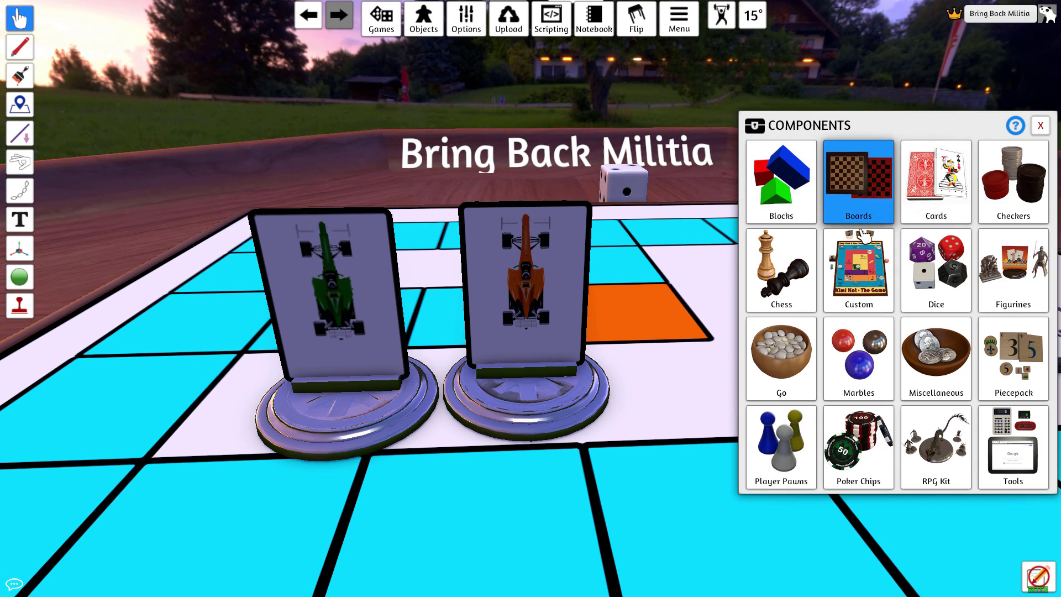
click(863, 269)
click(1035, 161)
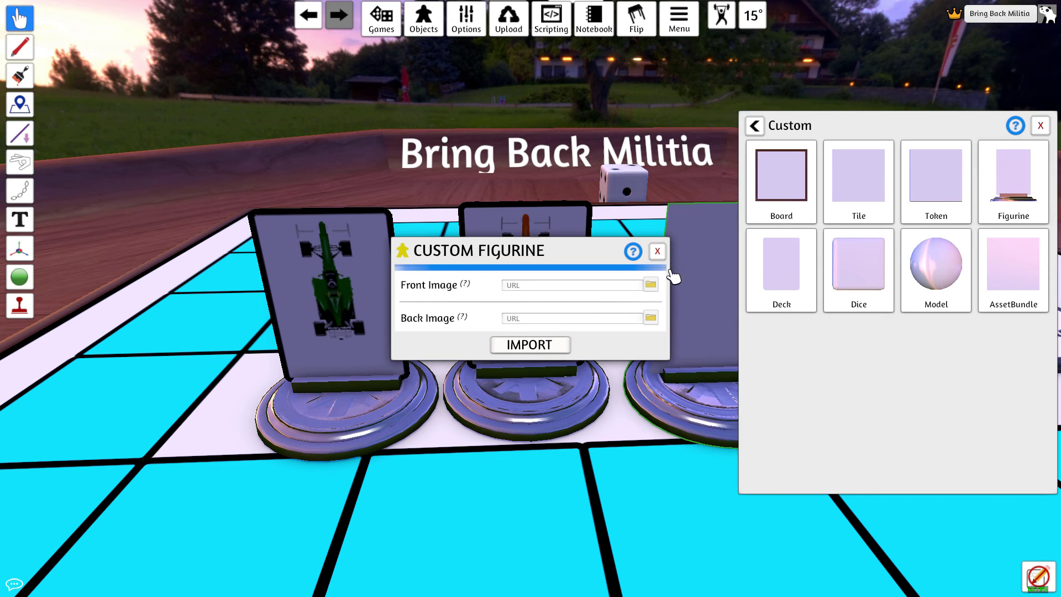
click(650, 284)
double_click(95, 85)
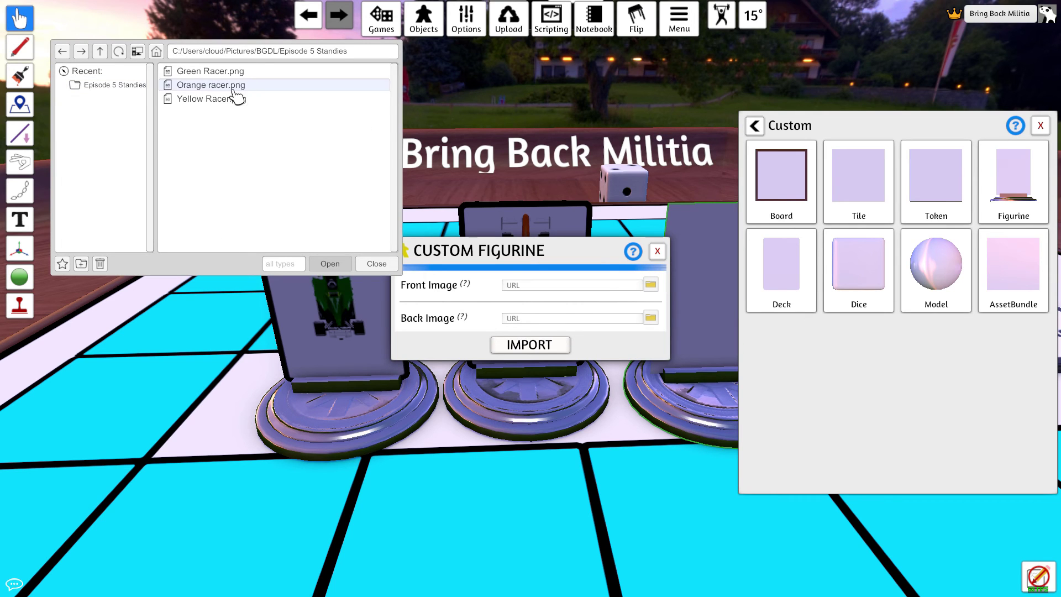
double_click(220, 100)
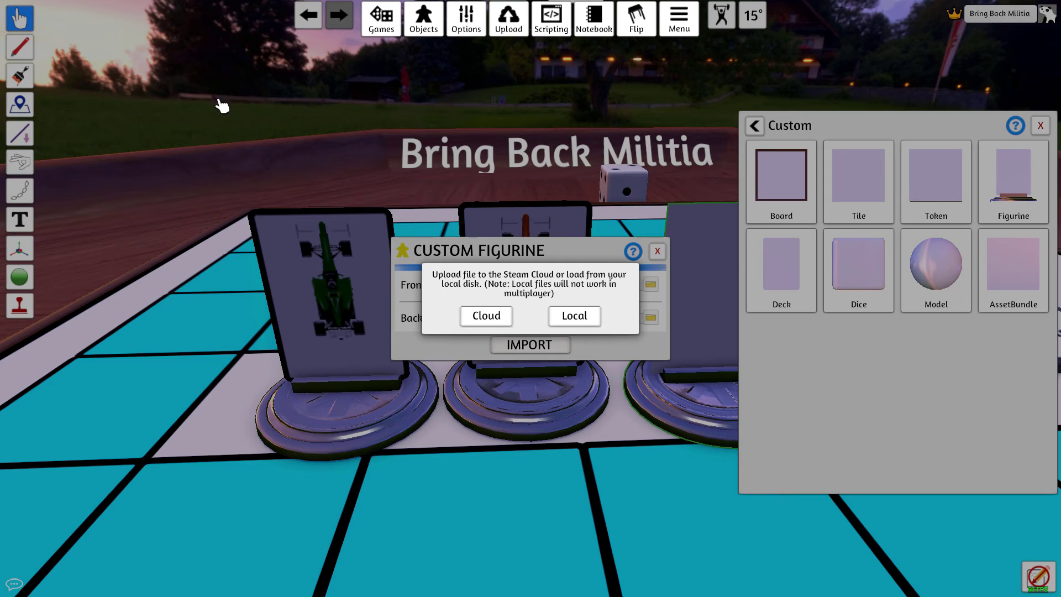
click(576, 316)
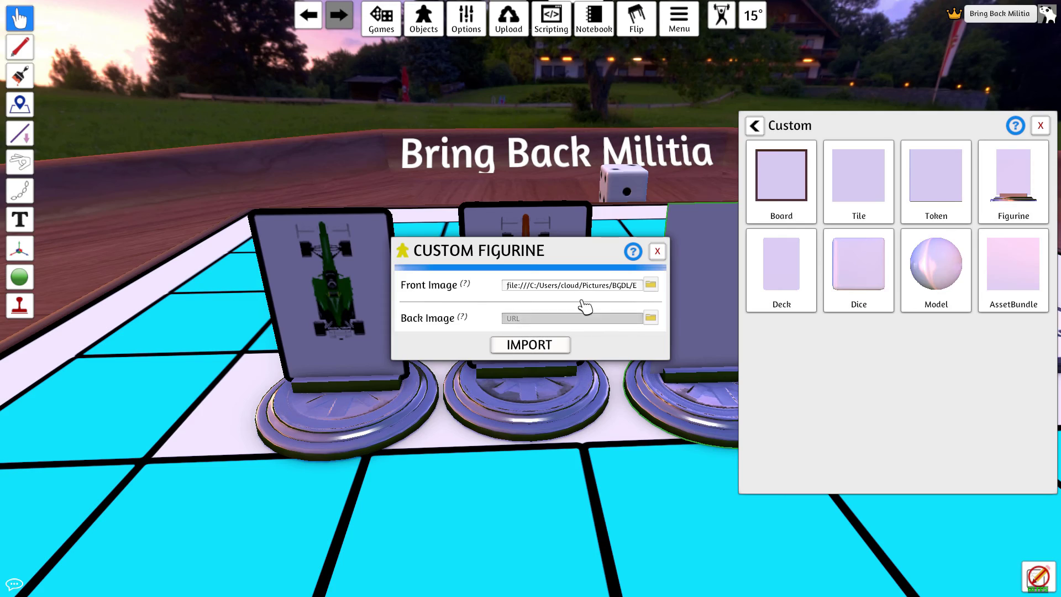
- Reuse the Yellow Racer.png file path as the figurine's back image and import the figurine
click(572, 319)
text(file:///C:/Users/cloud/Pictures/BGDL/Episode 5 Standies/Yellow Racer.png)
click(529, 345)
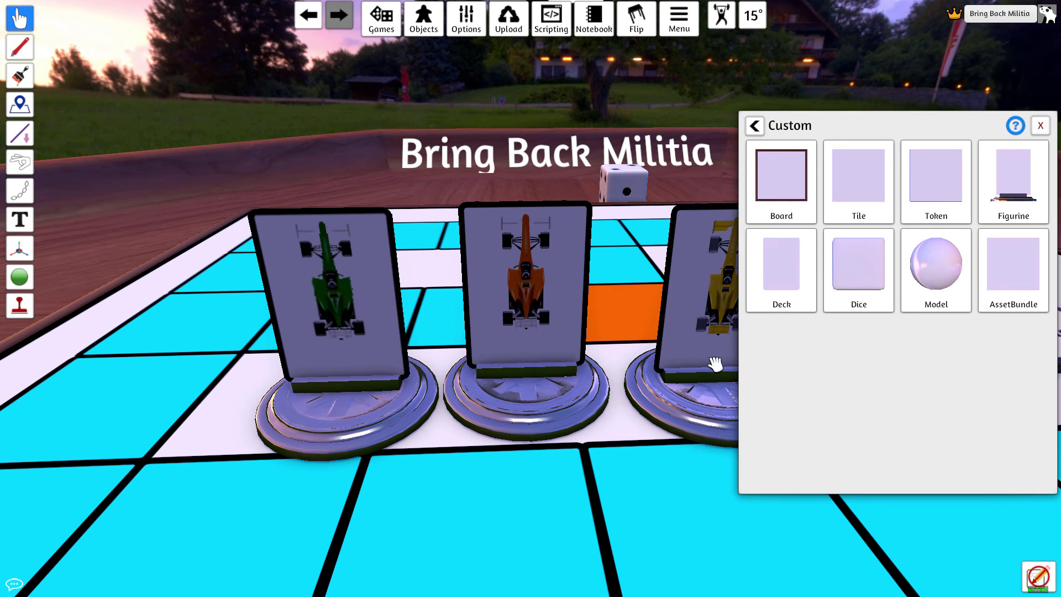
- Move the three car figurines to the board's edge around the END space and rotate them sideways
scroll(597, 426, down, 10)
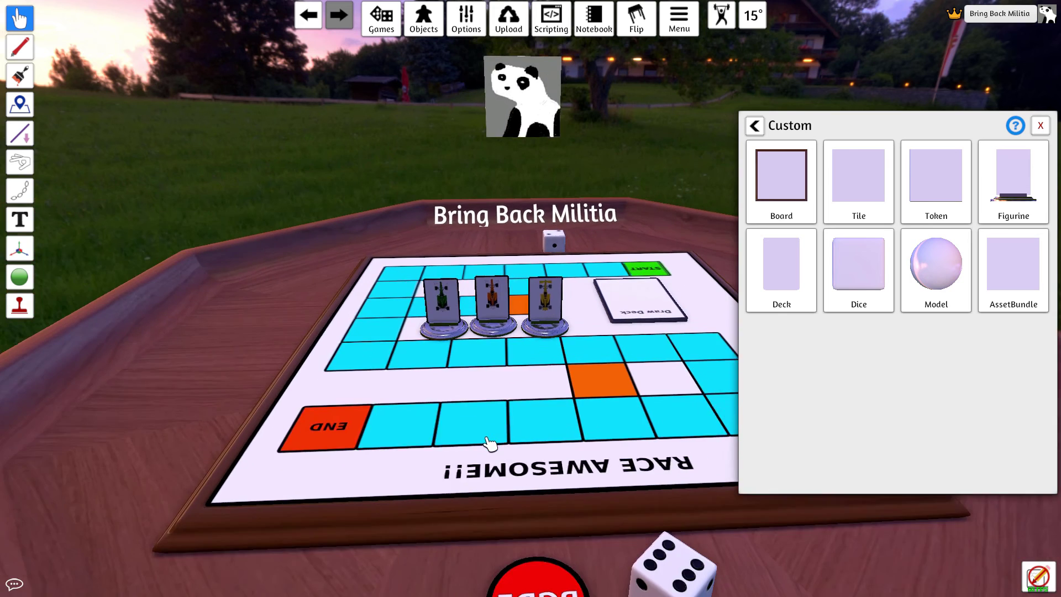
drag(558, 310, 365, 391)
key(e)
key(e)
key(e)
key(e)
key(e)
key(e)
drag(511, 307, 356, 426)
drag(465, 301, 385, 319)
- Select all three car figurines together and scale them down several steps to suit the board's spaces
scroll(407, 372, up, 3)
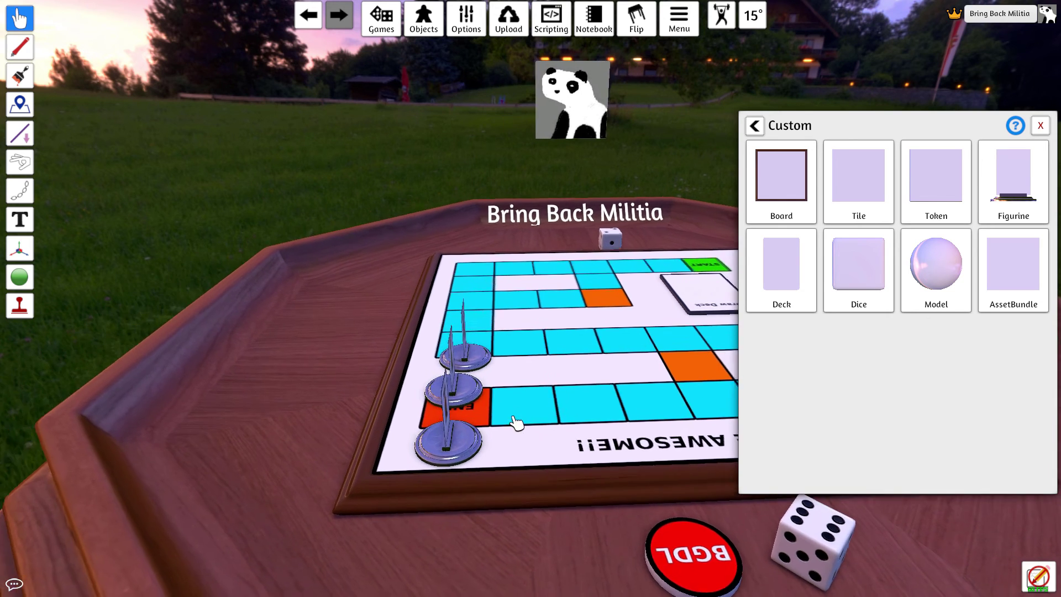
right_click(514, 481)
scroll(343, 440, down, 5)
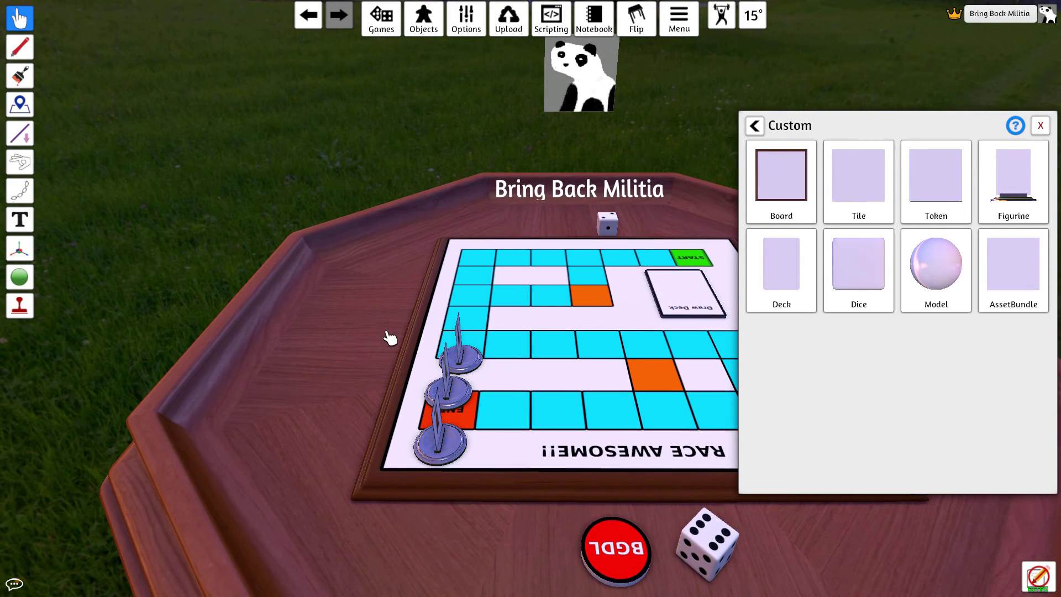
drag(383, 310, 486, 484)
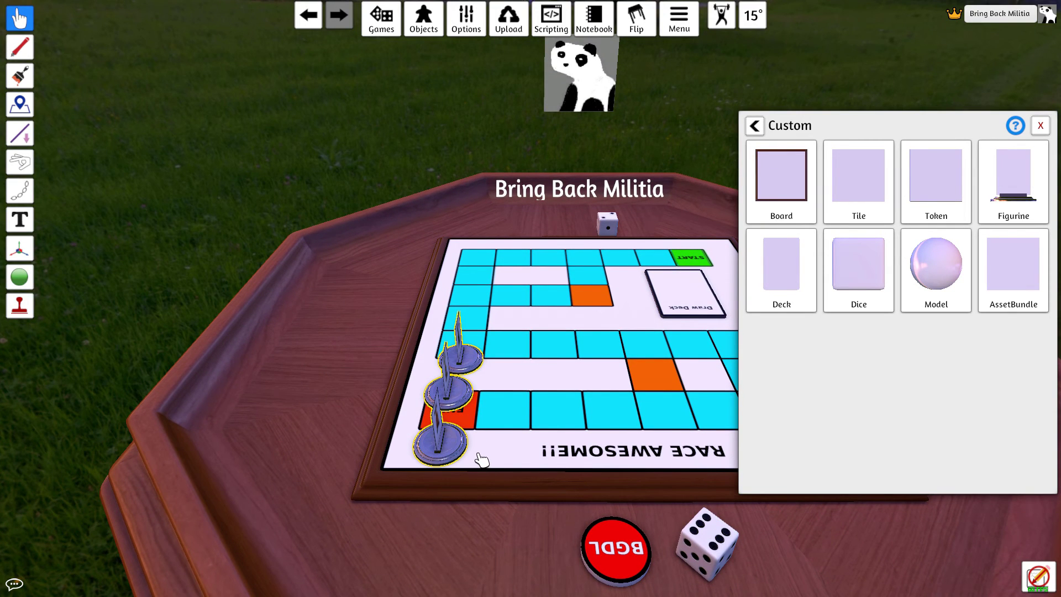
key(minus)
key(minus)
key(minus)
key(minus)
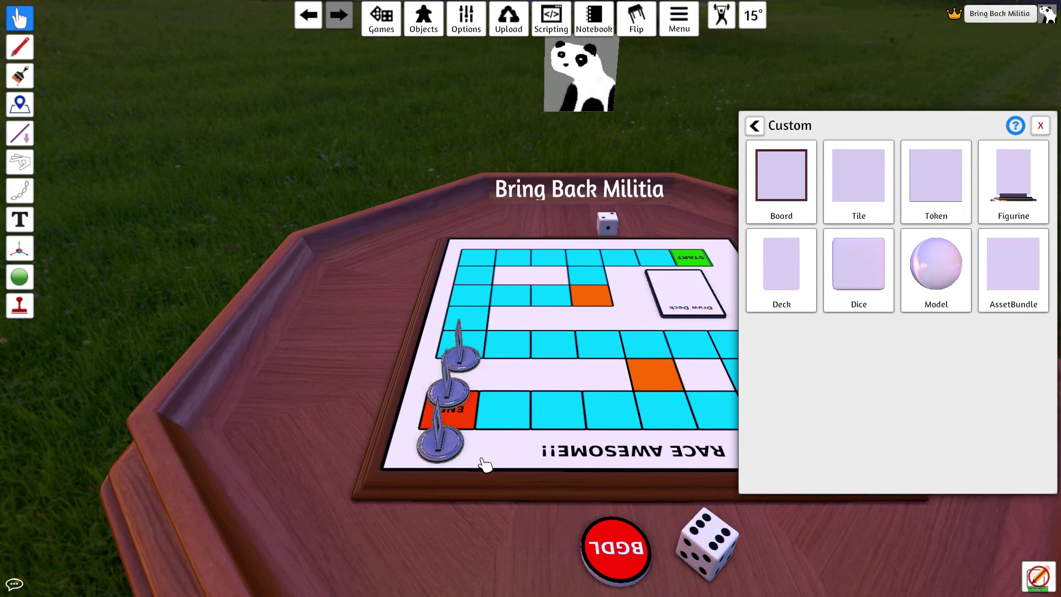
key(minus)
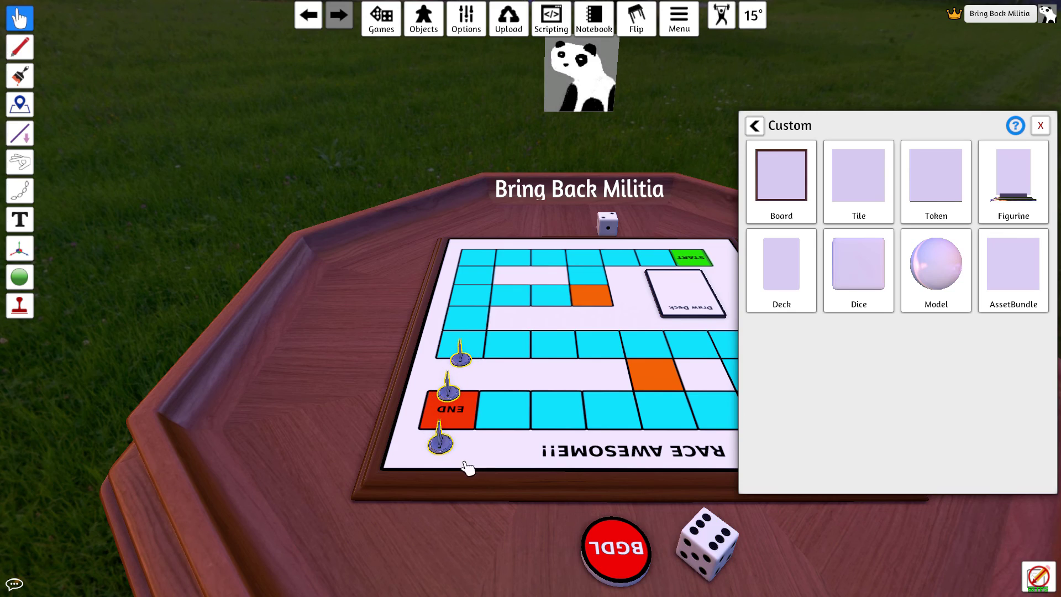
- Deselect the figurines and place the orange, yellow and green cars together on the END space
scroll(469, 469, up, 8)
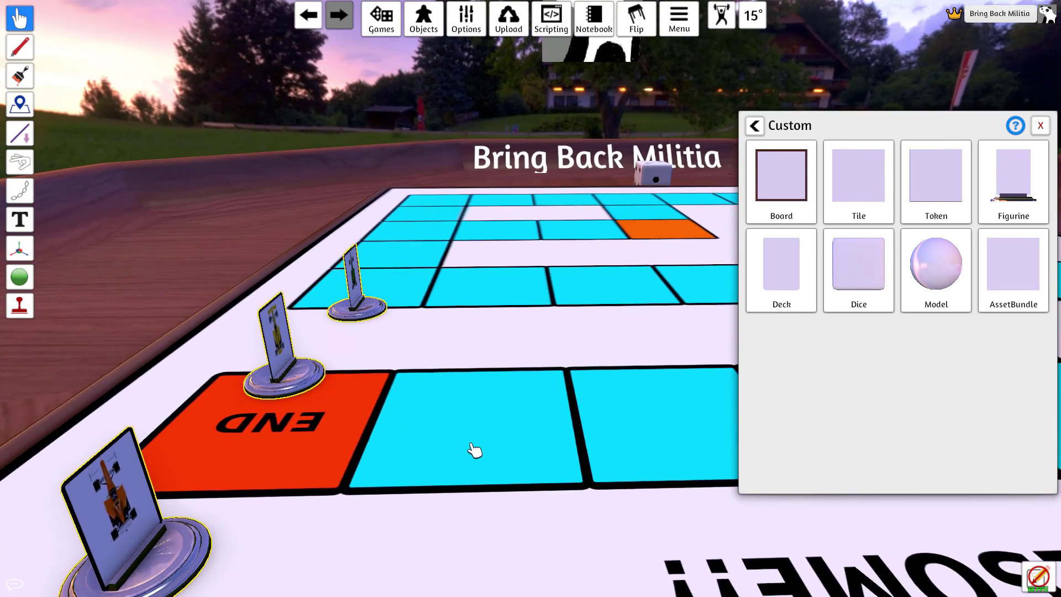
key(a)
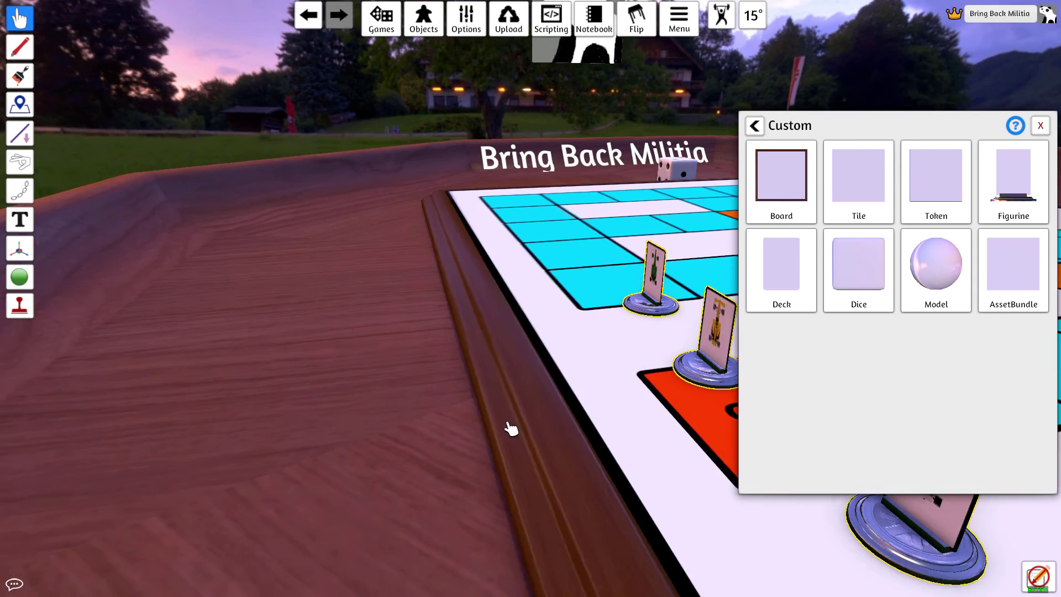
key(d)
click(143, 458)
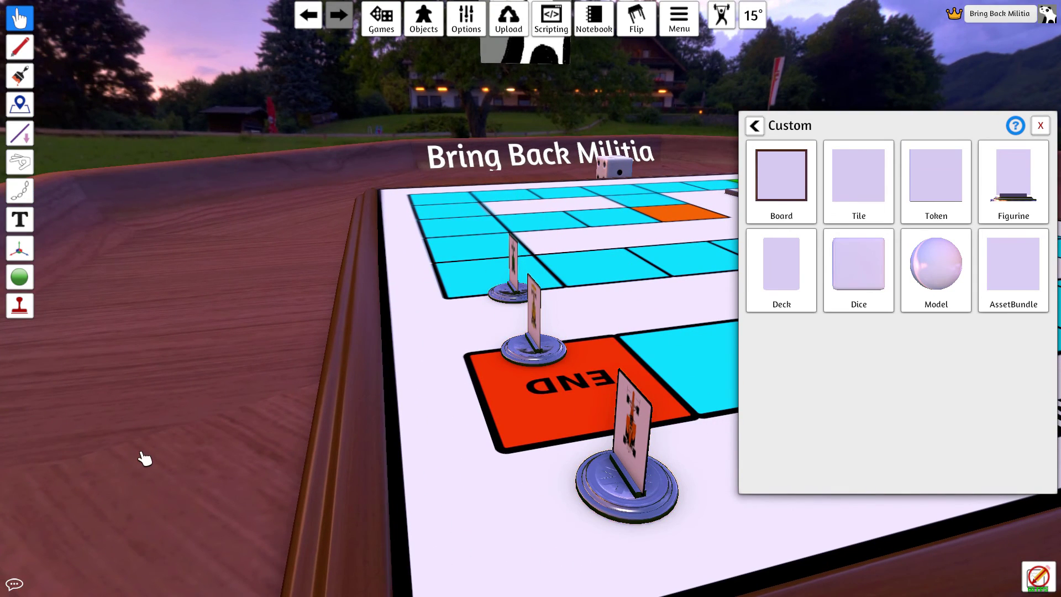
drag(608, 484, 622, 406)
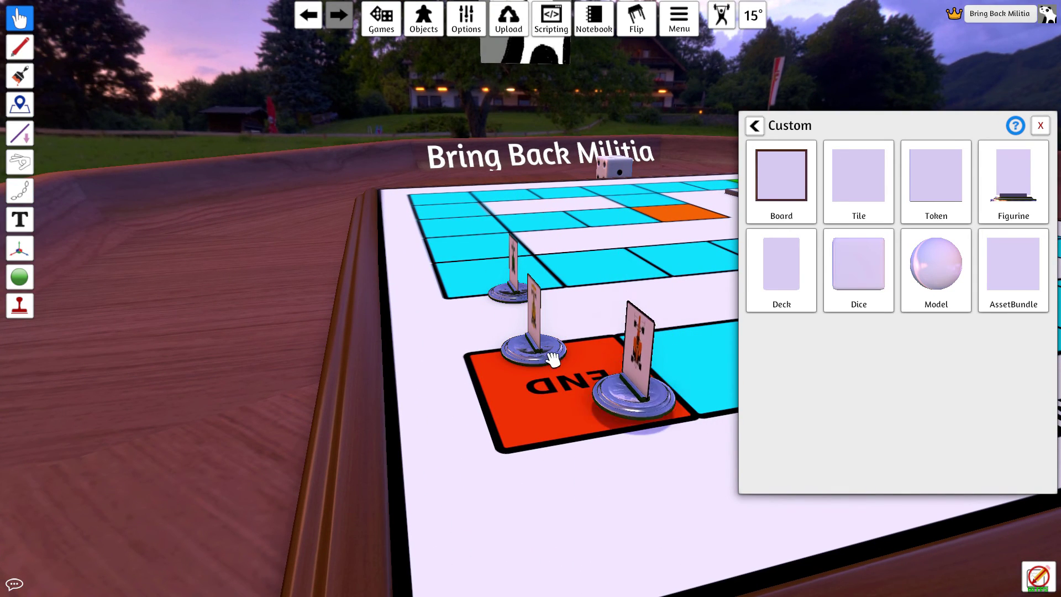
drag(547, 356, 591, 358)
drag(639, 422, 640, 403)
drag(514, 290, 545, 409)
- Examine the three scaled-down car figurines on the END space from several distances and angles
key(d)
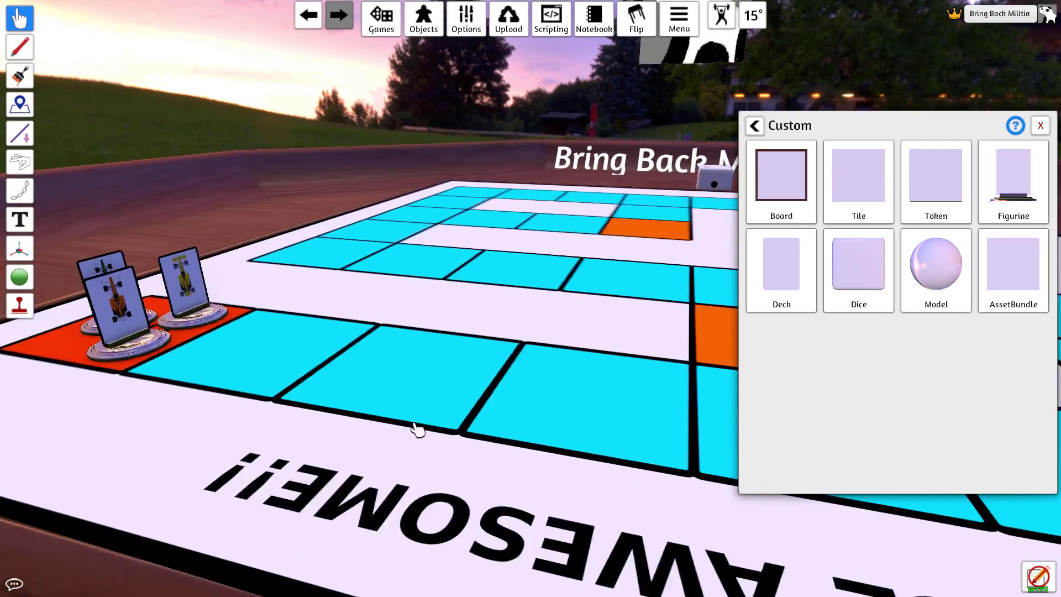
scroll(439, 423, down, 5)
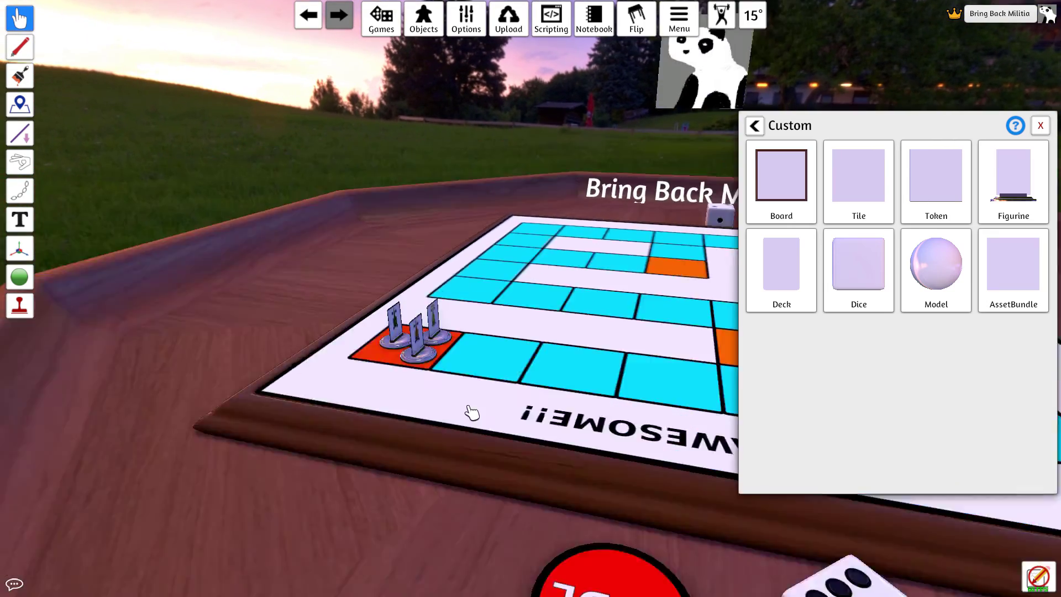
scroll(572, 376, down, 3)
scroll(575, 382, up, 8)
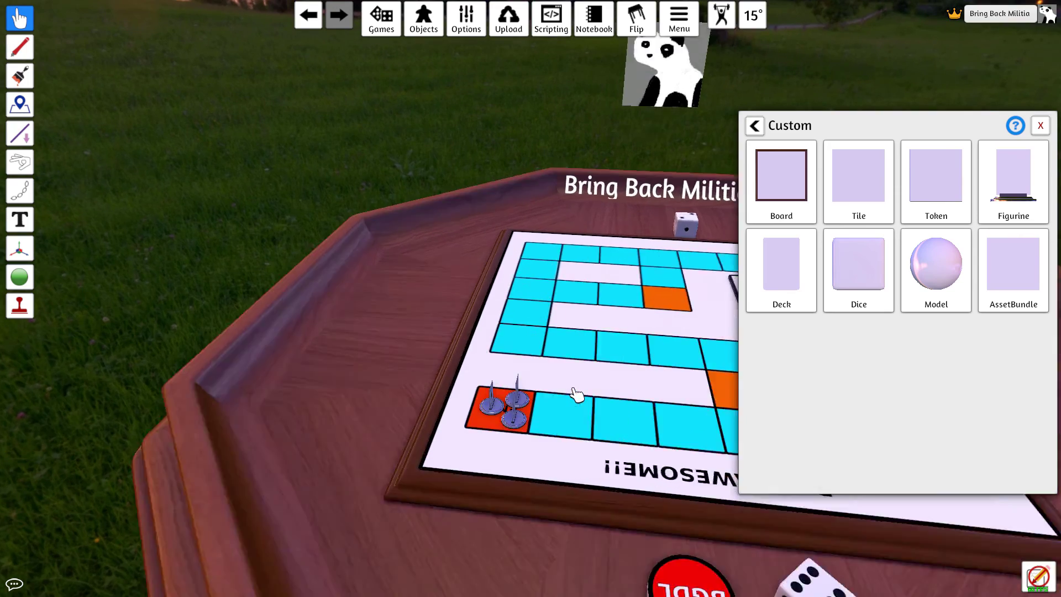
scroll(599, 385, down, 3)
key(a)
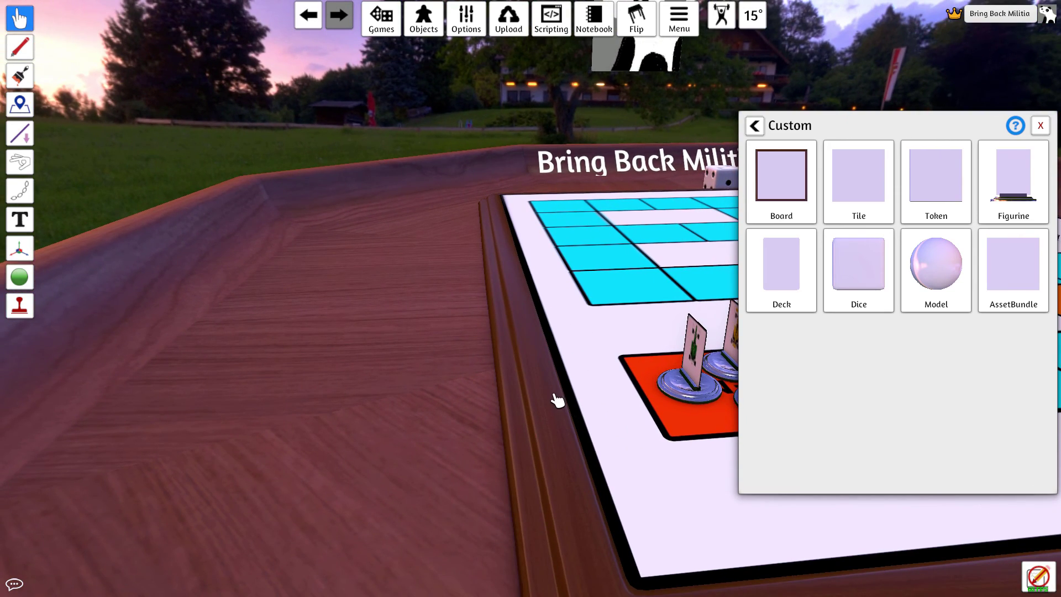
key(a)
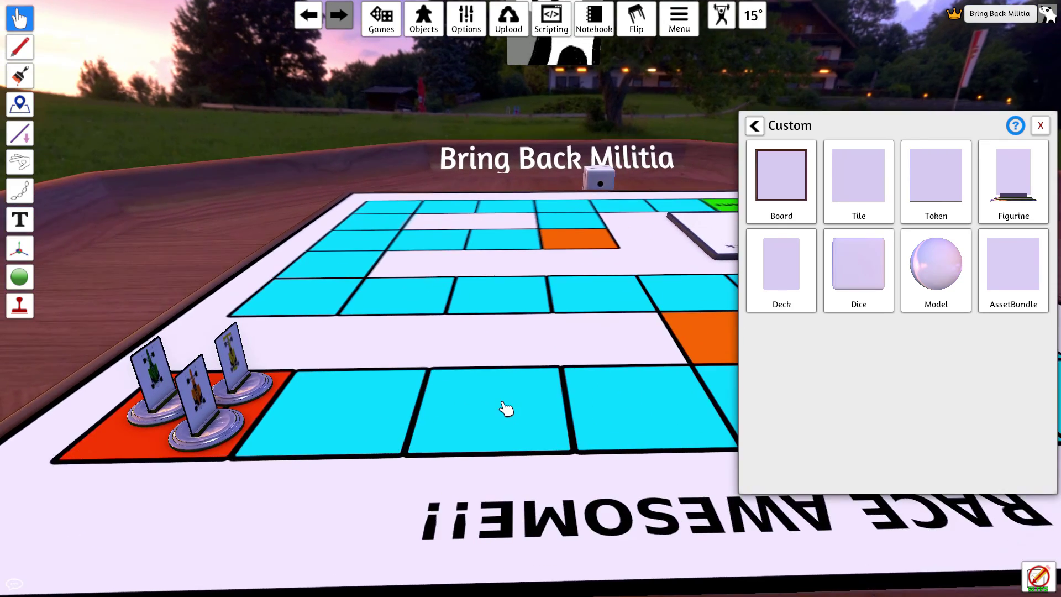
scroll(506, 409, down, 3)
scroll(547, 378, up, 4)
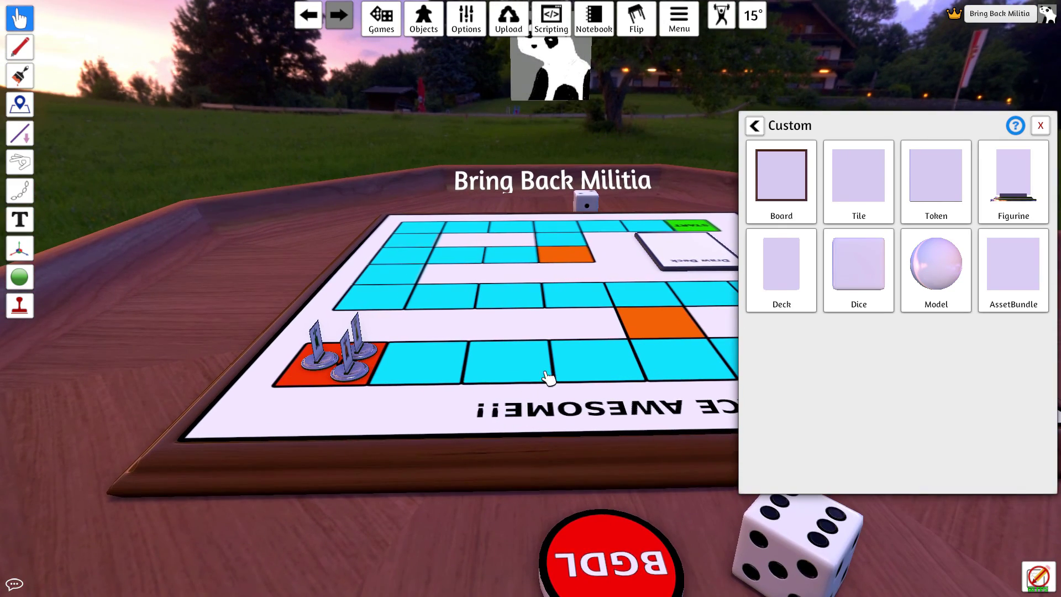
scroll(385, 399, up, 5)
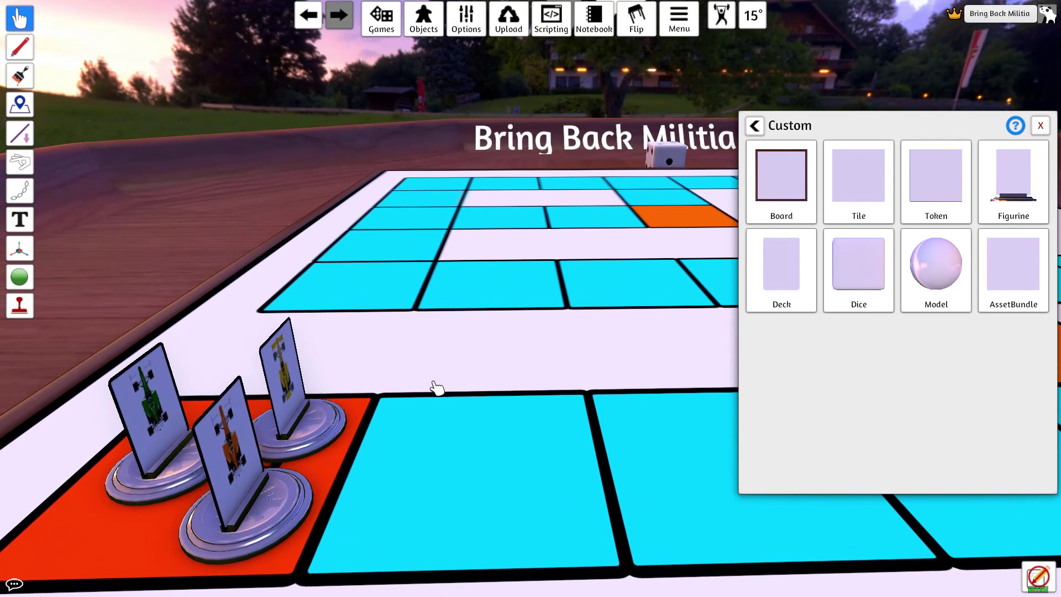
scroll(437, 387, down, 3)
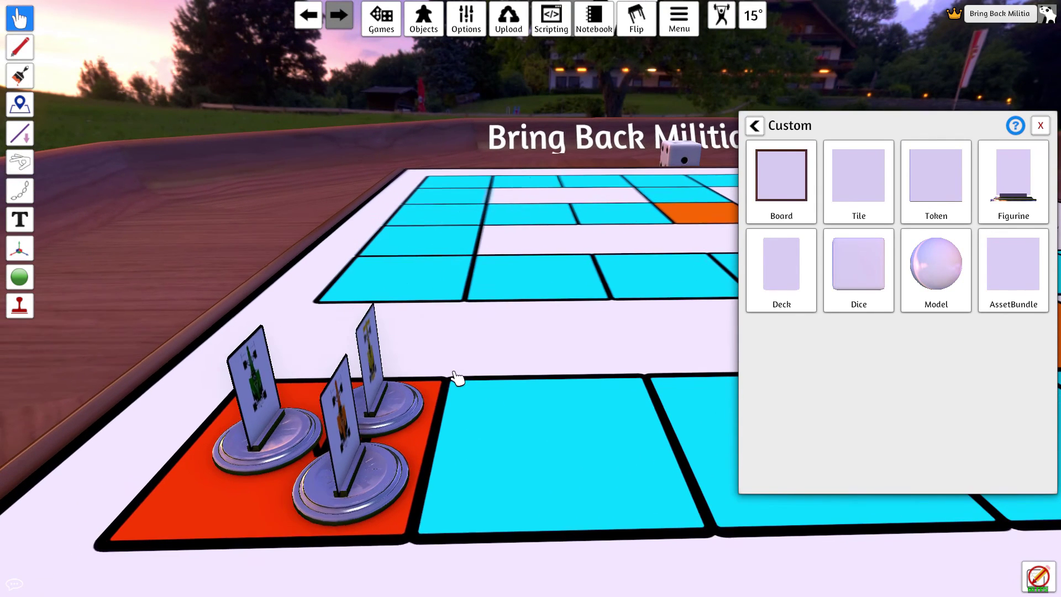
scroll(457, 443, up, 3)
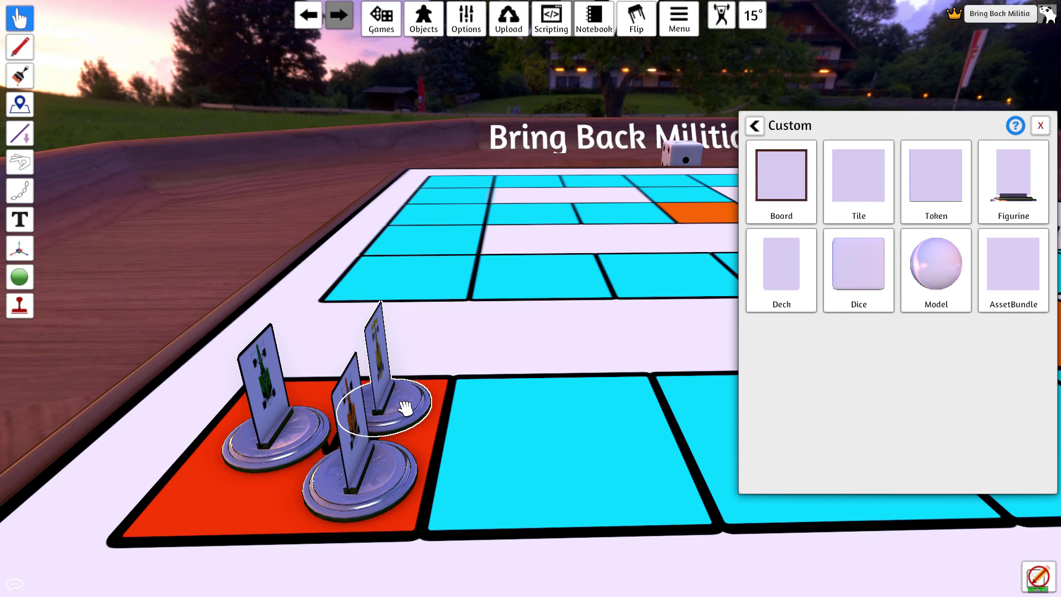
- Apply a bright yellow color tint (FFDA00) to the base of the yellow car figurine
right_click(406, 409)
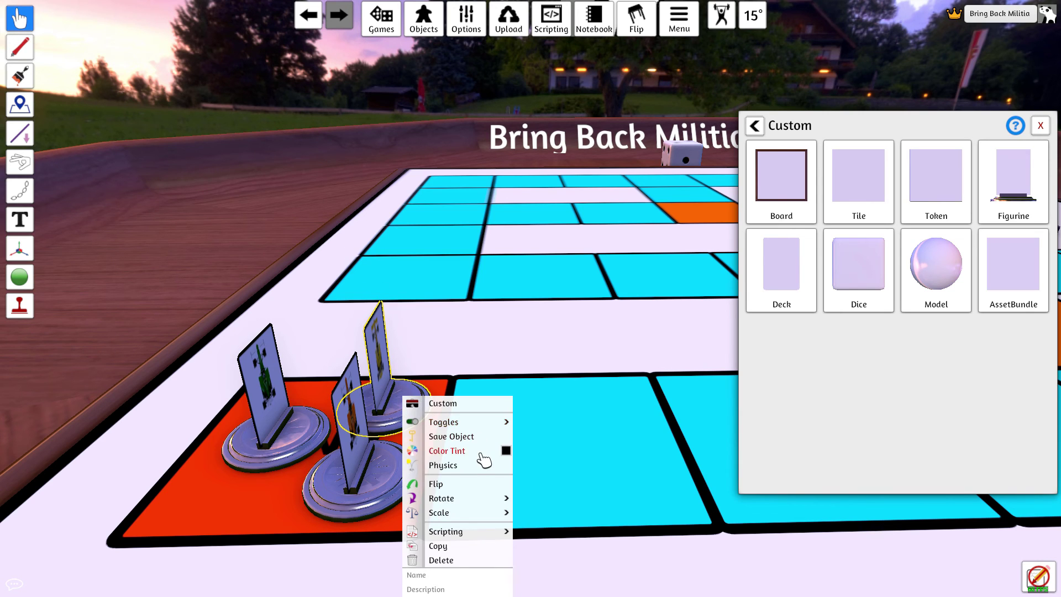
click(484, 458)
drag(620, 327, 618, 306)
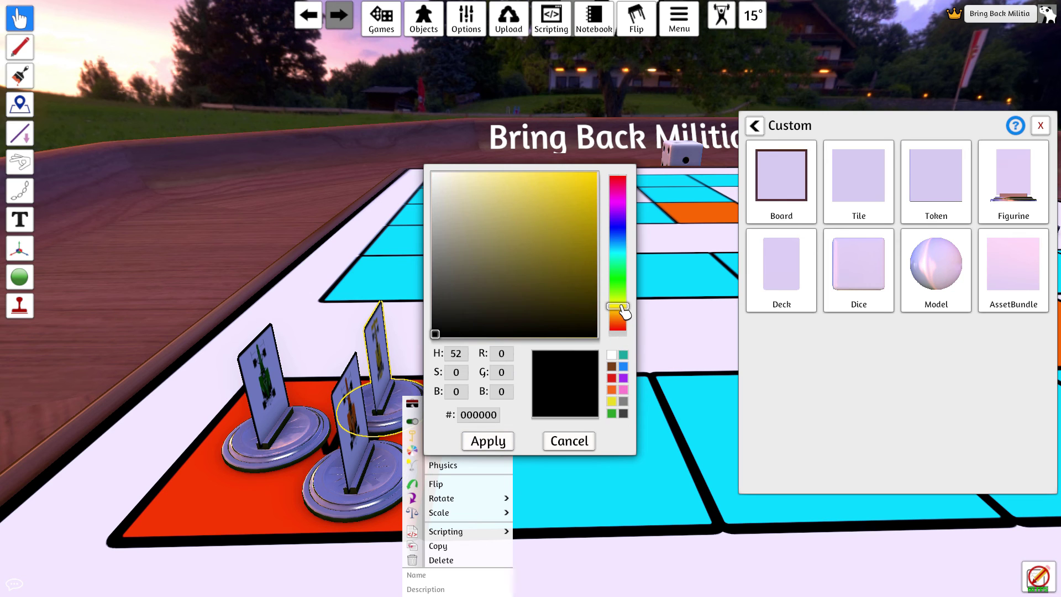
drag(554, 220, 595, 173)
click(484, 445)
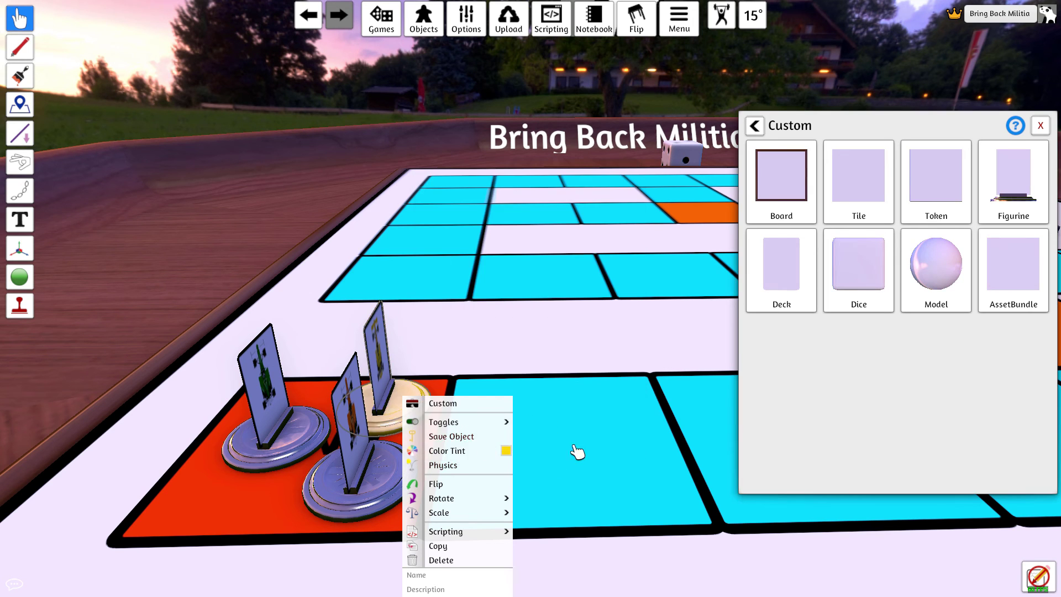
key(e)
right_click(237, 398)
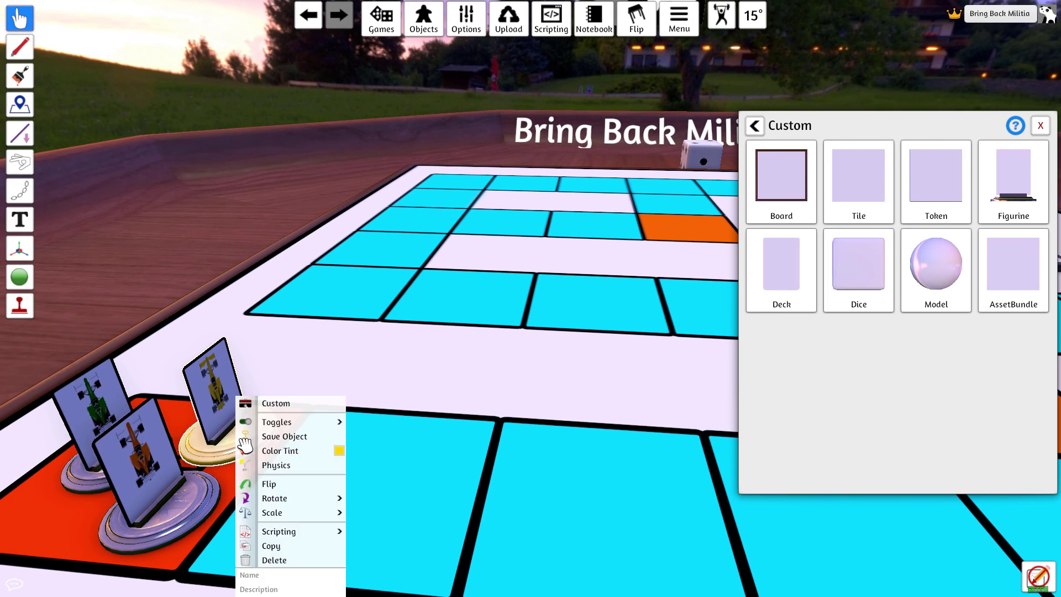
click(308, 452)
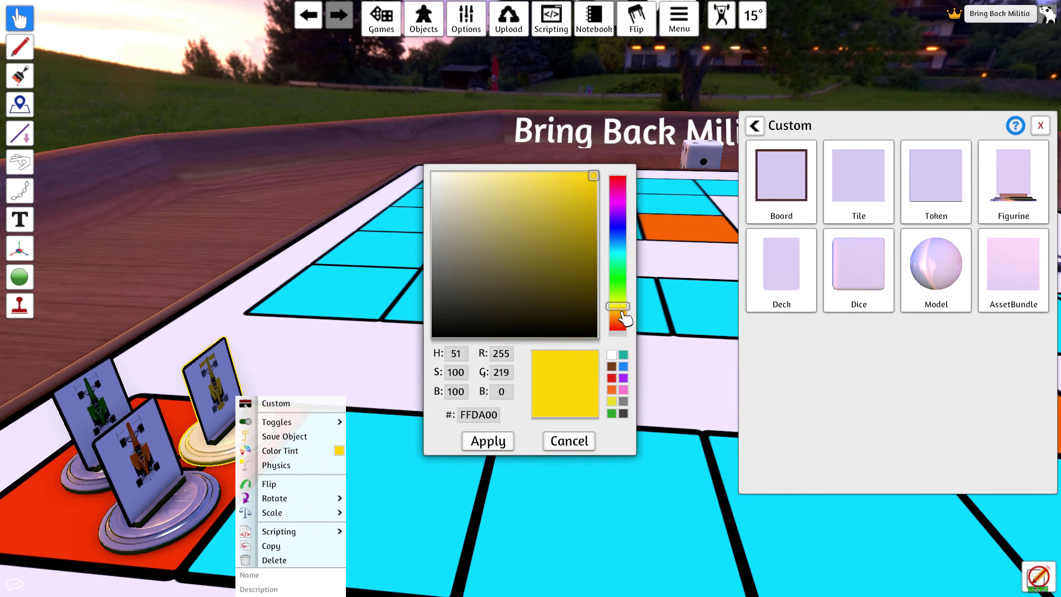
drag(623, 312, 620, 305)
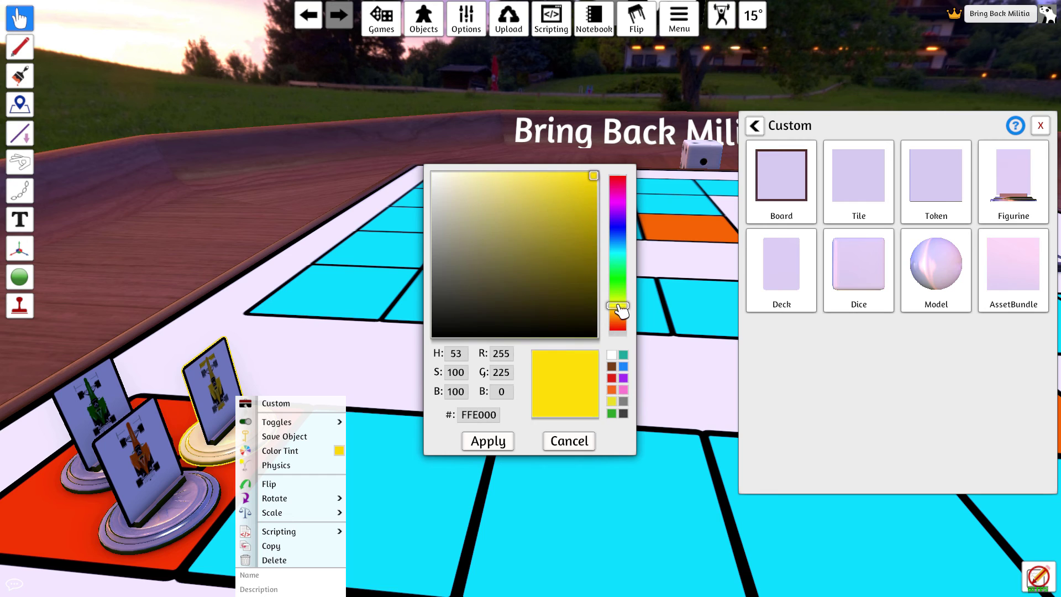
click(566, 441)
mouse_move(242, 428)
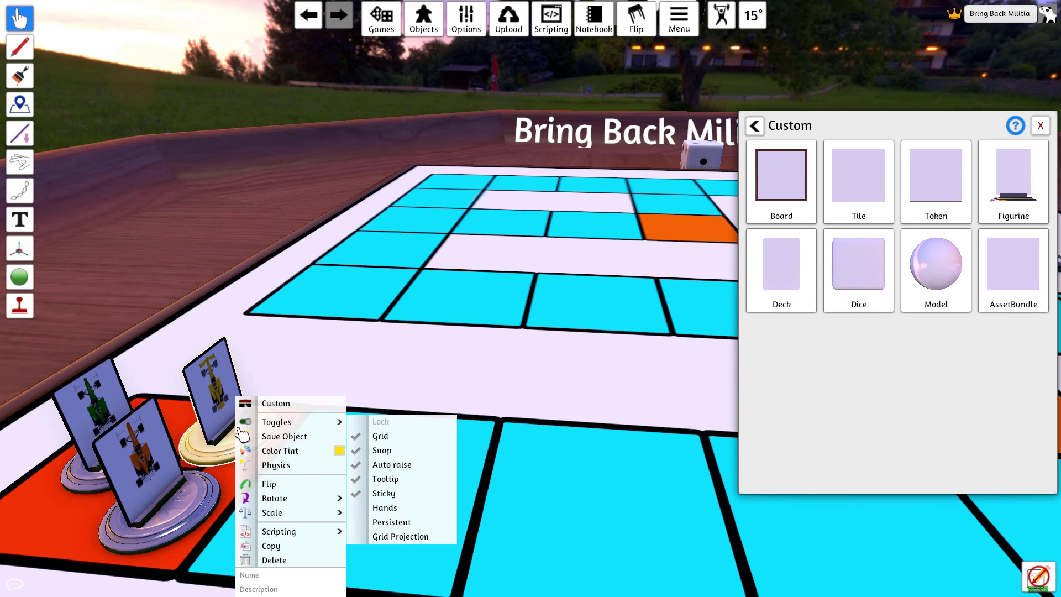
- Apply a dark orange color tint with hue 27 to the base of the orange car figurine
right_click(201, 502)
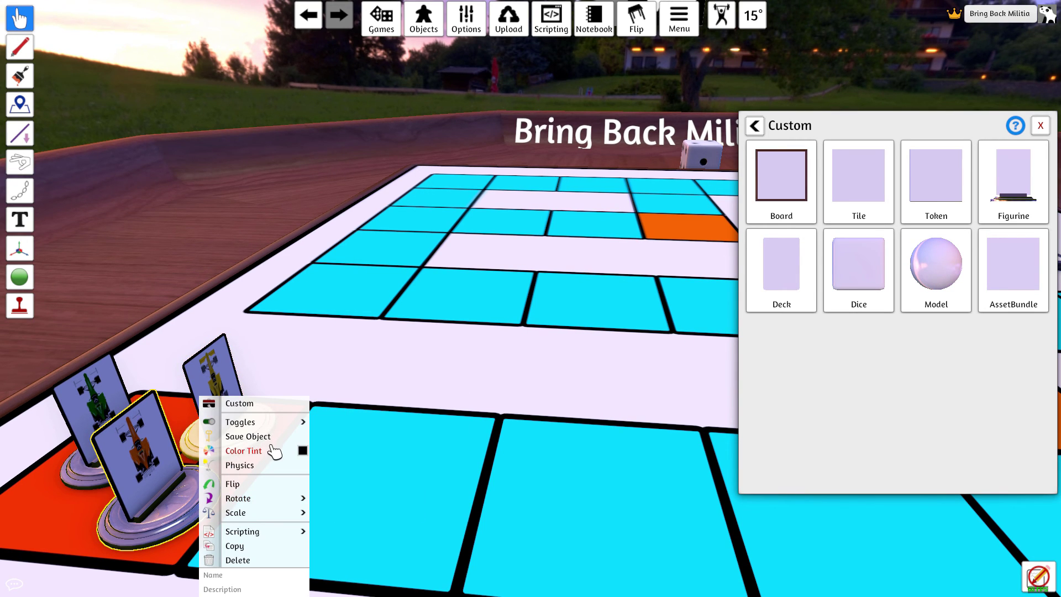
click(275, 450)
drag(617, 327, 618, 316)
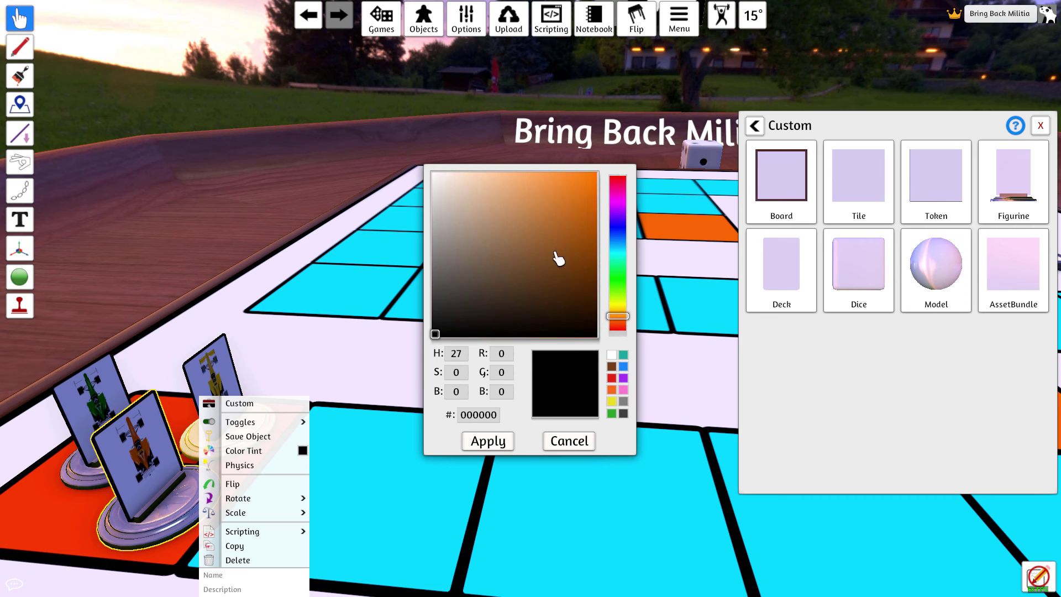
drag(595, 182, 594, 219)
click(480, 440)
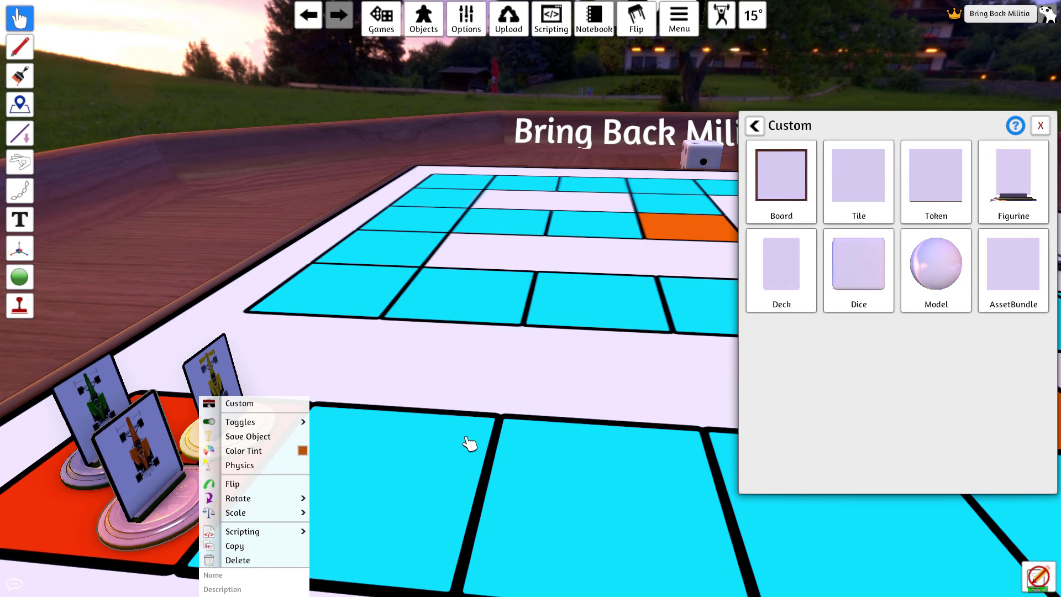
- Apply a bright green color tint (45FF00) to the base of the green car figurine
scroll(433, 421, up, 5)
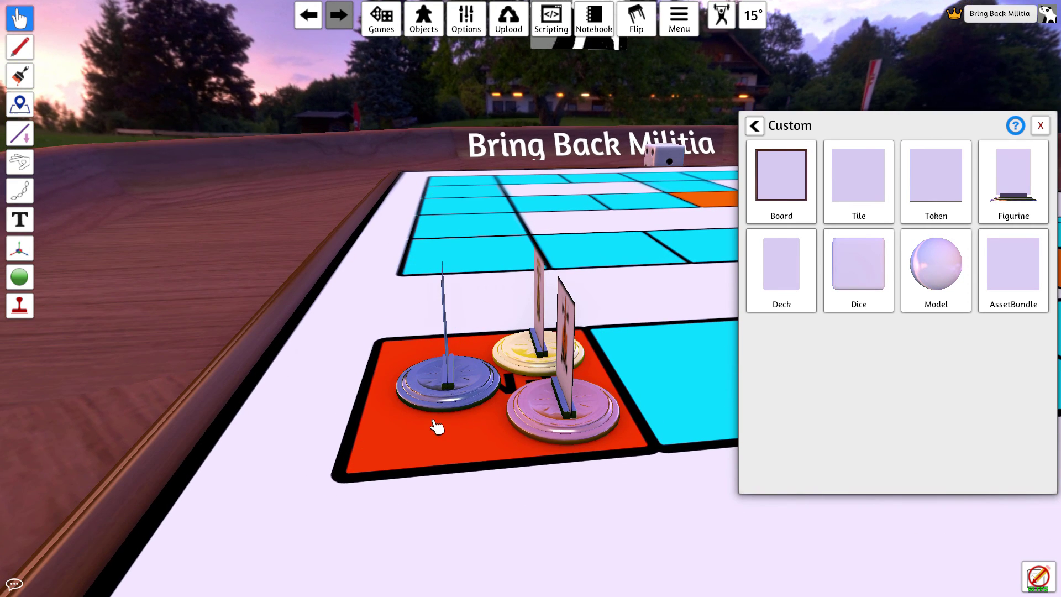
right_click(456, 398)
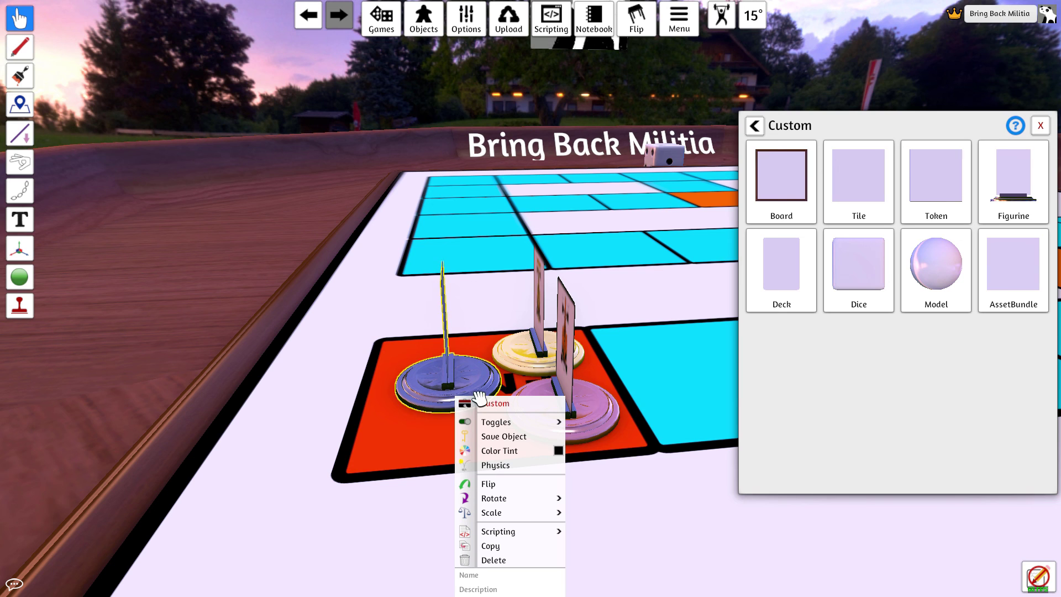
click(513, 453)
click(619, 284)
drag(599, 265, 618, 171)
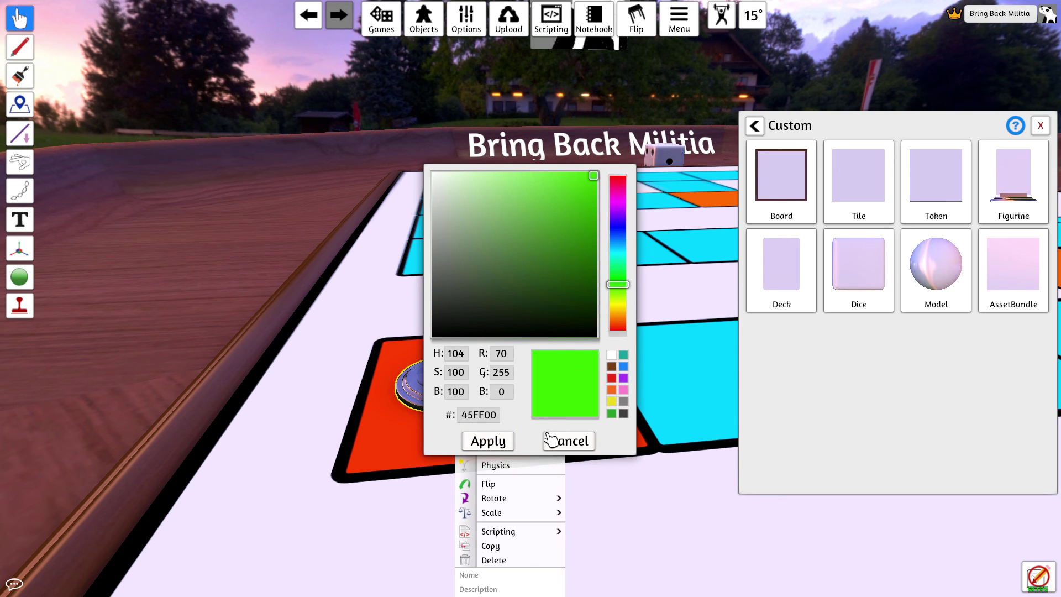
click(551, 439)
click(630, 374)
scroll(573, 379, down, 3)
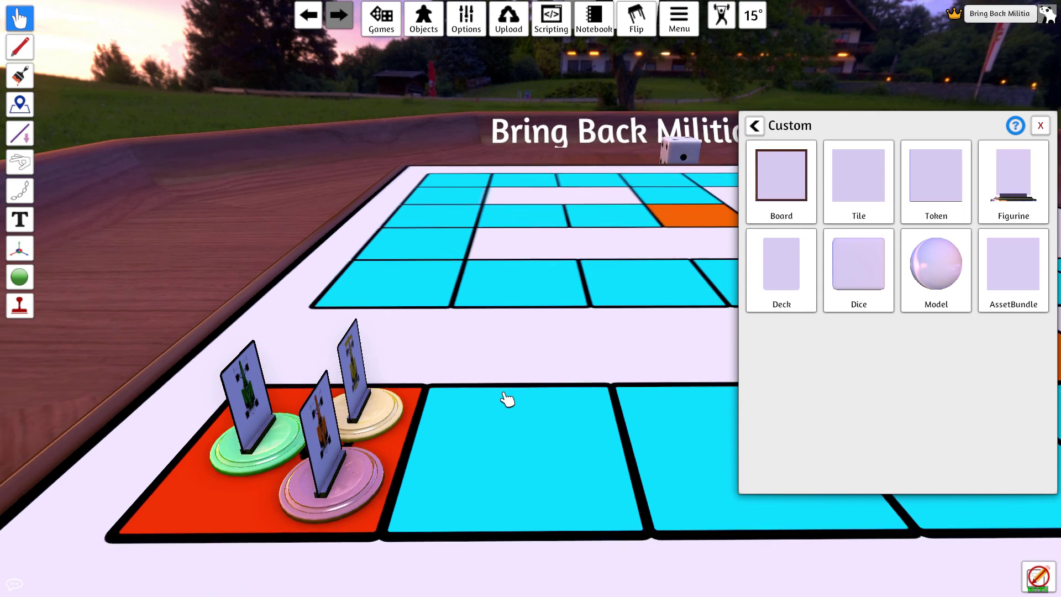
scroll(505, 381, down, 2)
drag(504, 370, 479, 384)
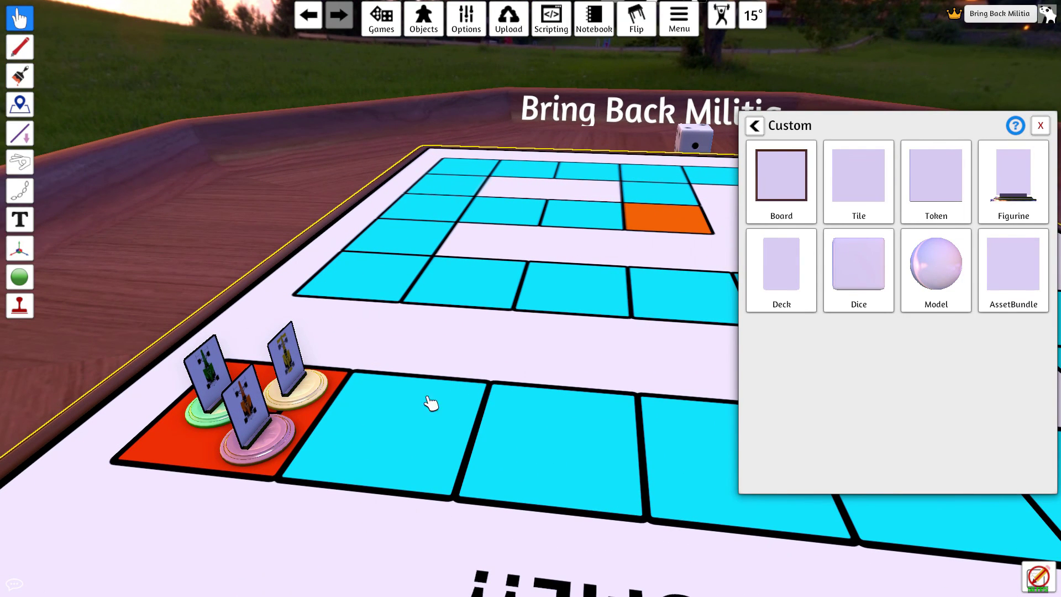
- Change the base color tint of the orange car figurine to a bright red-orange (FF4700)
right_click(273, 449)
click(353, 457)
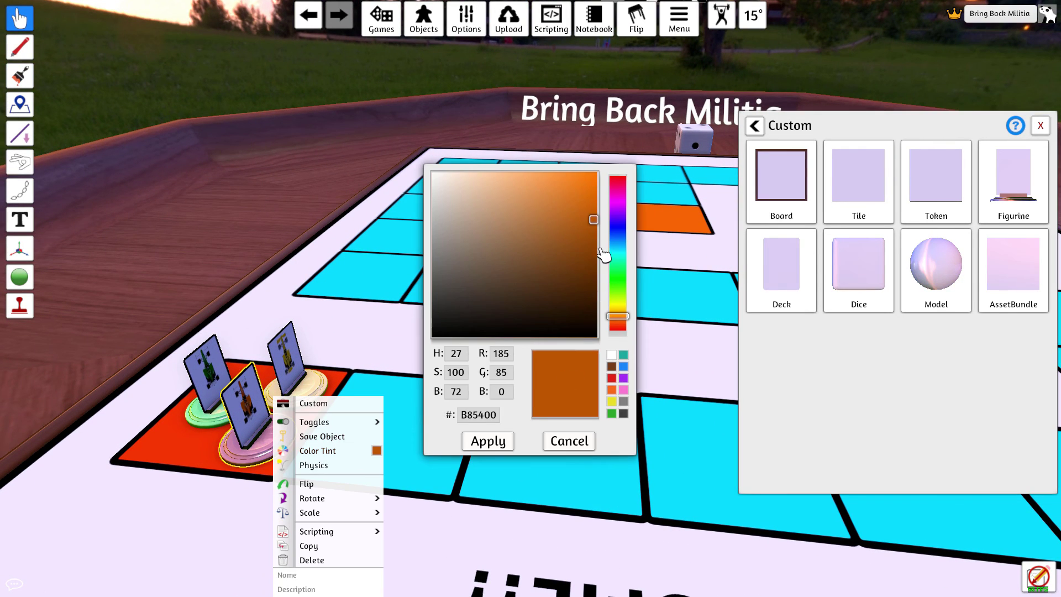
drag(594, 222, 594, 175)
drag(621, 323, 630, 231)
drag(636, 317, 636, 327)
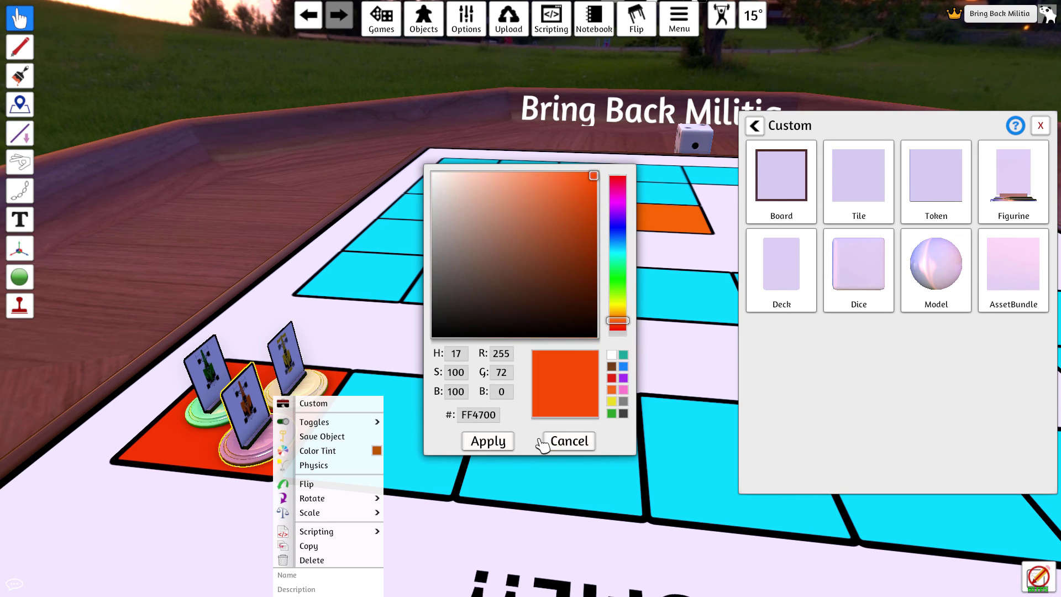
click(488, 441)
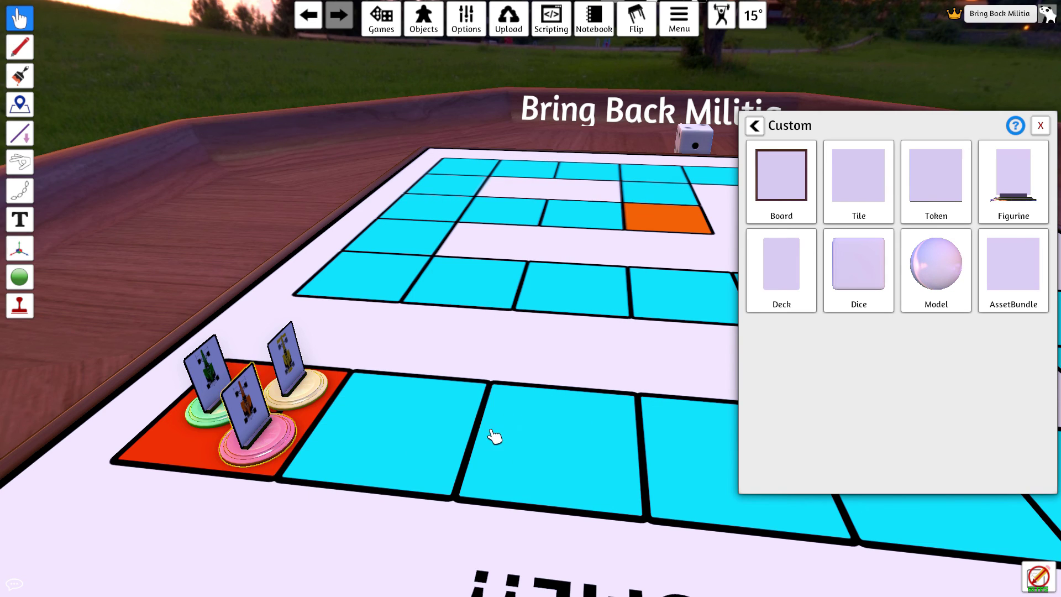
- Close the custom objects window and look over the board with the three tinted figurines
drag(492, 436, 337, 424)
scroll(392, 430, up, 3)
scroll(392, 430, down, 5)
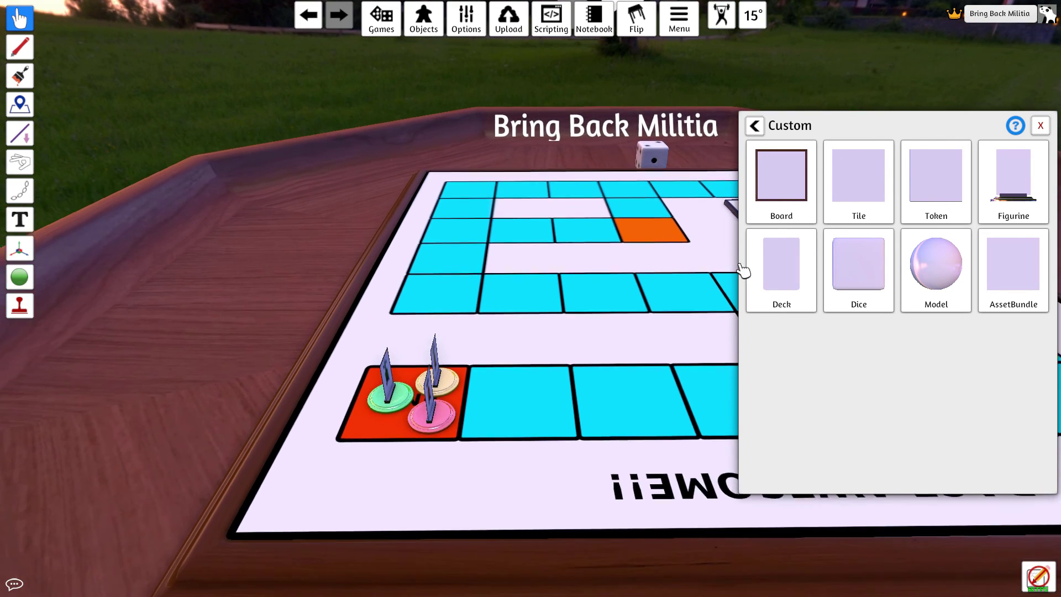
click(1039, 126)
scroll(546, 428, up, 2)
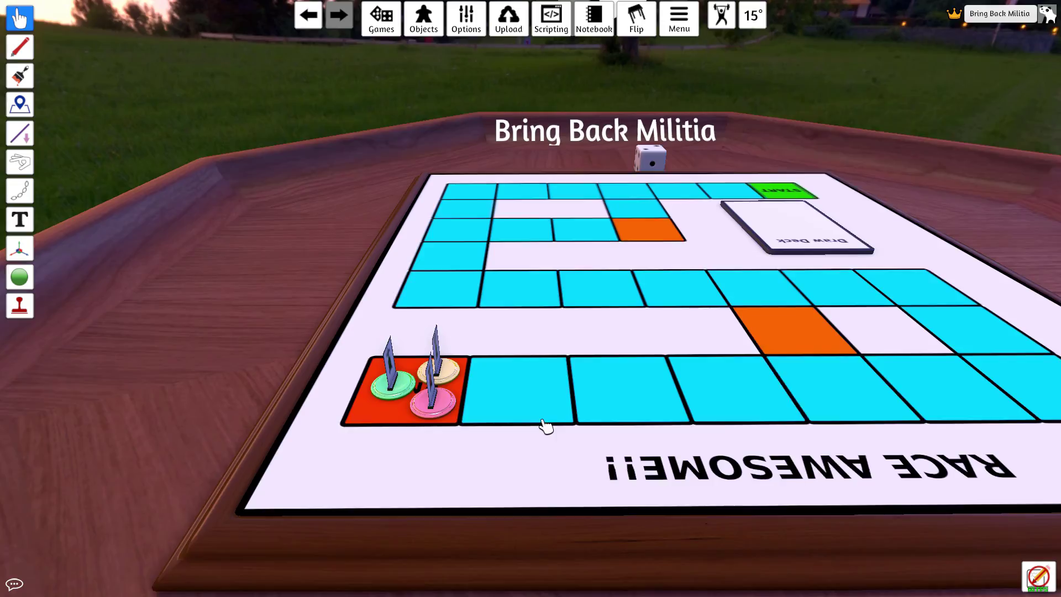
scroll(545, 427, down, 2)
drag(545, 427, 612, 377)
scroll(612, 377, down, 3)
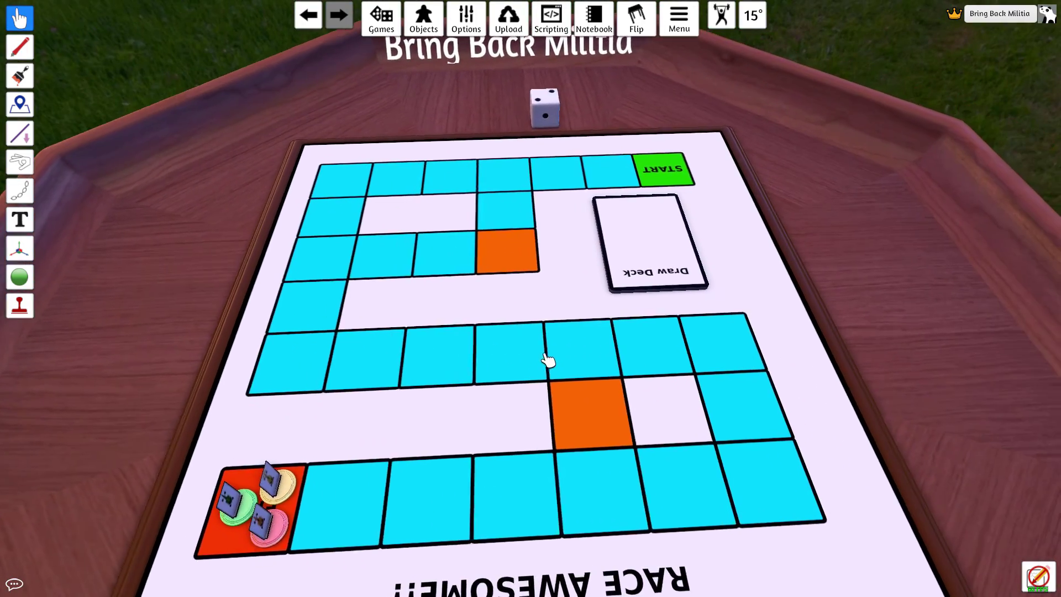
right_click(532, 353)
click(433, 109)
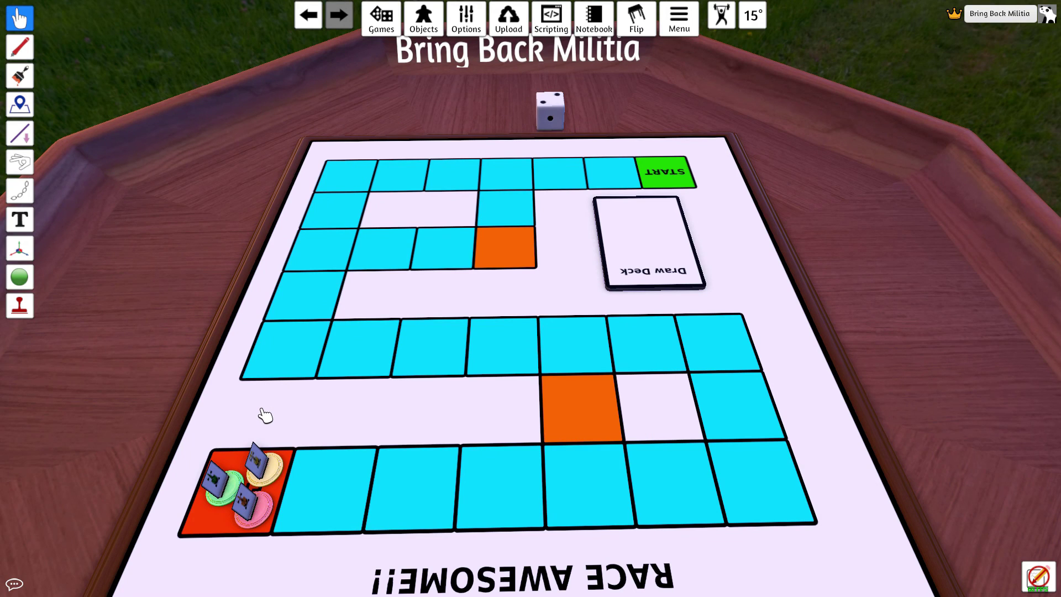
- Upload all loaded custom files to the Steam Cloud and close the cloud manager
click(509, 19)
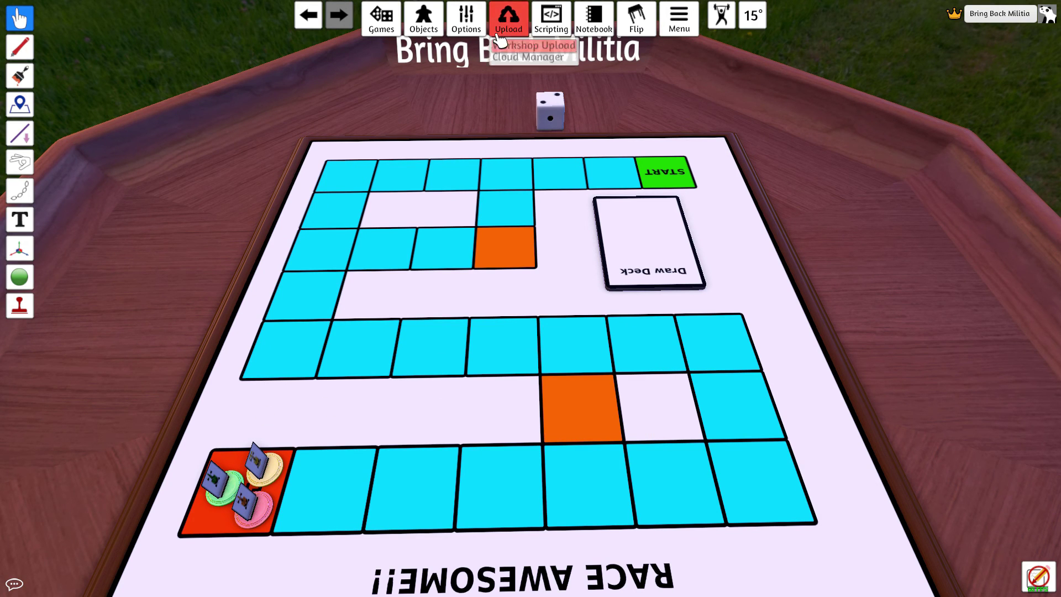
click(529, 59)
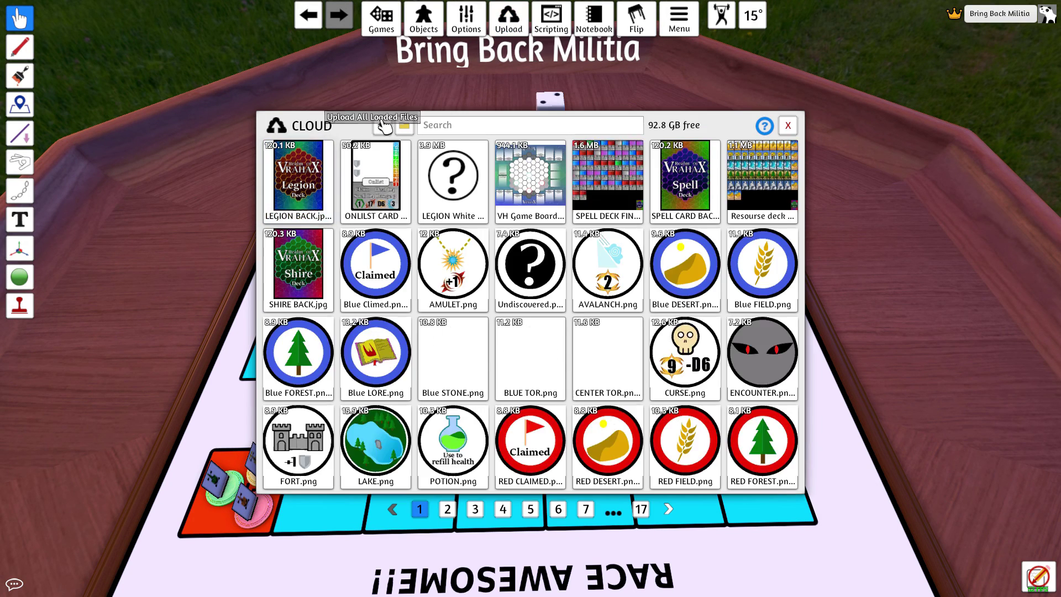
click(387, 127)
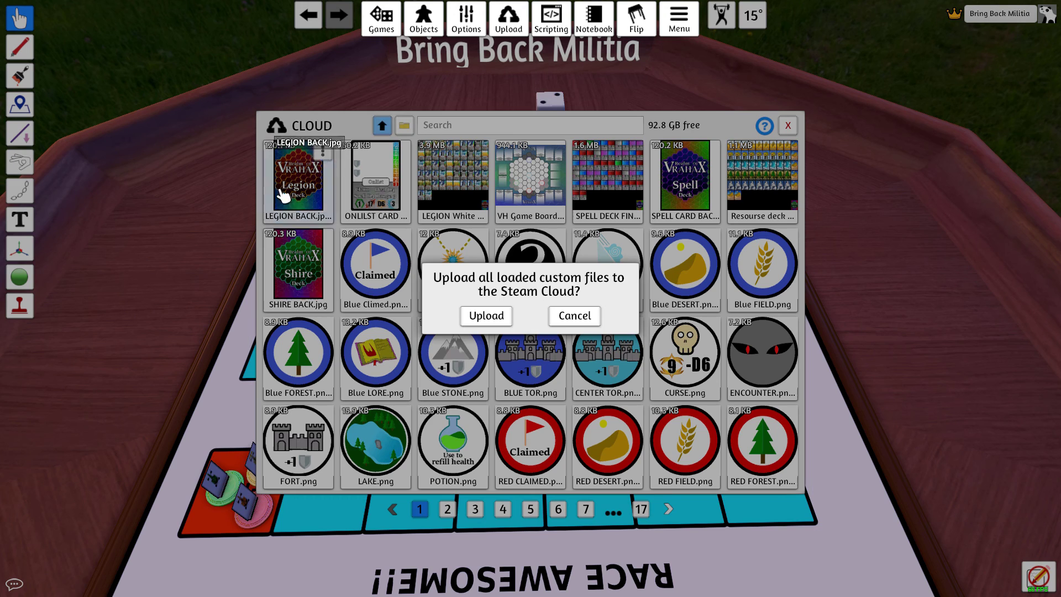
click(491, 319)
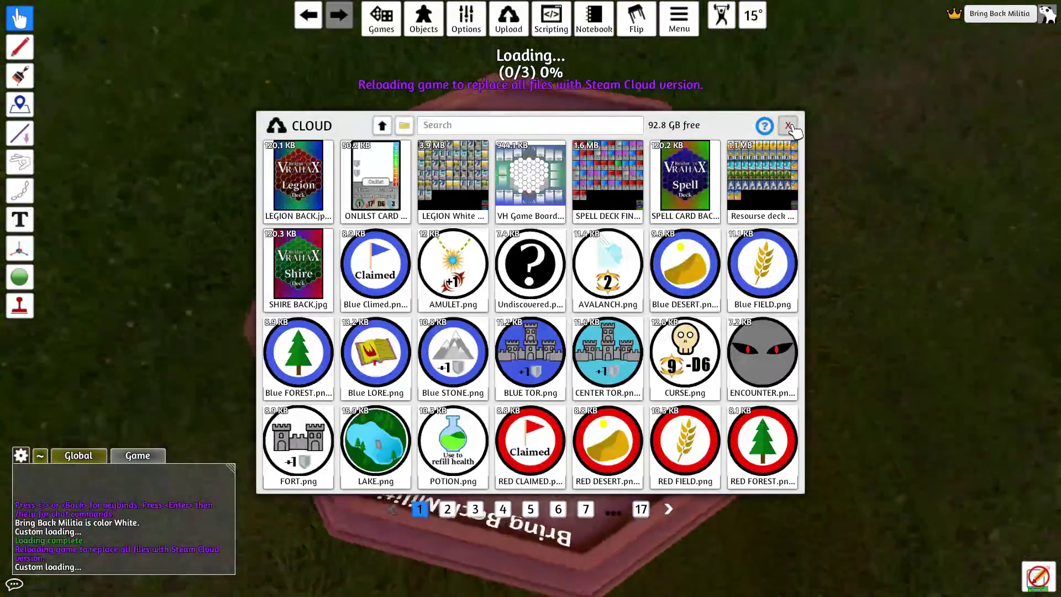
click(788, 125)
- Examine the reloaded car figurines on the END space up close and from above
scroll(646, 258, up, 5)
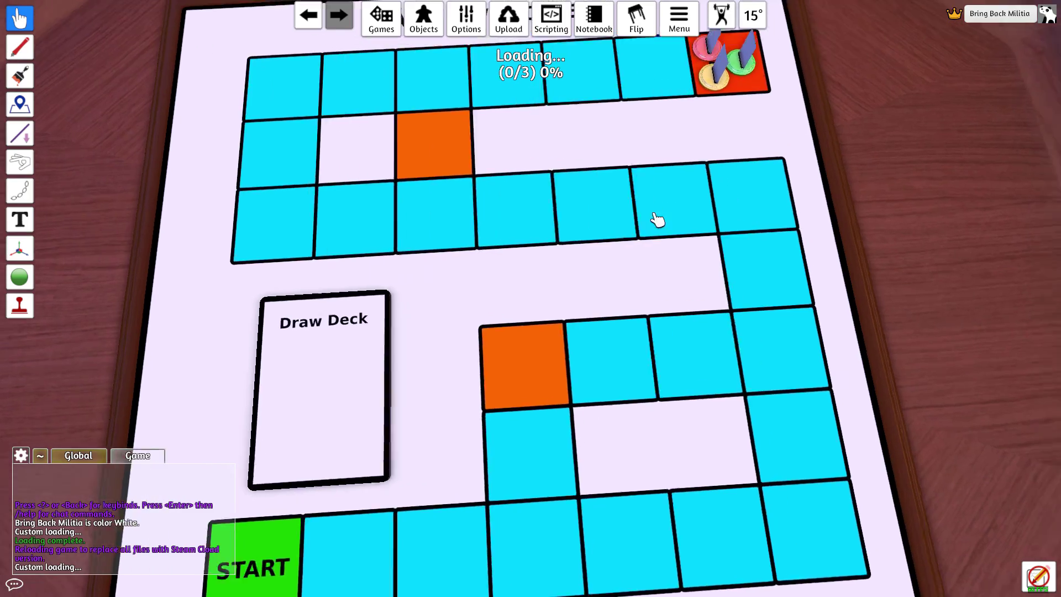
scroll(658, 220, down, 5)
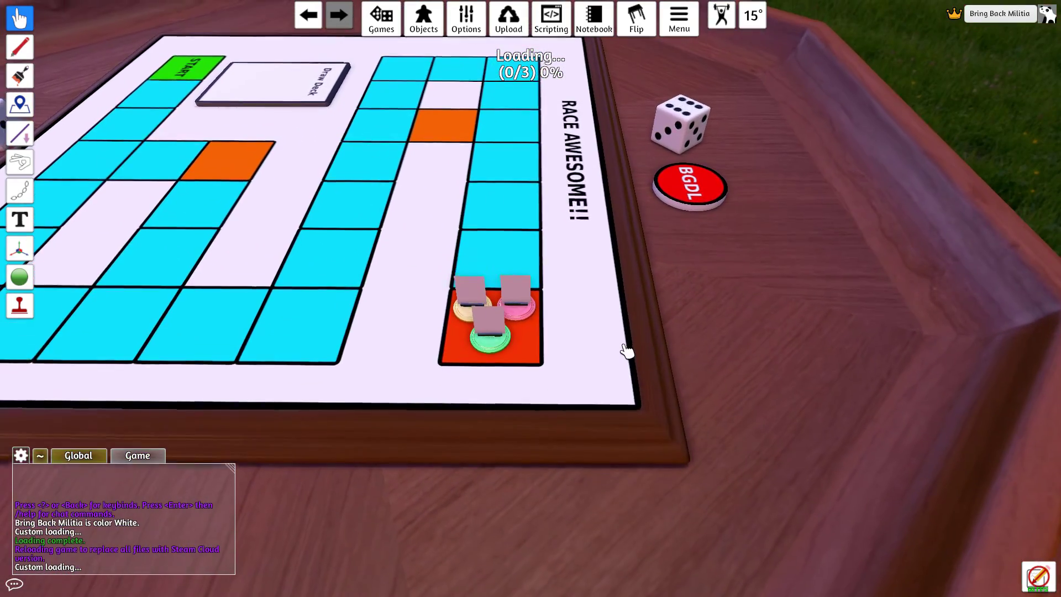
scroll(611, 348, up, 5)
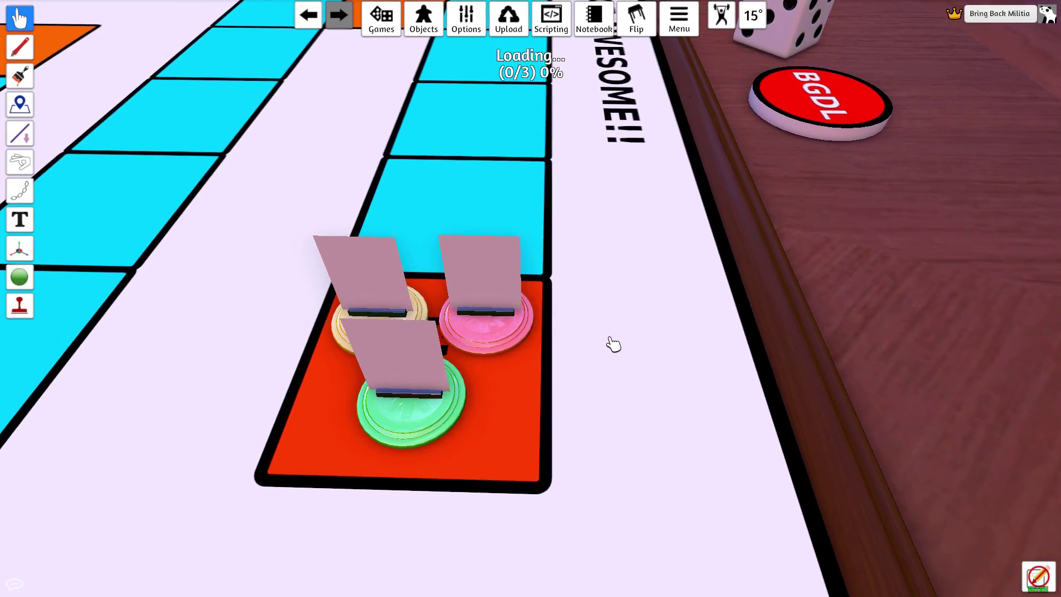
scroll(612, 343, down, 2)
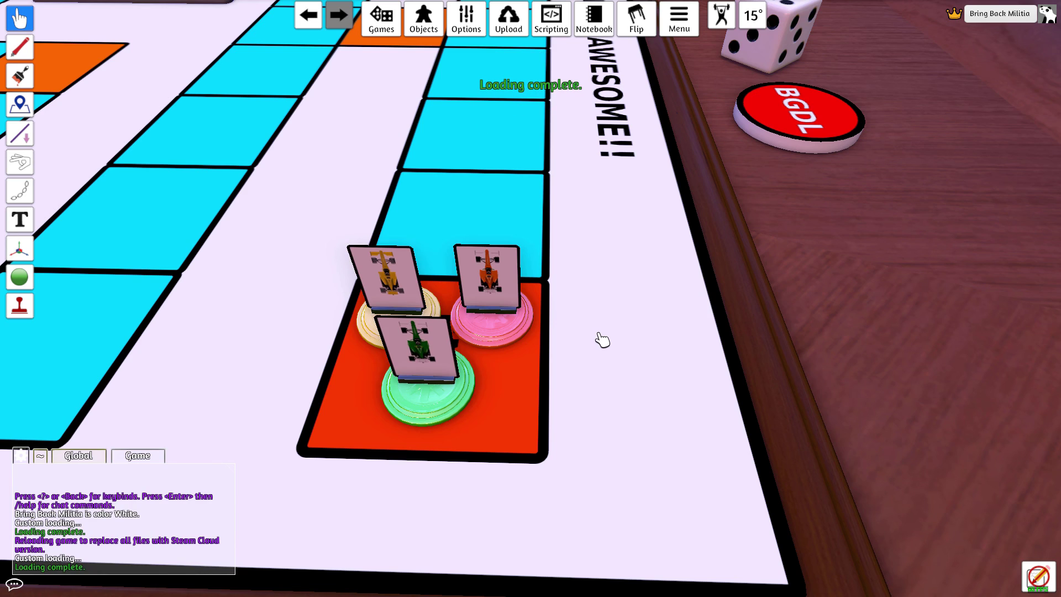
scroll(603, 308, up, 3)
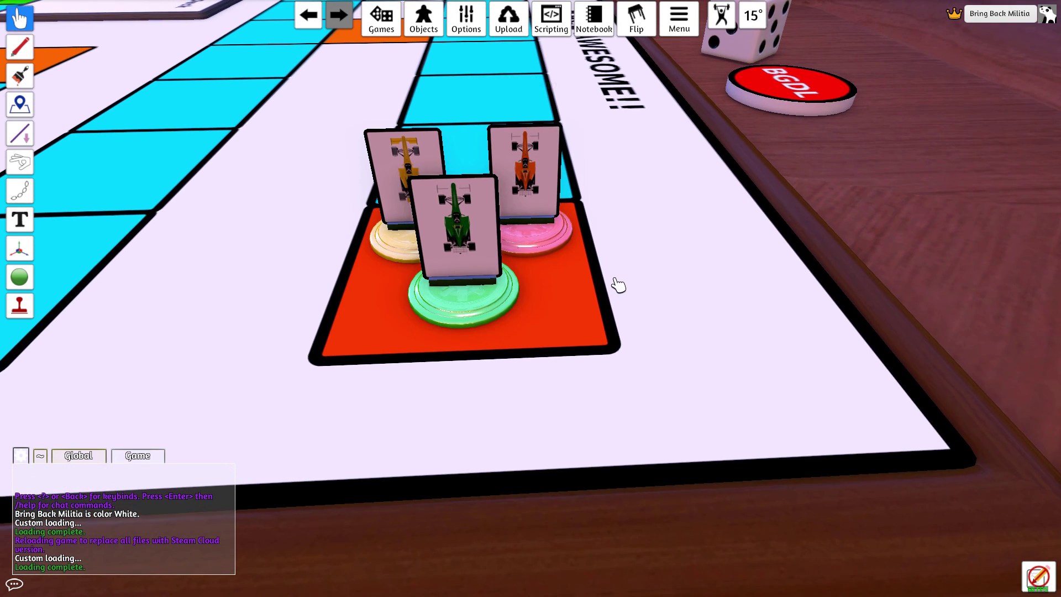
scroll(574, 342, up, 5)
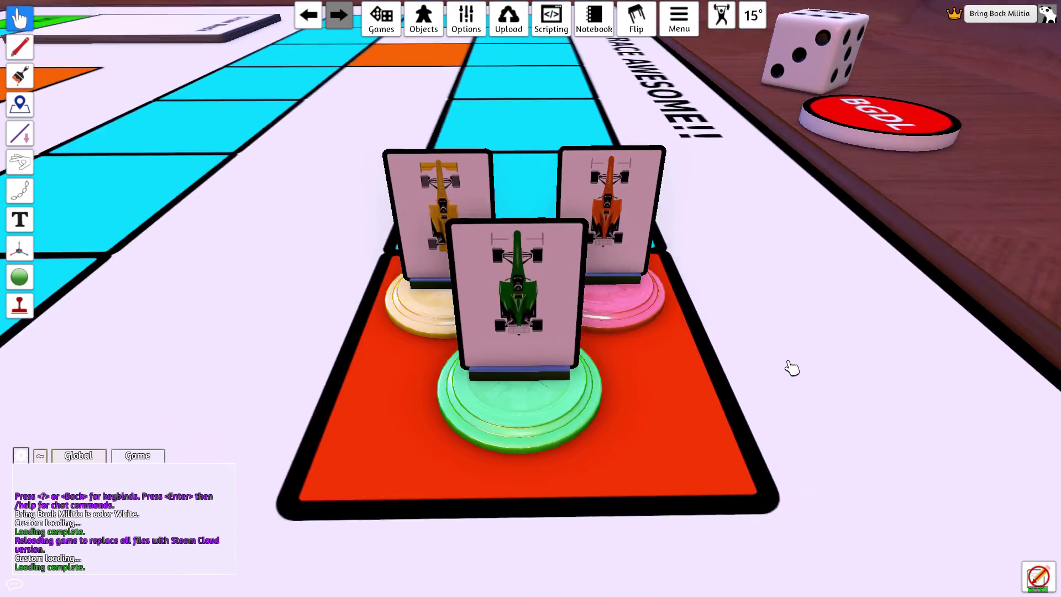
scroll(734, 284, down, 2)
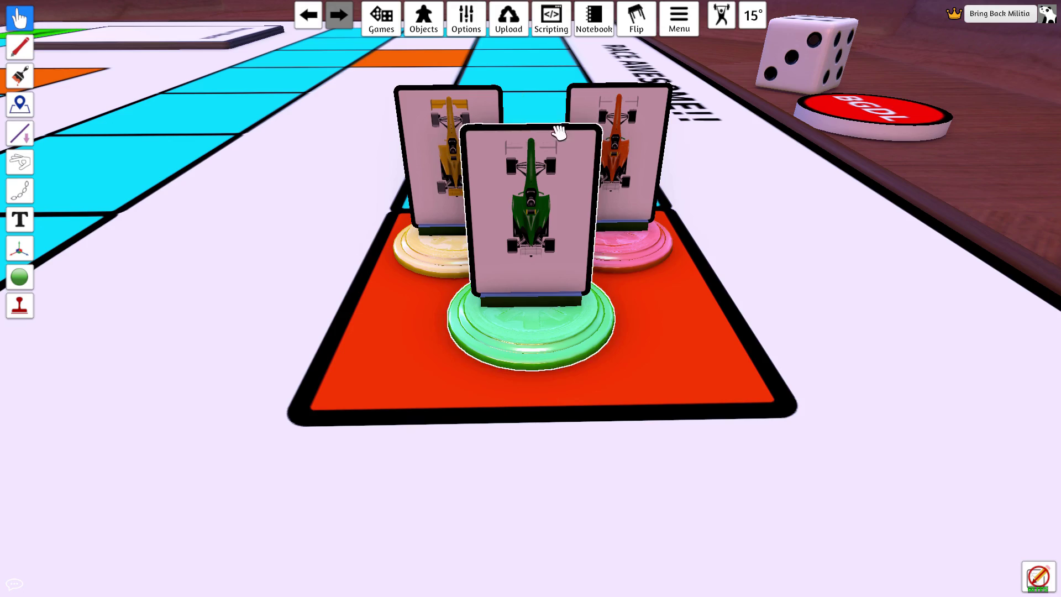
scroll(746, 177, up, 5)
scroll(554, 217, down, 10)
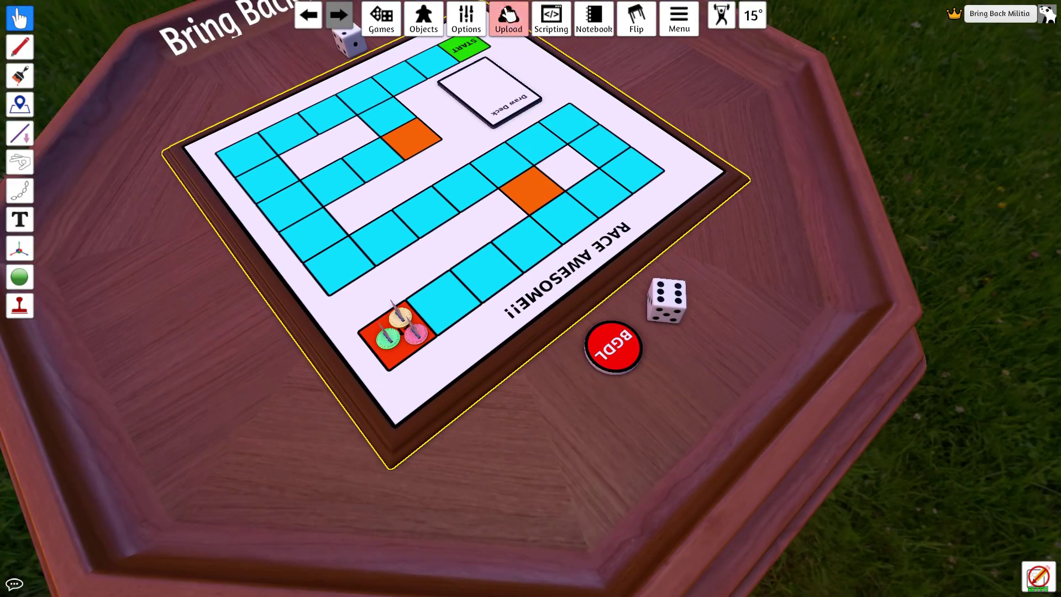
- Update the existing Workshop mod BDGL RACE GAME TUT V1 with the current table
mouse_move(508, 16)
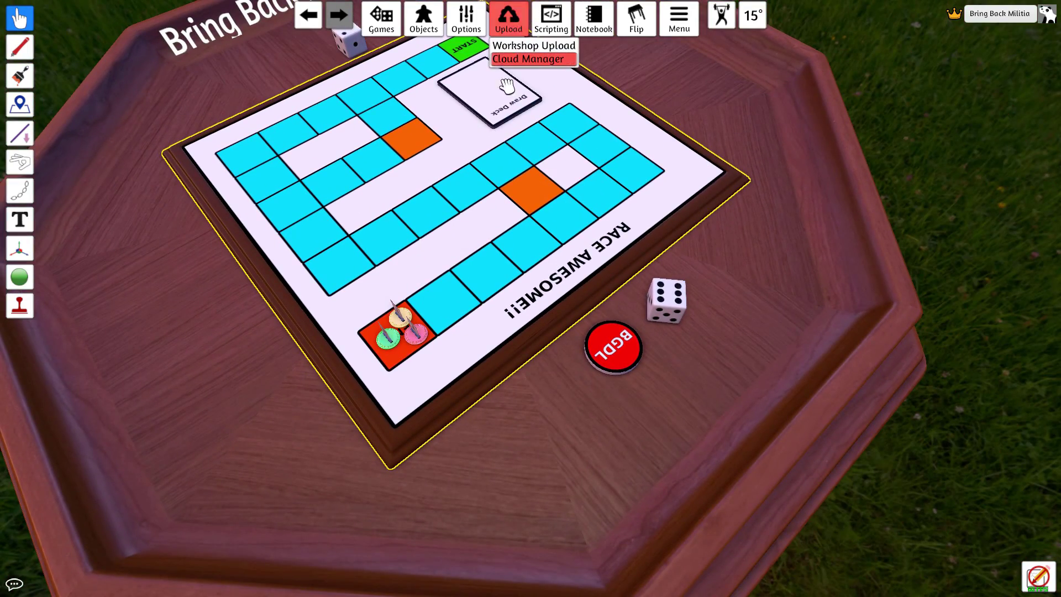
click(523, 47)
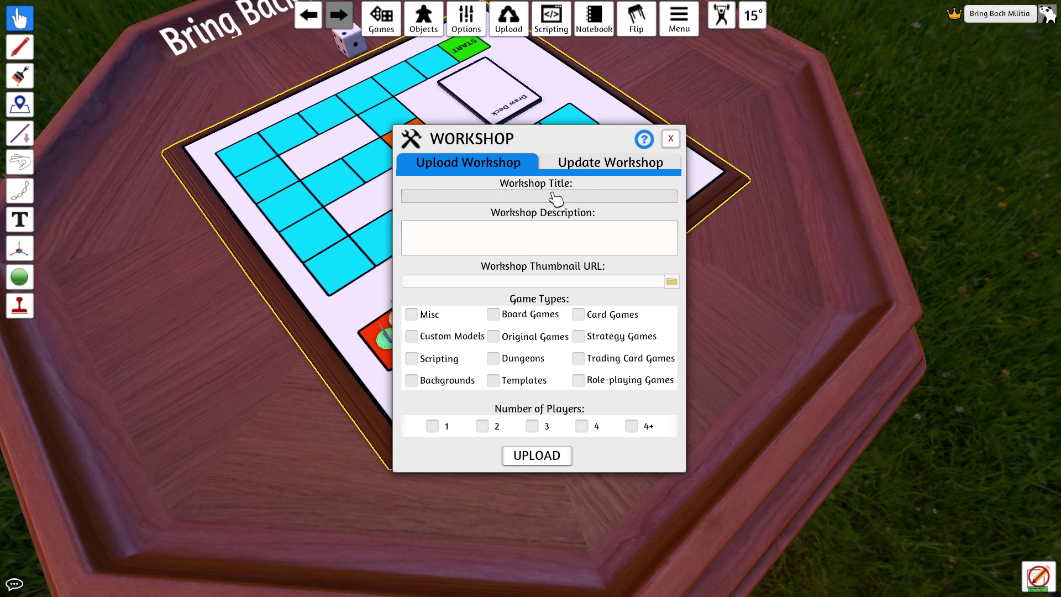
click(588, 168)
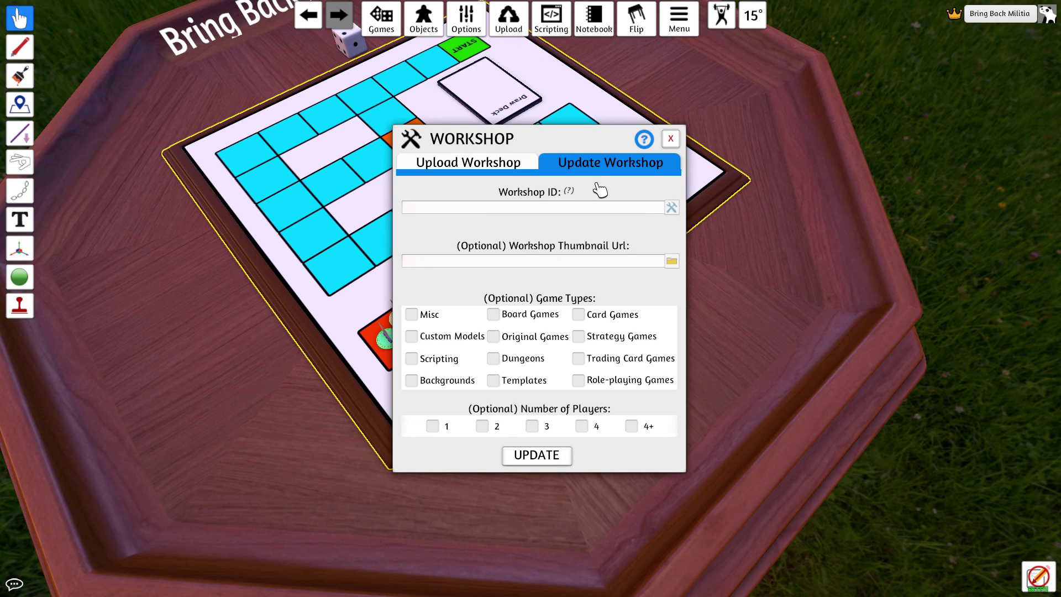
click(671, 207)
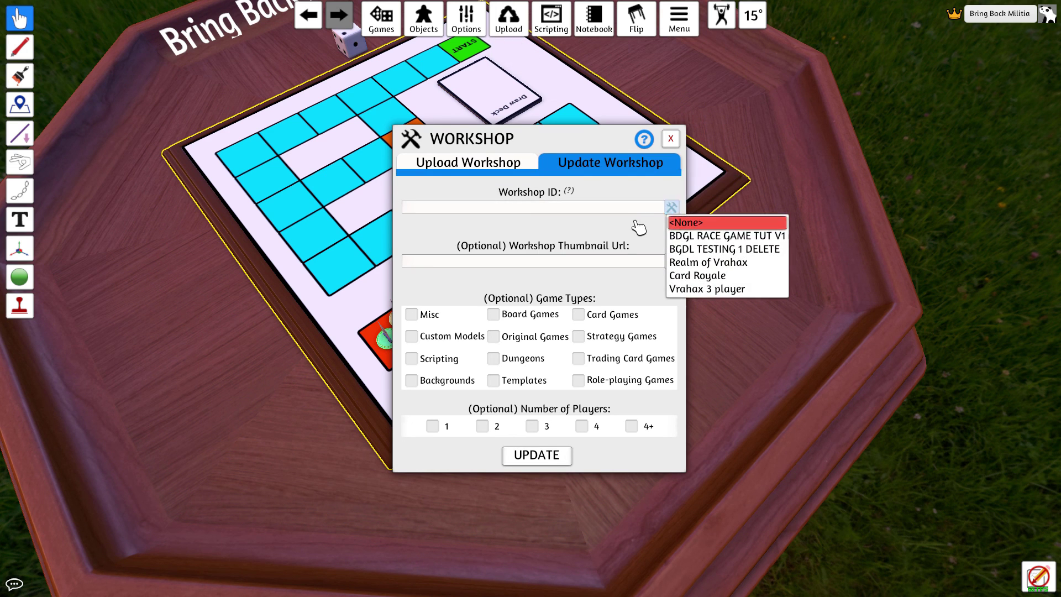
click(709, 236)
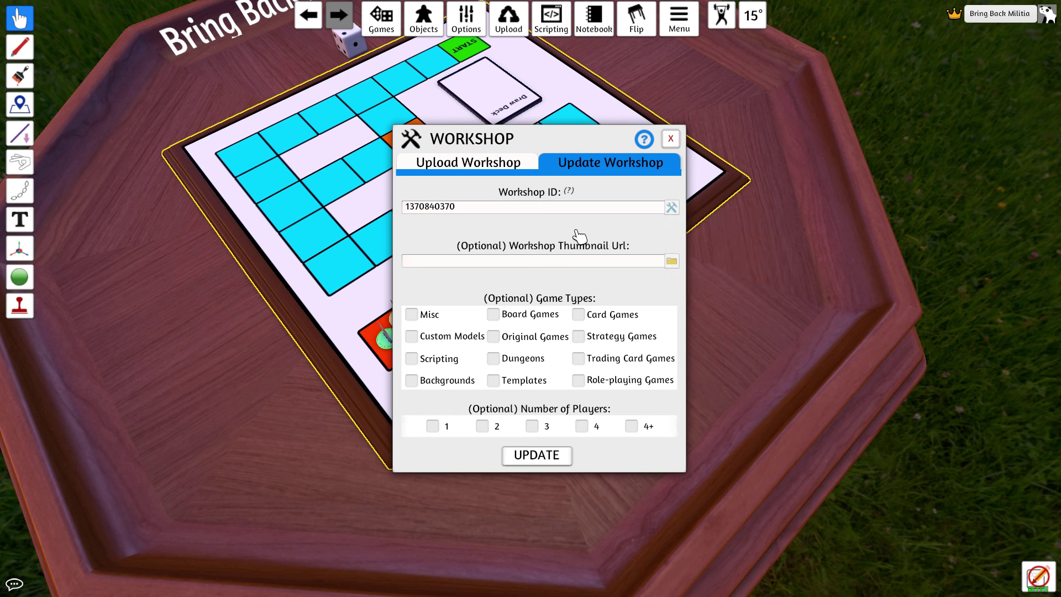
click(538, 463)
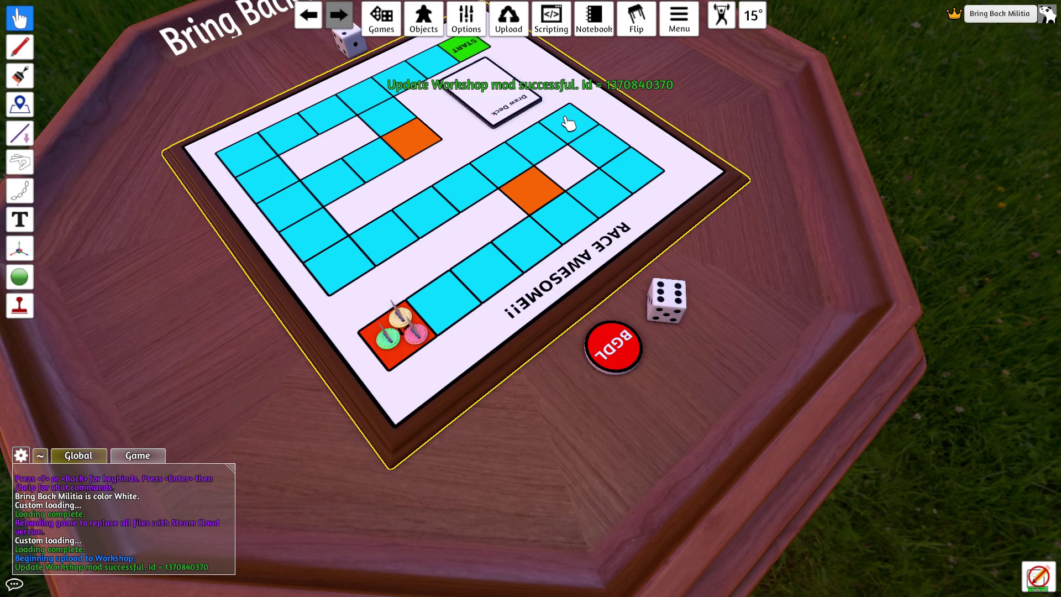
- Load the Workshop game BDGL RACE GAME TUT V1 and inspect which pieces are on its board
click(380, 20)
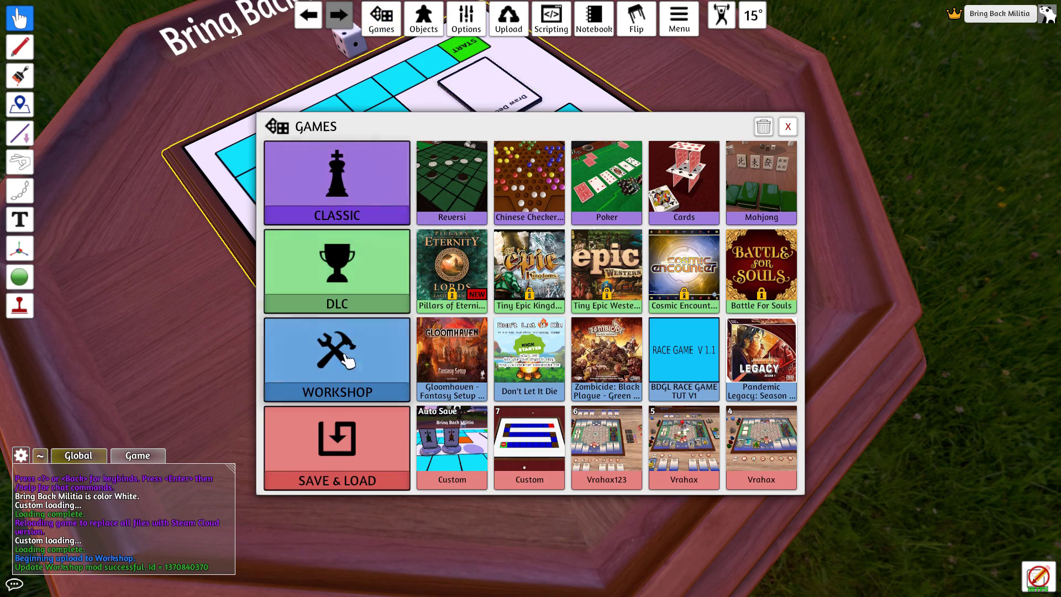
click(683, 354)
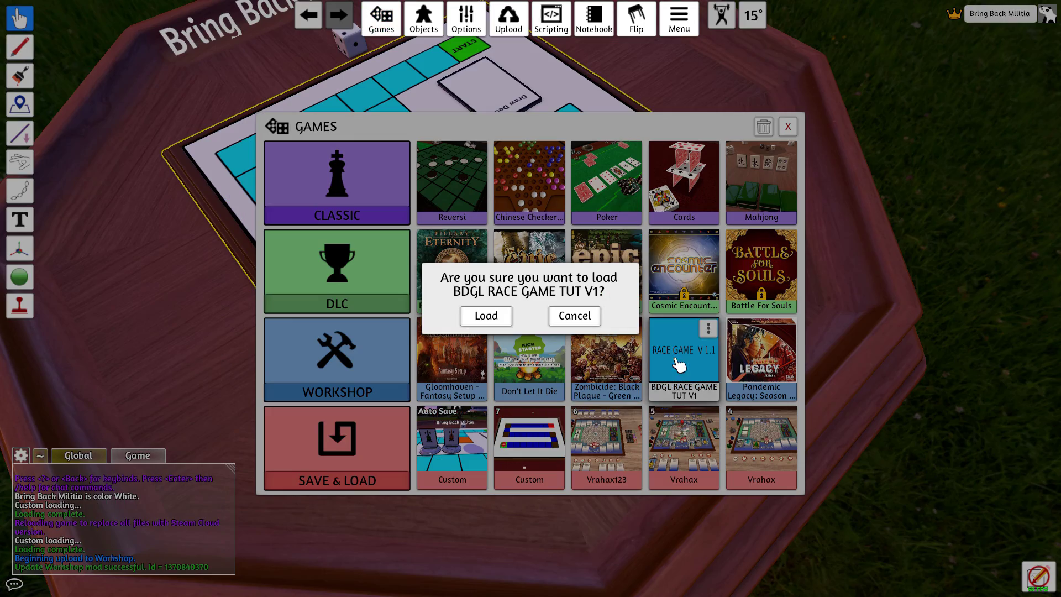
click(486, 316)
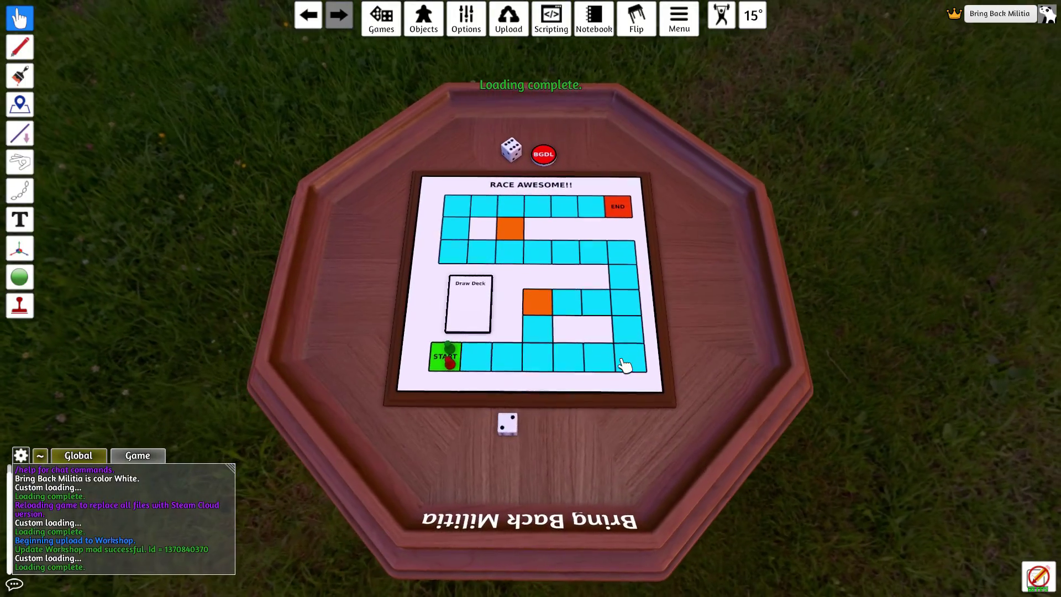
scroll(559, 419, up, 5)
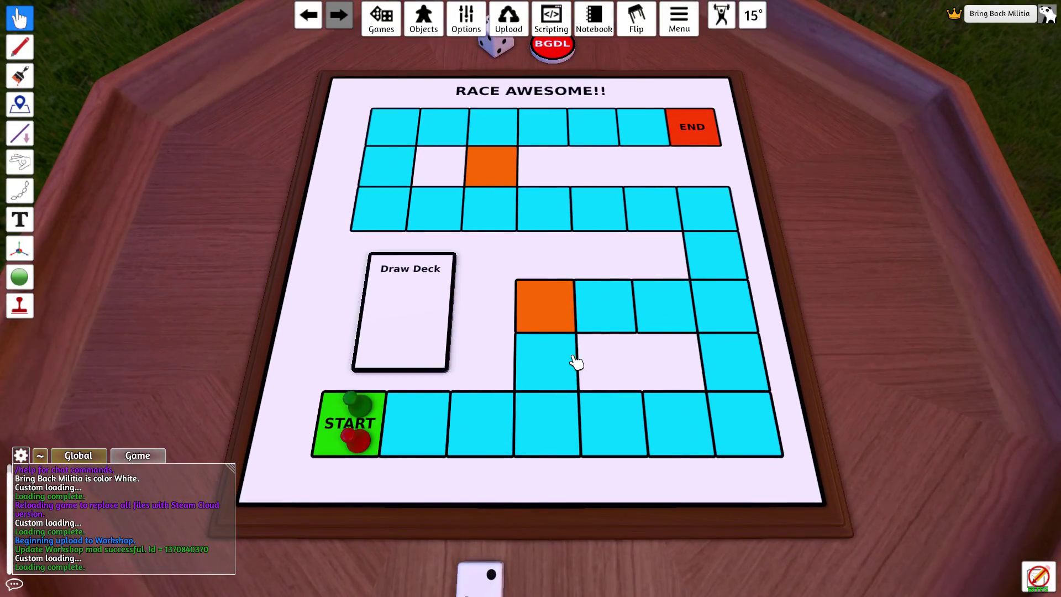
scroll(576, 362, down, 5)
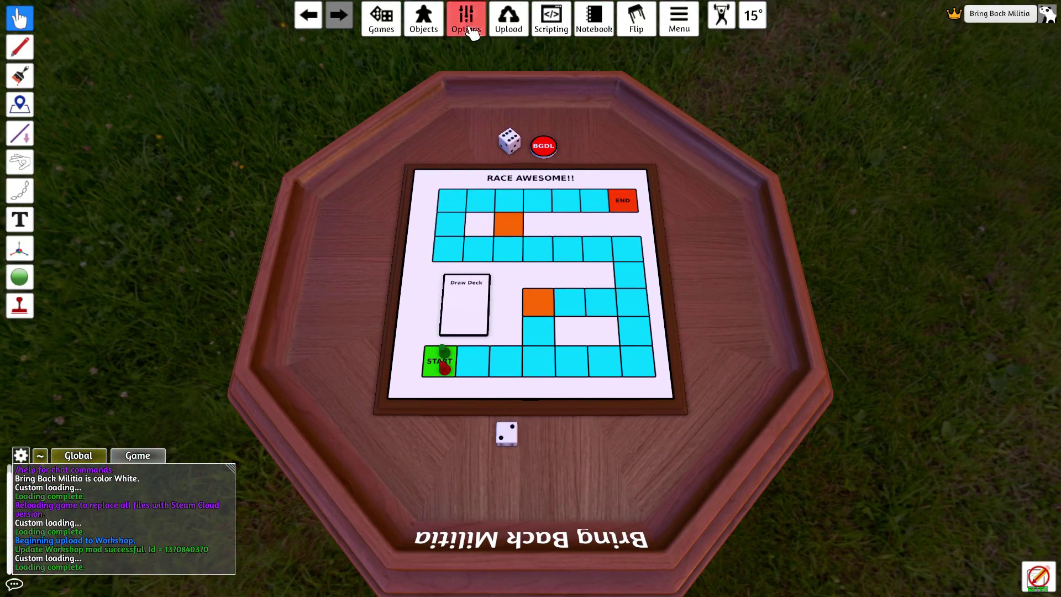
- Reload BDGL RACE GAME TUT V1 from the games overview
click(507, 21)
click(395, 28)
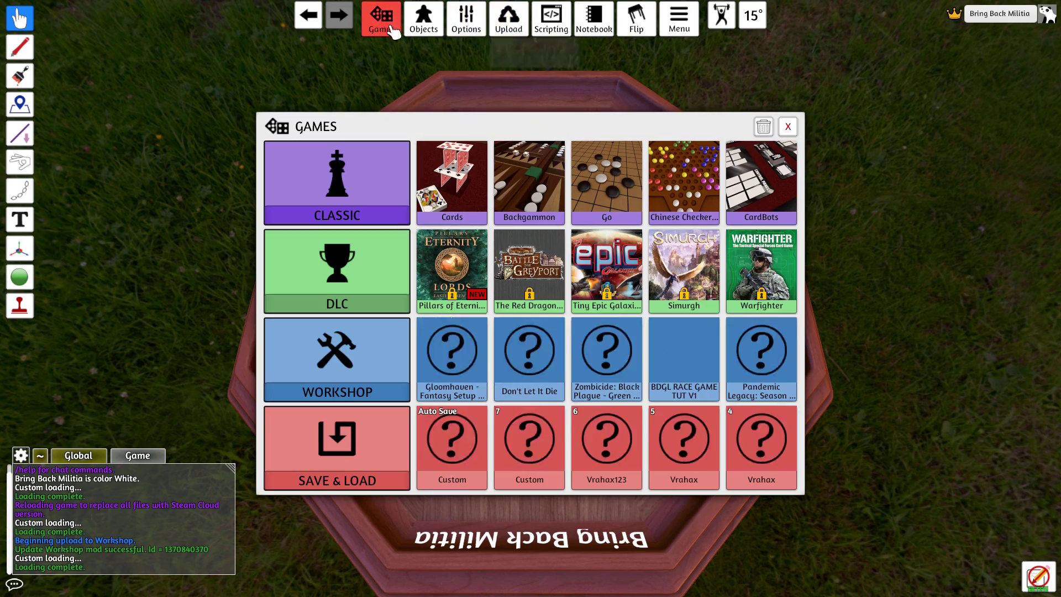
click(671, 352)
click(486, 315)
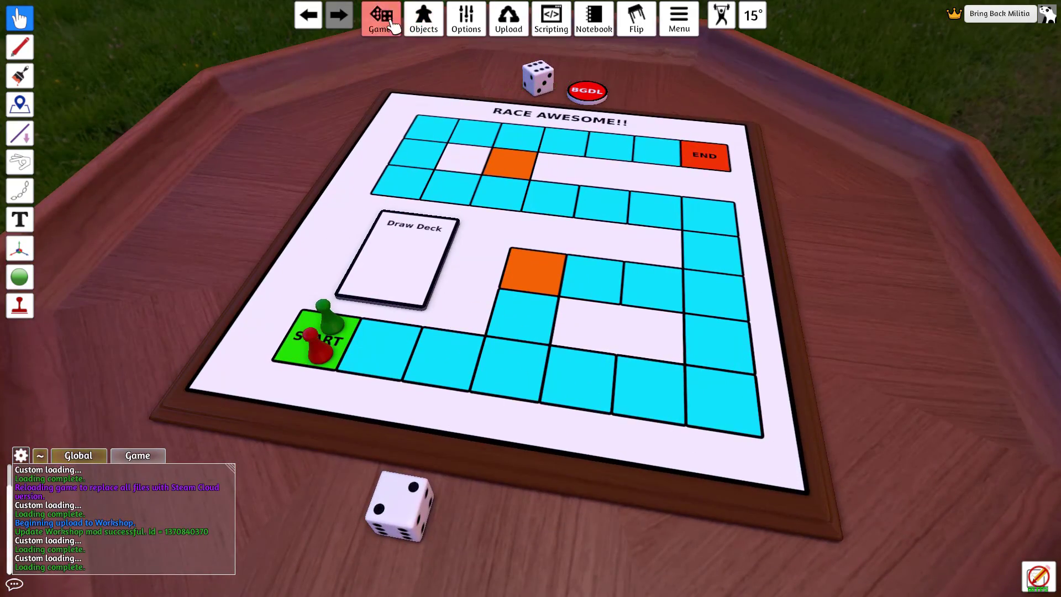
- Load BDGL RACE GAME TUT V1 from the full Workshop game list
click(393, 27)
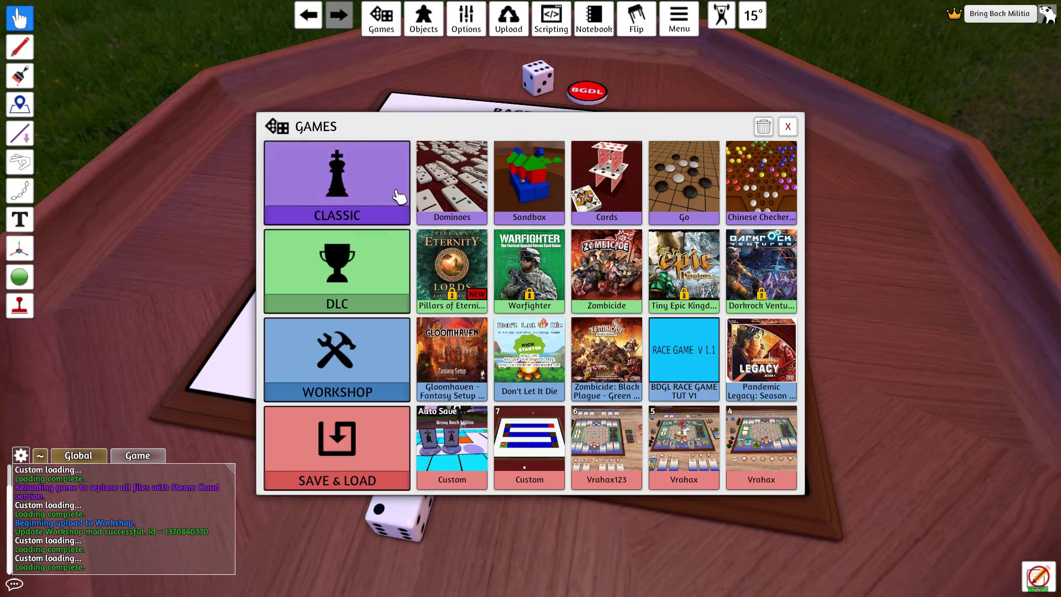
click(311, 365)
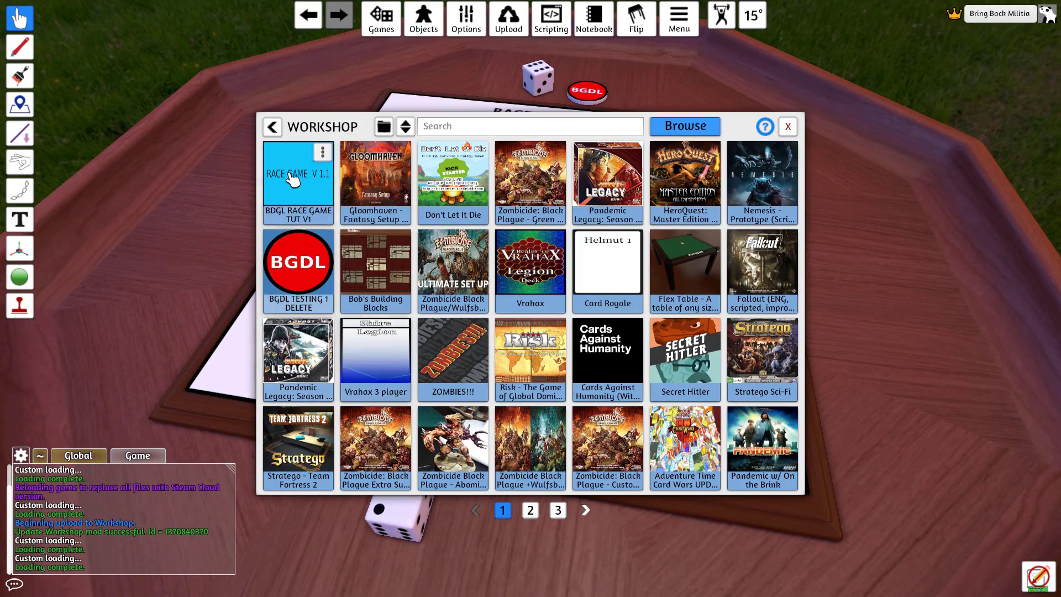
click(298, 173)
click(506, 325)
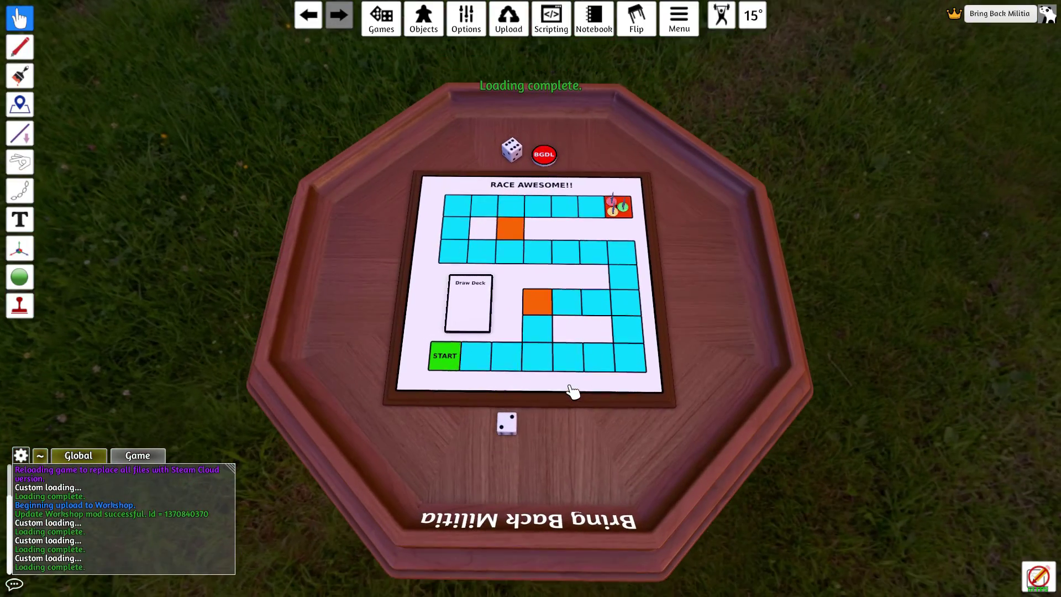
- Inspect the loaded race board up close, checking the three car figurines on the red finish space and the BGDL token and die beside it
scroll(578, 389, up, 6)
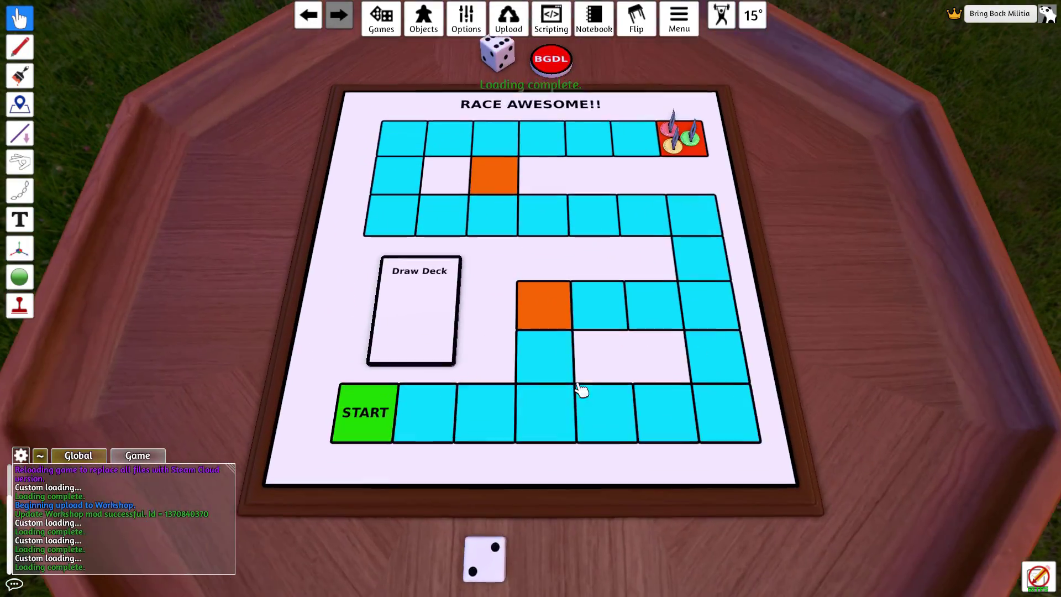
right_click(619, 193)
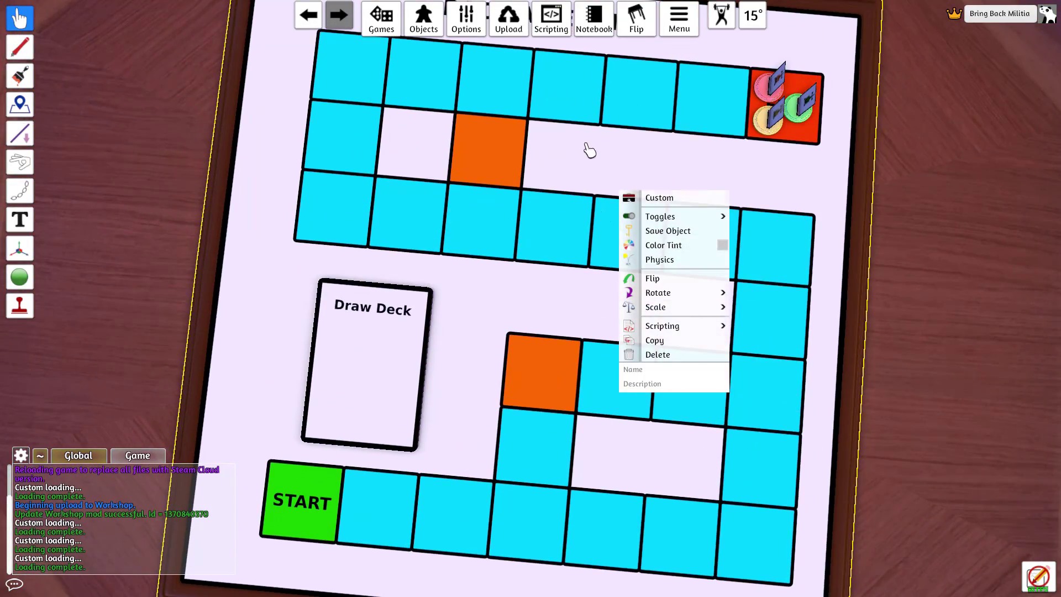
scroll(589, 150, down, 5)
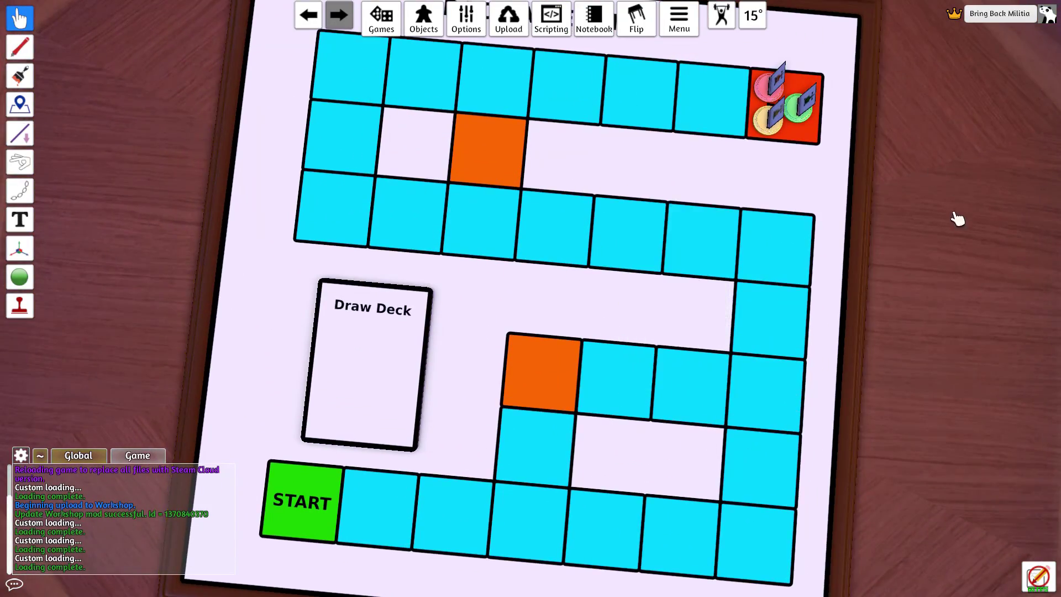
key(e)
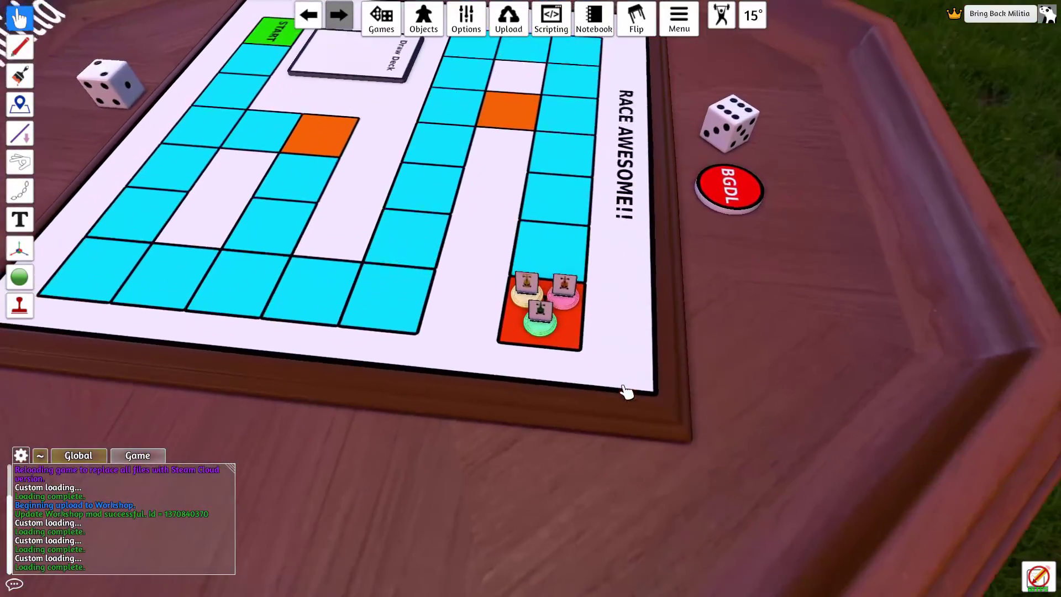
scroll(679, 329, up, 5)
key(e)
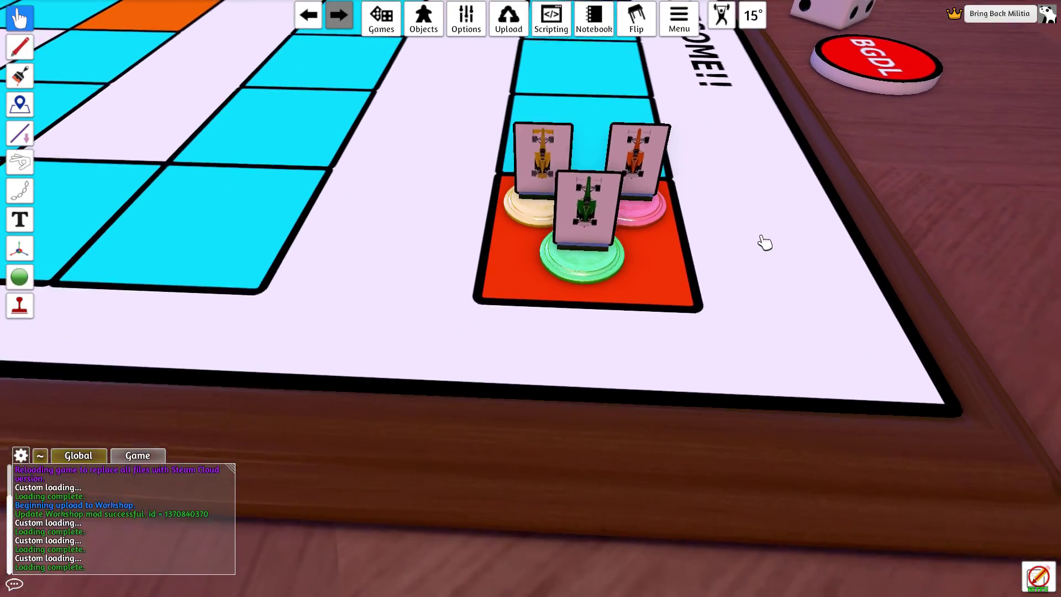
scroll(480, 304, down, 5)
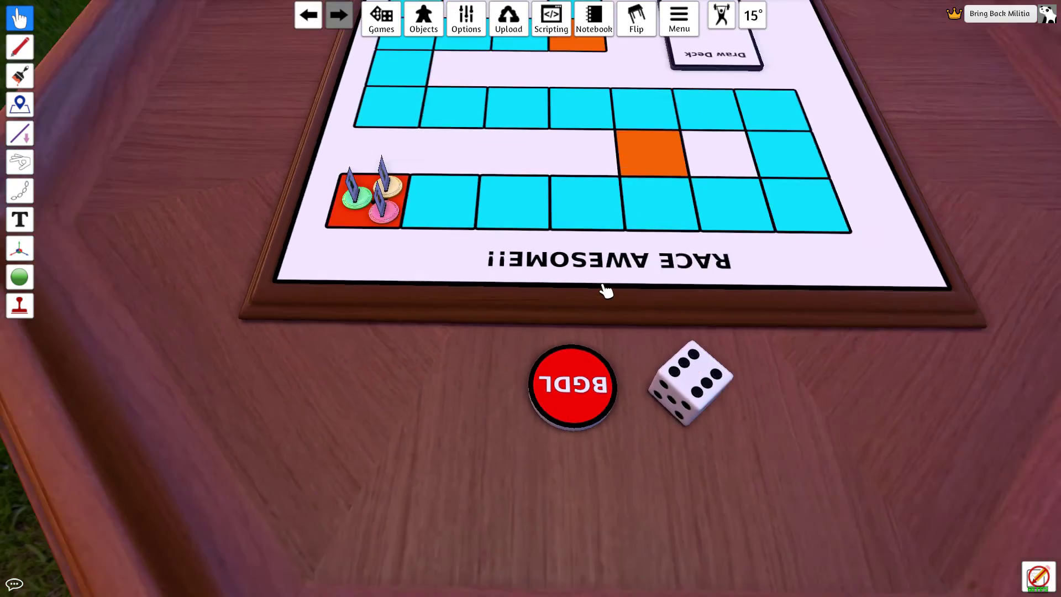